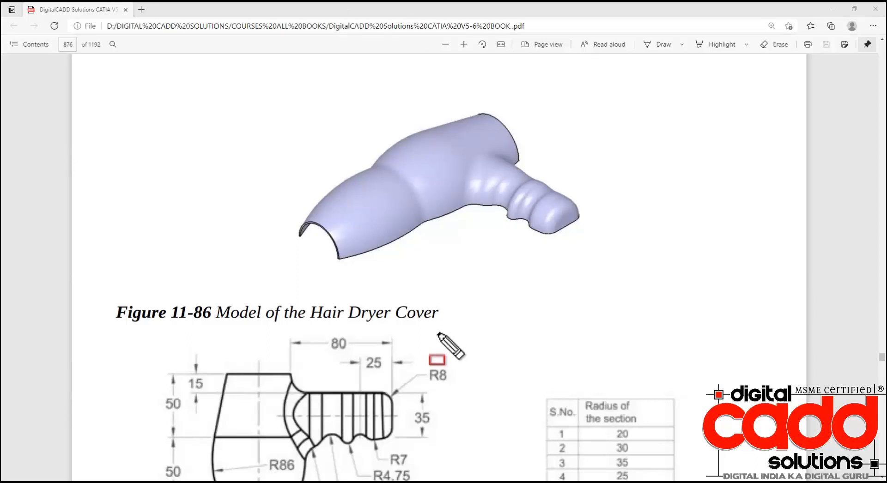
Step: Examine the Hair Dryer Cover model, its orthographic views, dimensions and section radius table in Figures 11-86 and 11-87
mouse_move(235, 77)
left_mouse_down()
mouse_move(528, 277)
mouse_move(657, 295)
left_mouse_up()
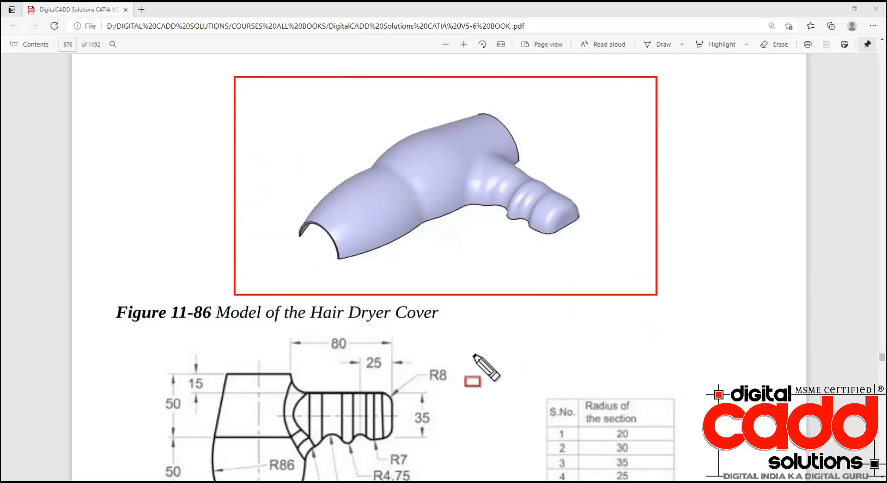
key("Escape")
scroll(408, 347, "down", 1)
scroll(409, 347, "down", 4)
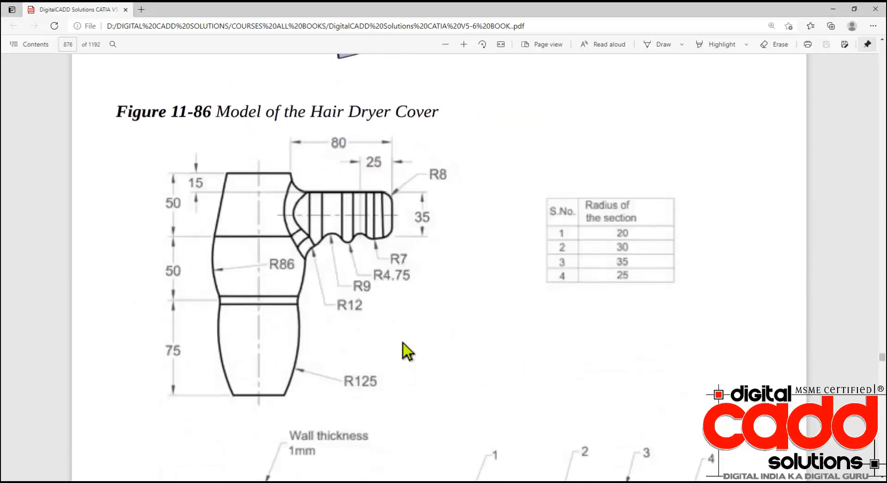
scroll(402, 344, "down", 4)
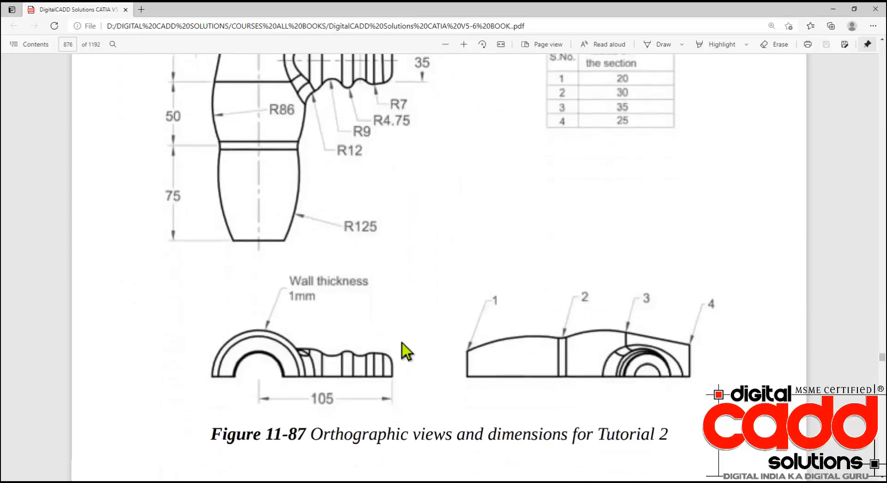
scroll(401, 344, "up", 2)
scroll(406, 352, "up", 1)
scroll(407, 352, "down", 2)
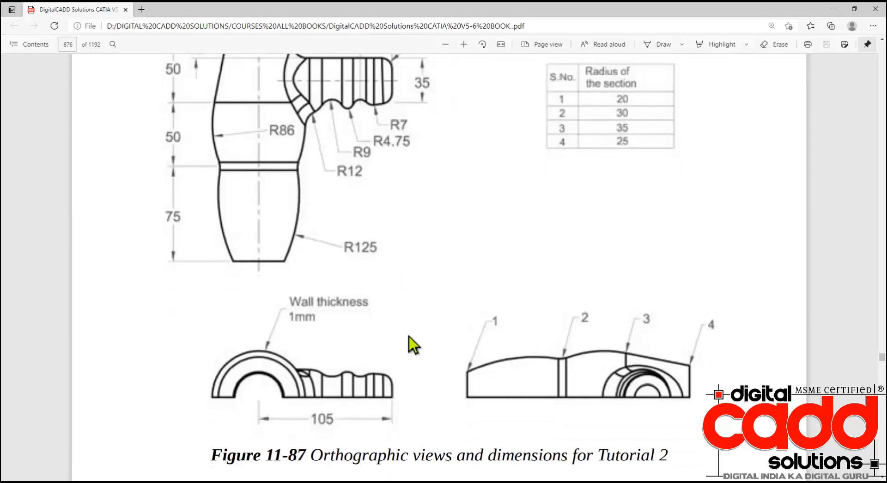
scroll(409, 337, "up", 1)
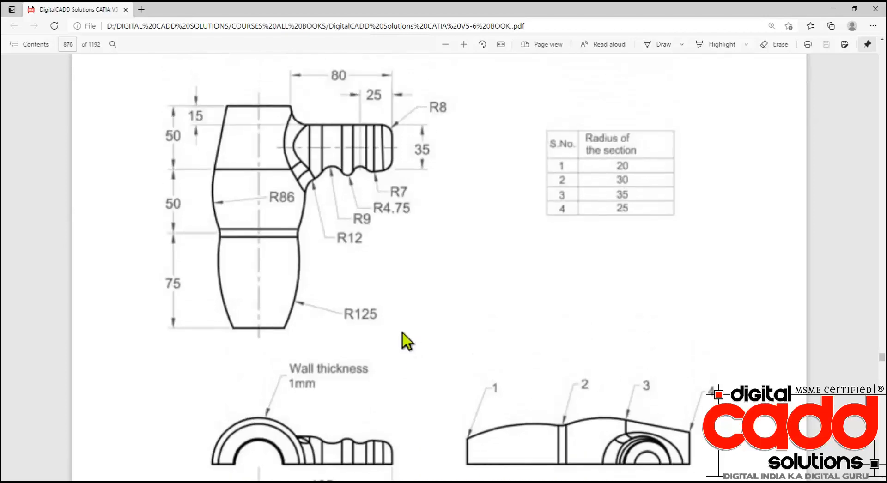
scroll(402, 342, "up", 4)
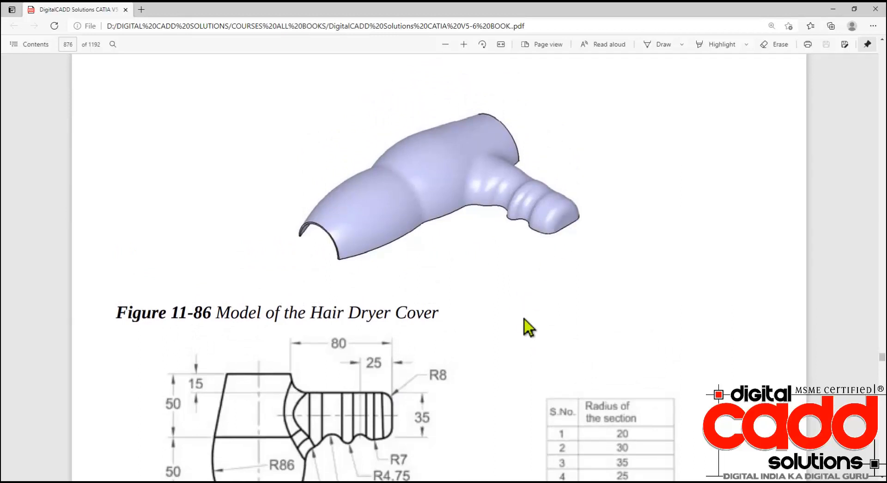
scroll(544, 336, "down", 2)
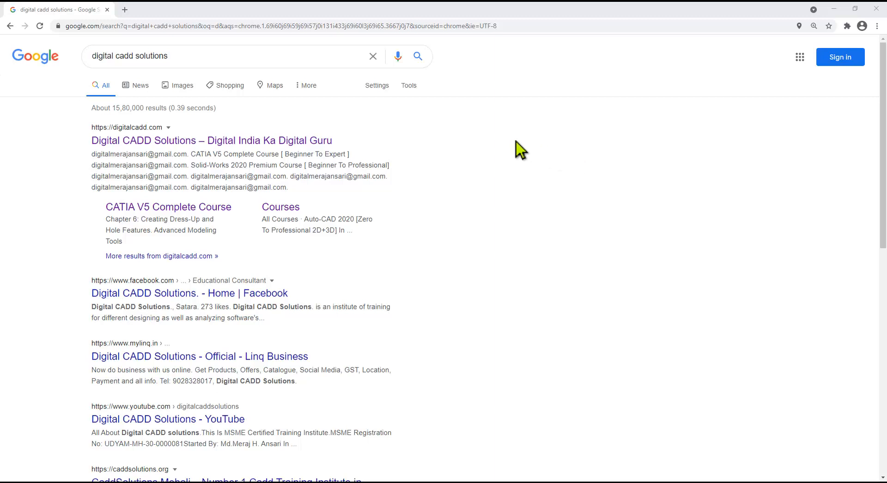
Step: In Chrome, open the Digital CADD Solutions website from the Google results and go to its CATIA V5 Complete Course page
left_click_drag(169, 57, 67, 70)
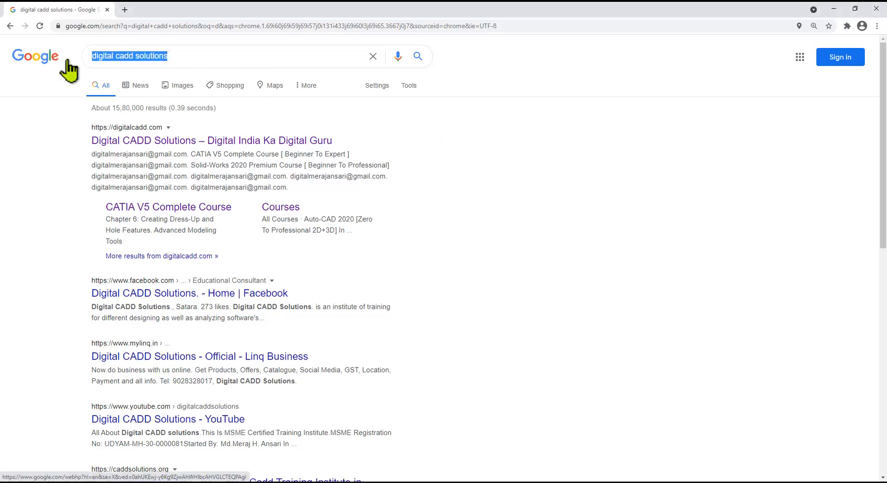
left_click(173, 56)
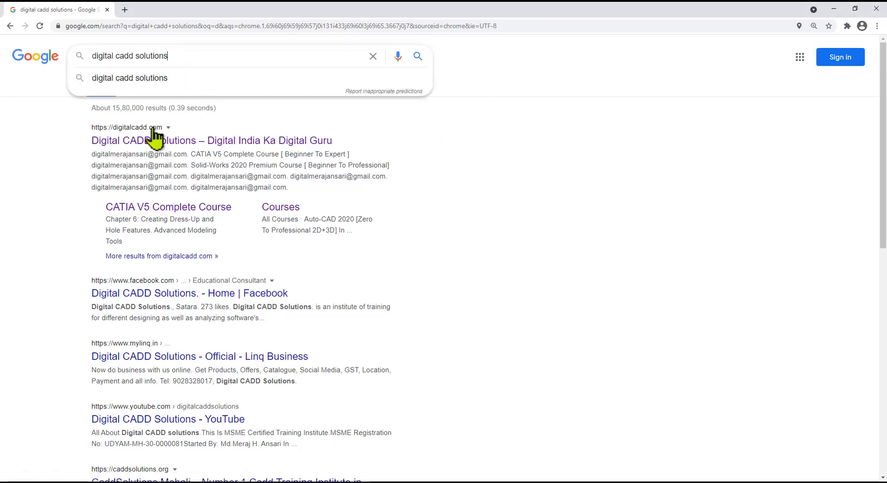
left_click(177, 141)
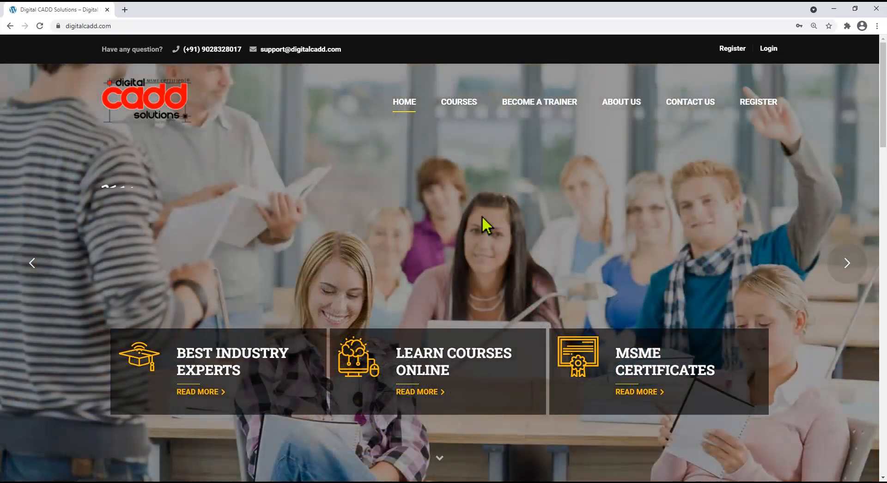
scroll(481, 216, "down", 8)
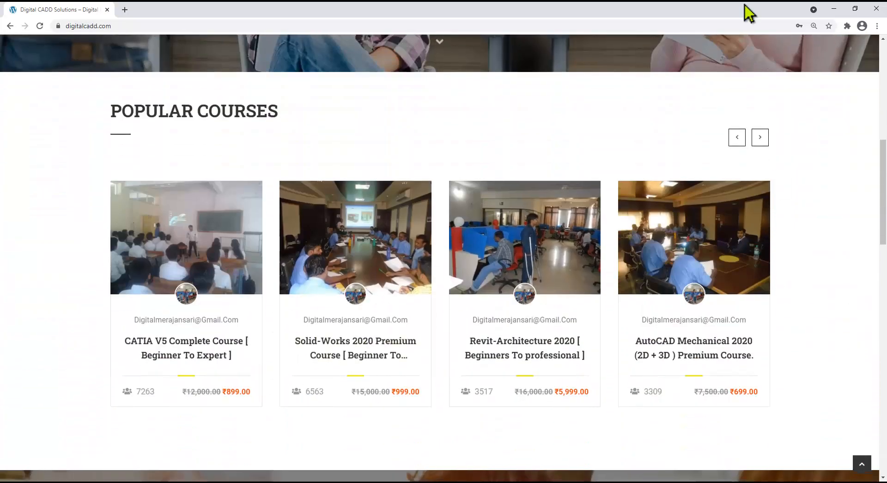
left_click(181, 356)
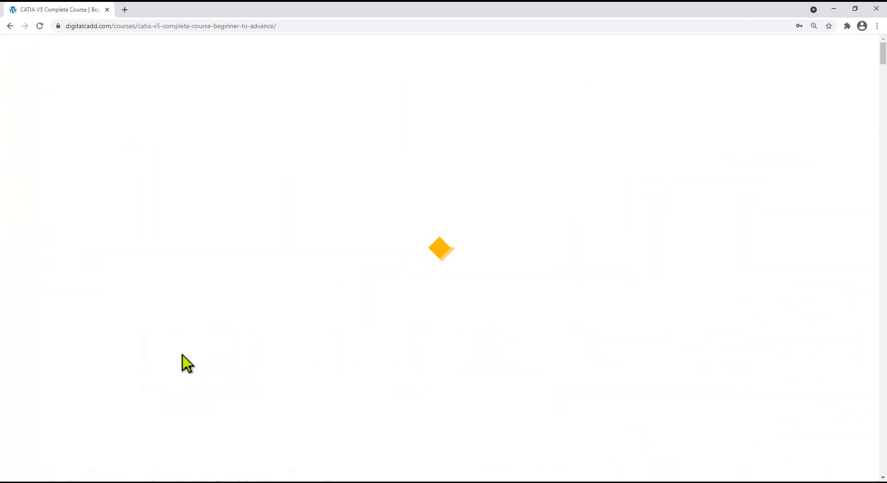
Step: Look through the CATIA V5 course overview, from the introduction chapter to the industrial projects chapter and back
scroll(244, 373, "down", 9)
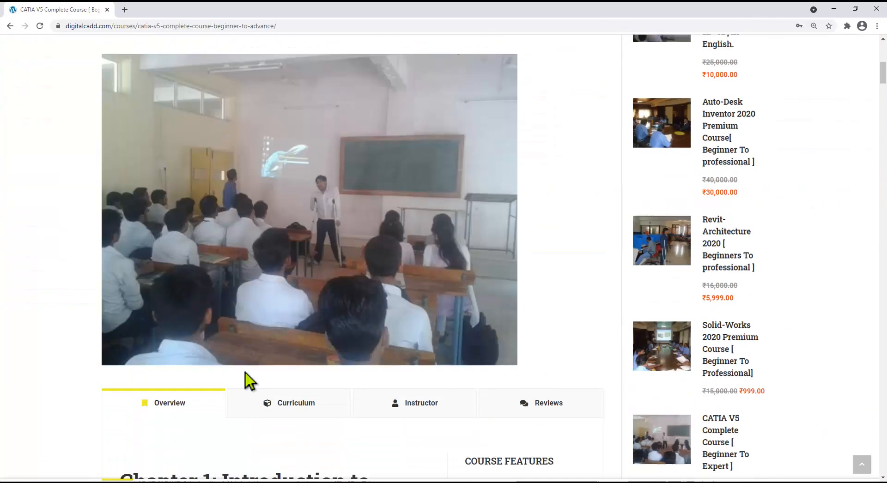
scroll(246, 374, "down", 3)
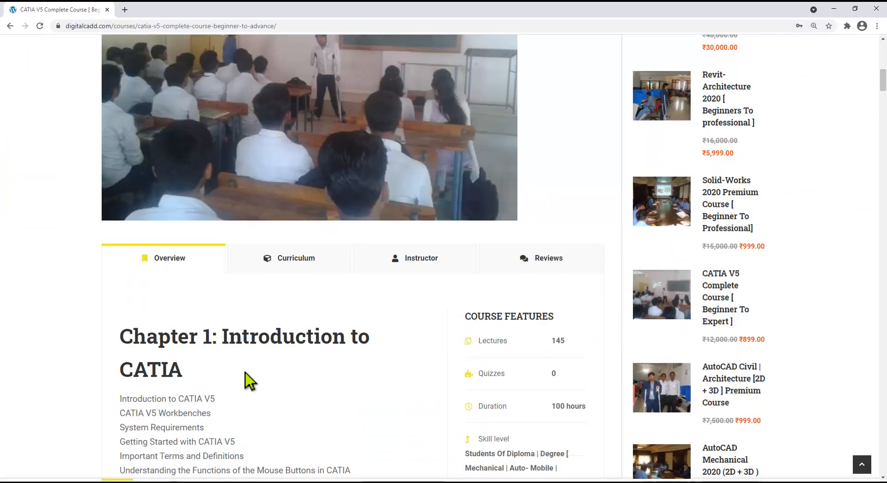
scroll(246, 374, "down", 4)
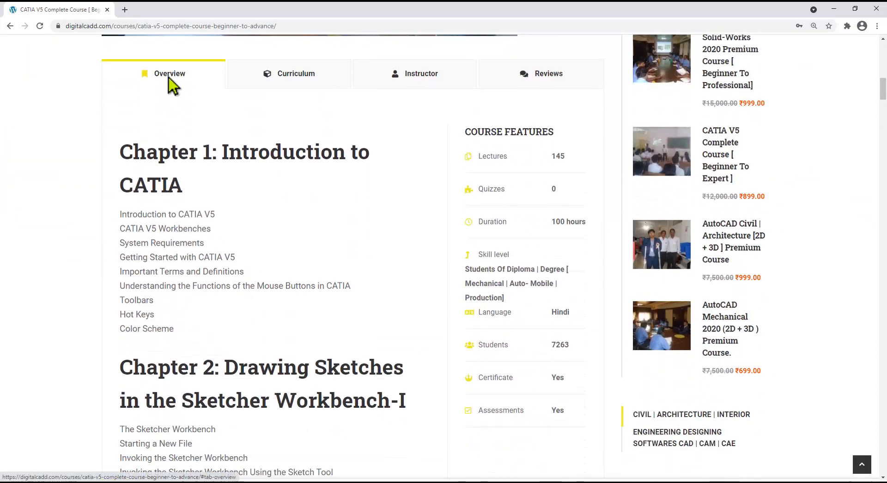
scroll(228, 317, "down", 18)
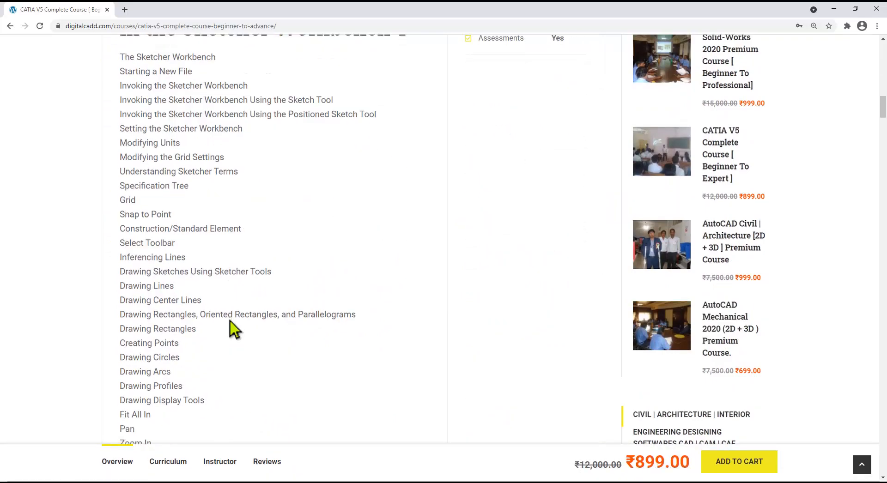
scroll(233, 329, "down", 20)
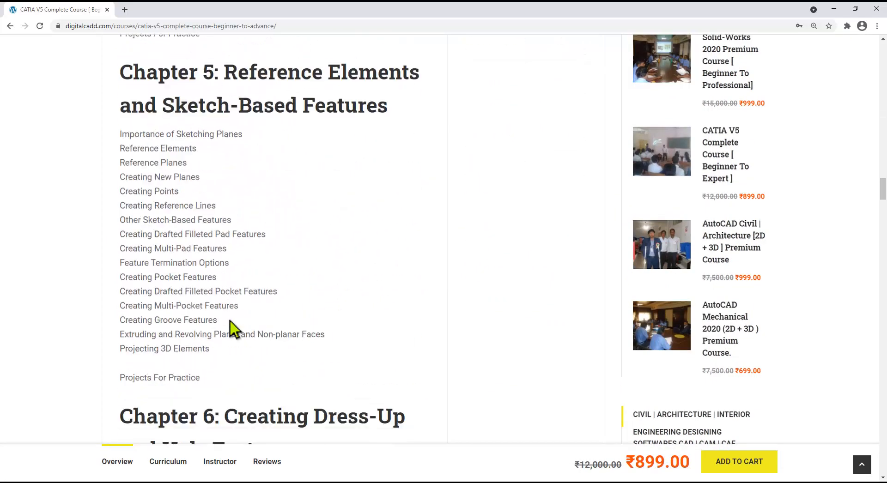
scroll(233, 329, "down", 20)
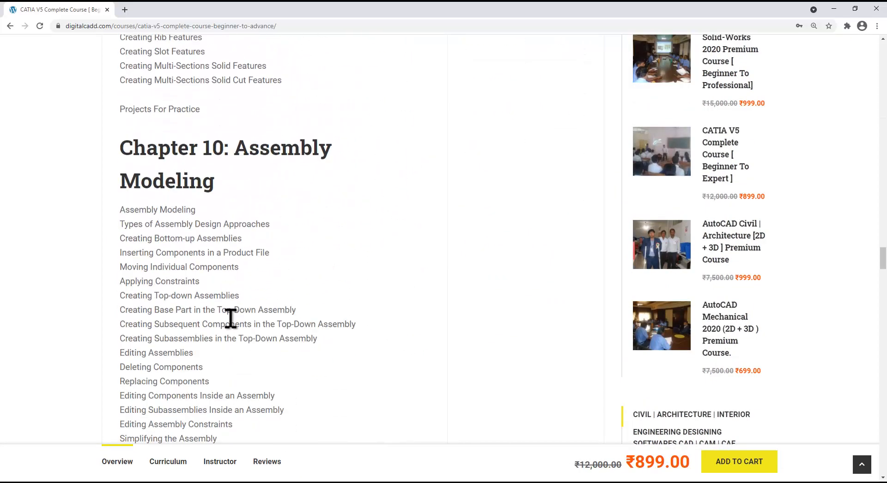
scroll(234, 328, "down", 20)
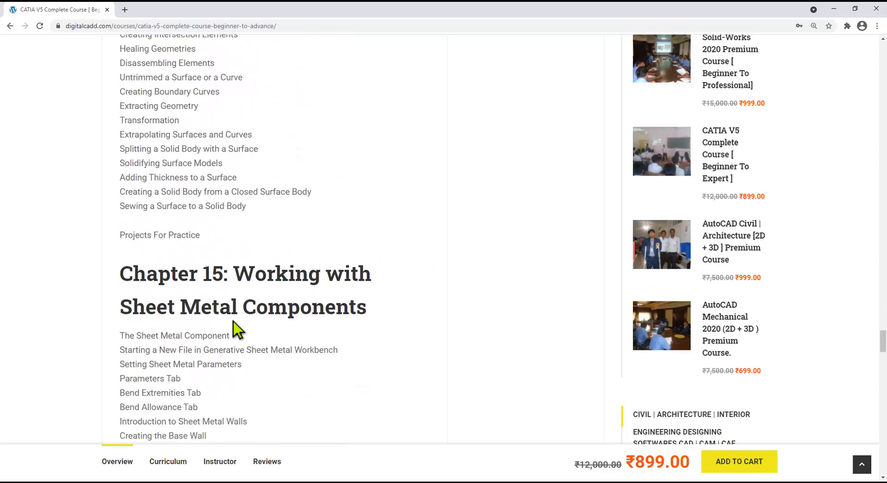
scroll(234, 322, "down", 20)
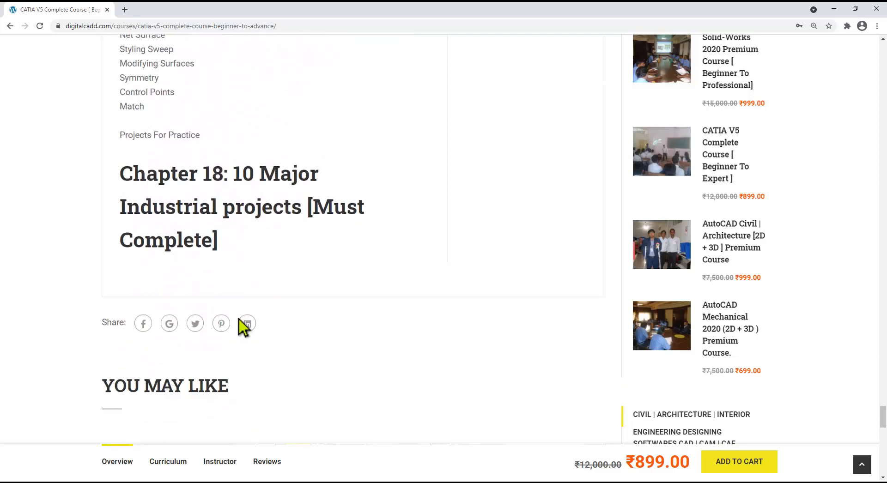
scroll(241, 319, "down", 6)
scroll(242, 318, "up", 9)
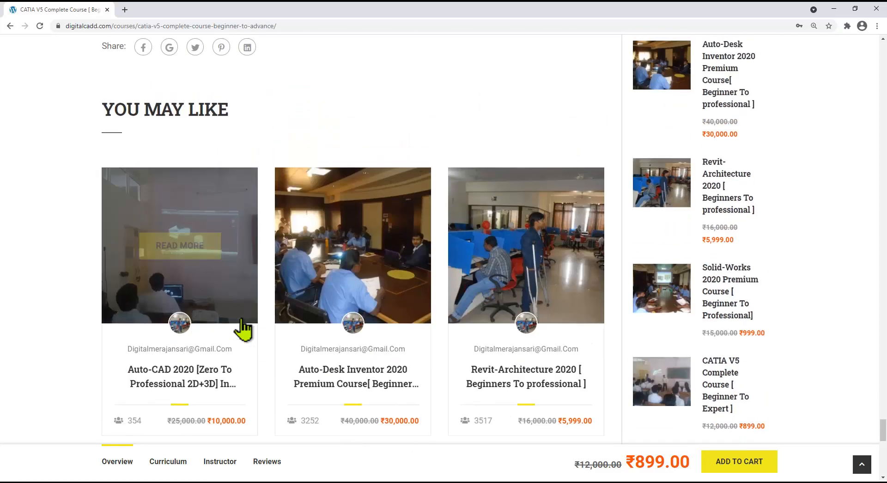
scroll(247, 329, "up", 20)
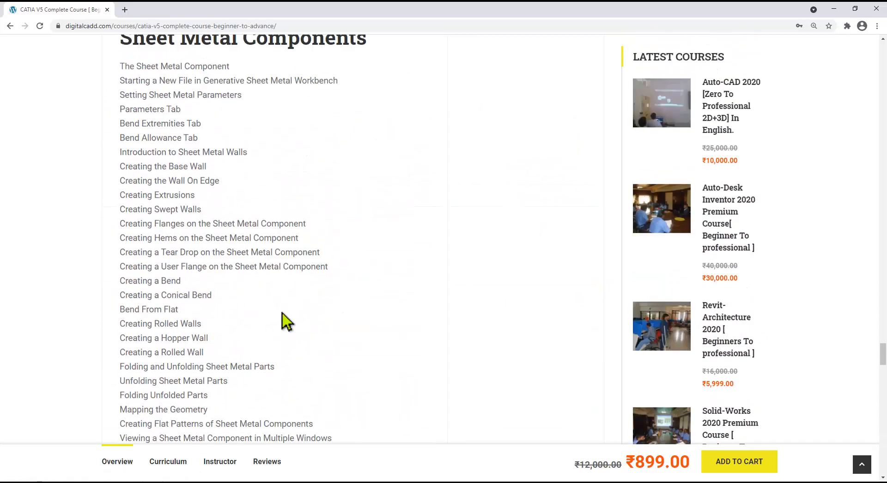
scroll(283, 322, "up", 20)
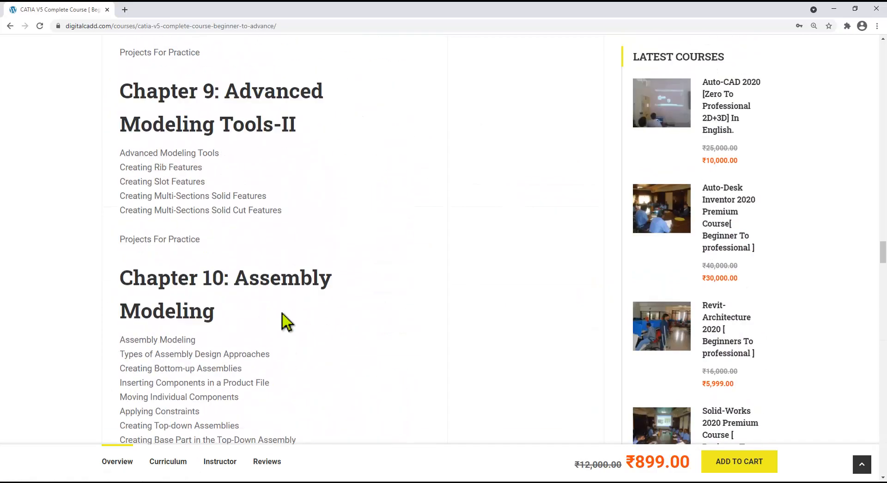
scroll(282, 322, "up", 20)
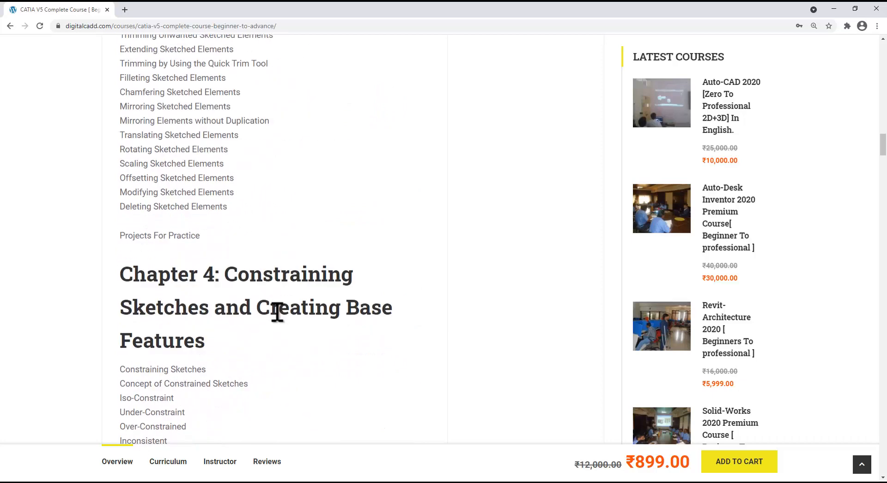
scroll(277, 313, "up", 20)
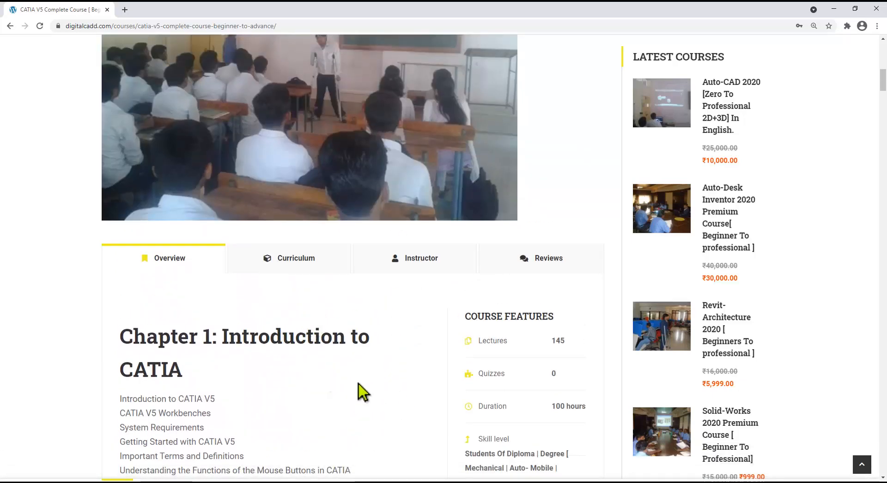
Step: Review the course features, covering the lectures, duration, language, students and certificate entries
left_click_drag(574, 328, 456, 354)
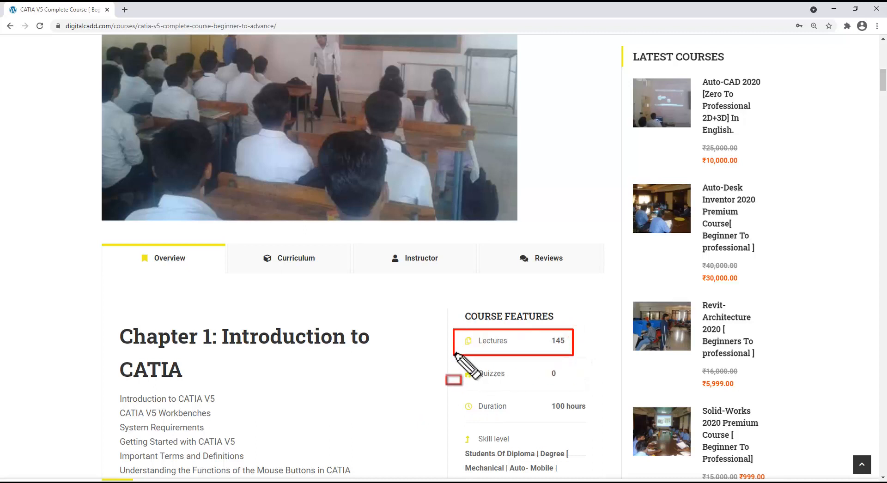
mouse_move(452, 394)
left_mouse_down()
mouse_move(540, 418)
mouse_move(596, 419)
left_mouse_up()
key("Escape")
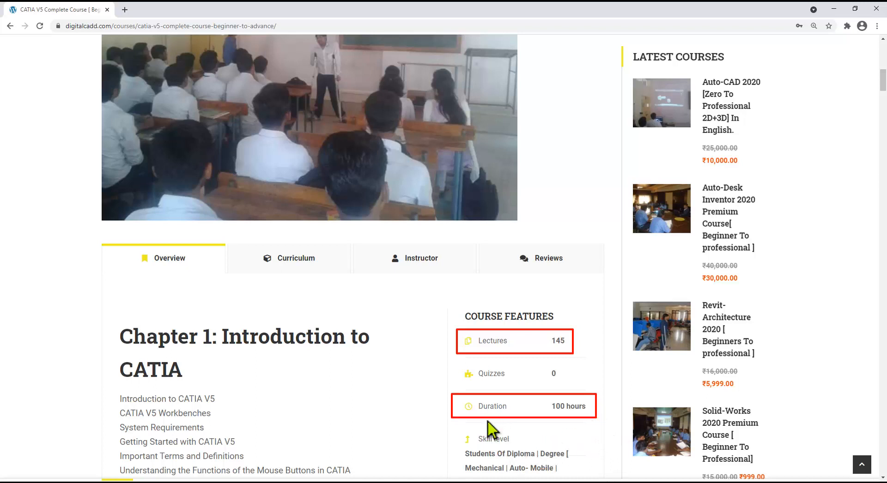
scroll(488, 422, "down", 2)
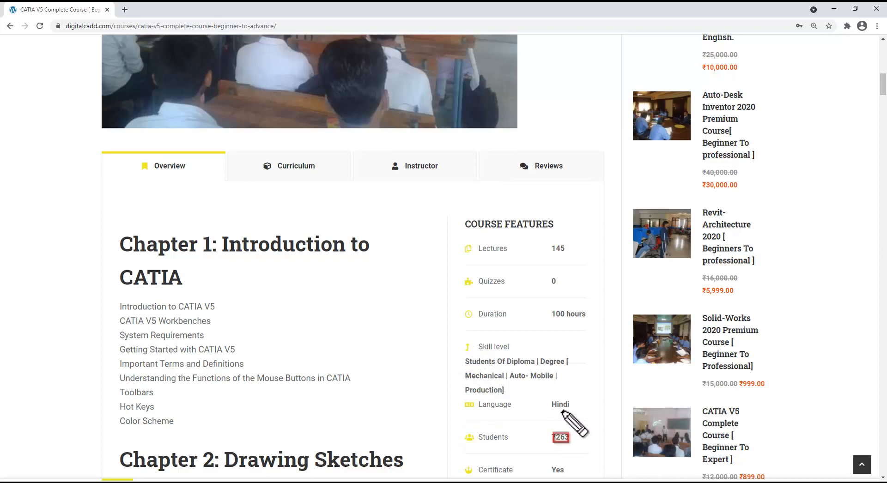
left_click_drag(459, 393, 581, 416)
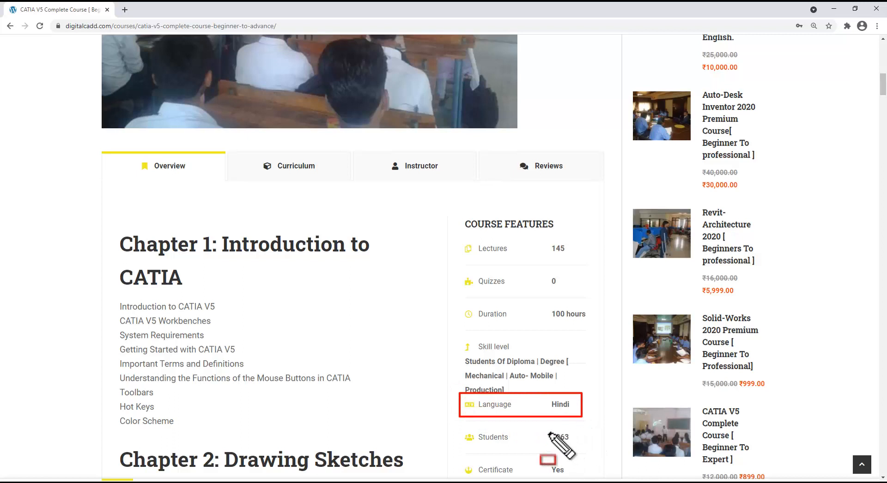
scroll(558, 444, "down", 2)
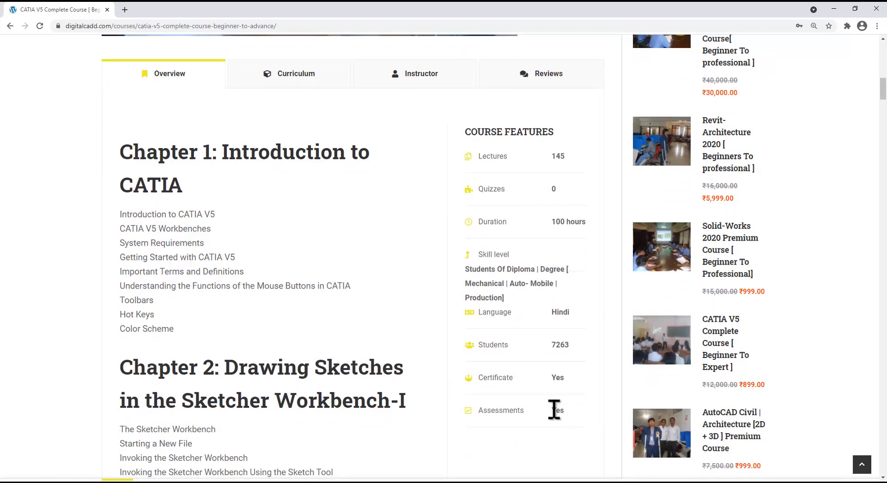
mouse_move(582, 334)
left_mouse_down()
mouse_move(462, 354)
mouse_move(462, 365)
mouse_move(572, 389)
left_mouse_up()
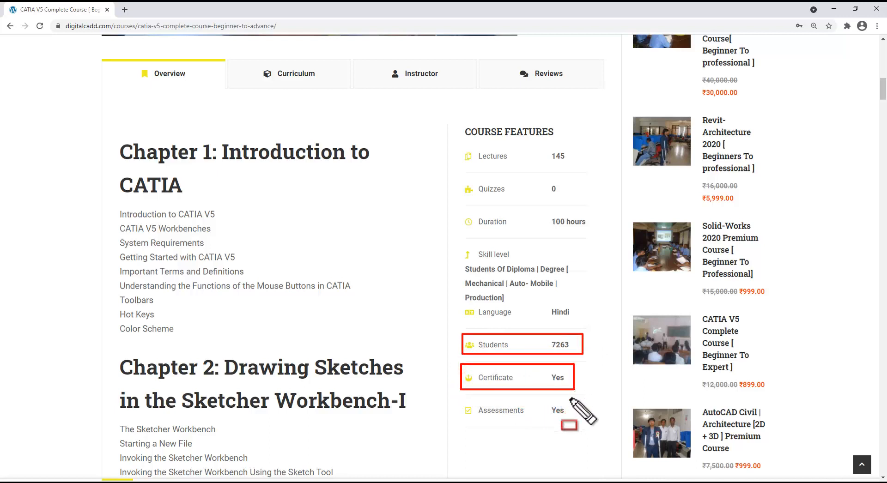
key("Escape")
Step: Show the course curriculum and look through its lecture sections, including the Assembly Design lectures
left_click(305, 75)
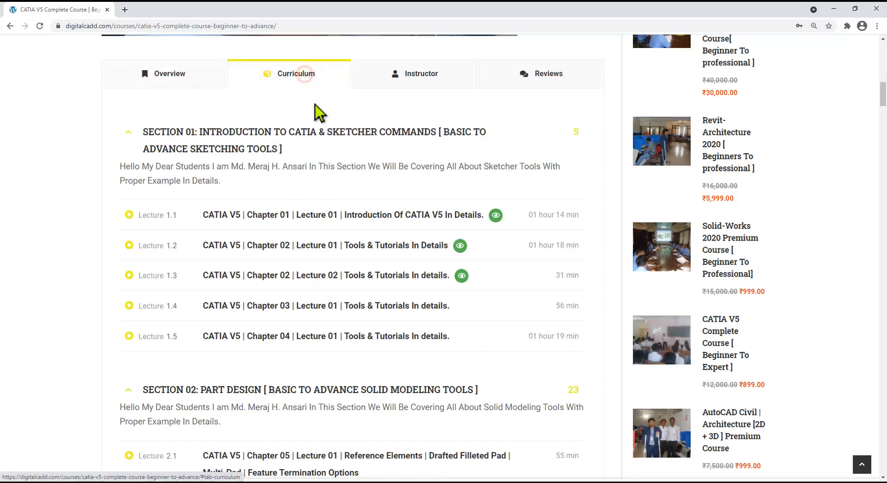
scroll(434, 298, "down", 15)
scroll(428, 316, "down", 20)
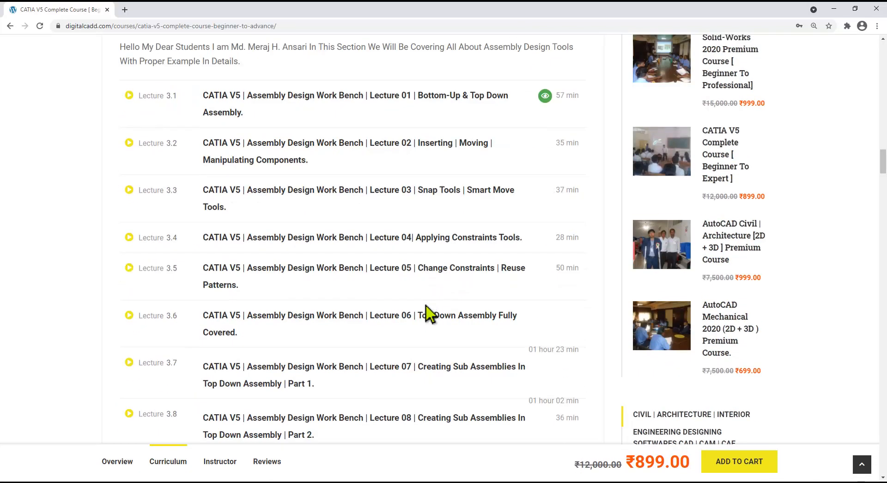
scroll(441, 303, "up", 20)
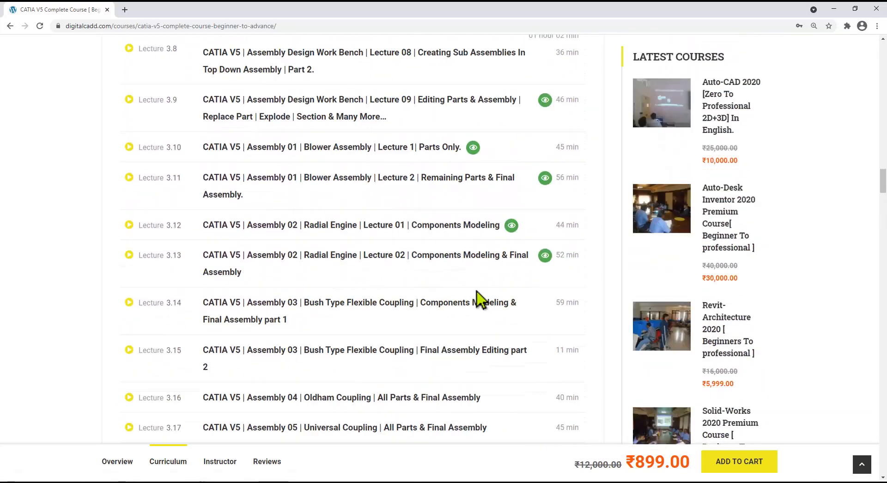
scroll(457, 308, "up", 10)
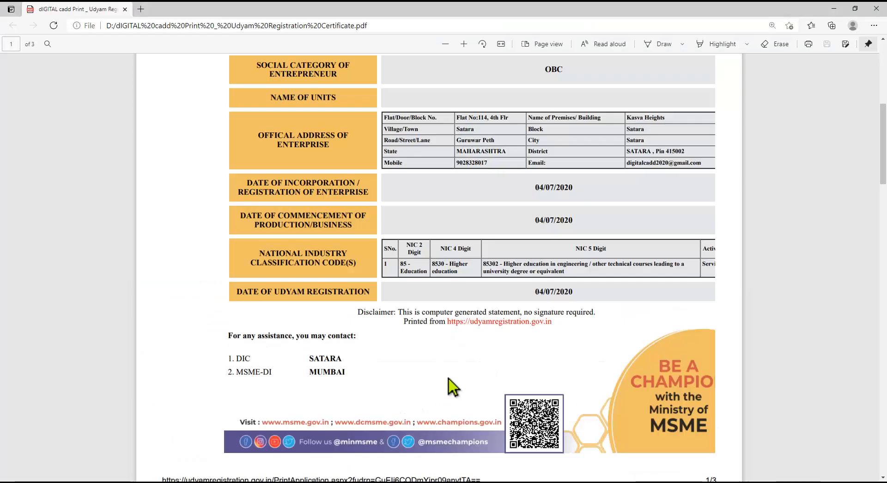
Step: Look through the first page of the Udyam Registration Certificate, from its header to the QR code
scroll(449, 378, "up", 8)
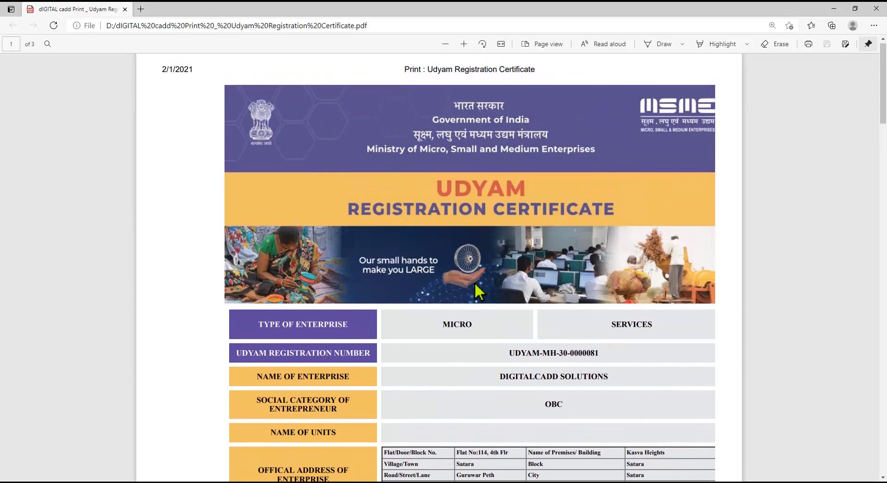
scroll(481, 291, "down", 6)
scroll(471, 238, "up", 4)
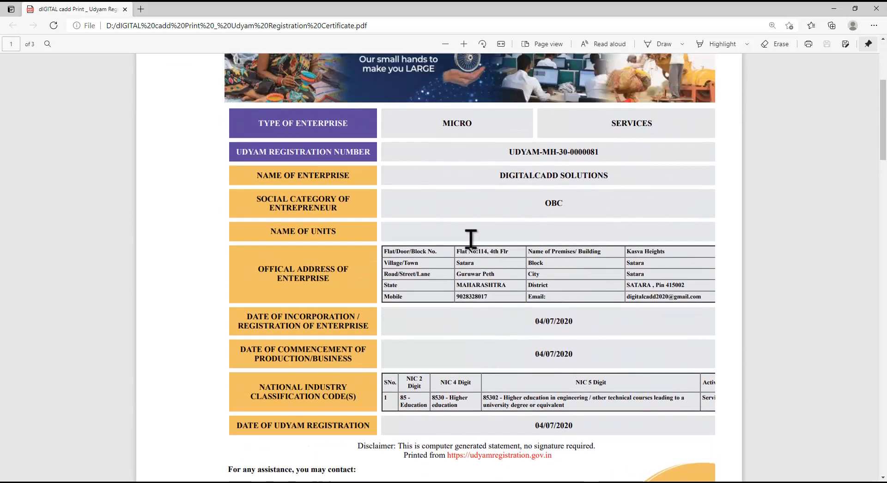
scroll(586, 273, "down", 4)
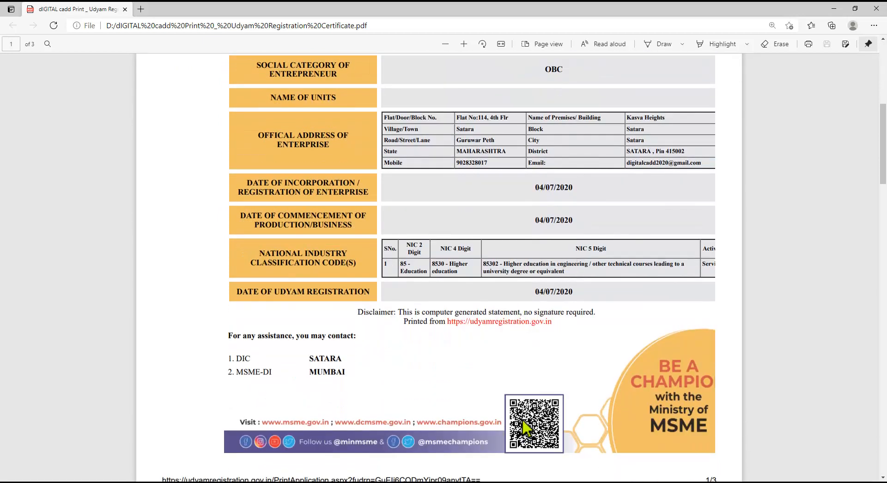
mouse_move(498, 388)
left_mouse_down()
mouse_move(572, 461)
mouse_move(567, 456)
left_mouse_up()
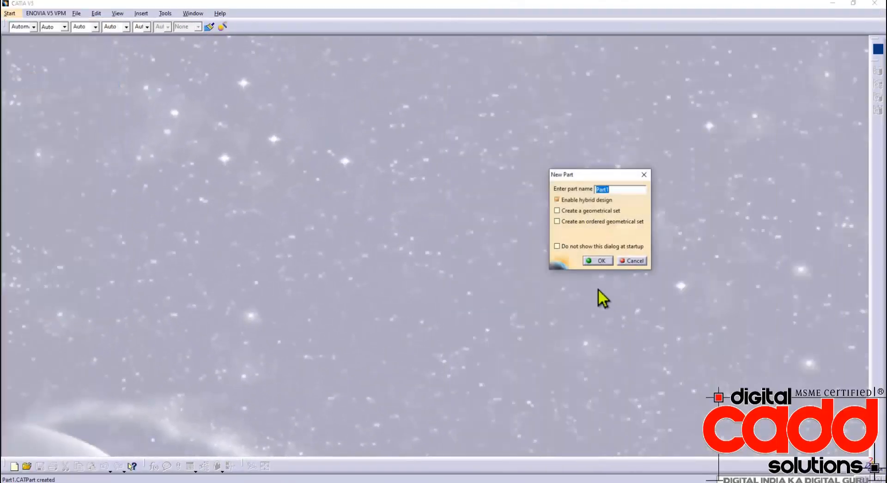
Step: Create a new part named Part1 with hybrid design enabled and show it in isometric view
left_click(597, 261)
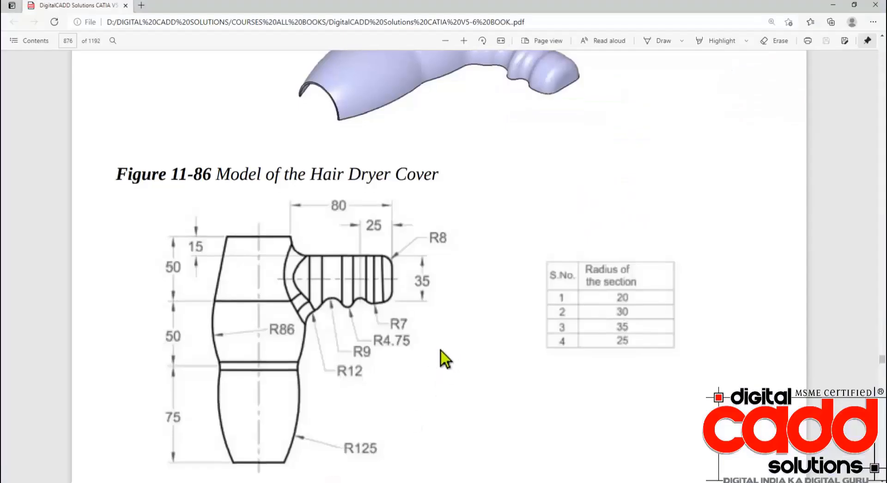
scroll(442, 351, "down", 4)
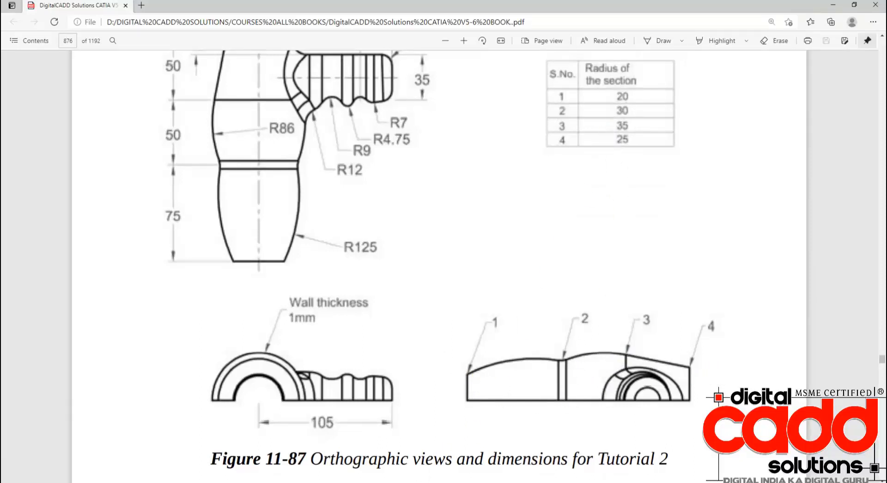
key("alt+Tab")
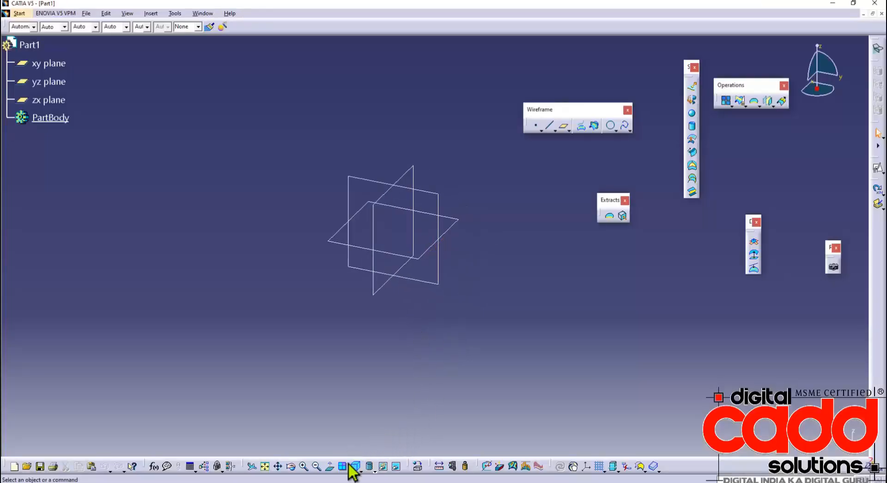
left_click(355, 467)
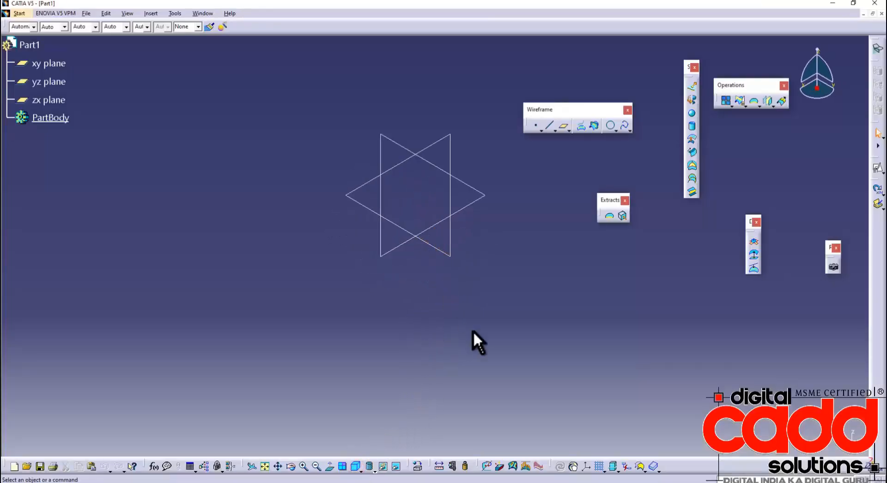
Step: Check the section spacing in the reference drawing and define a plane offset 50 mm from the yz plane
key("alt+Tab")
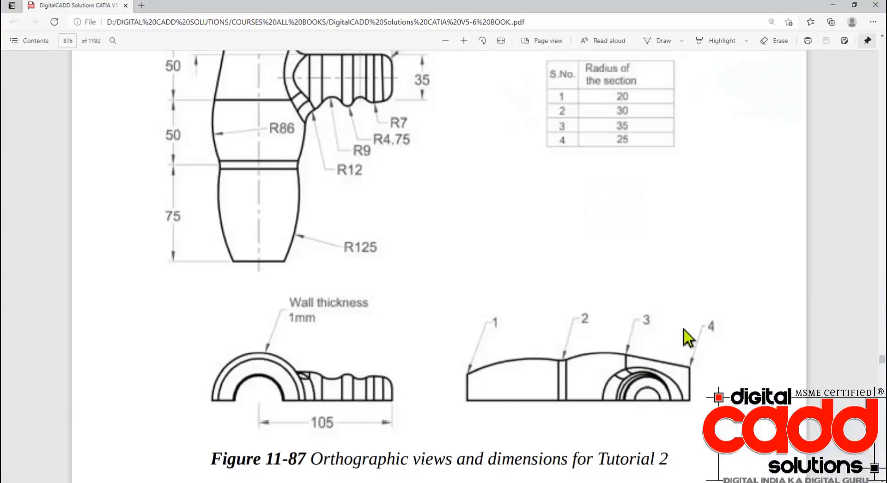
scroll(416, 307, "up", 3)
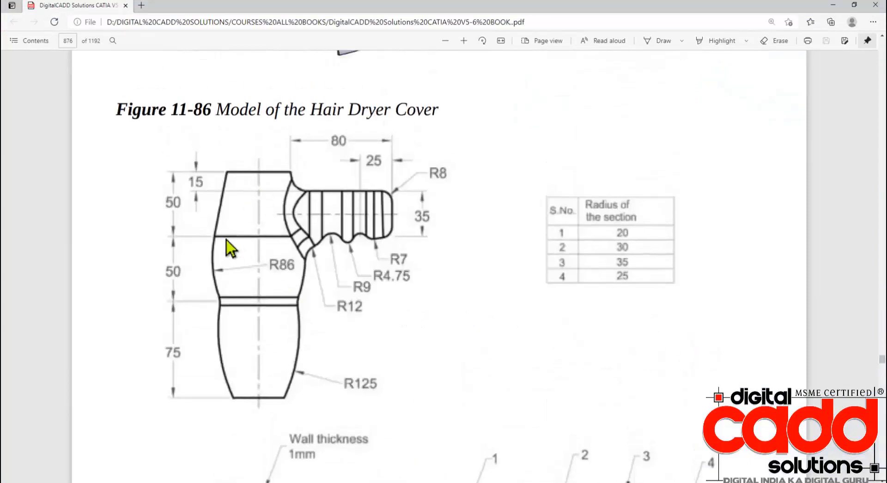
scroll(391, 399, "down", 2)
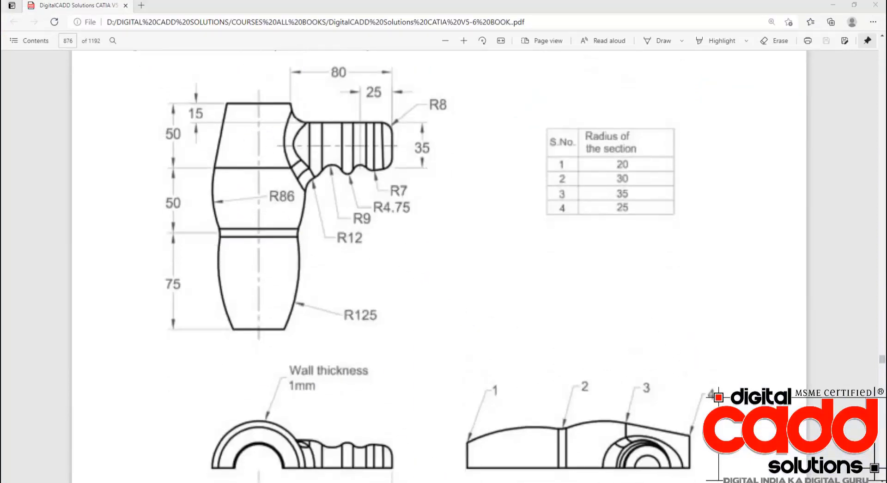
key("alt+Tab")
left_click(391, 139)
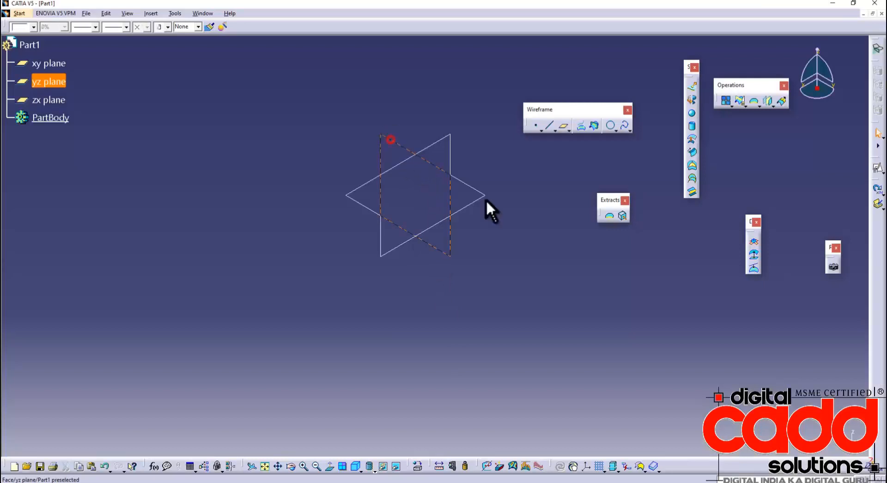
left_click(564, 125)
type("5")
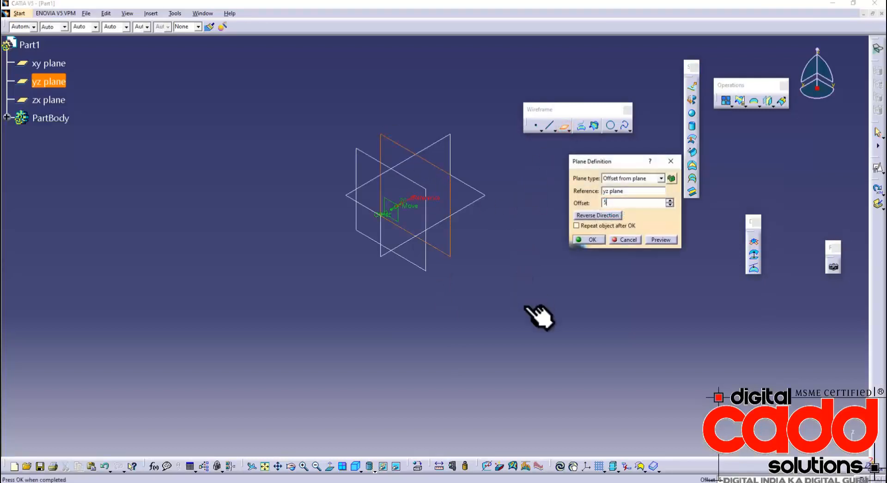
type("0")
Step: Create the offset plane and repeat it with 1 further instance in absolute mode
left_click(576, 225)
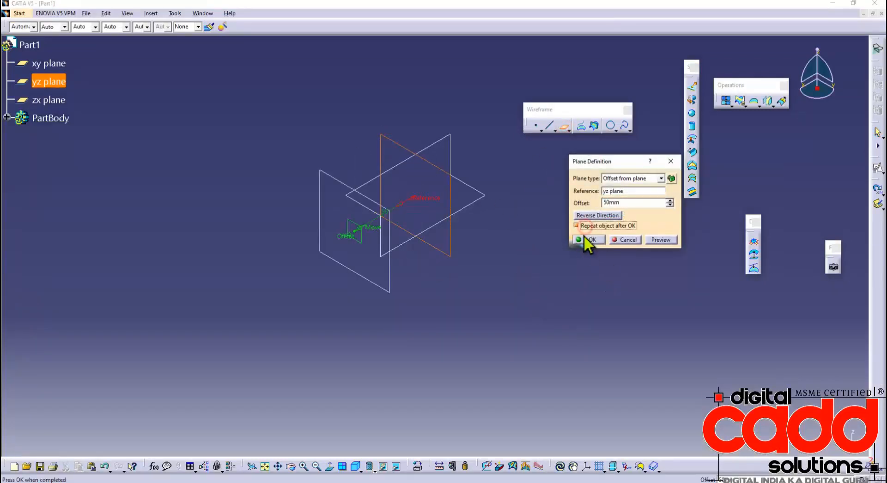
left_click(587, 240)
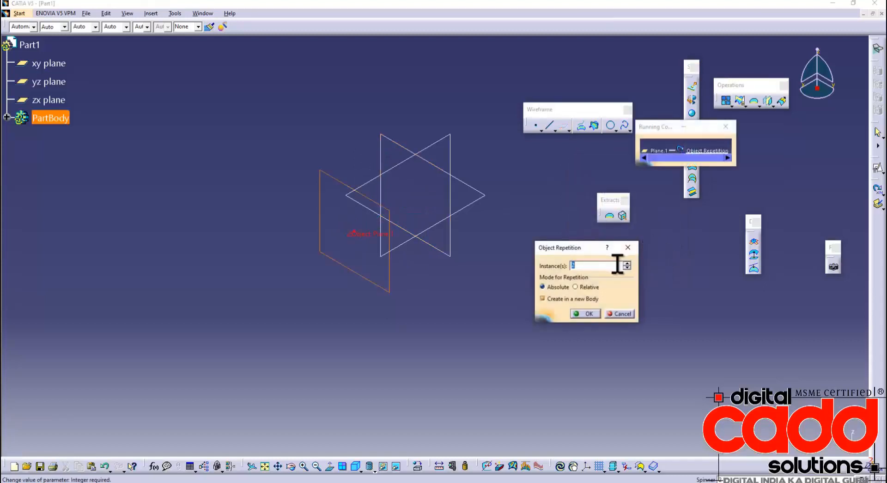
type("1")
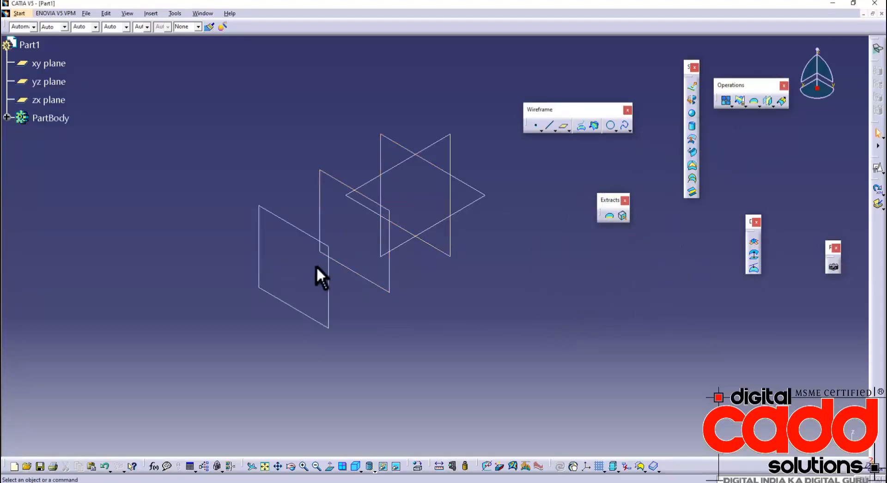
Step: Create a plane offset 75 mm outward from the repeated plane
left_click(289, 223)
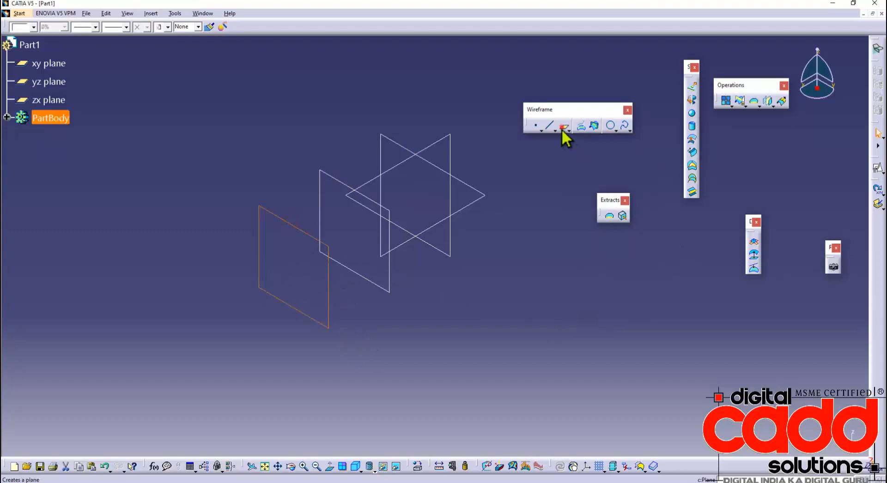
left_click(563, 128)
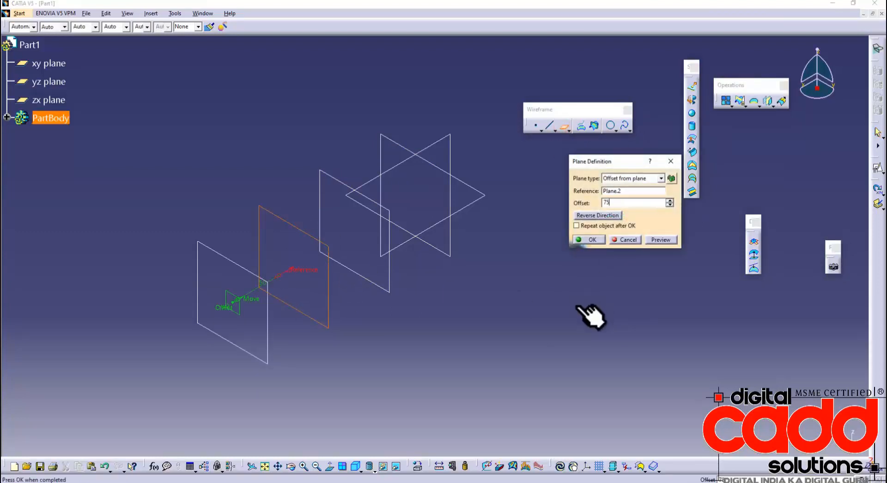
key("Return")
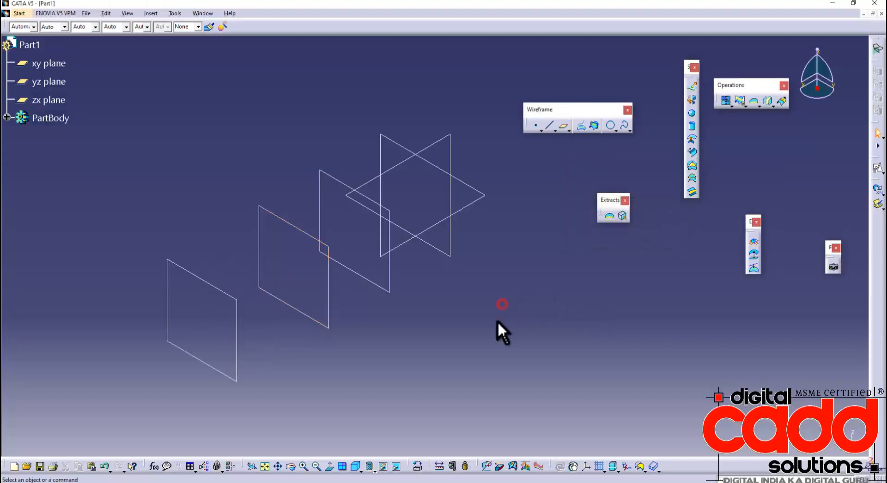
Step: Open a positioned sketch on the outermost 75 mm offset plane, with implicit origin and orientation
middle_click_drag(498, 321, 507, 277)
key("alt+Tab")
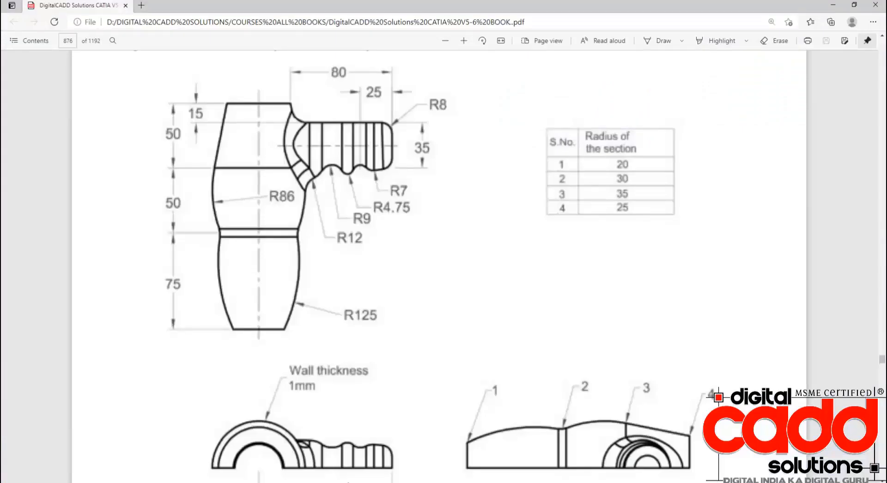
key("alt+Tab")
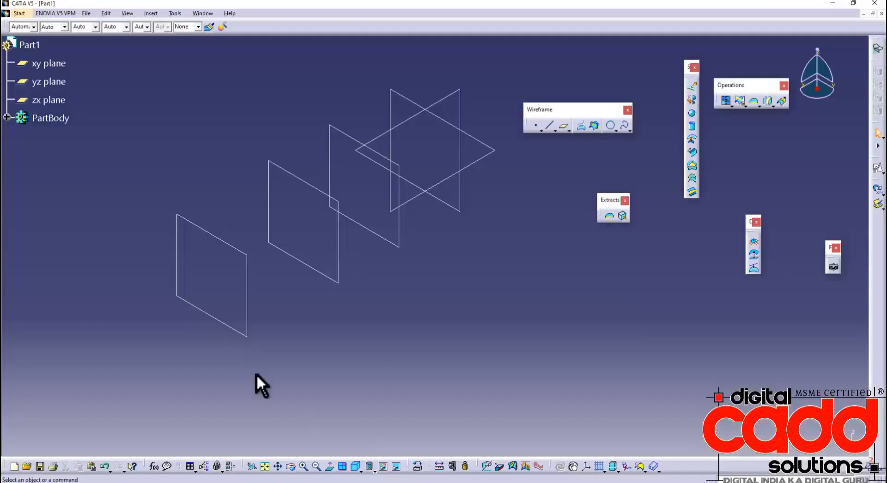
left_click(185, 221)
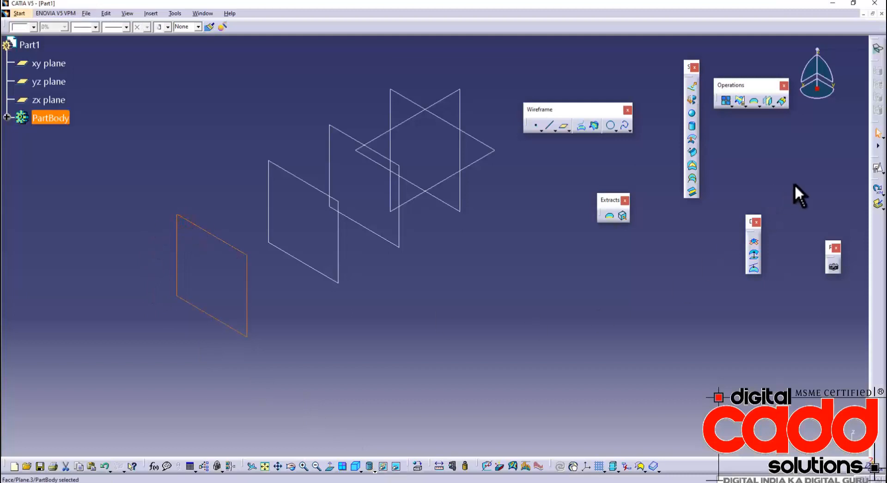
left_click(876, 169)
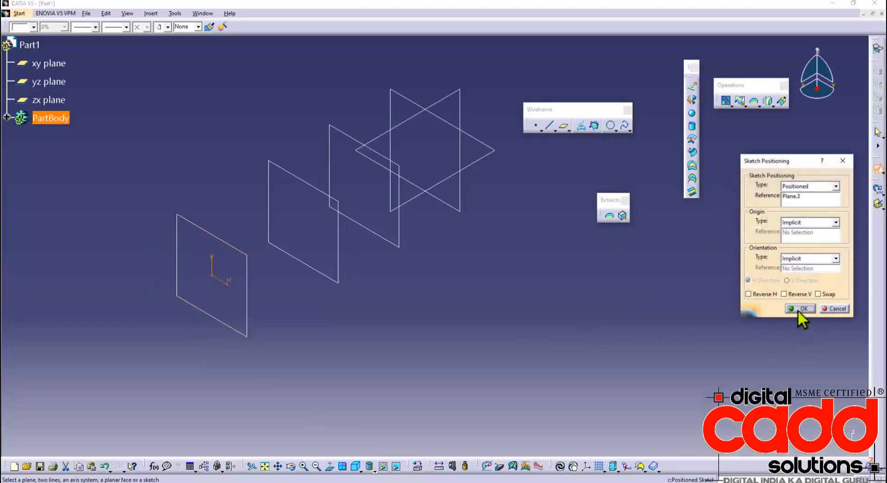
left_click(799, 309)
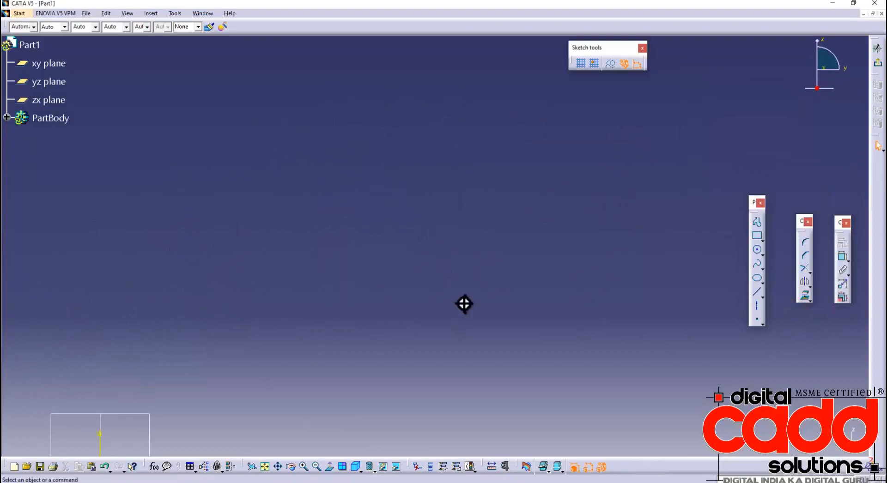
Step: Sketch an upper semicircular arc of about 18.5 mm radius, centred on the origin with both ends on the horizontal axis
key("alt+Tab")
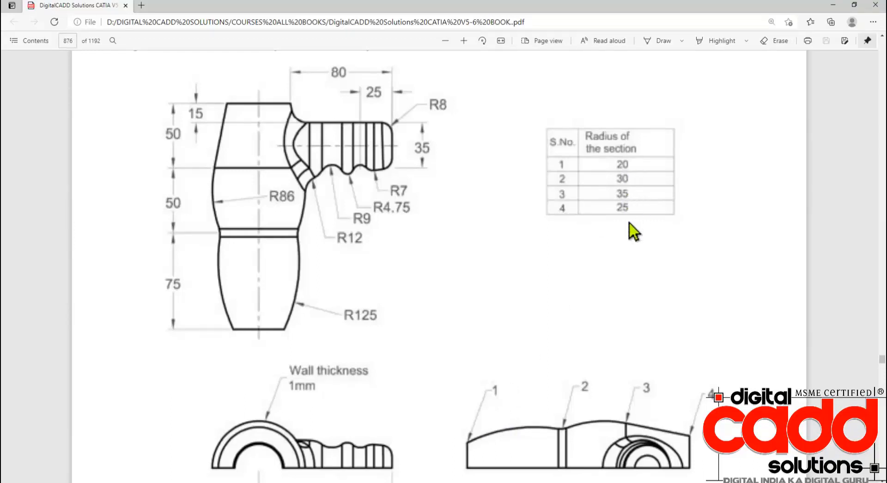
left_click(420, 482)
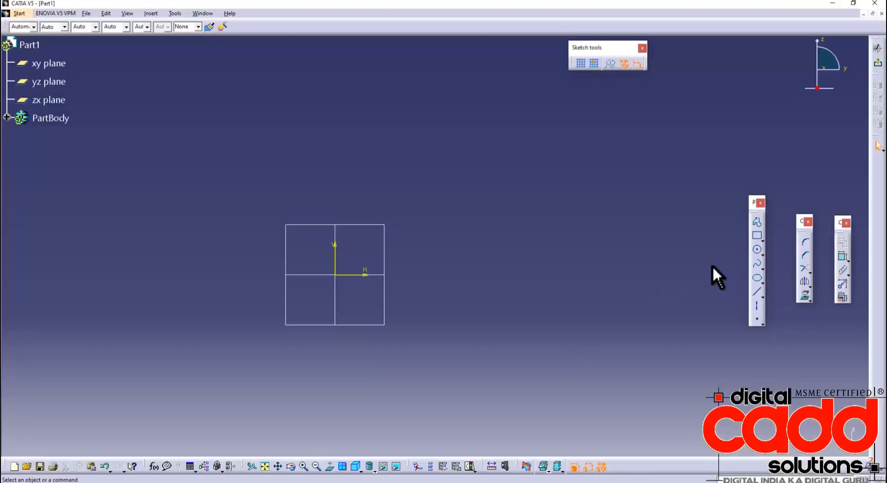
left_click(763, 253)
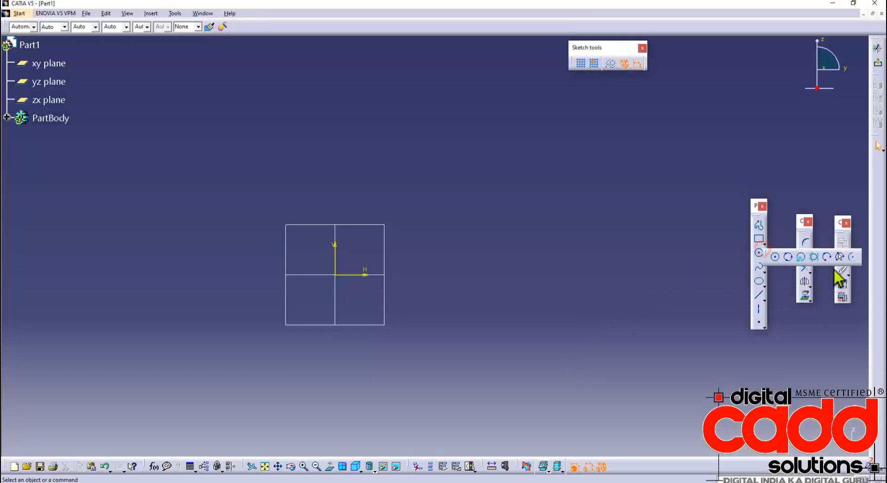
left_click(853, 258)
left_click(335, 275)
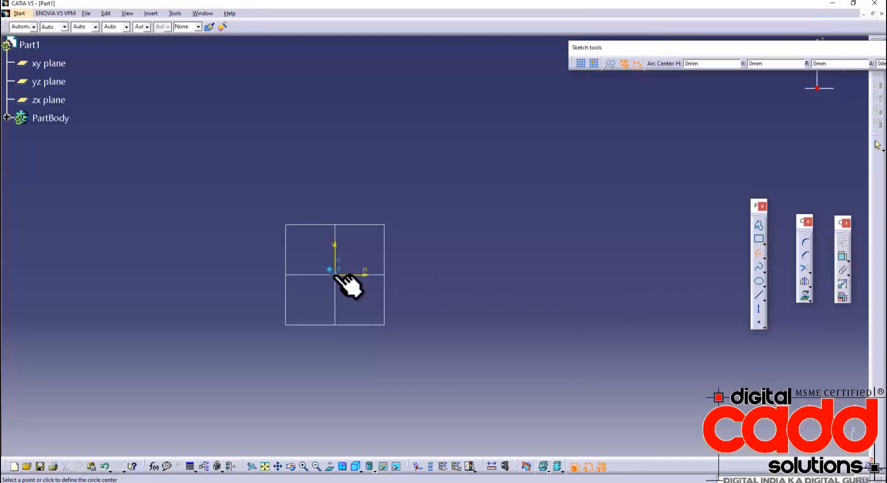
left_click(404, 275)
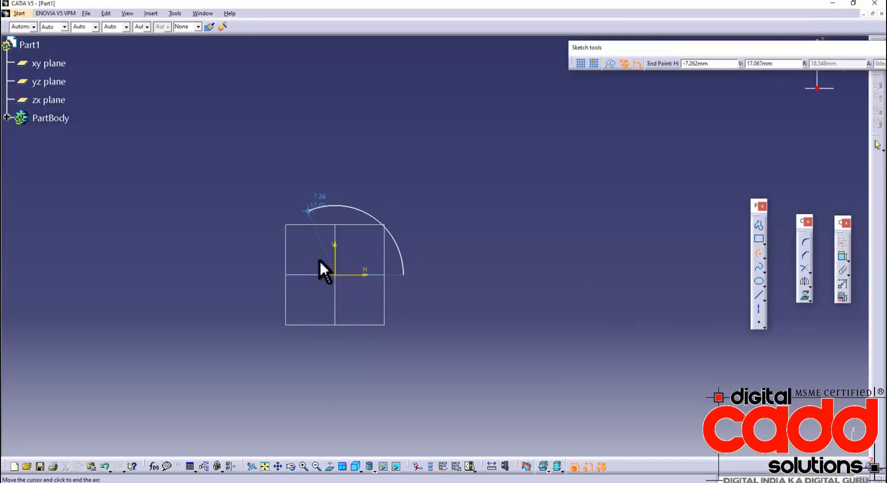
left_click(268, 274)
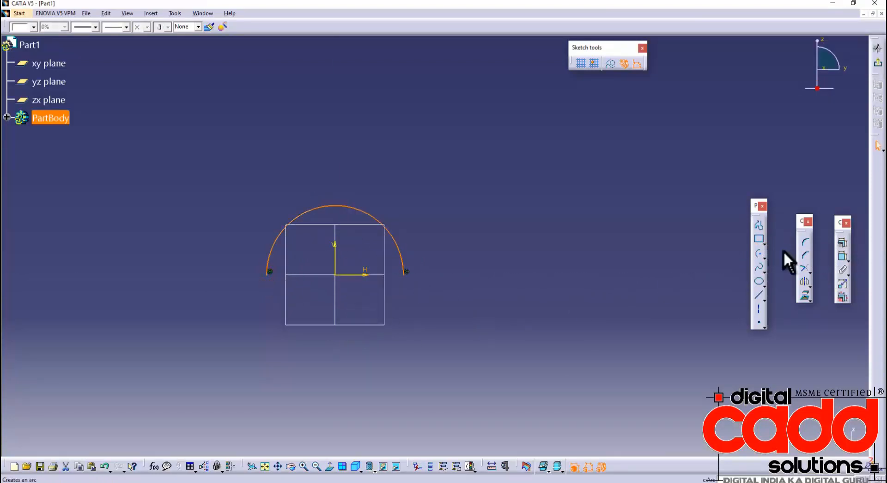
Step: Constrain the arc's radius to 20 mm and exit the sketch
left_click(840, 269)
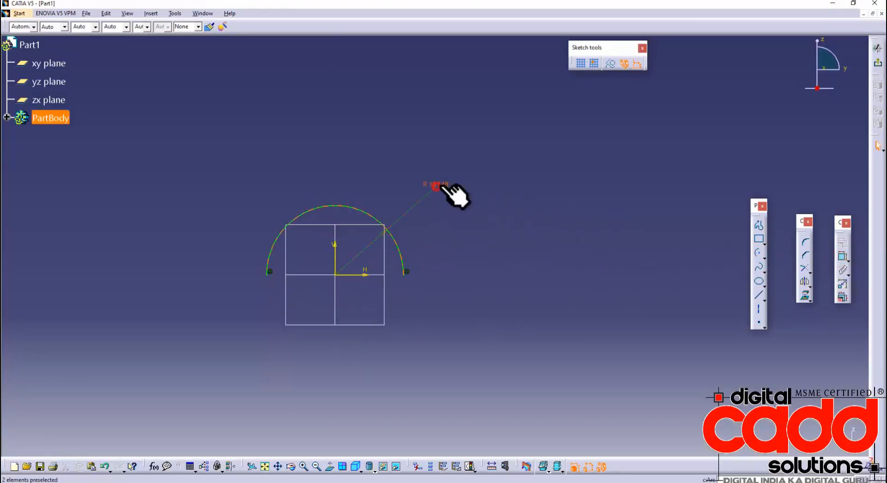
double_click(448, 175)
type("20")
key("Return")
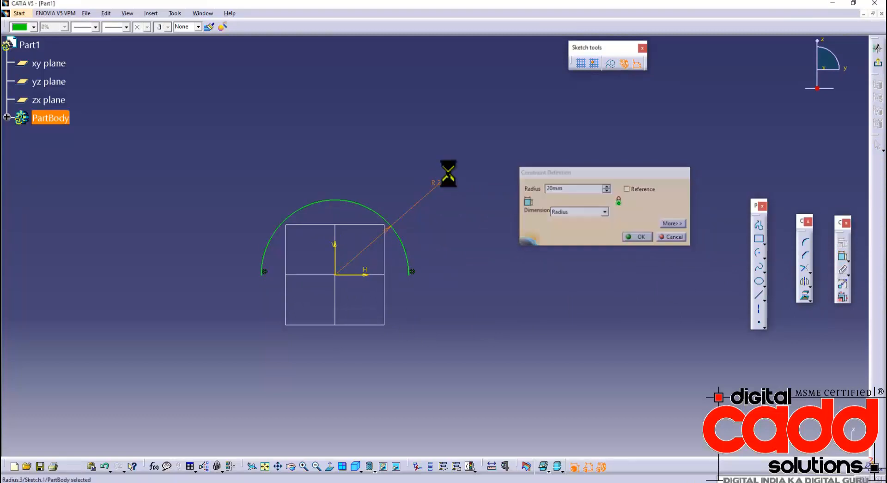
left_click(606, 175)
left_click(878, 63)
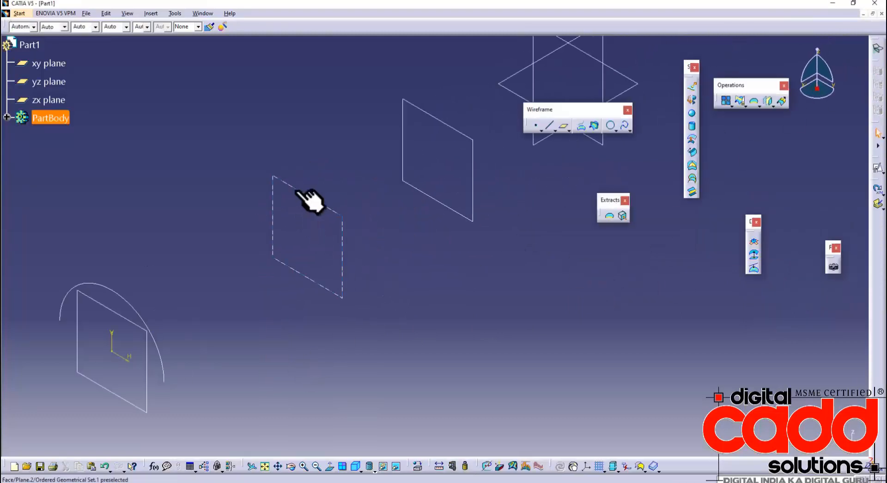
Step: Open a positioned sketch on the repeated 50 mm offset plane, next to the arc's plane
left_click(295, 190)
left_click(878, 169)
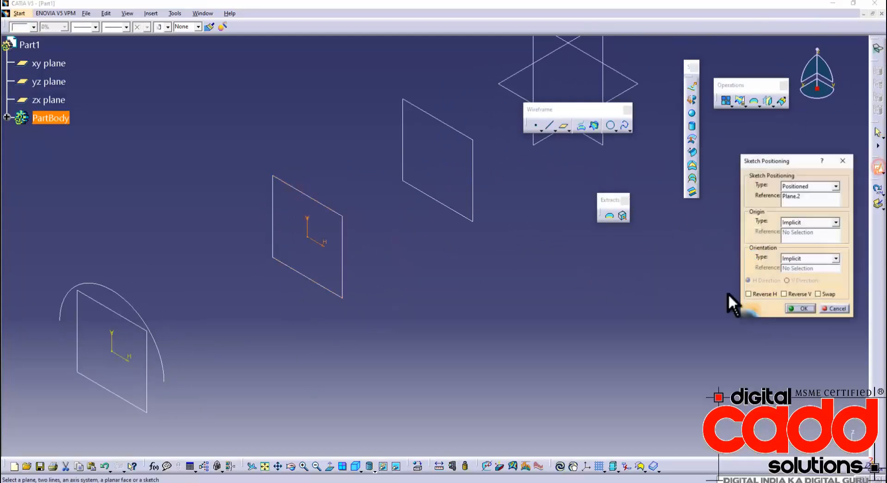
left_click(801, 308)
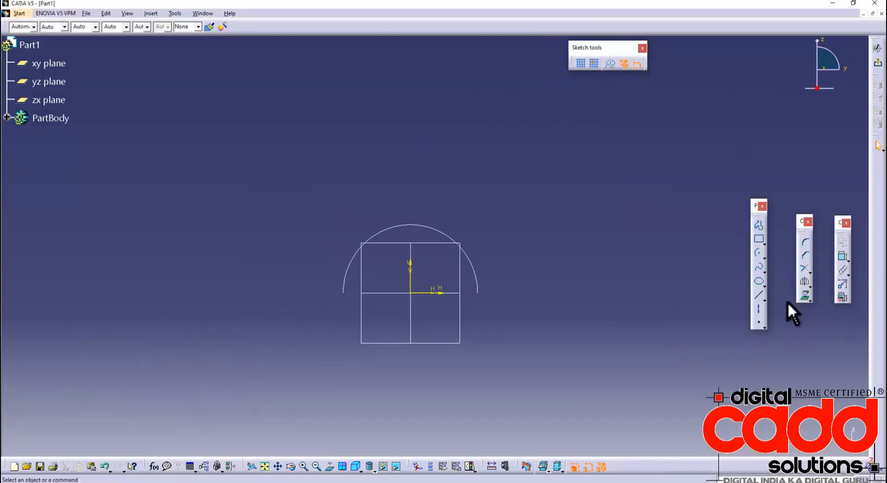
Step: Check the section radii in the reference drawing and sketch an upper semicircular arc of about 34 mm radius centred on the origin
left_click(361, 482)
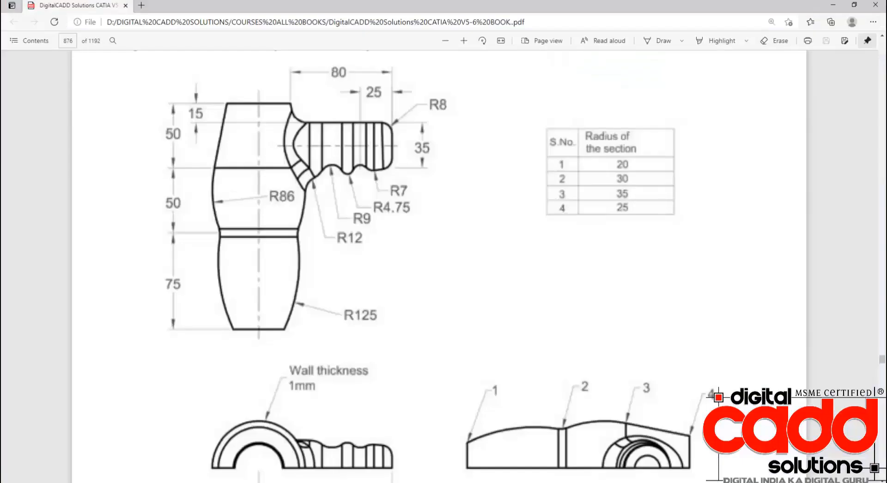
left_click(574, 482)
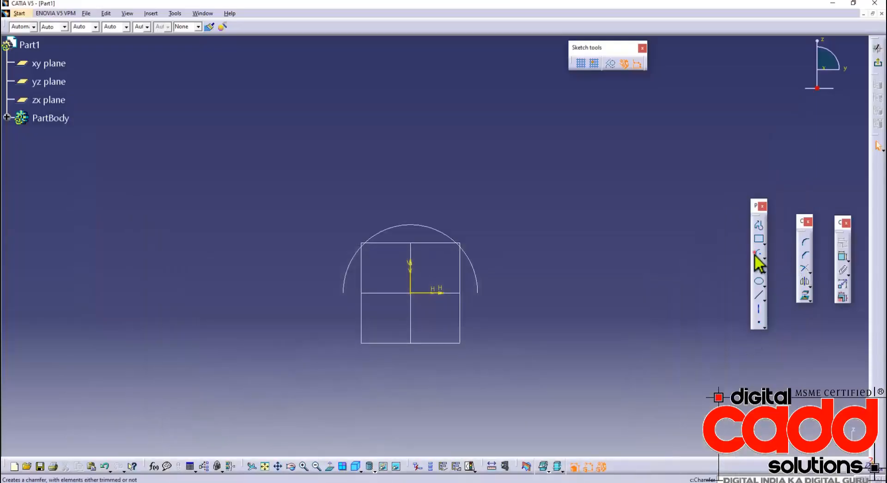
left_click(758, 252)
left_click(412, 293)
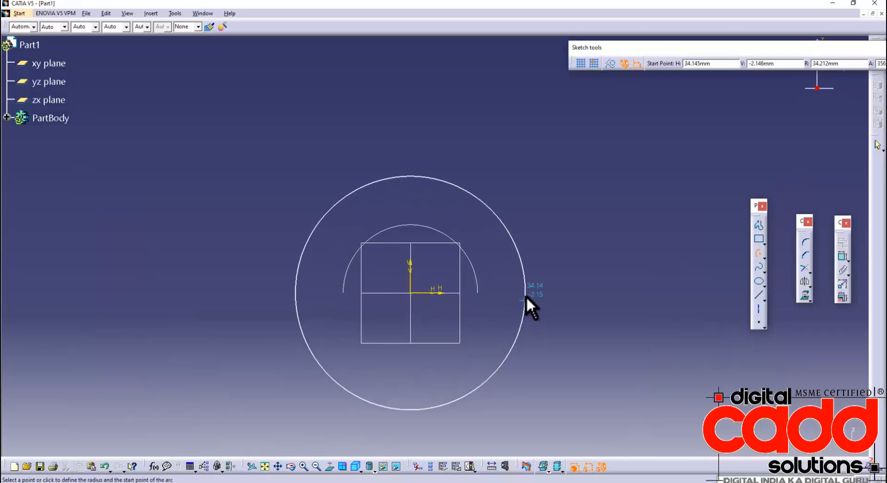
left_click(525, 292)
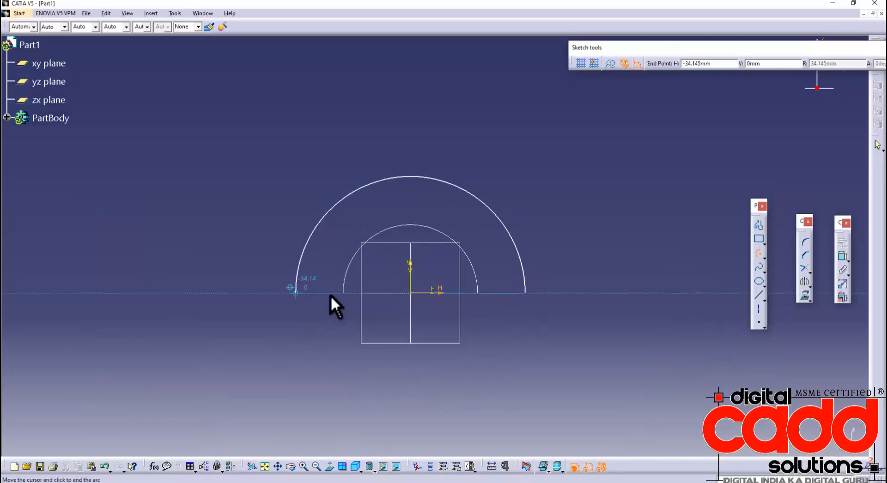
left_click(295, 292)
Step: Constrain the new arc's radius to 30 mm and exit the sketch
left_click(842, 256)
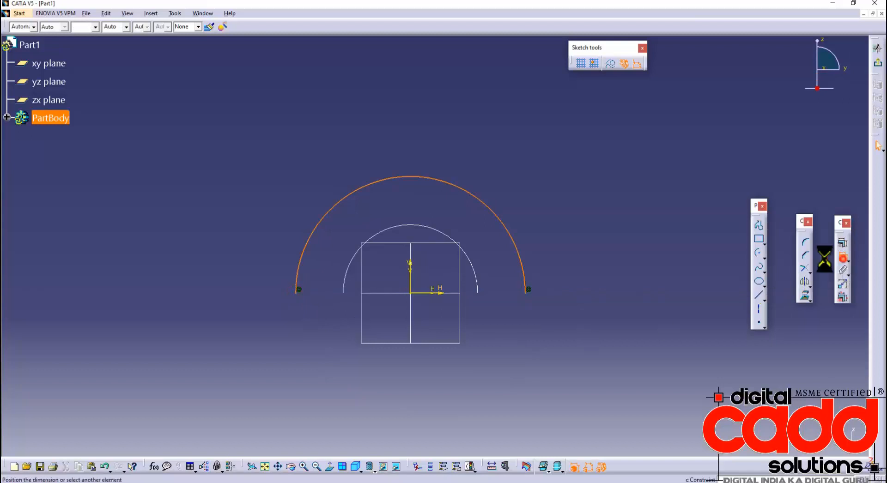
double_click(523, 186)
type("30")
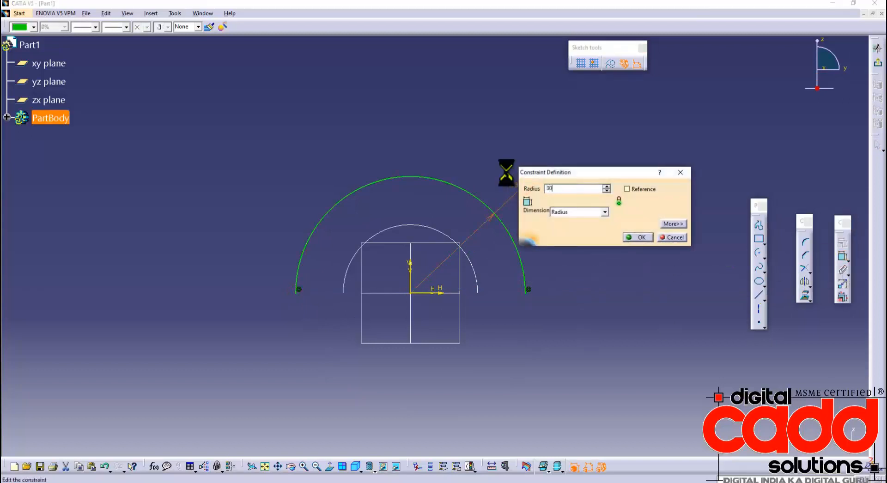
key("Return")
left_click(877, 47)
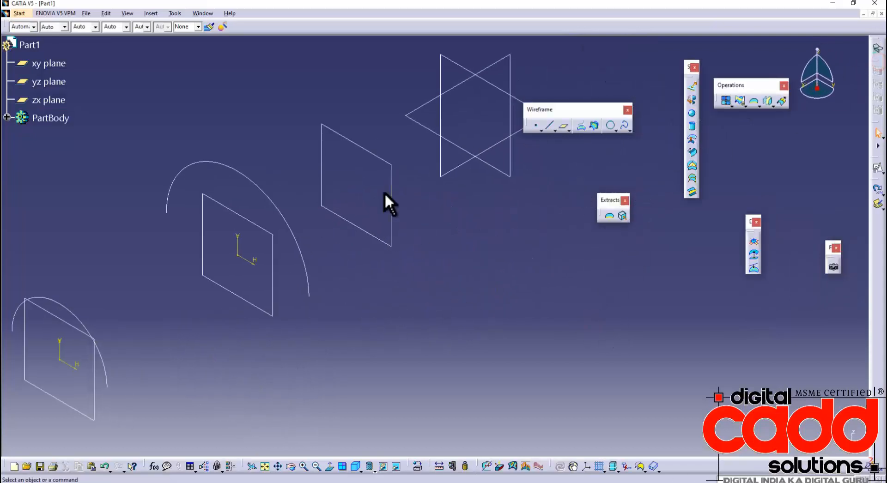
Step: Open a positioned sketch on the offset plane nearest the yz plane, with implicit origin and orientation
left_click(388, 166)
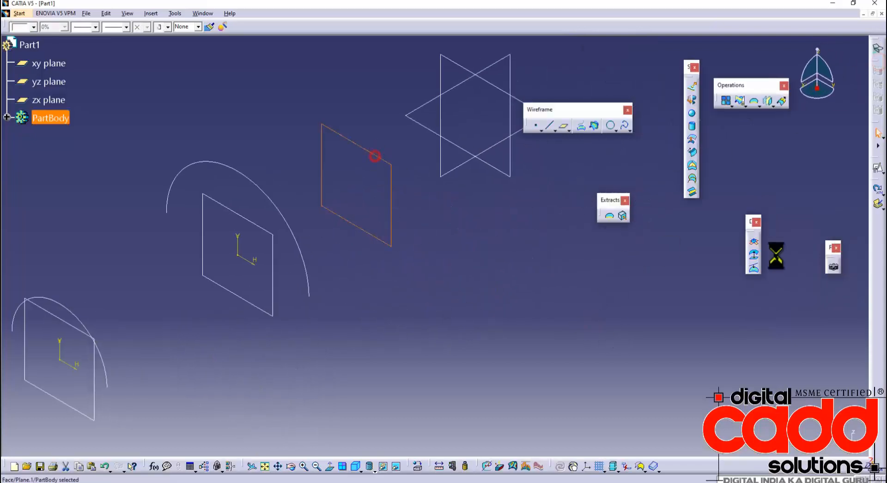
left_click(878, 168)
left_click(797, 309)
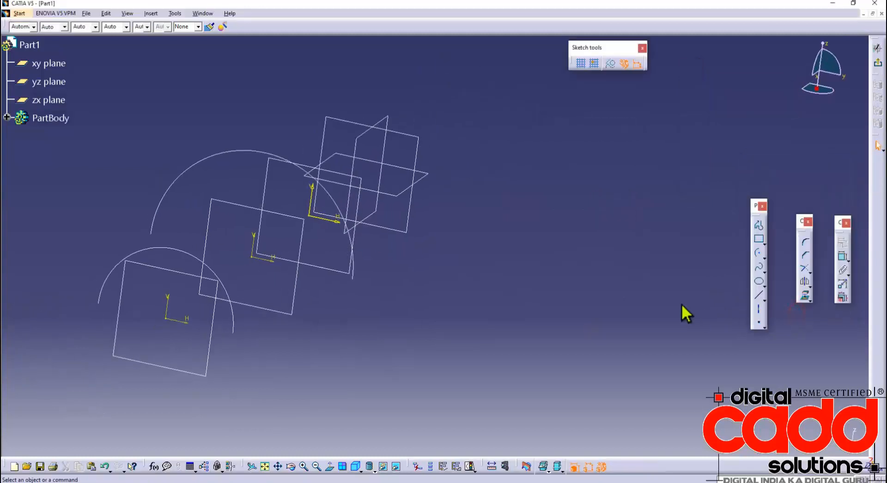
Step: Sketch an origin-centred upper semicircle of about 34 mm radius, with both ends on the horizontal axis, outside the two existing sections
left_click(758, 253)
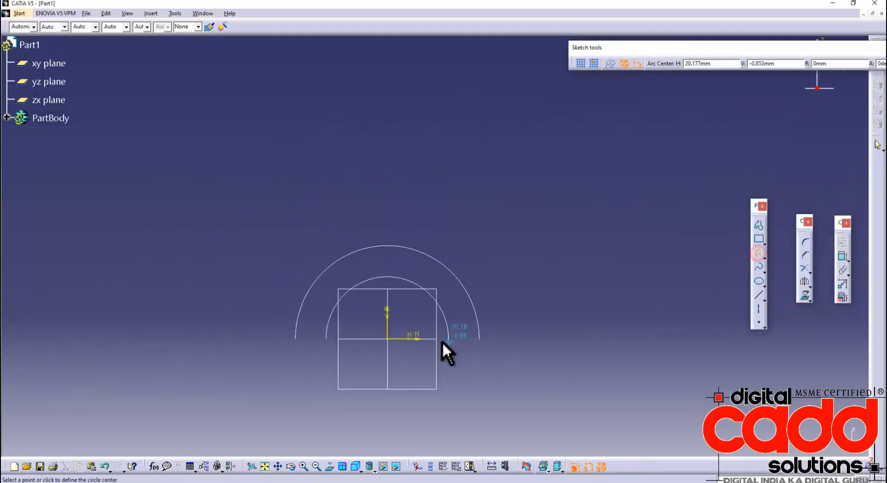
left_click(387, 339)
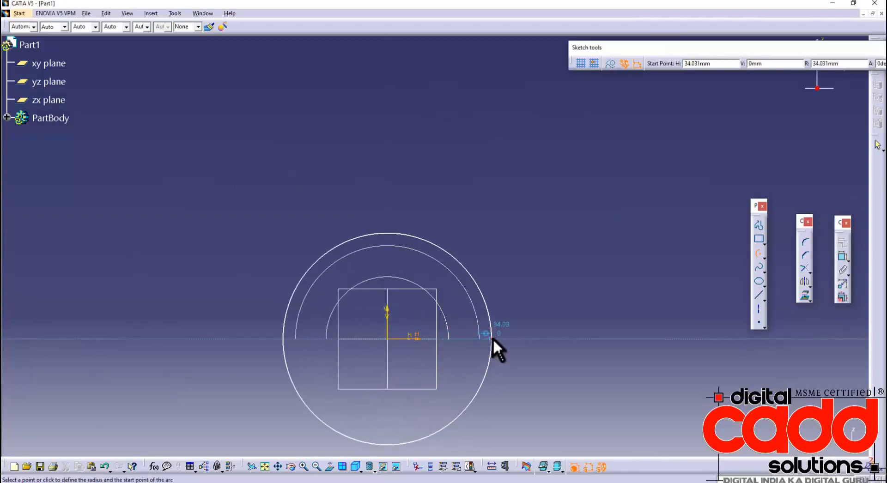
left_click(492, 338)
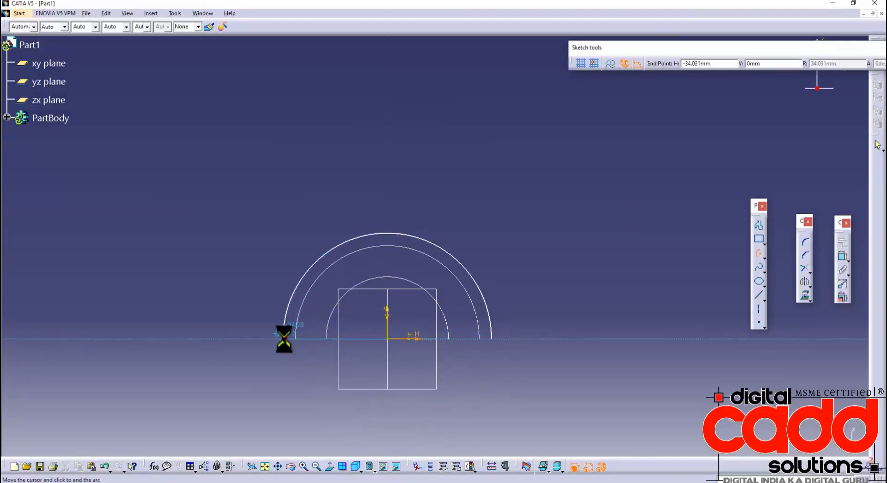
left_click(284, 339)
Step: Constrain the outer arc's radius to 35 mm and exit the sketch
left_click(843, 256)
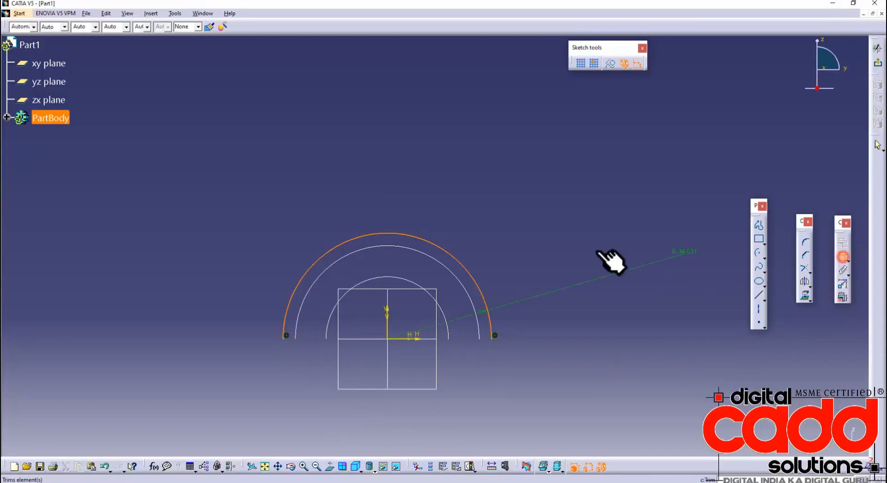
left_click(501, 236)
double_click(501, 235)
type("35")
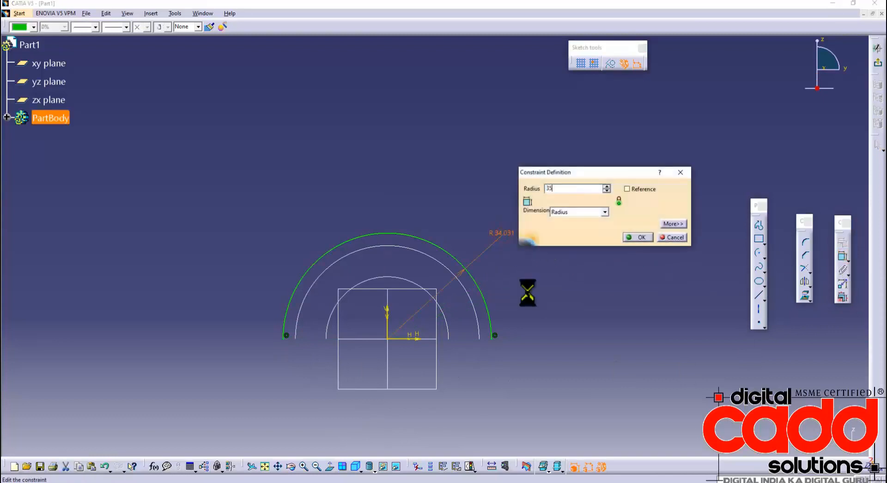
key("Return")
left_click(547, 199)
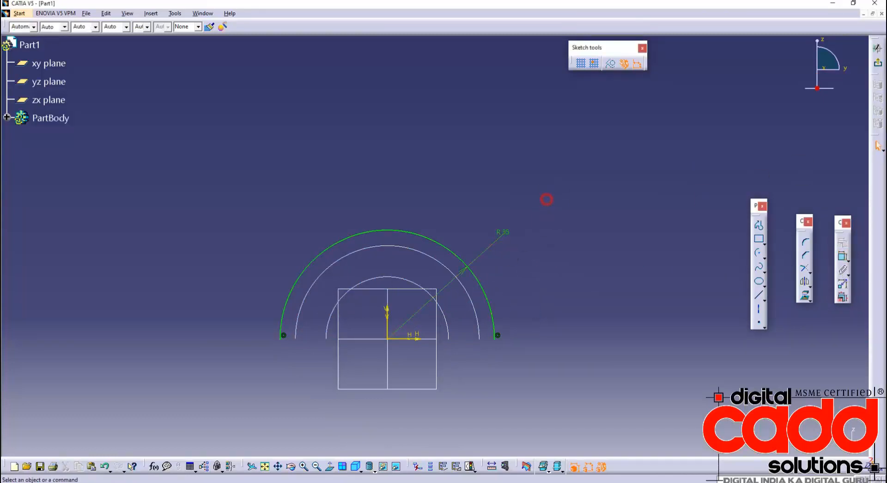
left_click(878, 62)
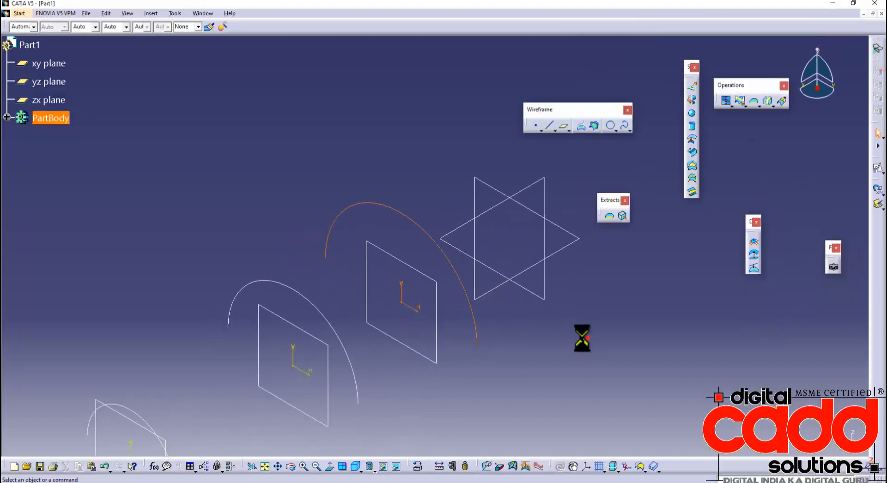
Step: Open a positioned sketch on the yz plane, with implicit origin and orientation
left_click(494, 189)
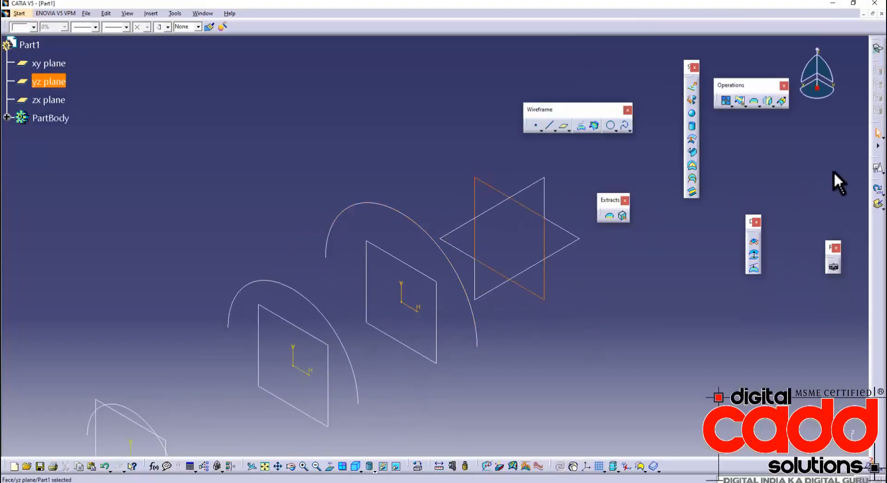
left_click(876, 172)
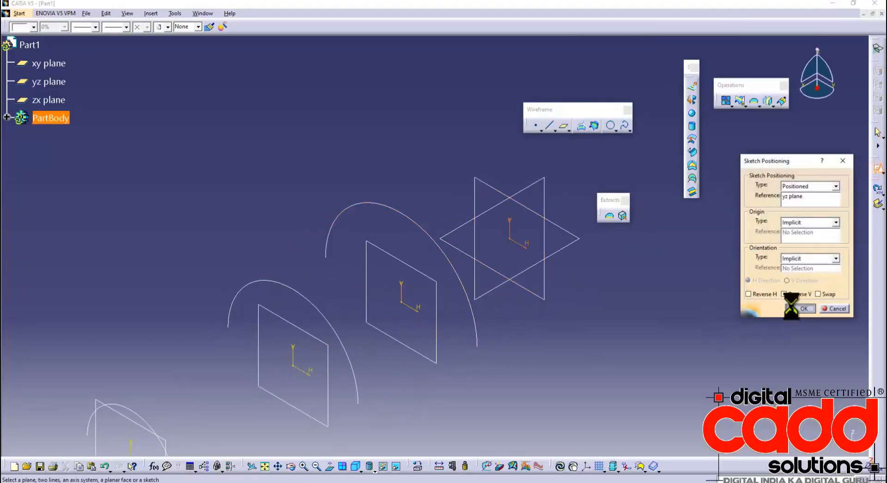
left_click(795, 308)
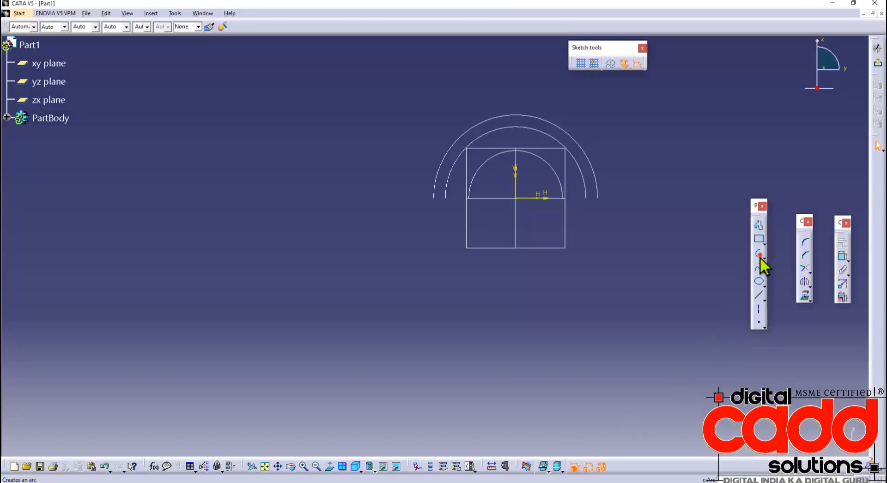
Step: Sketch an upper semicircular arc of about 41 mm radius, centred on the origin with both ends on the horizontal axis
left_click(760, 256)
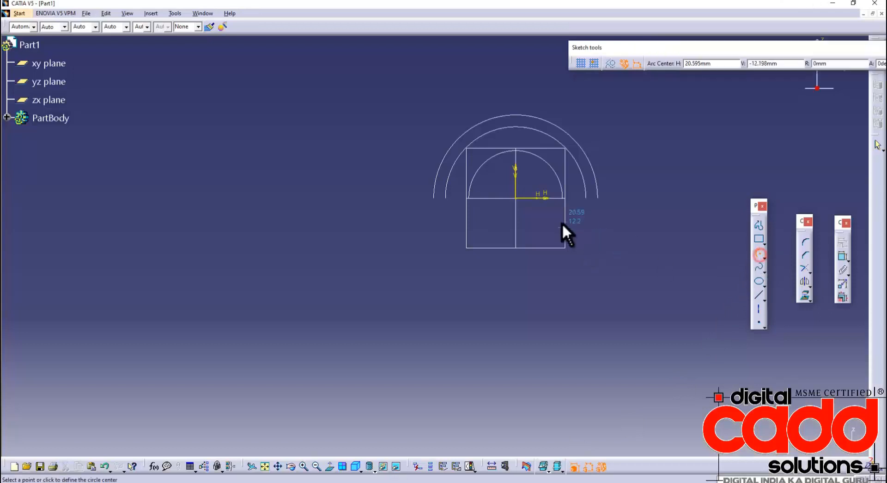
left_click(515, 198)
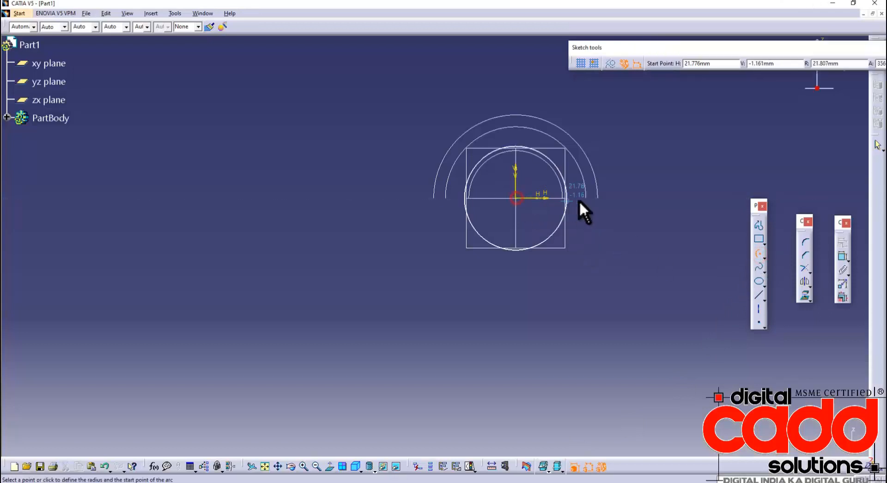
left_click(612, 198)
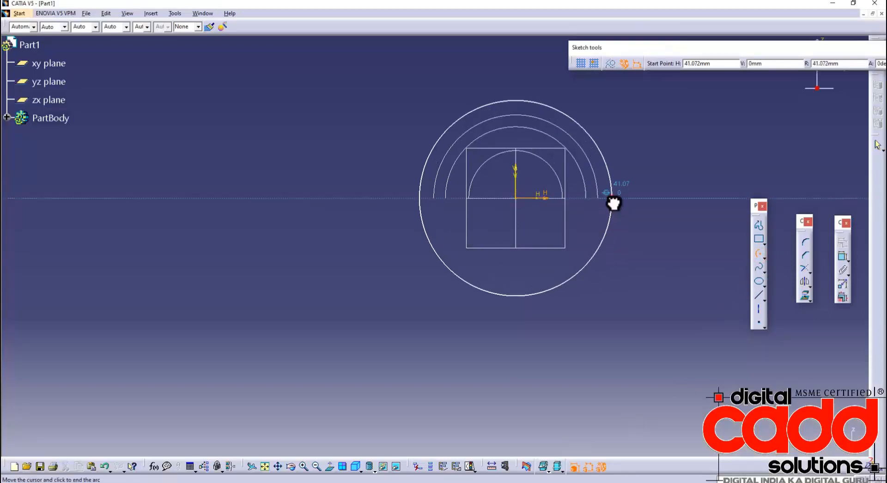
left_click(420, 198)
Step: Constrain the yz-plane arc's radius to 25 mm and exit the sketch
left_click(843, 257)
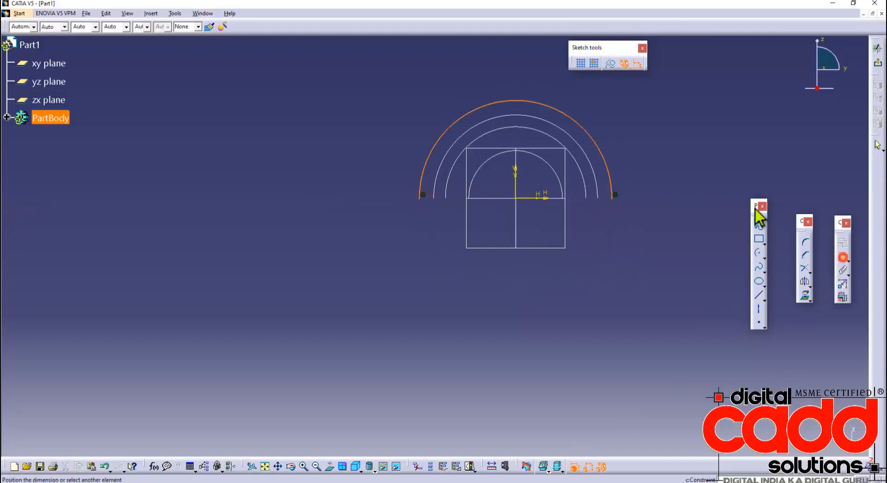
left_click(614, 110)
double_click(615, 107)
type("25")
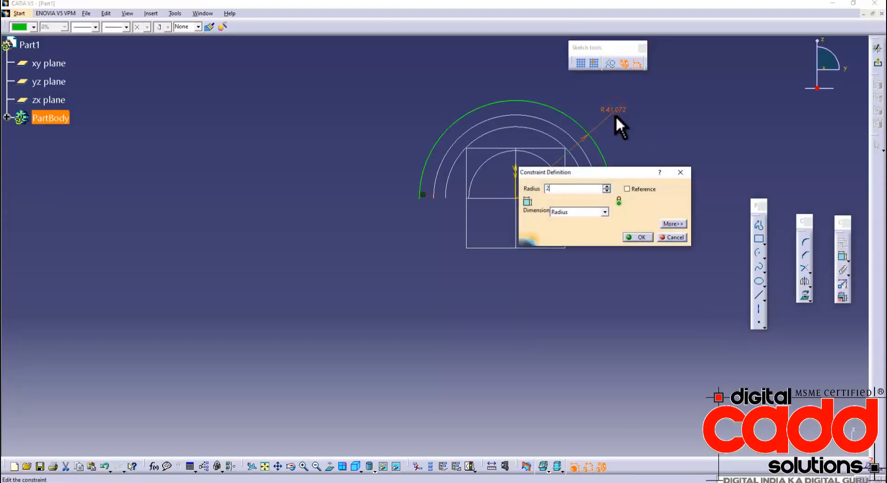
key("Return")
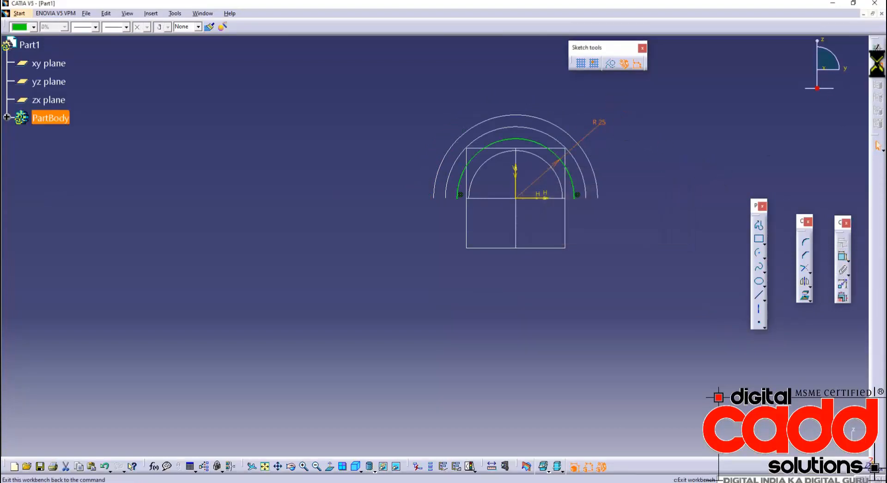
left_click(877, 48)
left_click(593, 301)
middle_click_drag(557, 304, 489, 256)
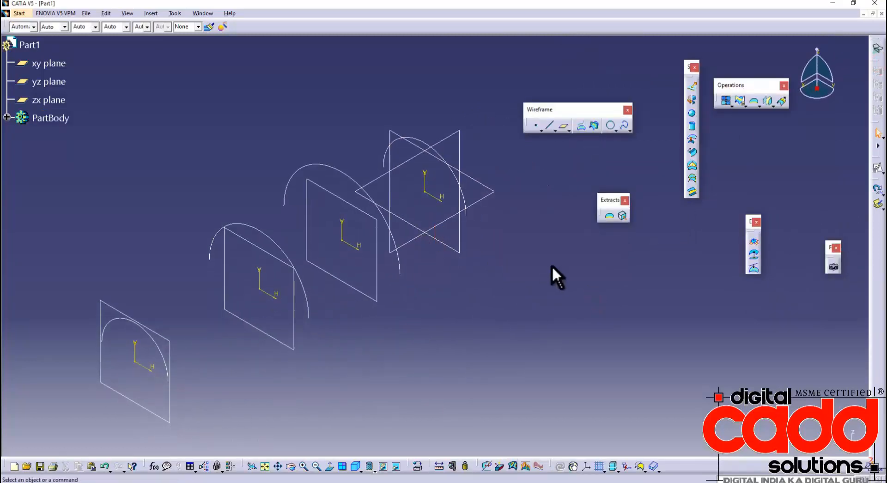
Step: Consult the reference drawing's side profile and open a positioned sketch on the xy plane with the H and V directions reversed
left_click(472, 482)
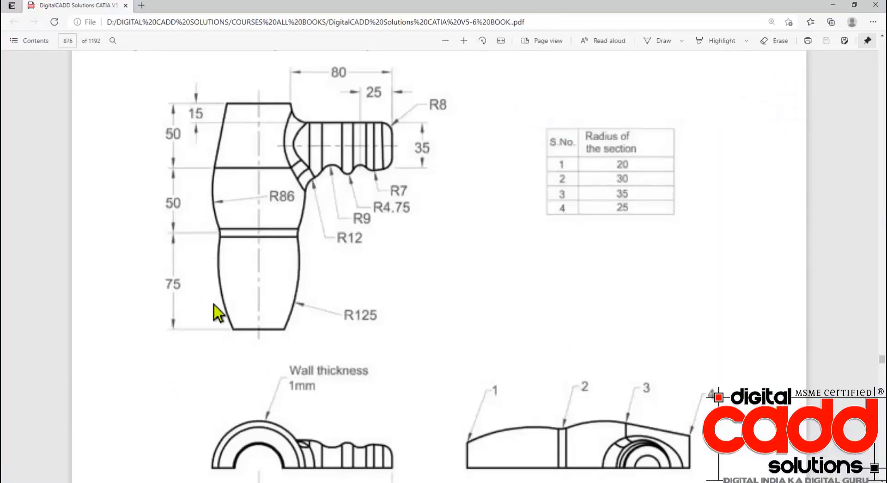
left_click(369, 482)
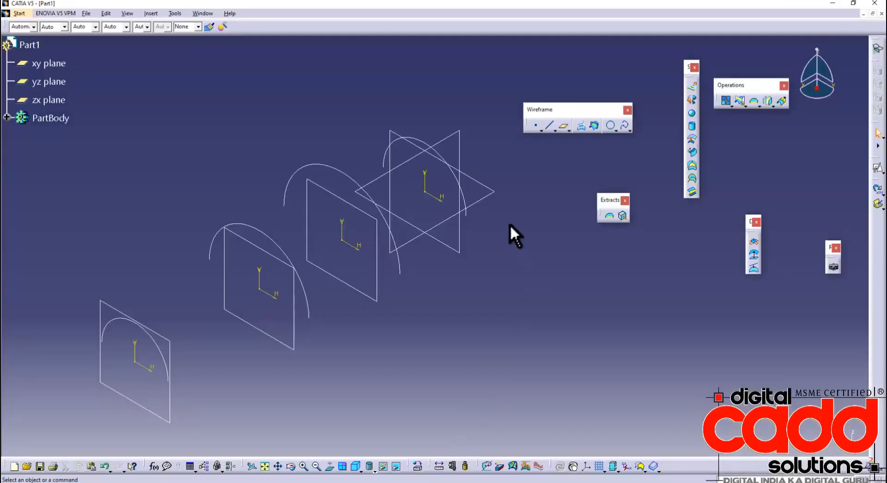
left_click(490, 192)
left_click(878, 169)
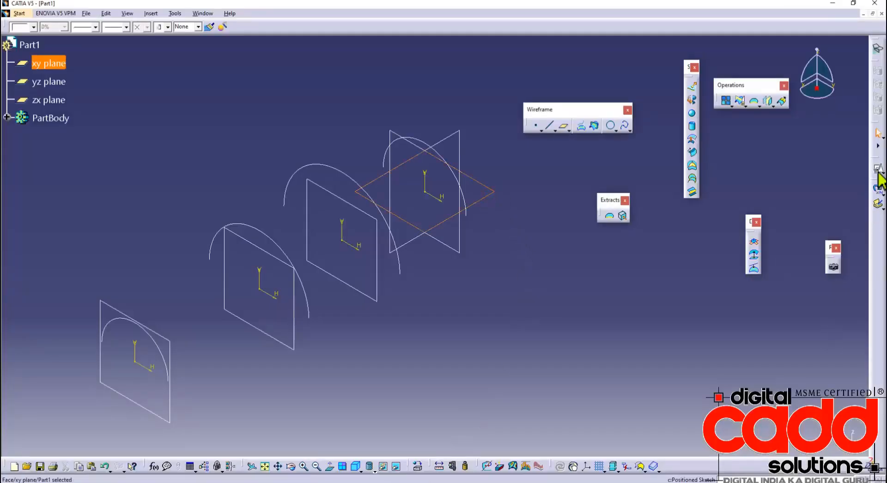
left_click(791, 296)
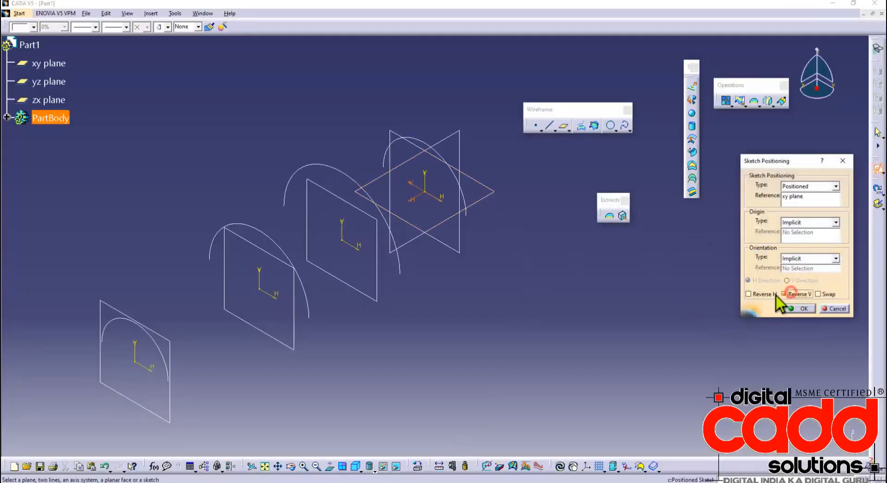
left_click(760, 295)
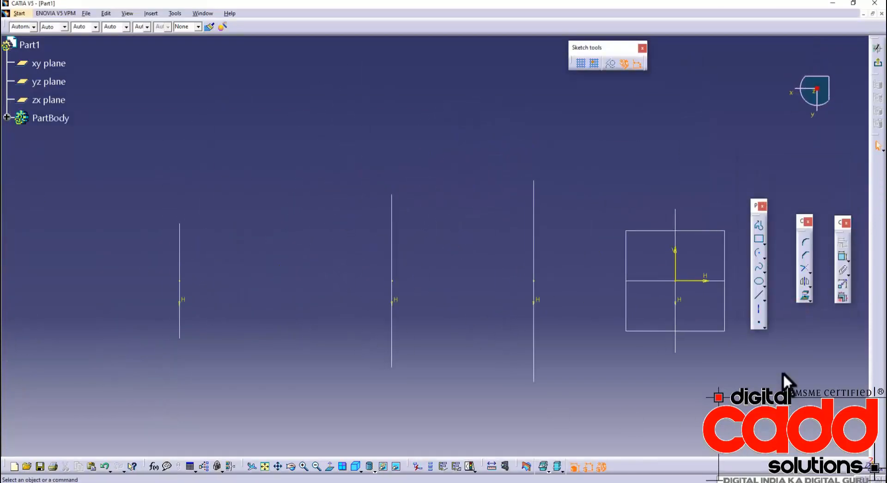
Step: Project the four semicircular section arcs onto the xy-plane sketch
left_click(804, 296)
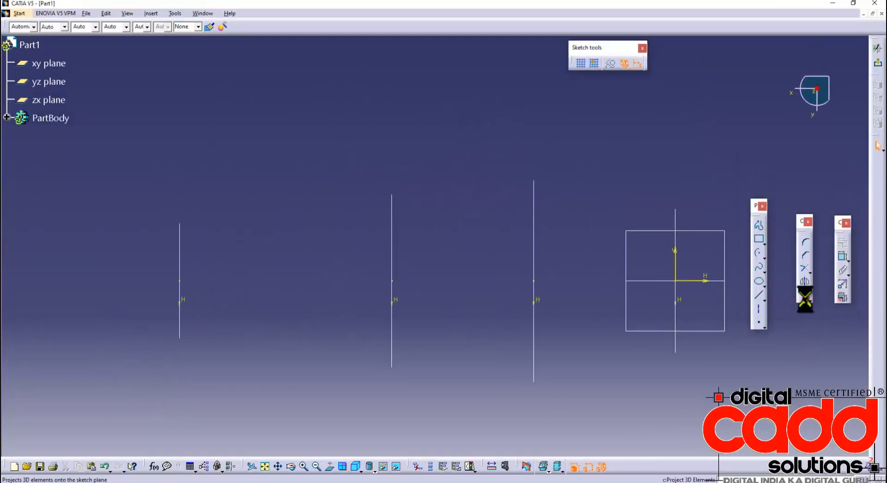
left_click(186, 242)
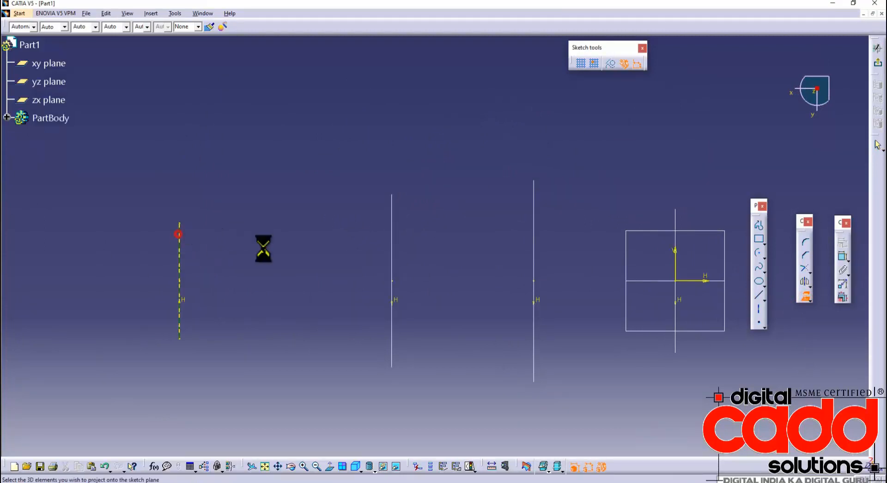
left_click(393, 221)
left_click(533, 207)
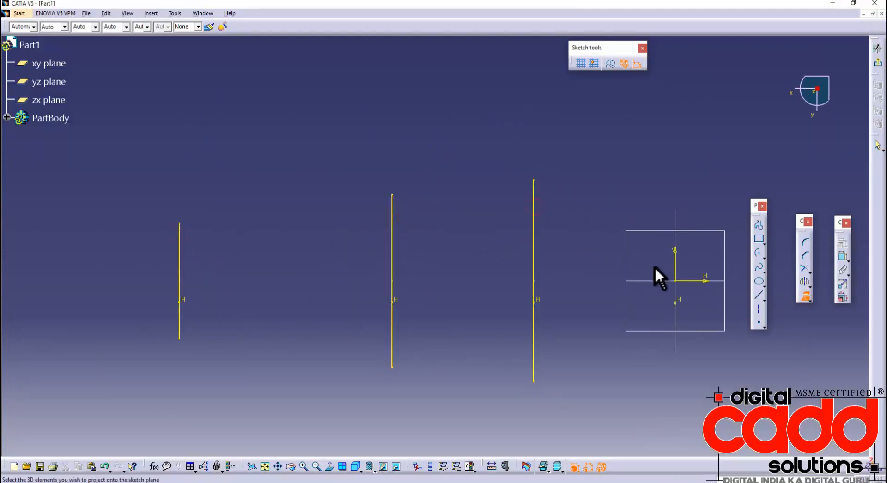
mouse_move(656, 273)
middle_mouse_down()
mouse_move(610, 277)
mouse_move(657, 263)
middle_mouse_up()
left_click(615, 208)
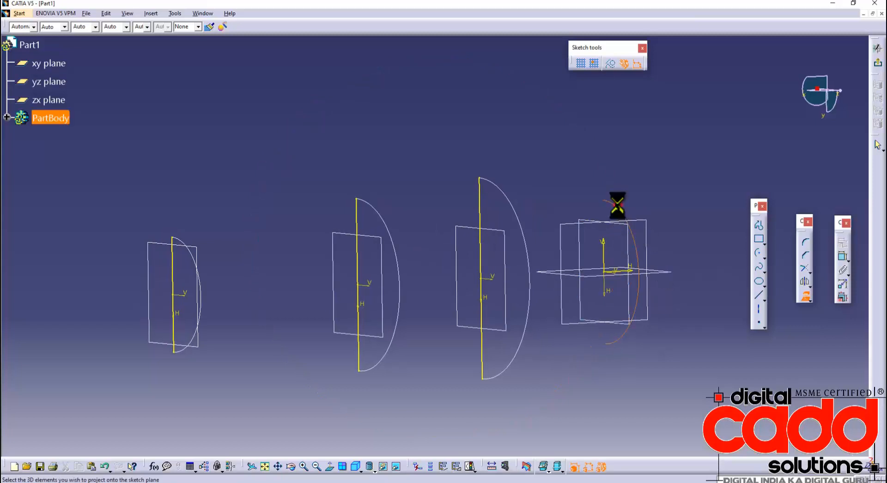
Step: Start a three-point arc with limits, its ends on the upper endpoints of the first and second projected section lines
left_click(329, 466)
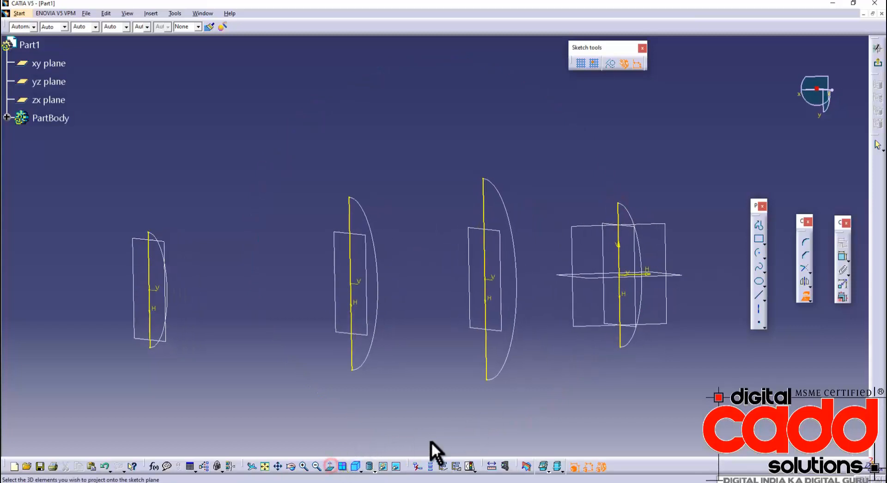
left_click(764, 257)
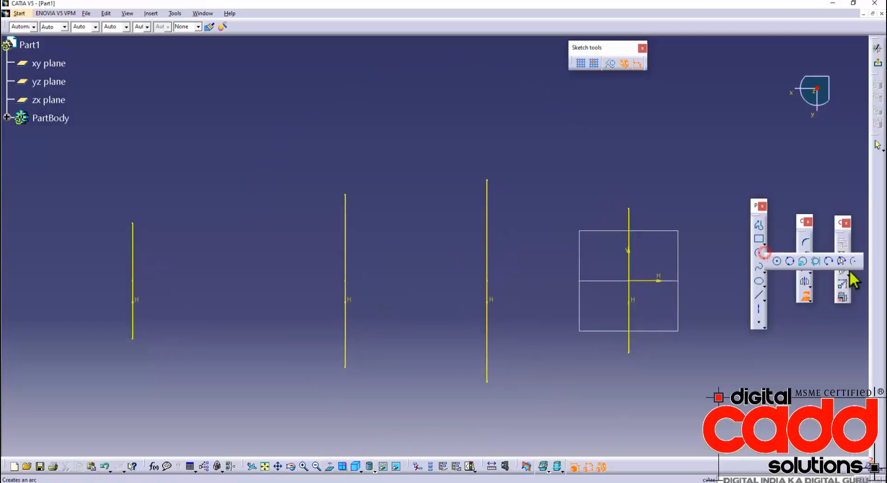
left_click(843, 259)
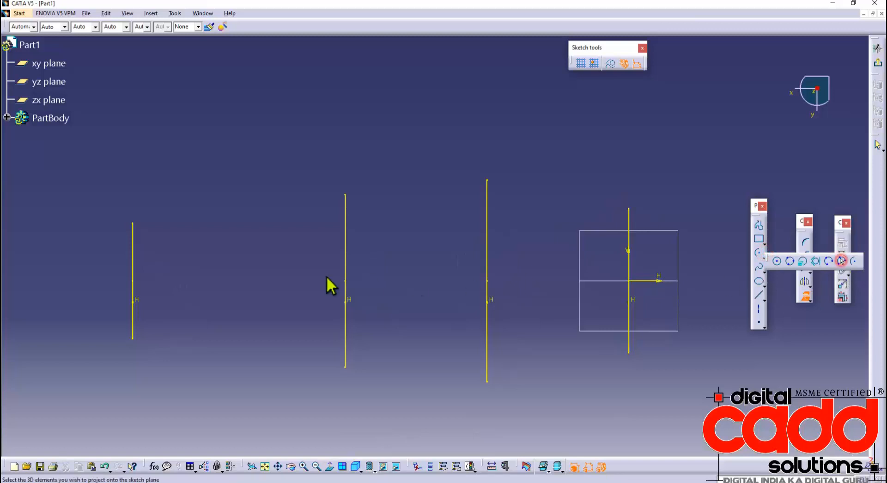
left_click(132, 223)
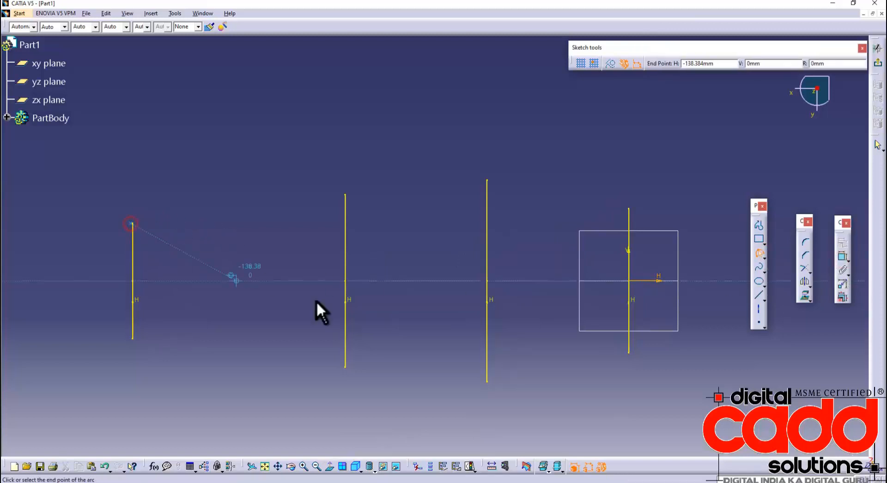
left_click(760, 254)
left_click(760, 254)
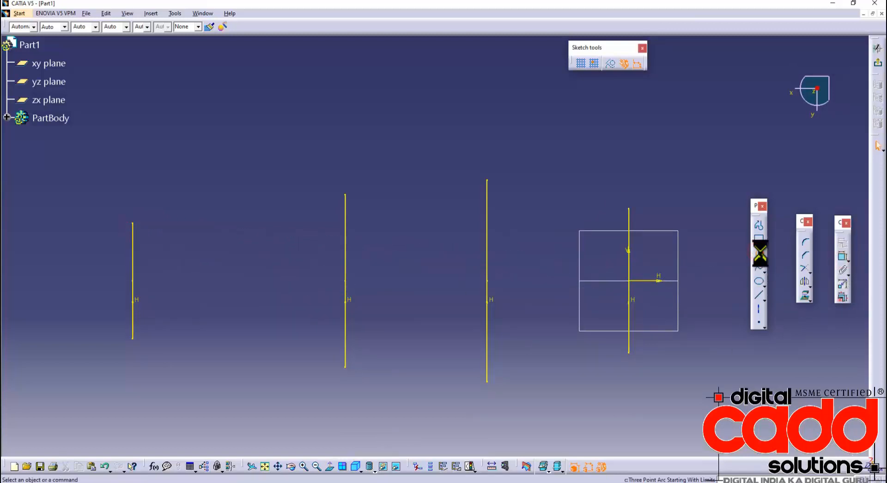
left_click(132, 223)
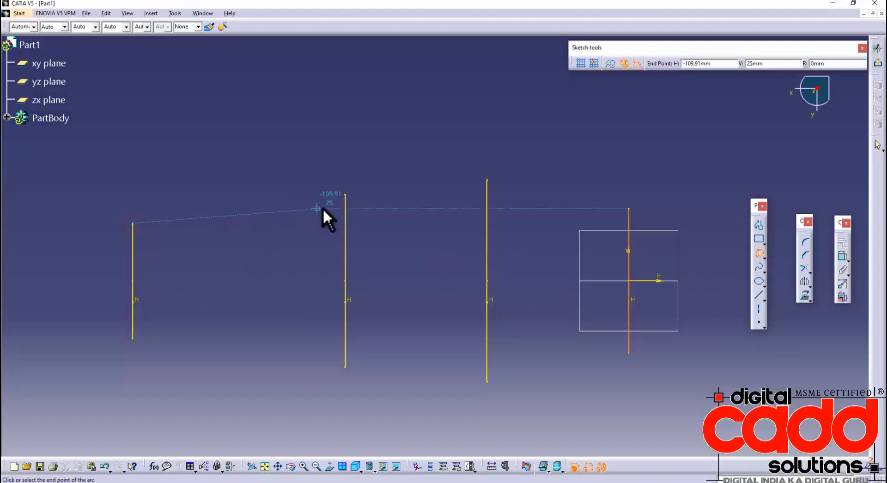
left_click(345, 195)
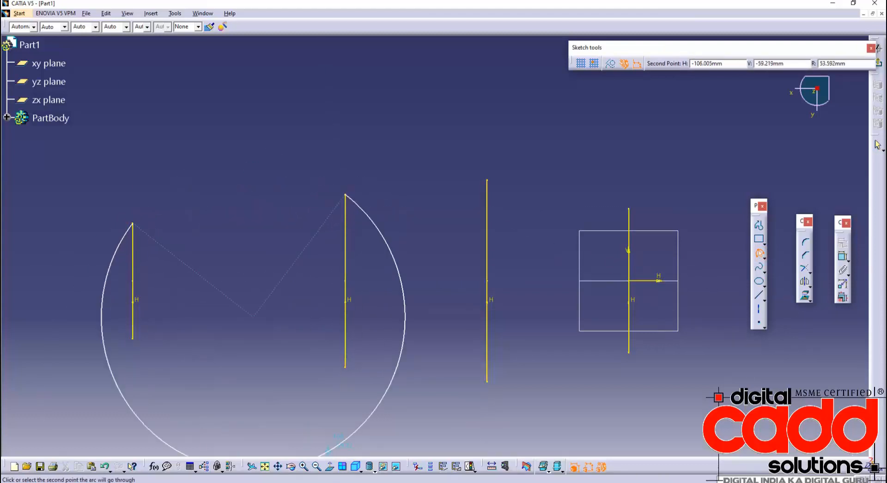
Step: Check the drawing and complete the first guide arc with a 125 mm radius, bulging outward
key("alt+Tab")
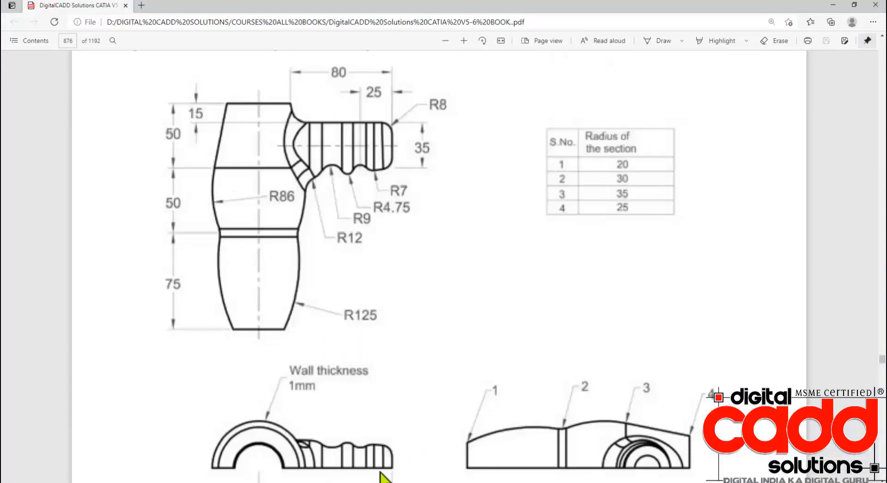
key("alt+Tab")
mouse_move(774, 44)
left_mouse_down()
mouse_move(753, 53)
mouse_move(560, 63)
left_mouse_up()
left_click_drag(648, 80, 584, 70)
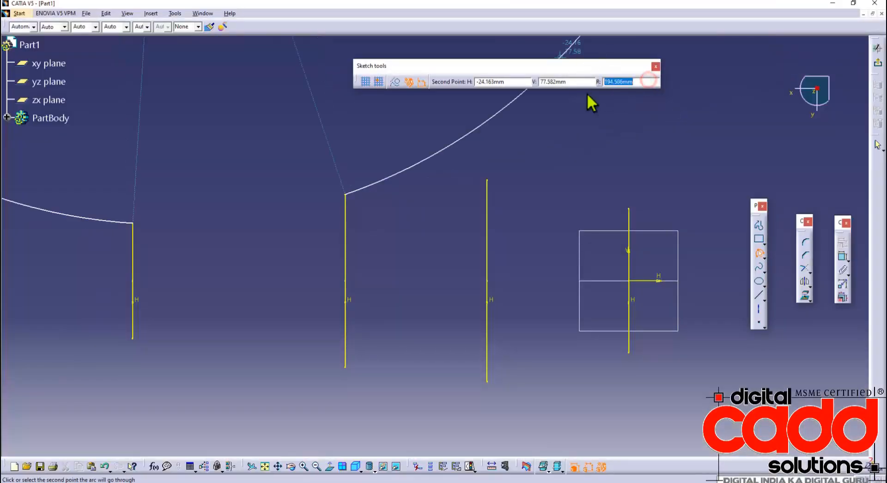
type("125")
key("Return")
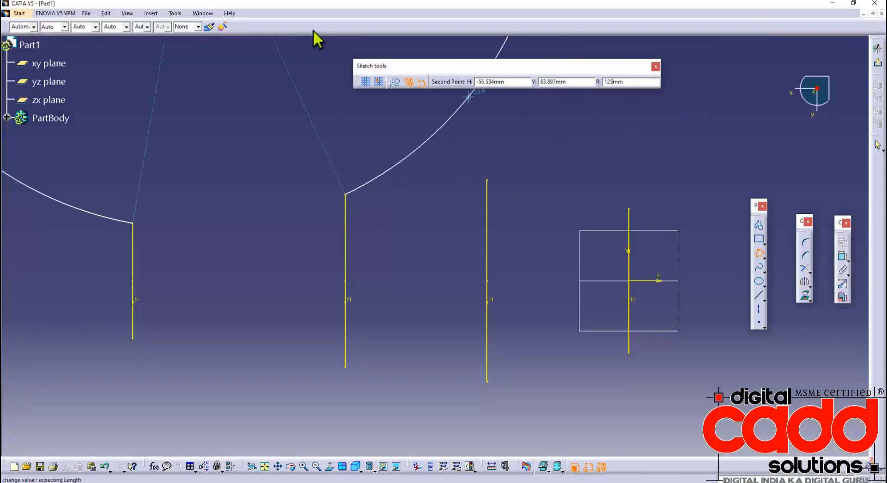
left_click(259, 151)
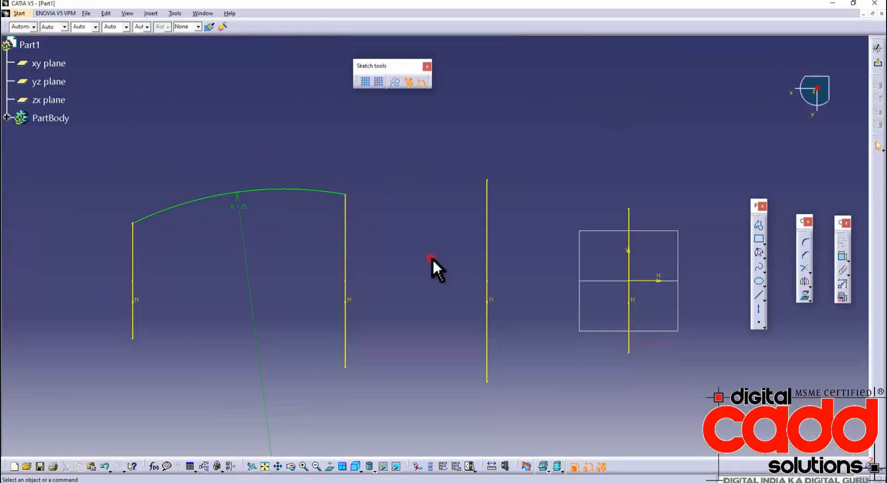
Step: Draw an outward-bulging arc of 86 mm radius between the upper endpoints of the second and third projected section lines
key("alt+Tab")
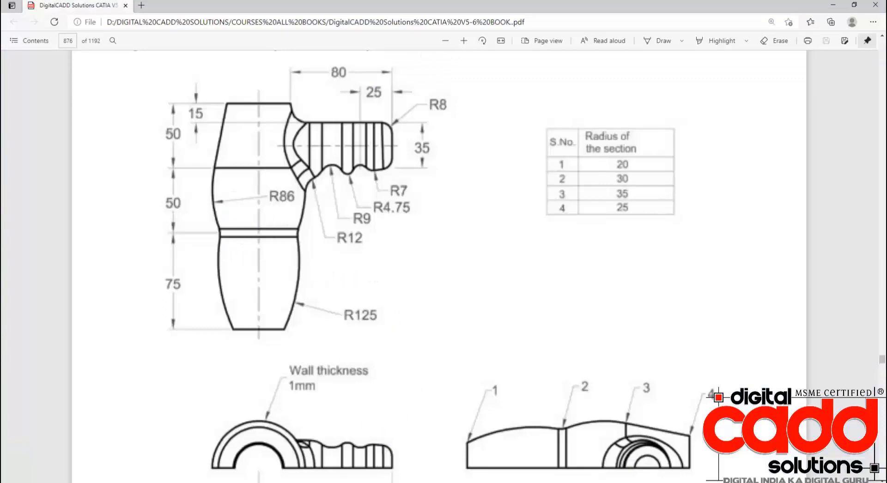
key("alt+Tab")
left_click(759, 253)
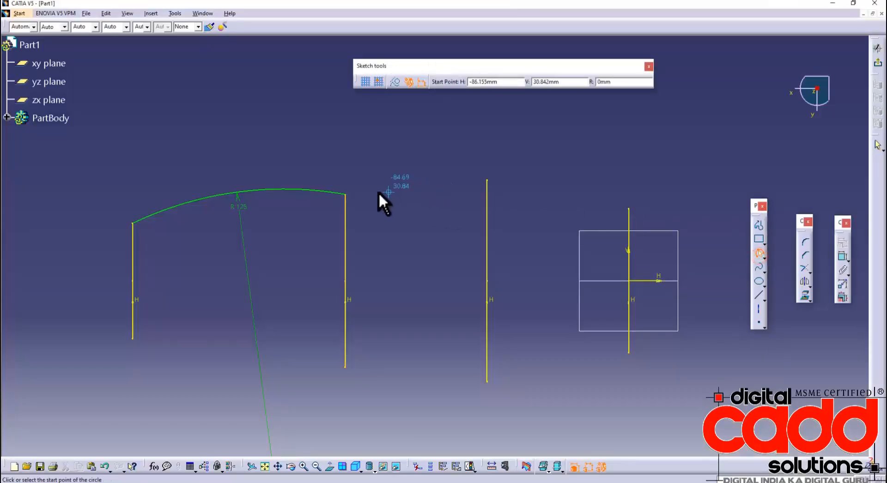
left_click(352, 195)
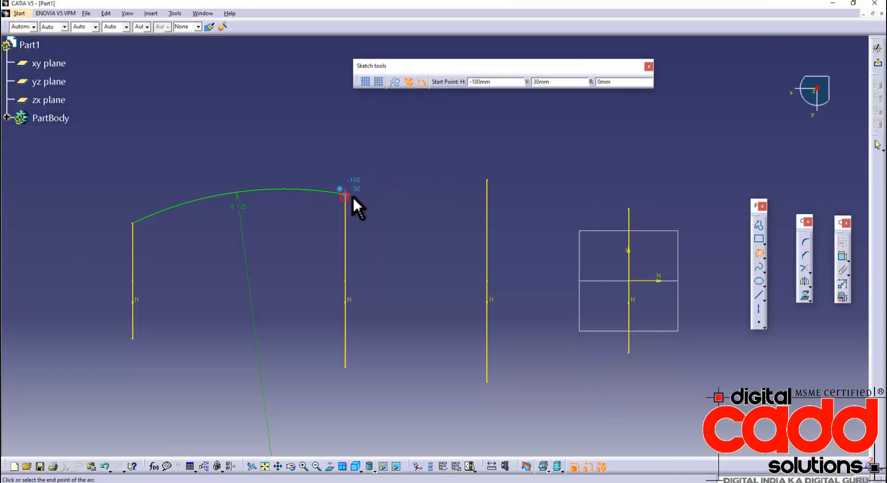
left_click(487, 181)
left_click_drag(640, 81, 578, 77)
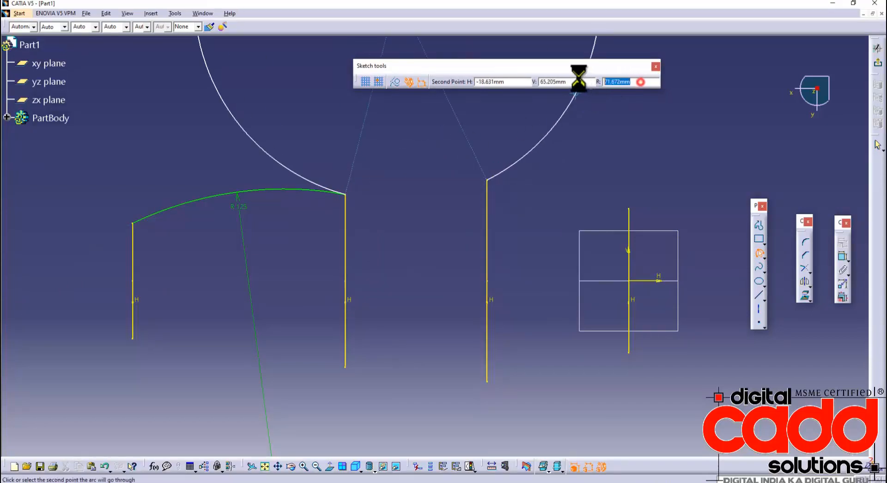
type("86")
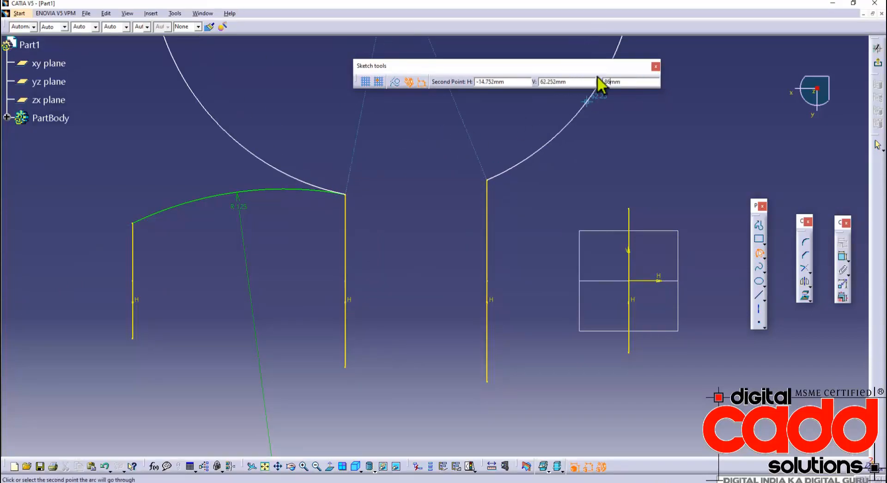
left_click(405, 171)
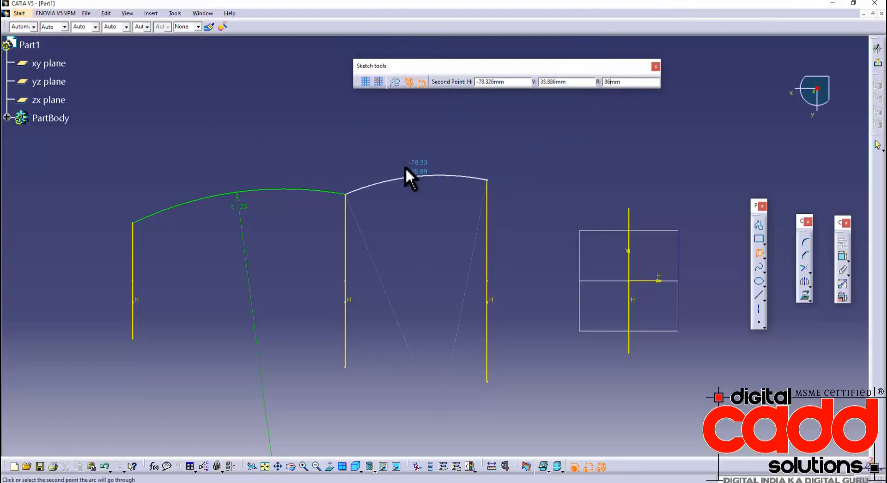
left_click(607, 169)
Step: Draw a straight line from the third section's upper endpoint to the upper endpoint of the section at the origin
left_click(759, 295)
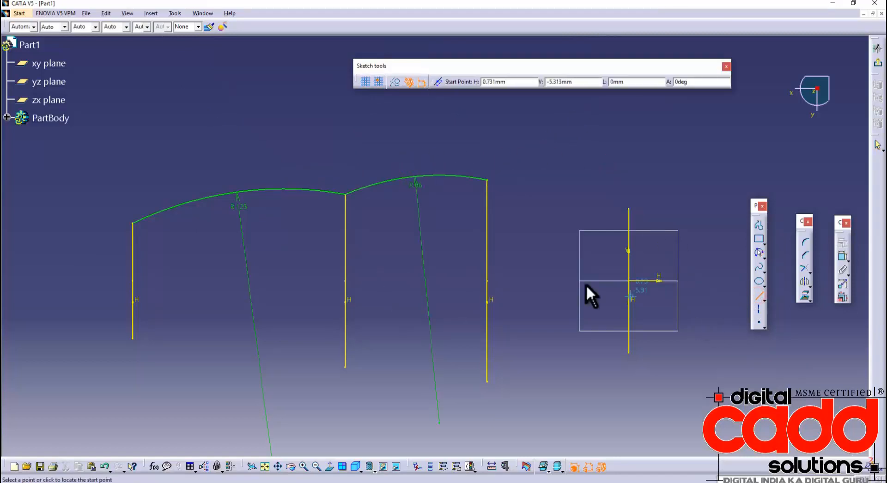
mouse_move(586, 284)
middle_mouse_down()
mouse_move(475, 277)
mouse_move(480, 268)
middle_mouse_up()
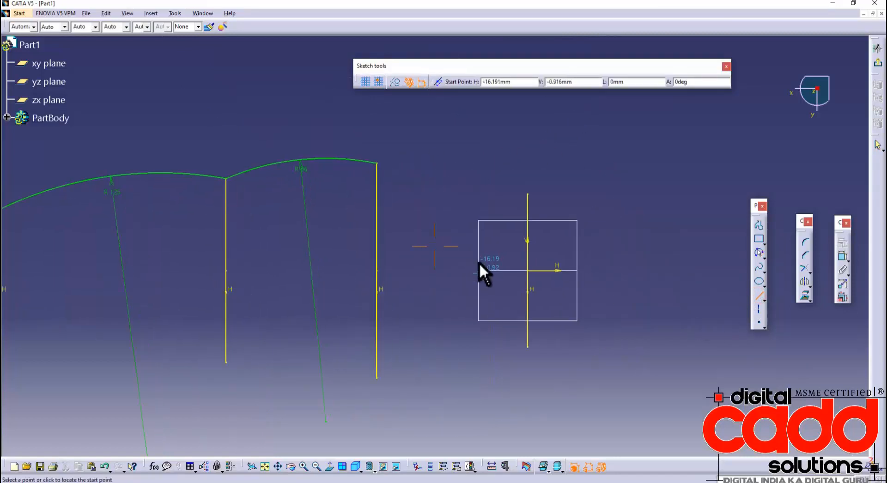
left_click(376, 161)
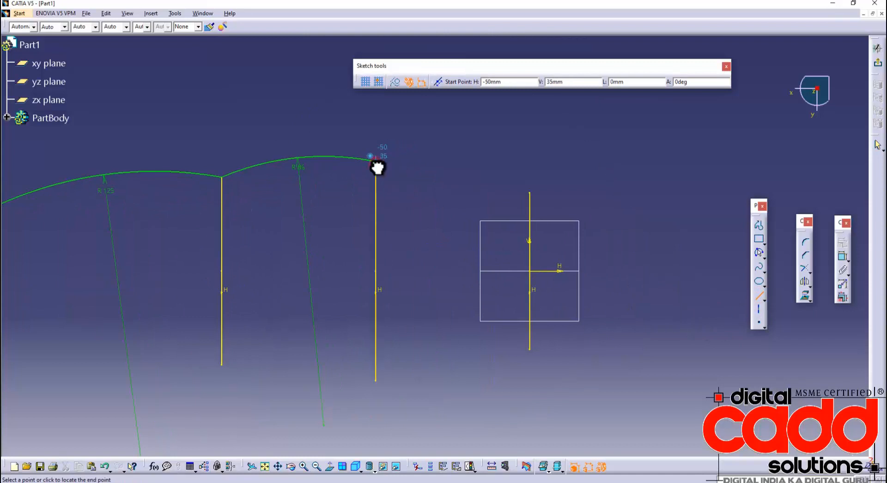
left_click(530, 192)
left_click(600, 199)
middle_click_drag(615, 198, 713, 197)
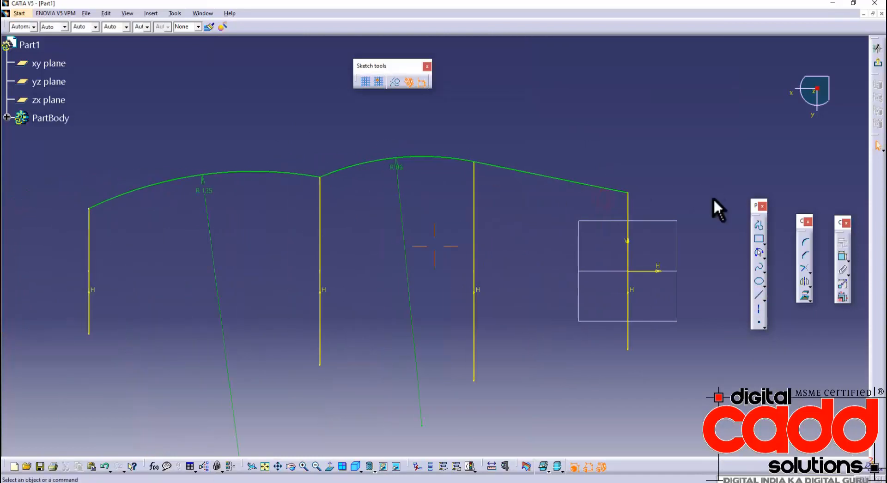
Step: Convert the four projected section lines to construction elements and exit the guide profile sketch
middle_click_drag(420, 337, 456, 337)
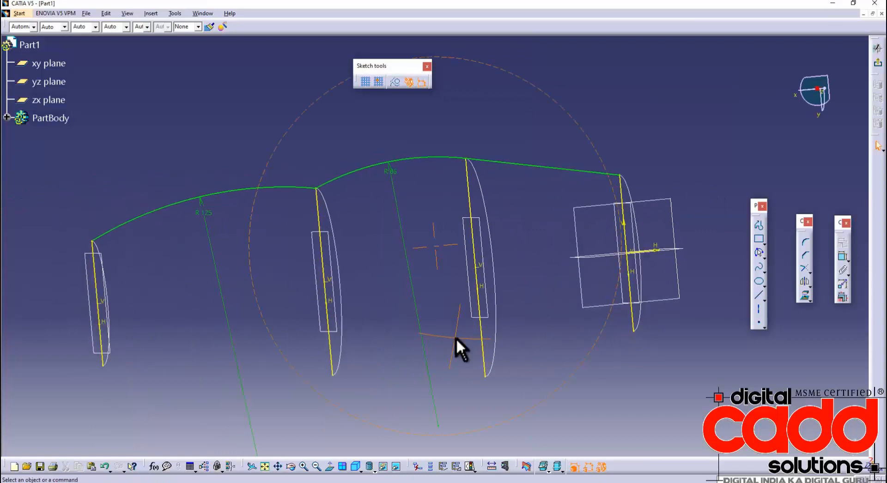
left_click(470, 193)
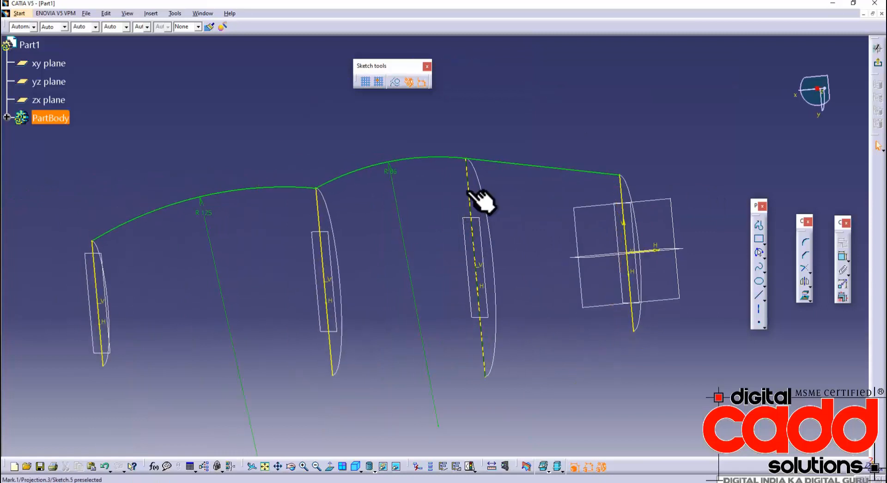
left_click(619, 187, "ctrl")
left_click(317, 207, "ctrl")
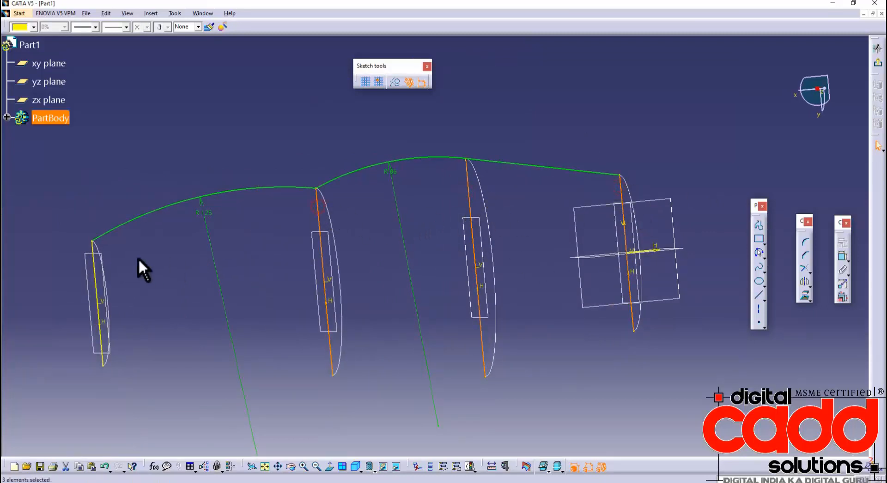
left_click(99, 273, "ctrl")
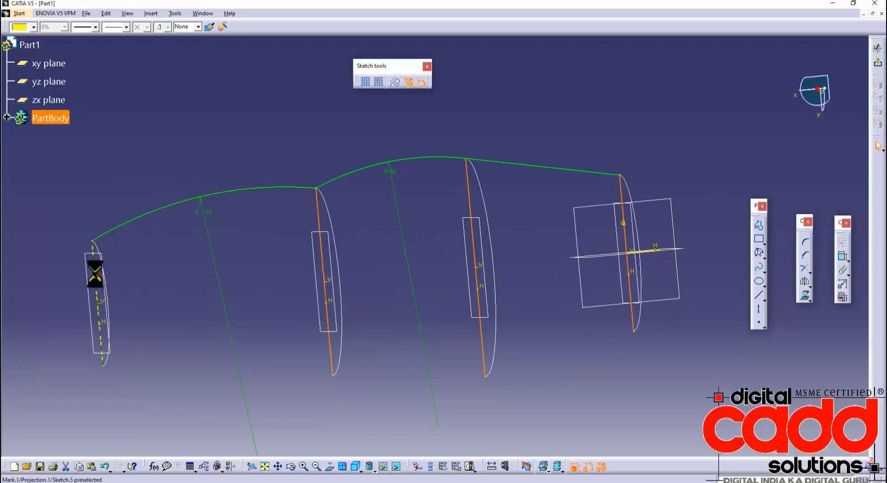
left_click(393, 81)
left_click(527, 96)
middle_click_drag(604, 343, 609, 324)
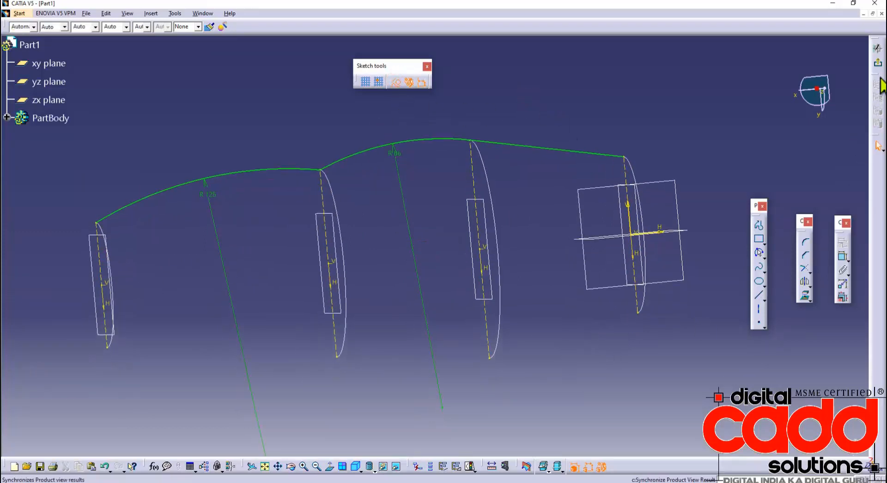
left_click(878, 63)
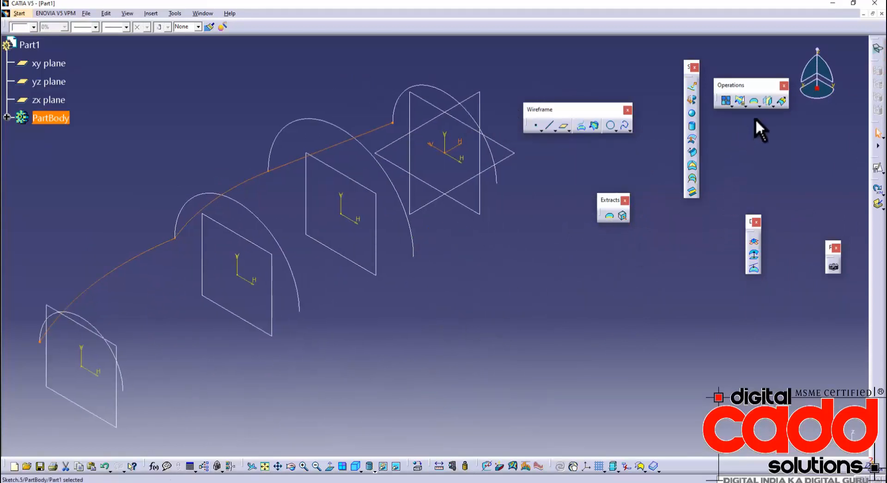
Step: Mirror the guide profile sketch about the zx plane with Symmetry
left_click(768, 101)
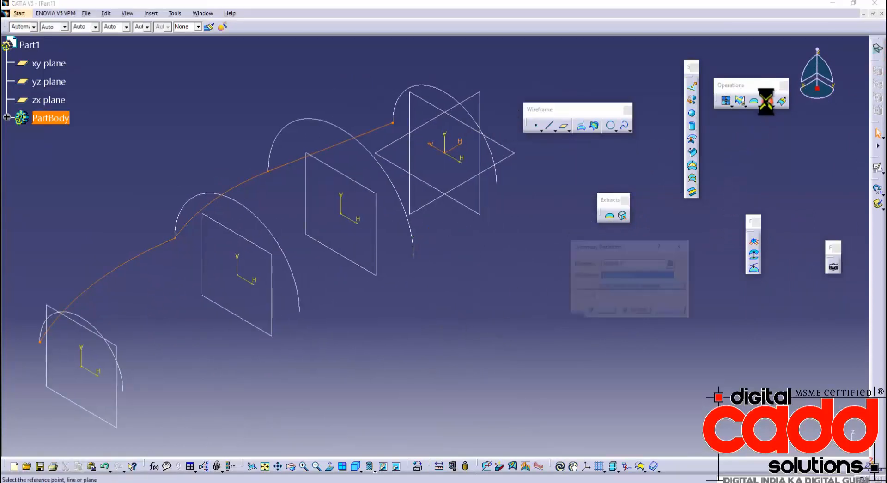
left_click(479, 93)
left_click(602, 311)
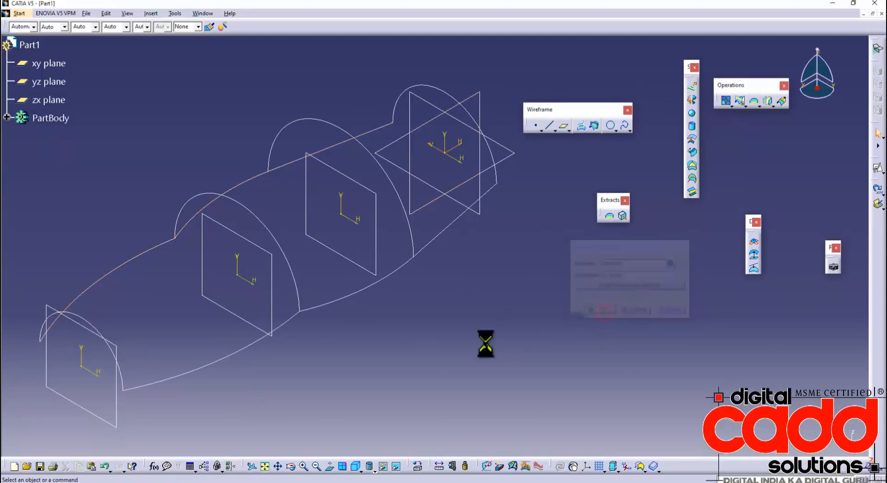
middle_click_drag(485, 345, 358, 450)
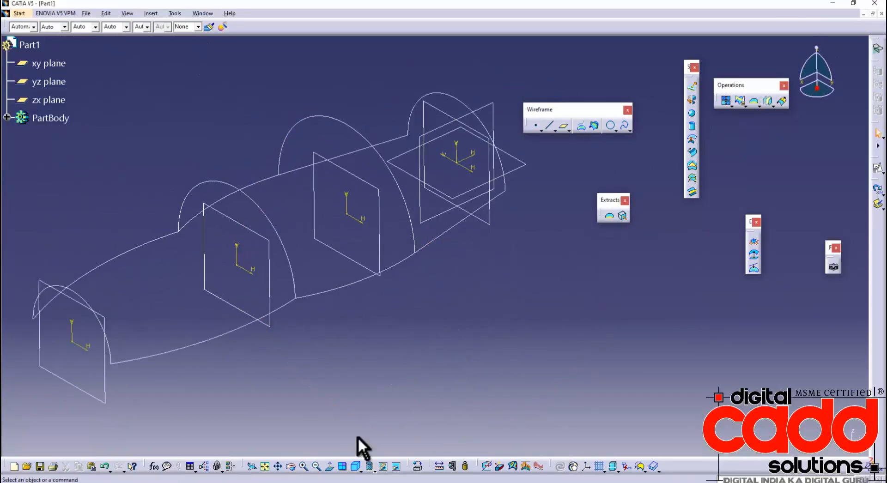
left_click(357, 482)
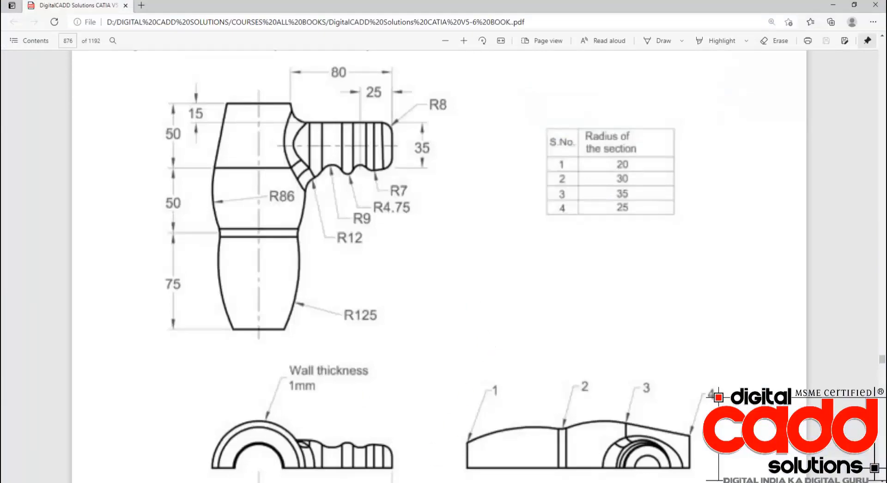
left_click(357, 482)
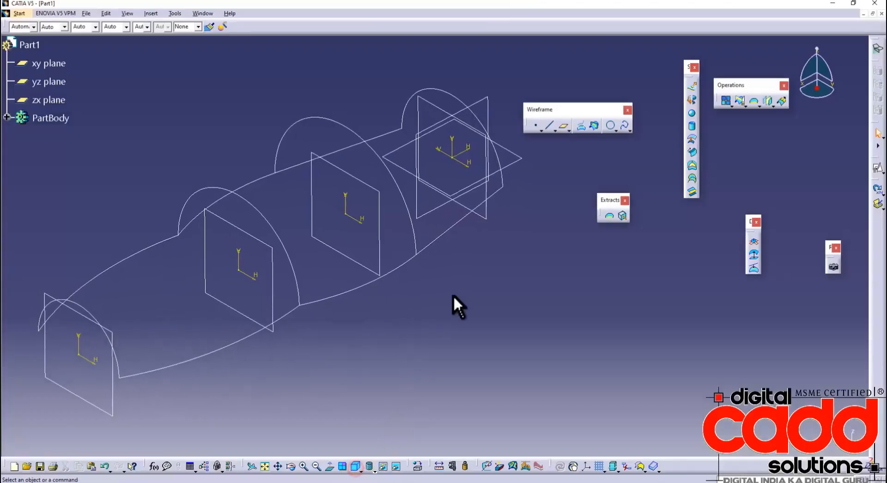
middle_click_drag(455, 286, 462, 263)
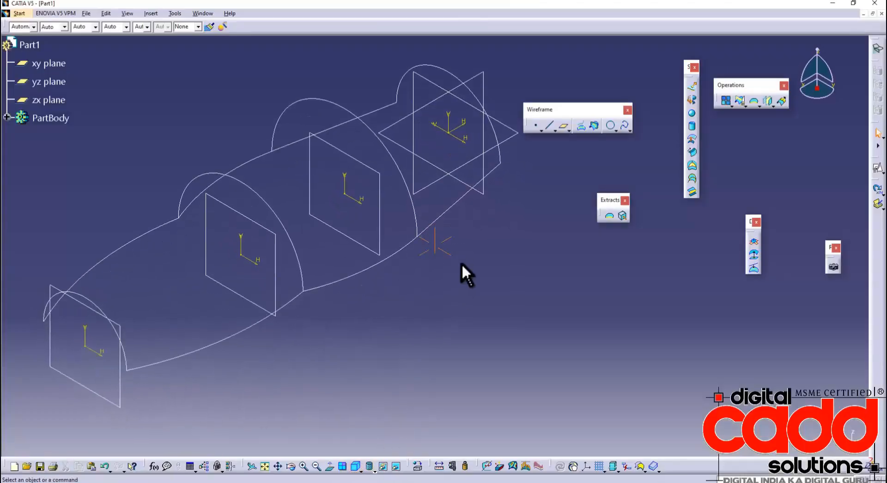
left_click(692, 191)
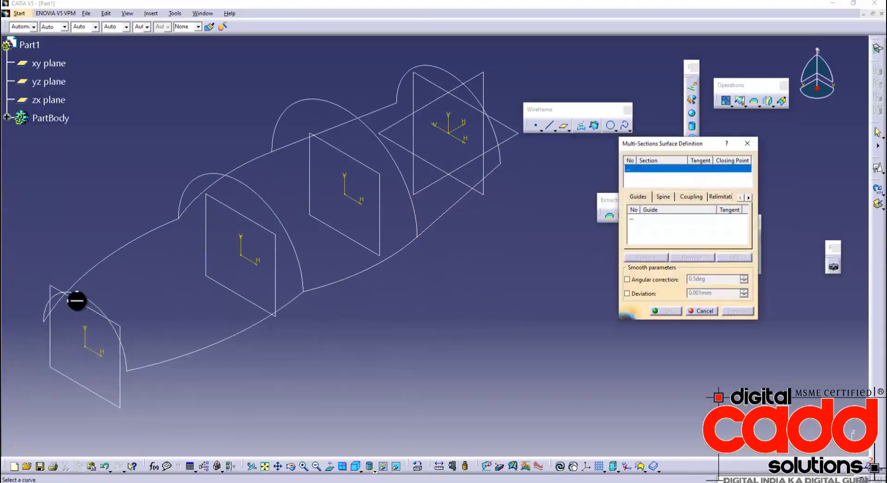
left_click(95, 307)
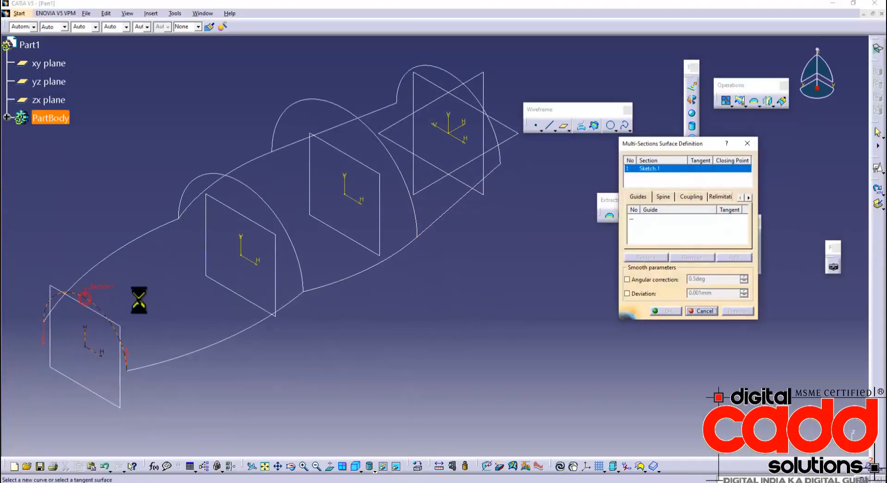
left_click(304, 276)
left_click(416, 225)
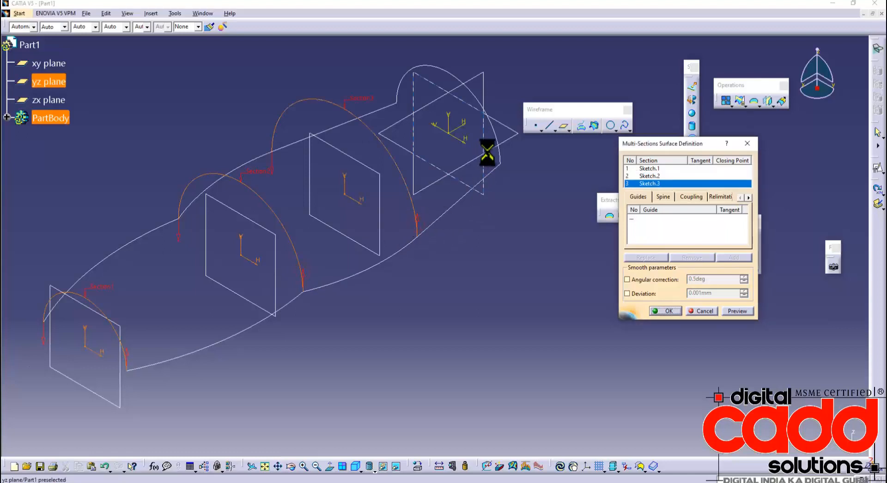
left_click(493, 136)
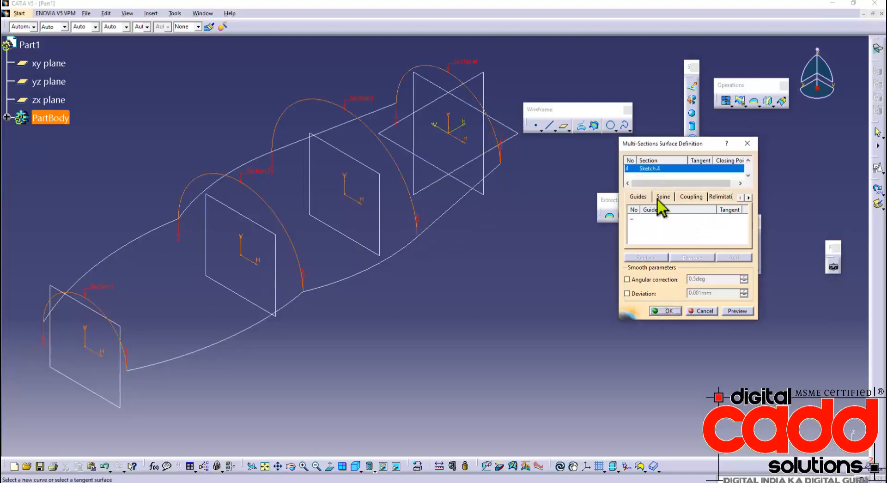
left_click(393, 254)
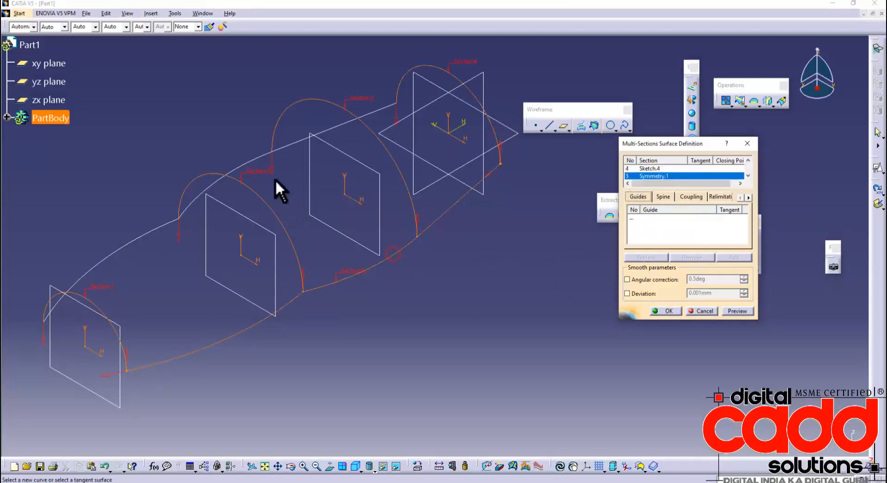
left_click(258, 157)
left_click(735, 311)
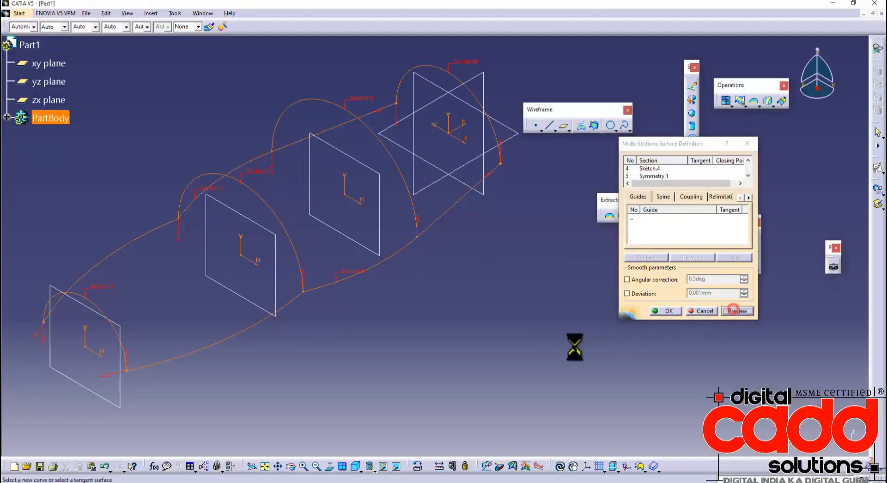
left_click(503, 271)
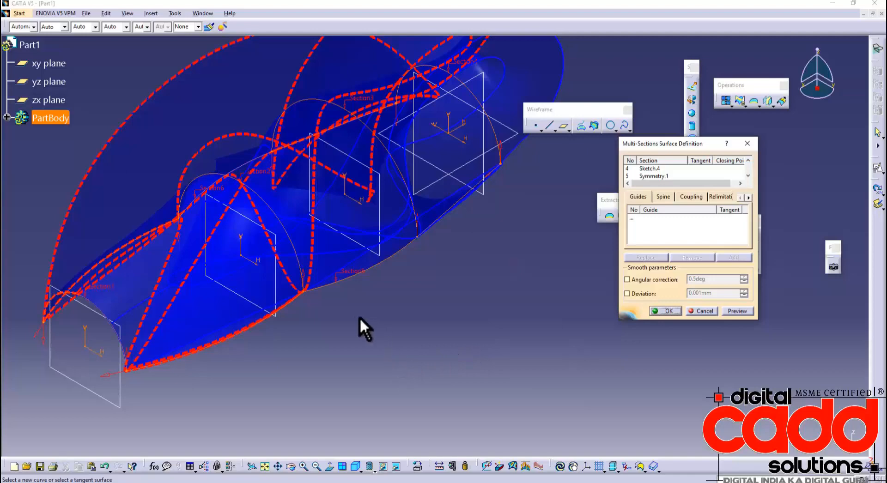
middle_click_drag(458, 307, 451, 350)
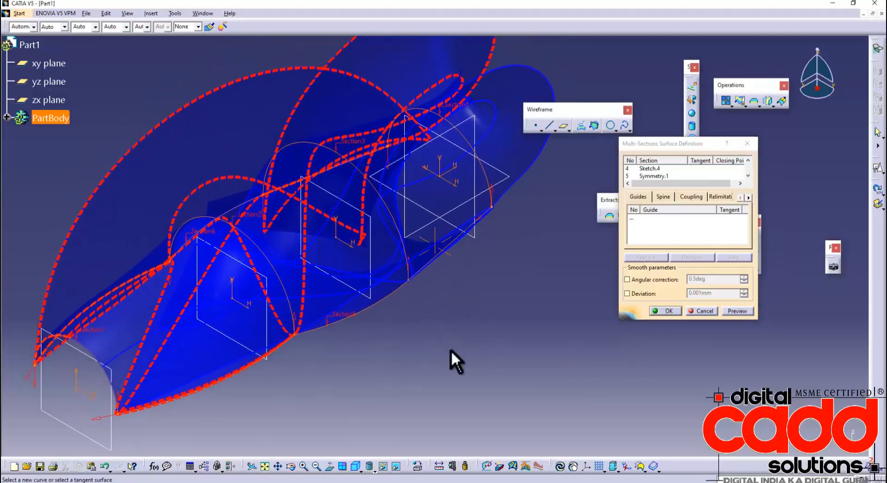
left_click(703, 312)
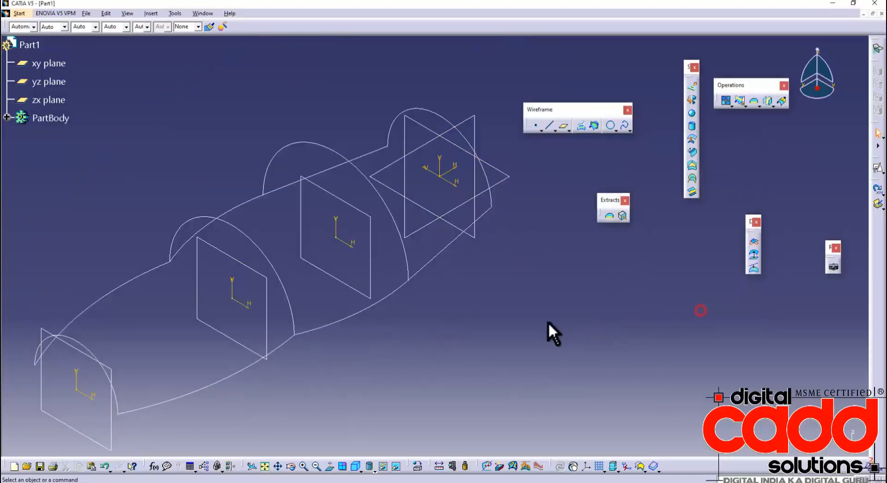
Step: Define a multi-sections surface through the four semicircular section sketches, ordered from the far end to the origin, and preview it
left_click(689, 191)
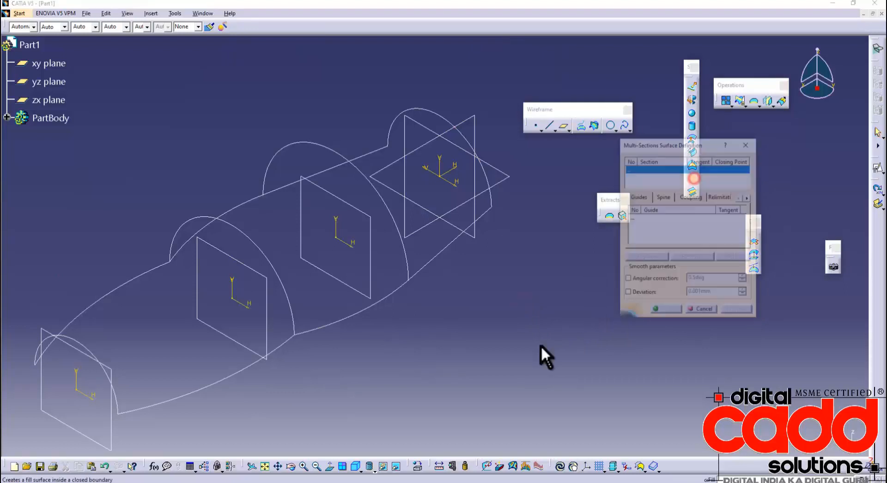
left_click(122, 402)
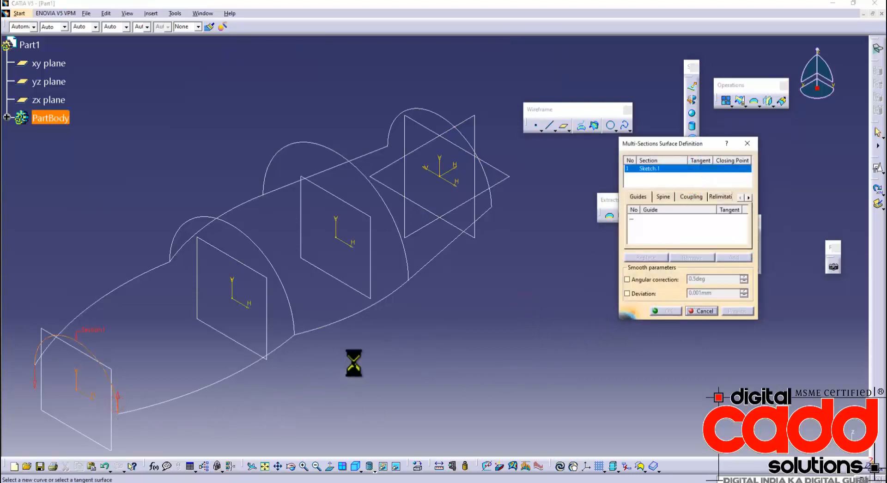
left_click(297, 325)
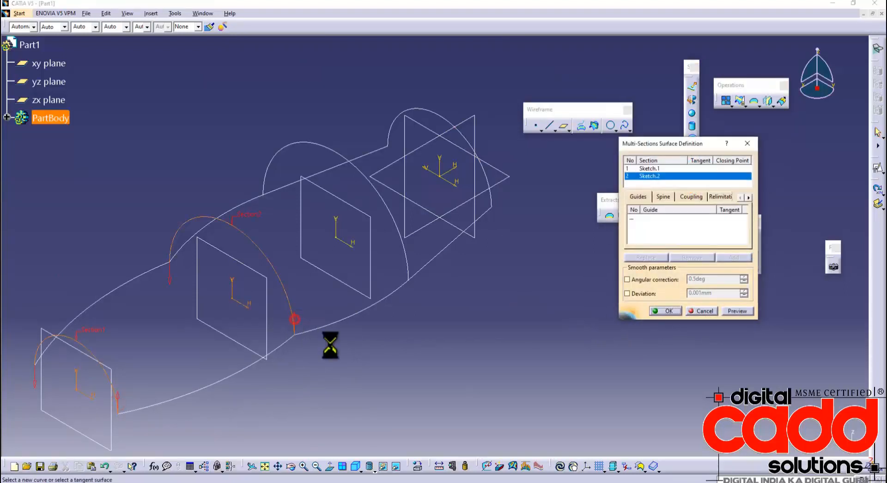
left_click(407, 269)
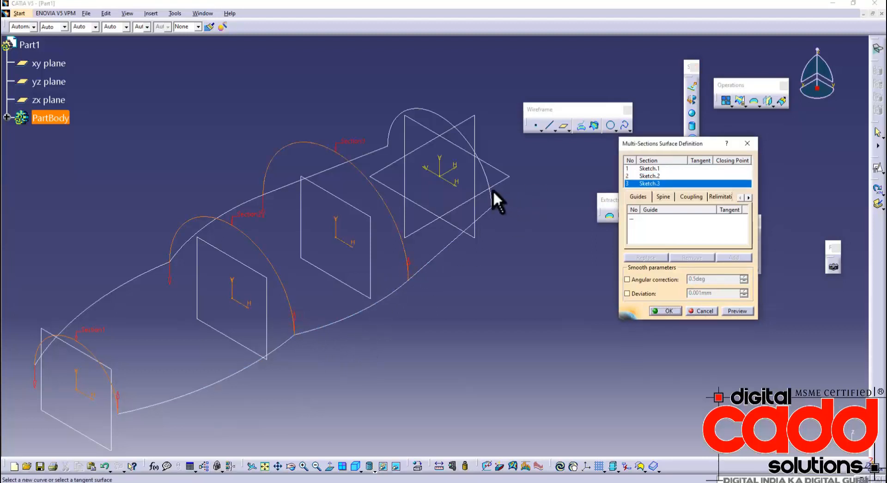
left_click(485, 176)
left_click(725, 311)
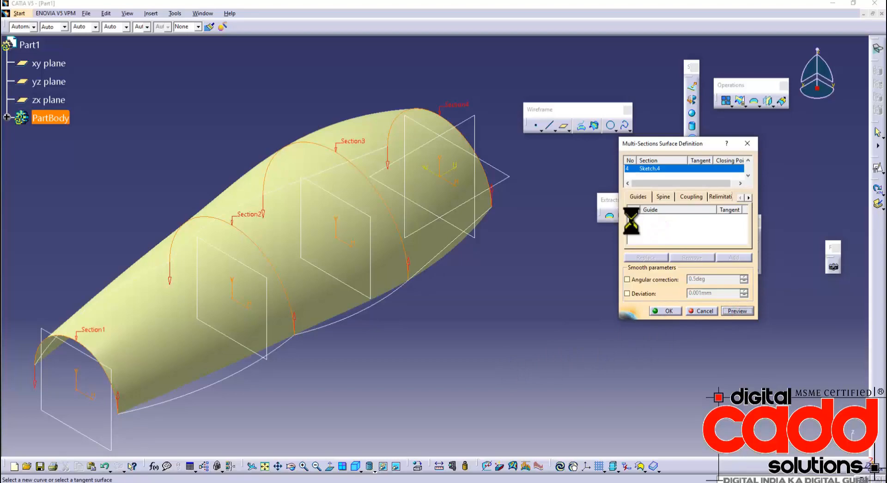
Step: Add the mirrored profile and the original profile sketch as the surface's two guides and create the multi-sections surface
left_click(233, 377)
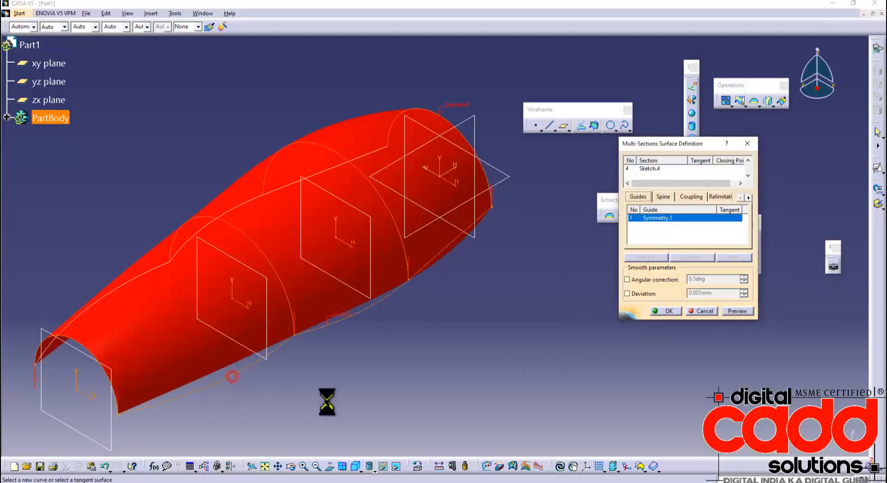
left_click(727, 311)
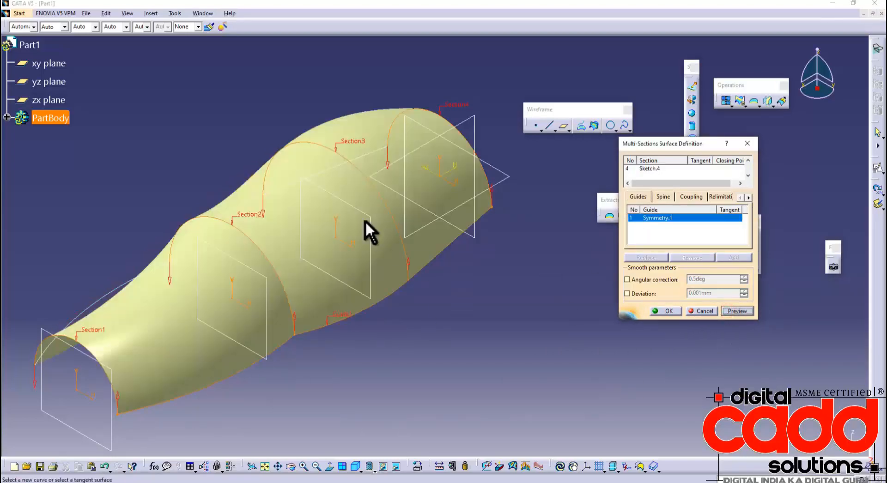
left_click(119, 283)
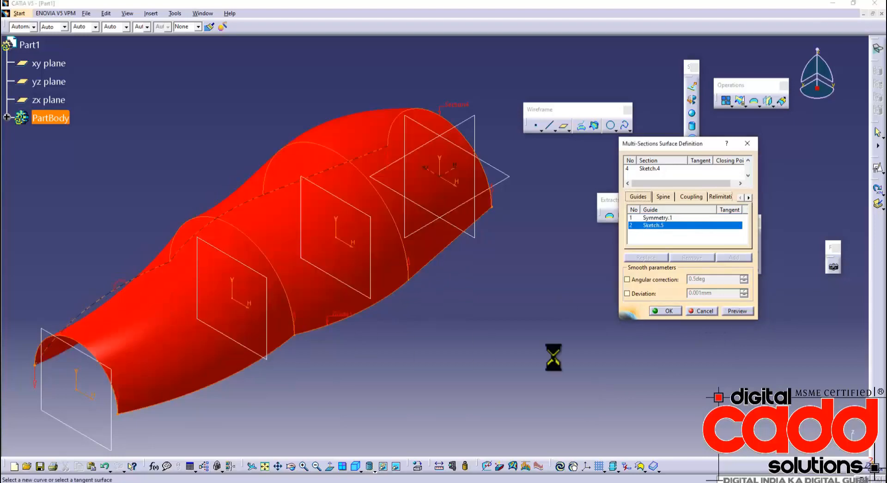
left_click(733, 310)
middle_click_drag(369, 336, 461, 351)
left_click(666, 311)
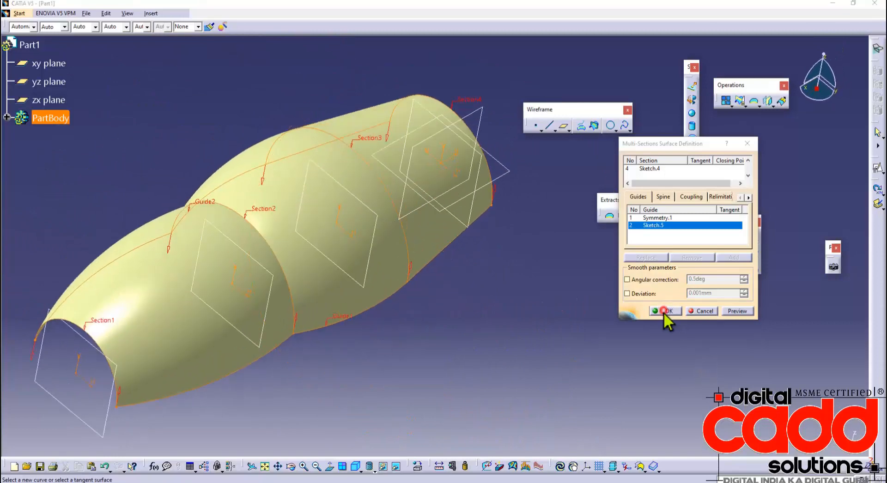
middle_click_drag(524, 321, 436, 291)
left_click(358, 466)
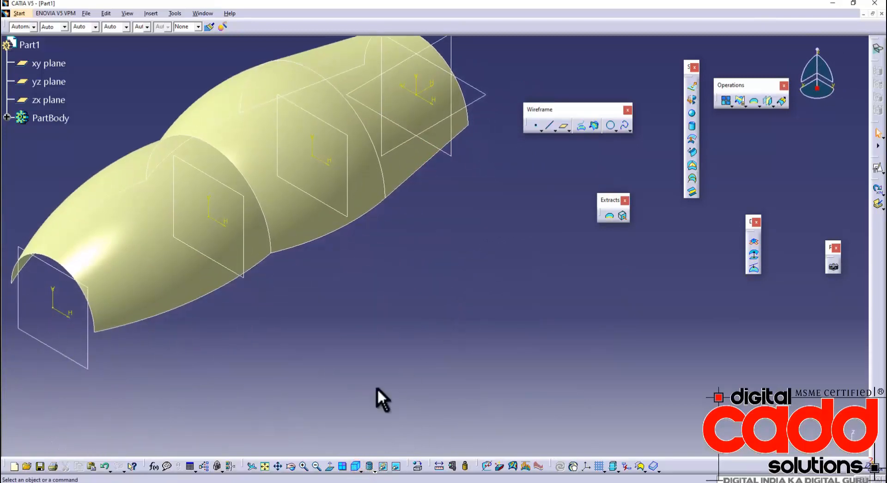
Step: Consult the book PDF for the handle's guide curve sketch in Figure 11-92, and open a positioned sketch on the xy plane
key("alt+Tab")
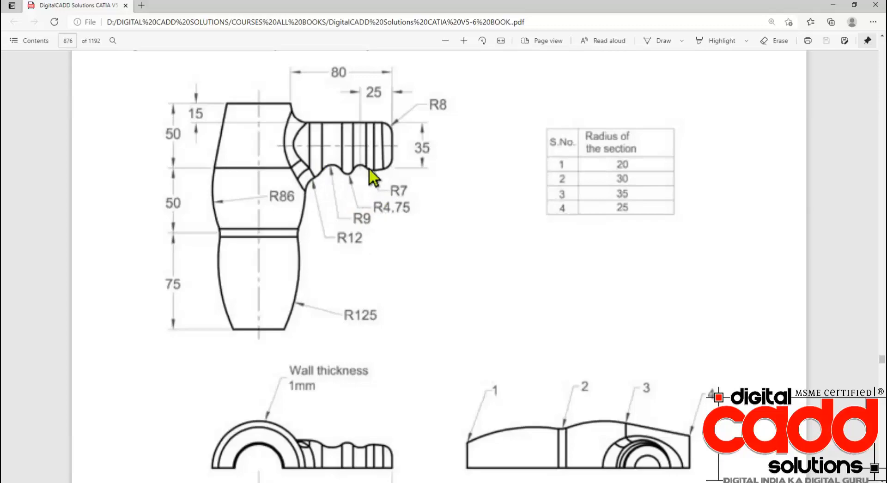
scroll(363, 297, "down", 20)
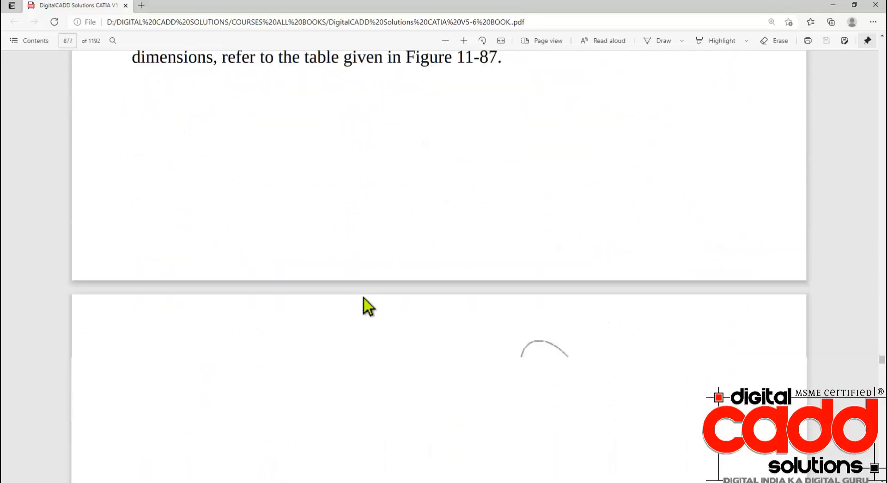
scroll(369, 309, "down", 20)
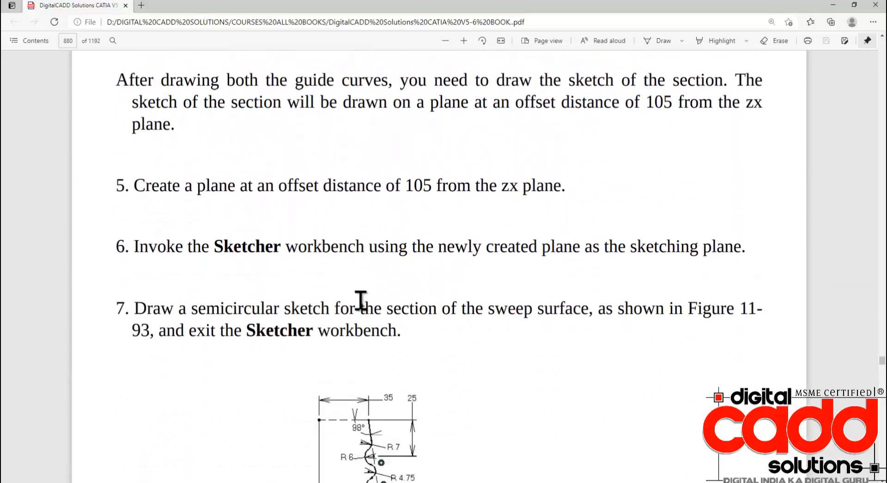
scroll(365, 310, "up", 5)
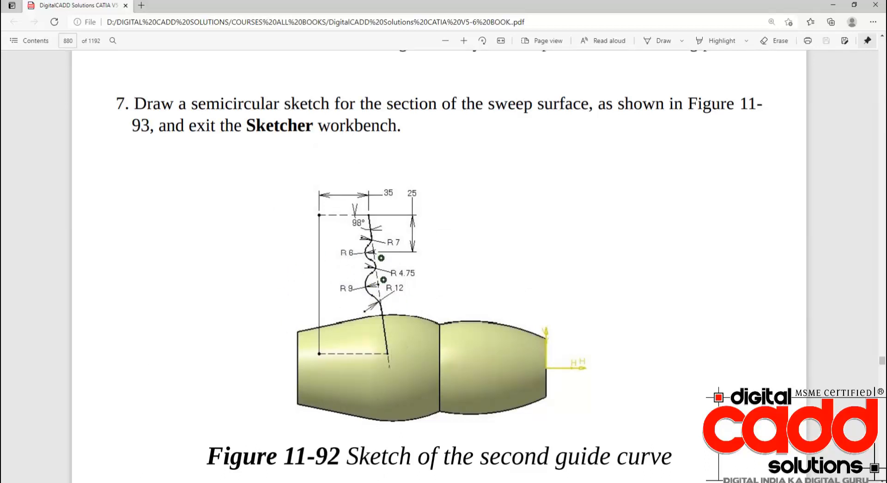
left_click(398, 482)
middle_click_drag(378, 307, 456, 179)
left_click(204, 222)
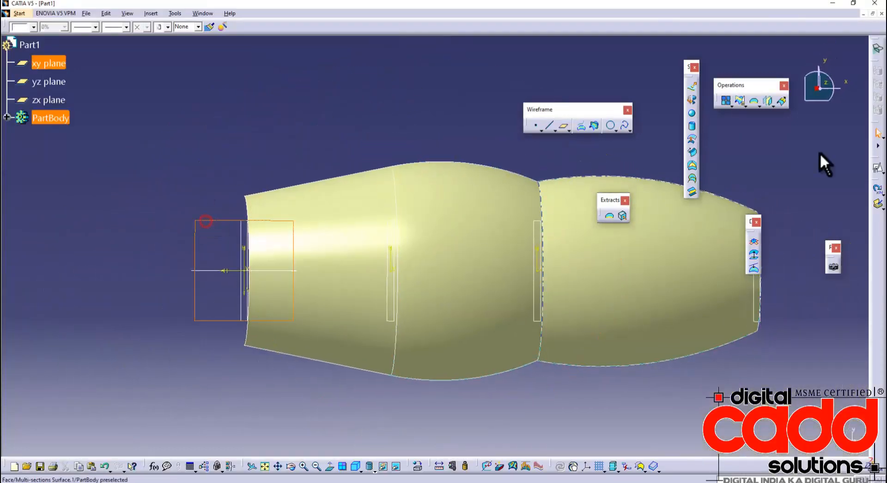
left_click(878, 166)
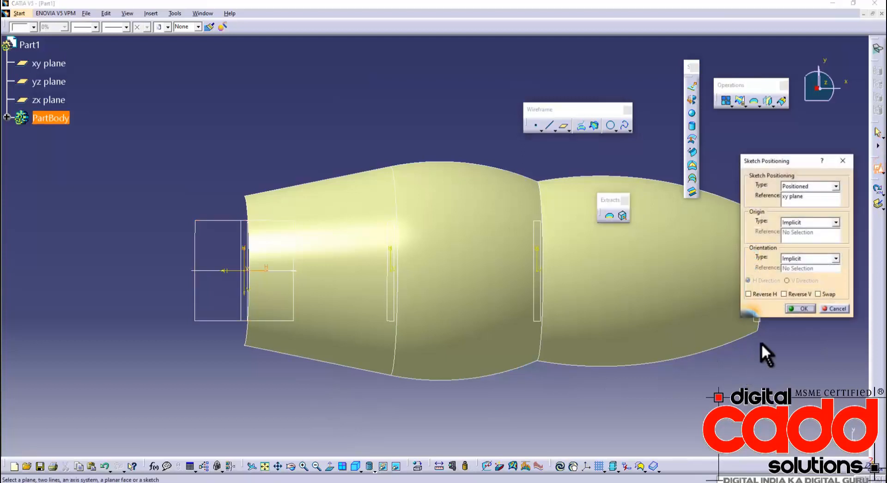
left_click(800, 309)
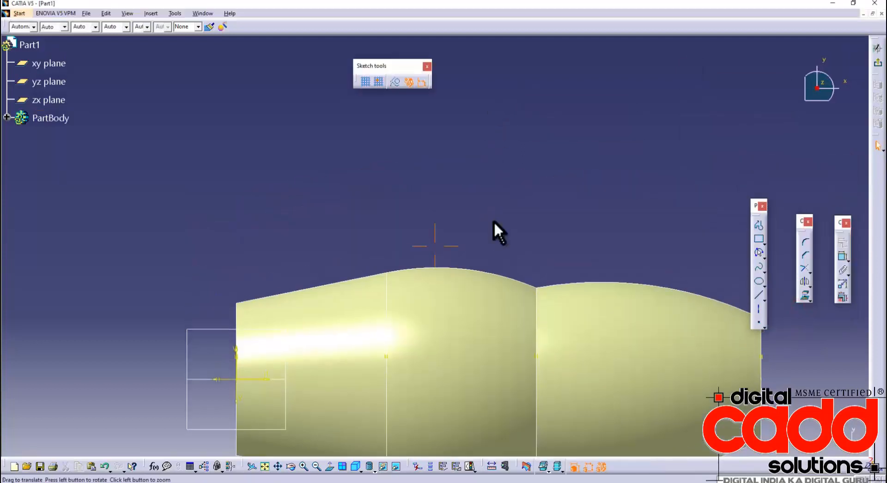
Step: Draw a vertical line about 90 mm long upward from the horizontal axis, about 14 mm from the origin
left_click(758, 295)
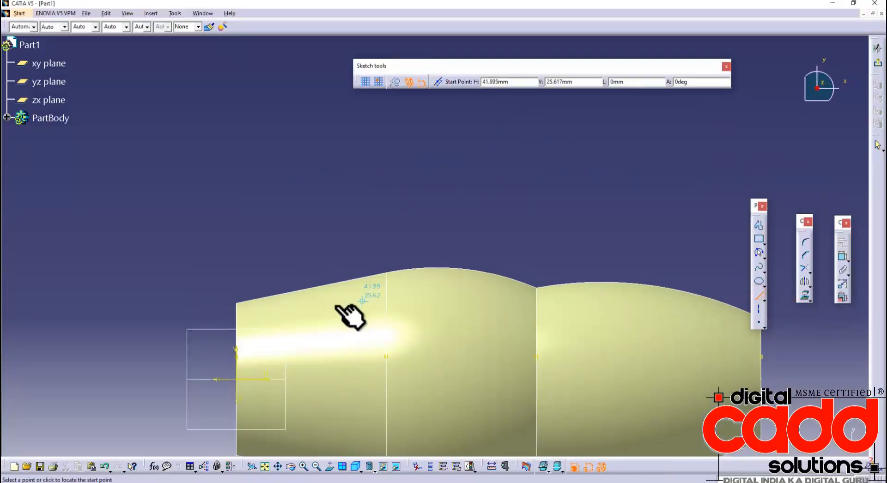
left_click(279, 379)
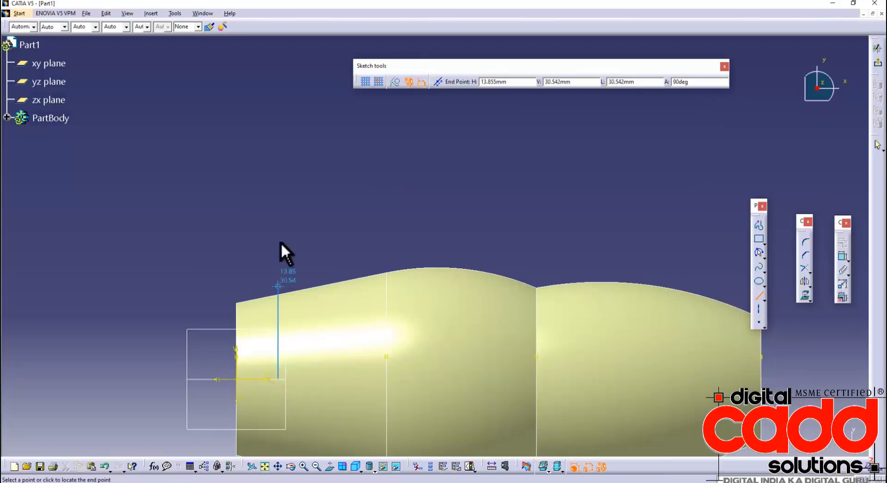
left_click(280, 108)
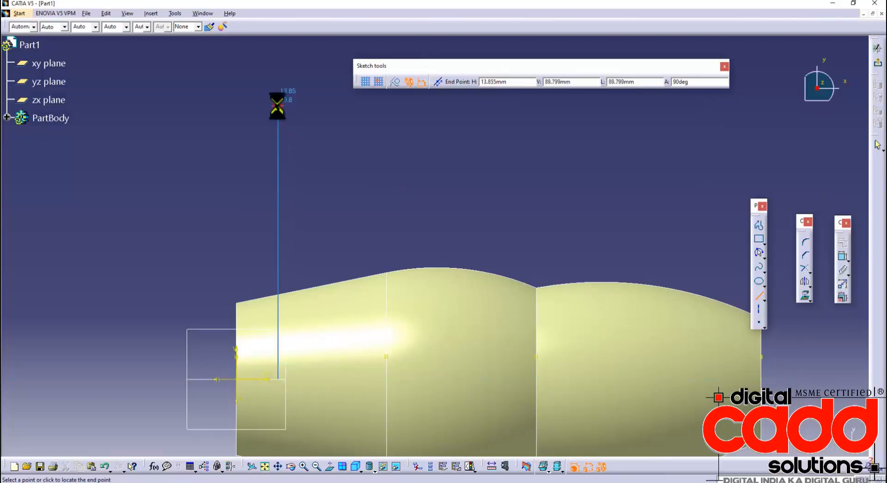
Step: Check the first guide curve's dimensions in the book PDF and constrain the vertical line 15 mm from the body's end edge
left_click(843, 261)
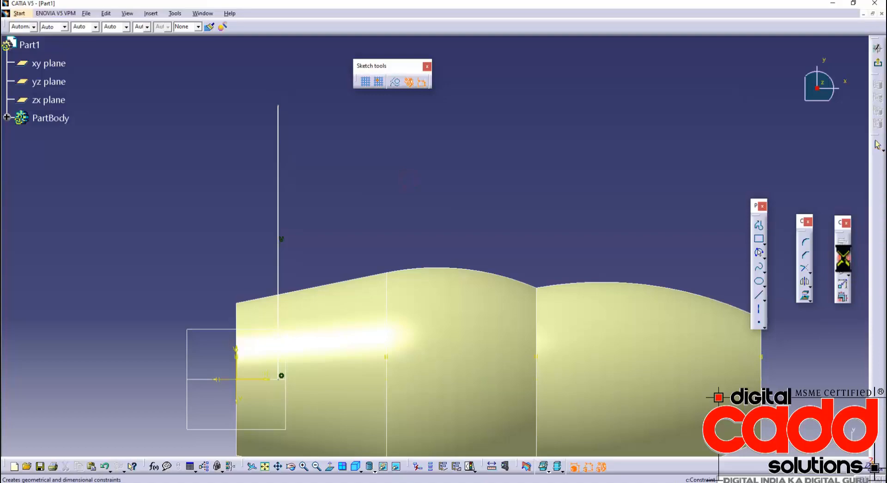
key("alt+Tab")
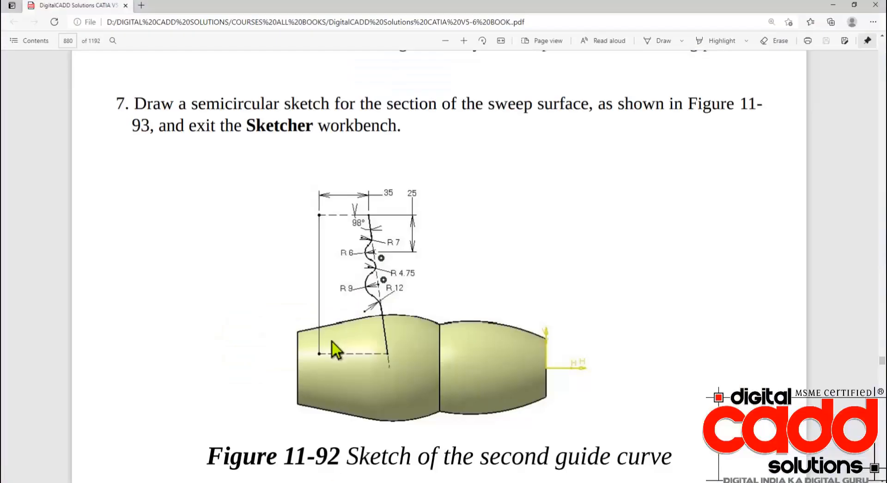
scroll(375, 314, "up", 10)
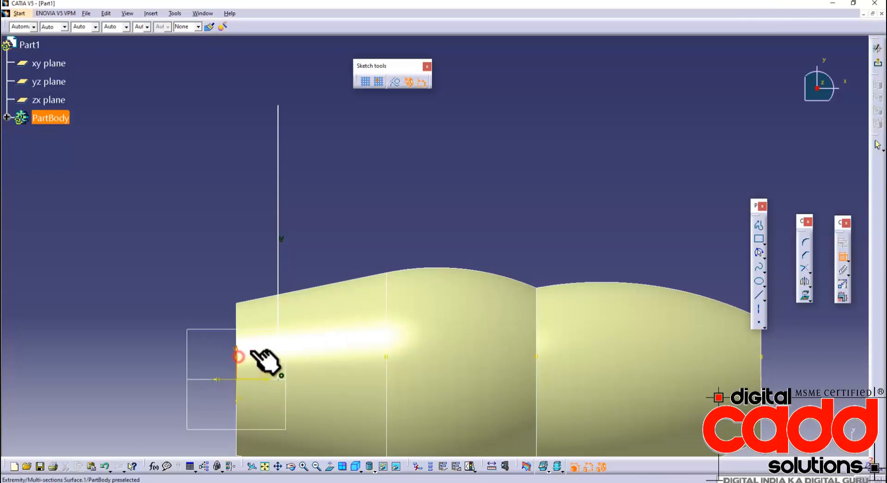
left_click(278, 317)
left_click(206, 249)
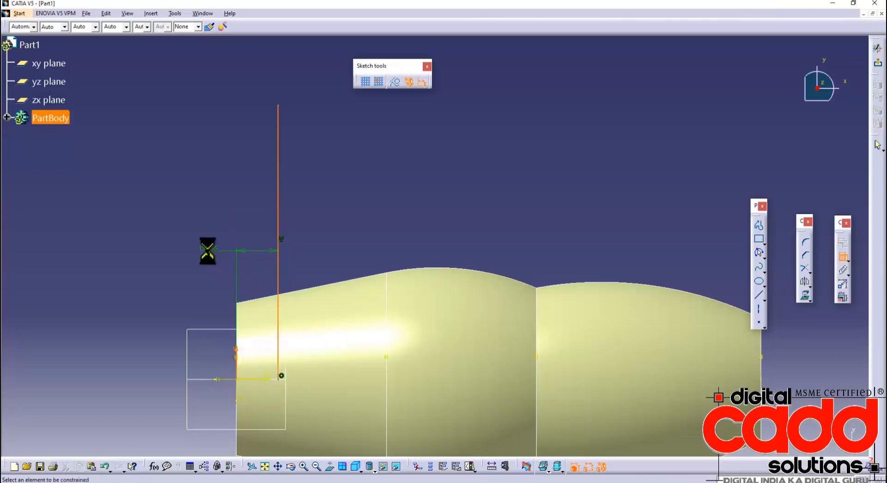
double_click(209, 248)
type("15")
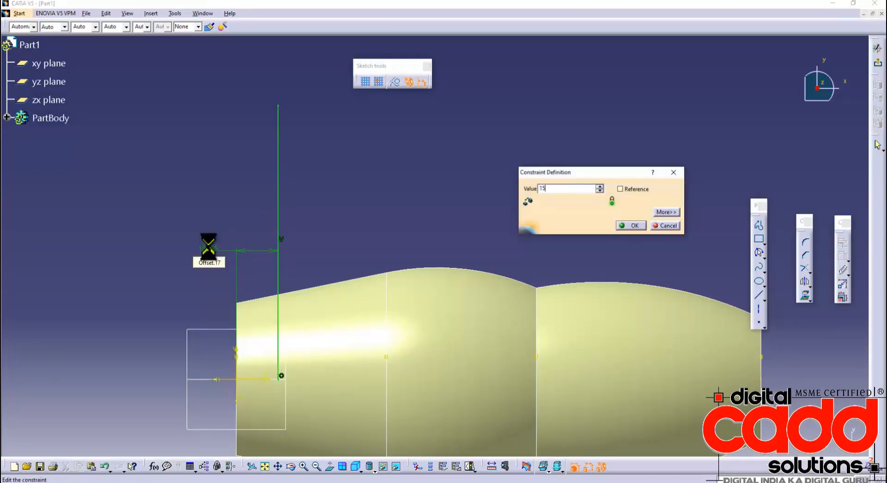
key("Return")
left_click(392, 188)
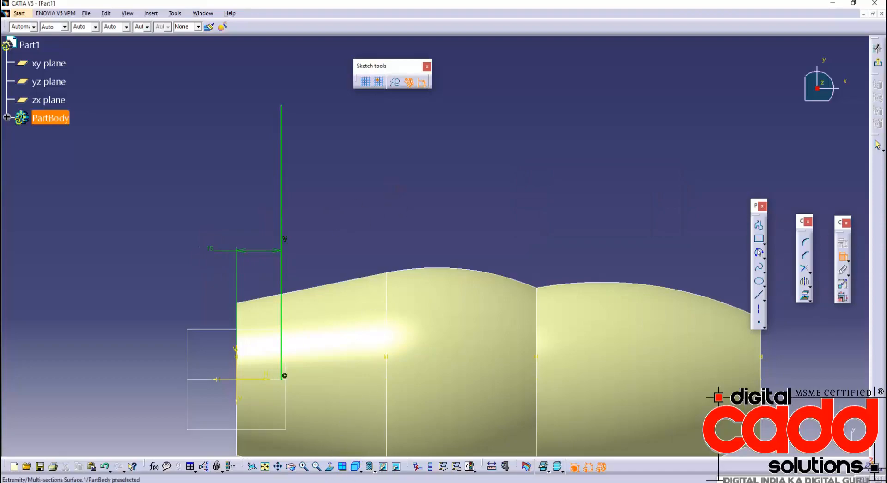
Step: Consult Figures 11-91 and 11-87 in the book PDF and set the line's upper endpoint 105 mm above the horizontal axis
key("alt+Tab")
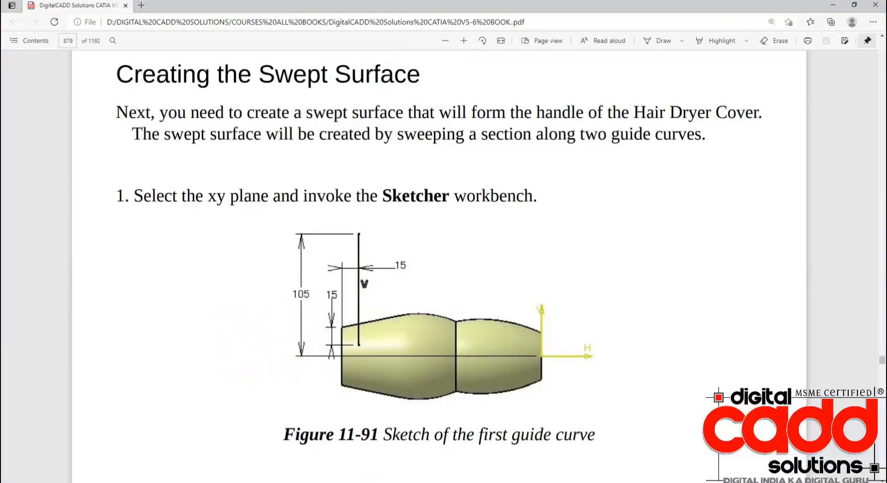
scroll(439, 317, "up", 10)
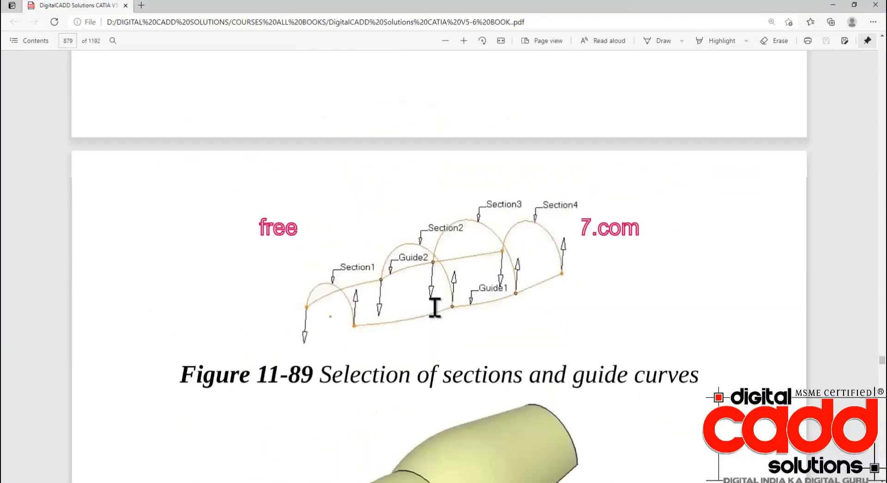
scroll(435, 307, "up", 15)
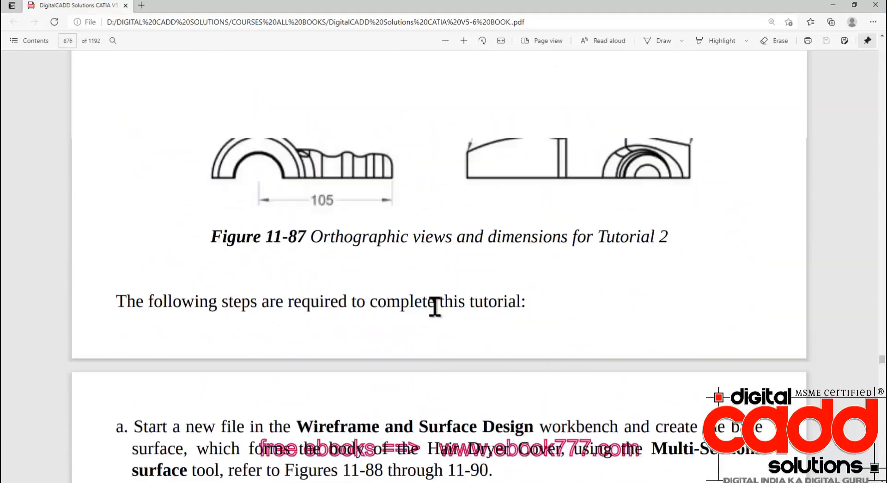
scroll(435, 307, "up", 1)
scroll(394, 311, "down", 7)
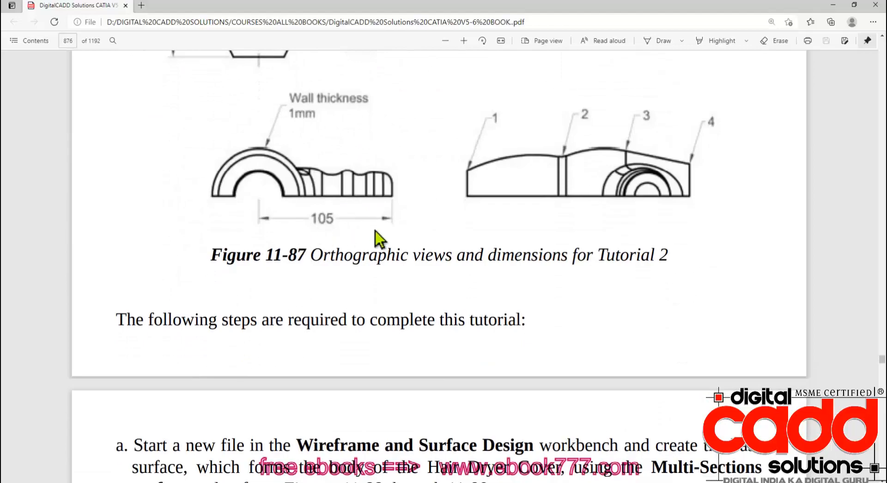
left_click(396, 482)
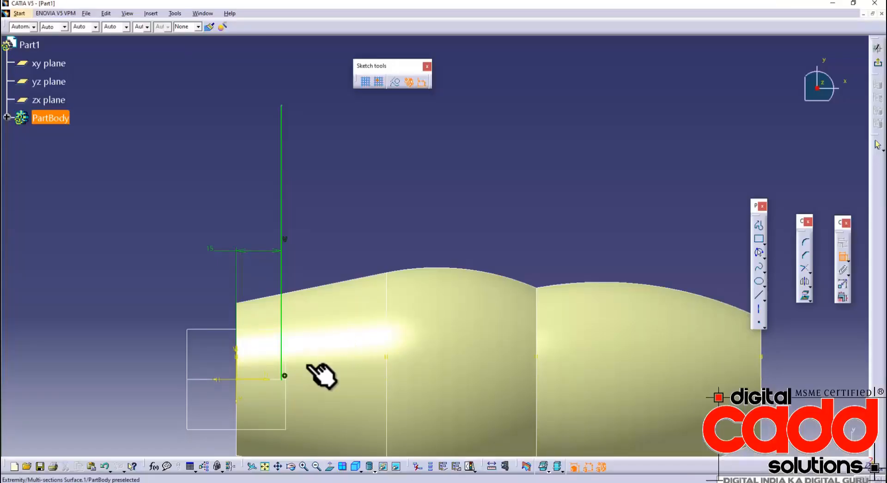
left_click(255, 380)
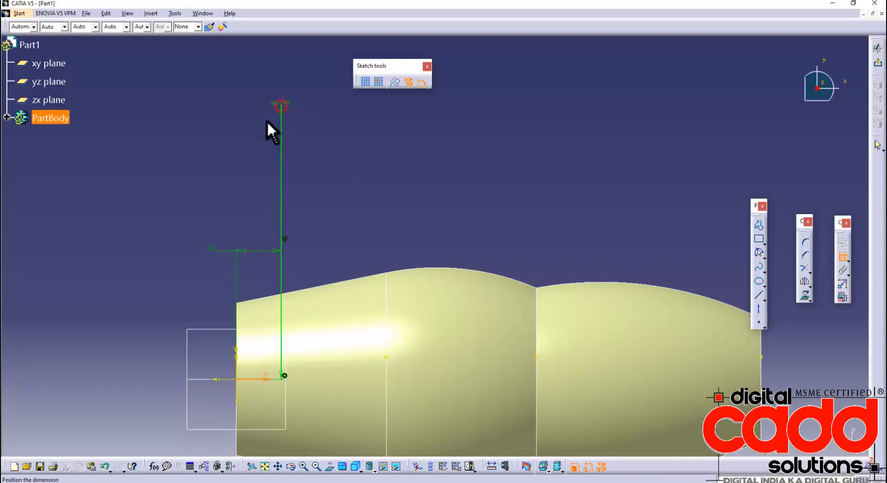
left_click(192, 233)
double_click(190, 233)
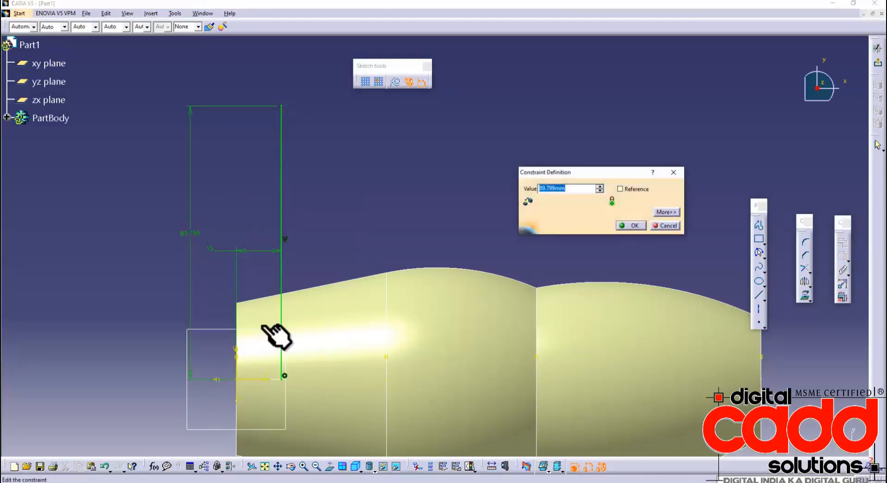
type("105")
key("Return")
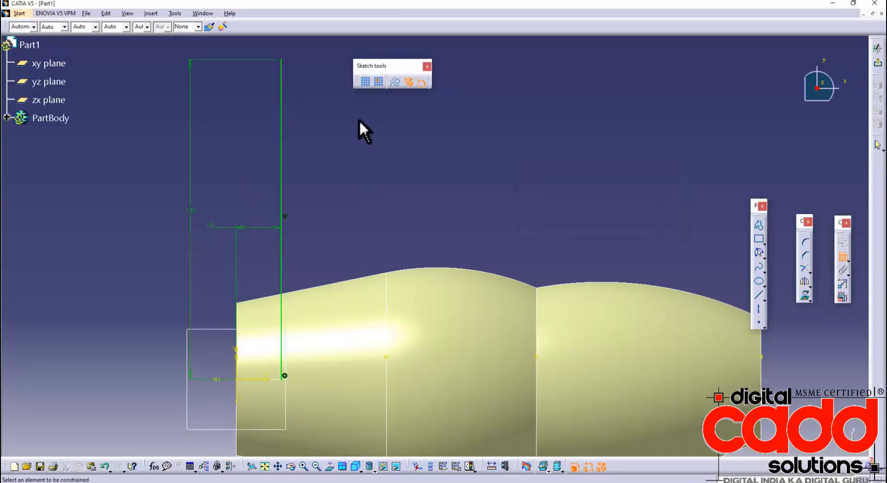
Step: Exit the first guide curve sketch, inspect the line against the body, and open a new sketch on the xy plane
left_click(878, 62)
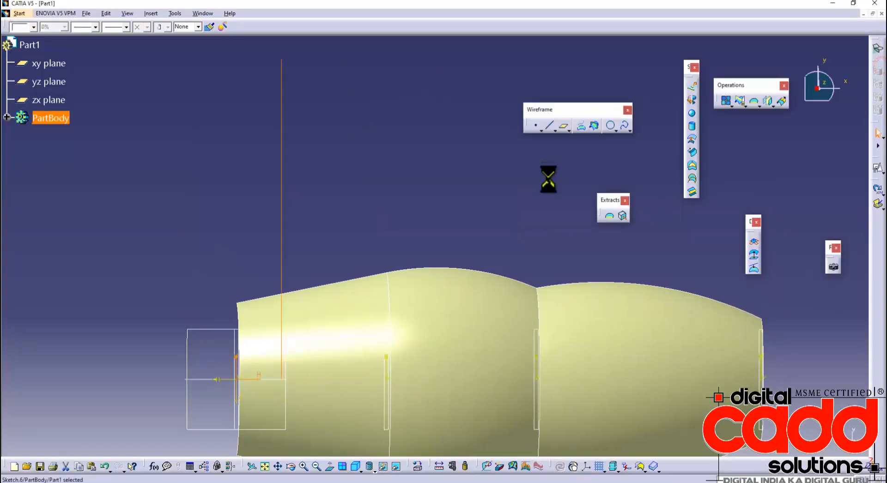
left_click(480, 198)
middle_click_drag(352, 240, 353, 184)
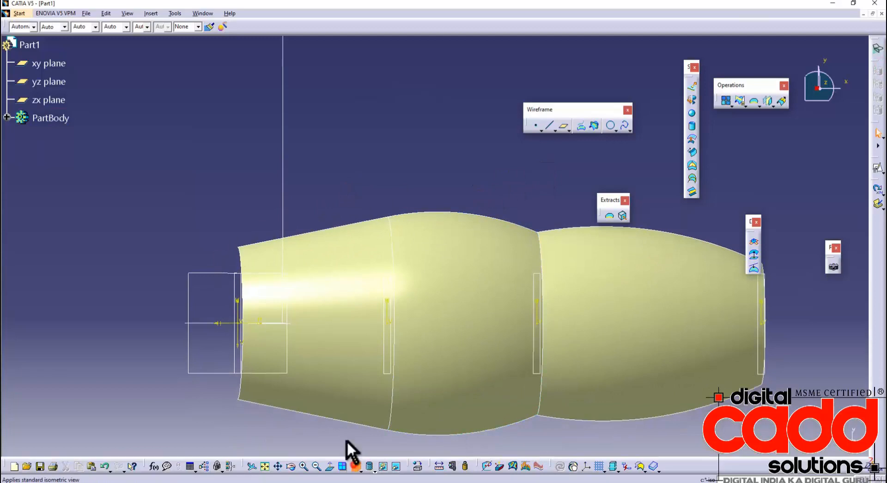
left_click(353, 464)
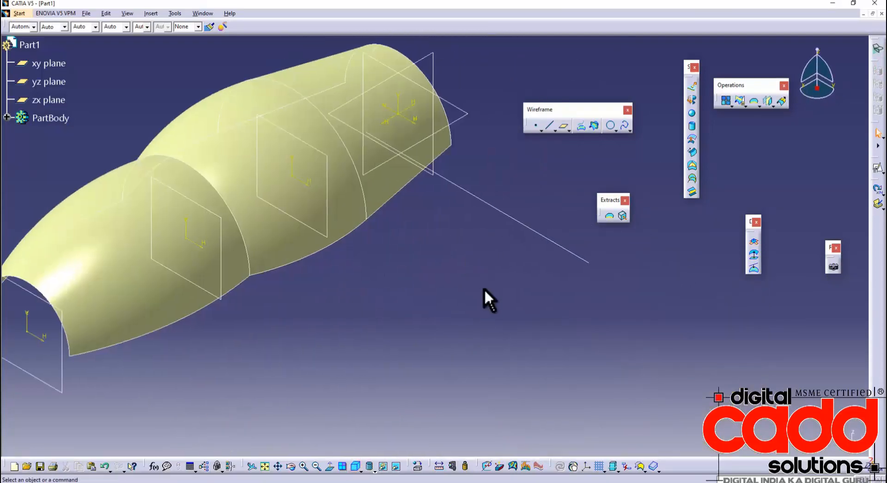
middle_click_drag(342, 317, 311, 363)
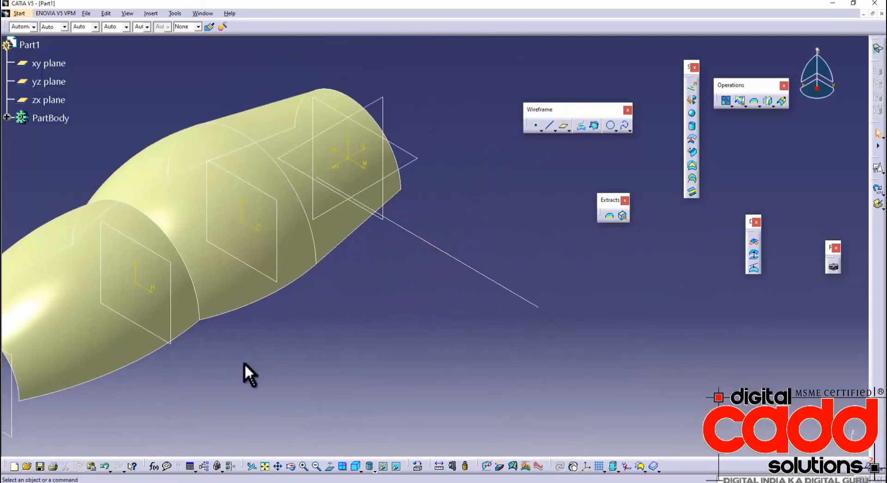
middle_click_drag(249, 374, 243, 166)
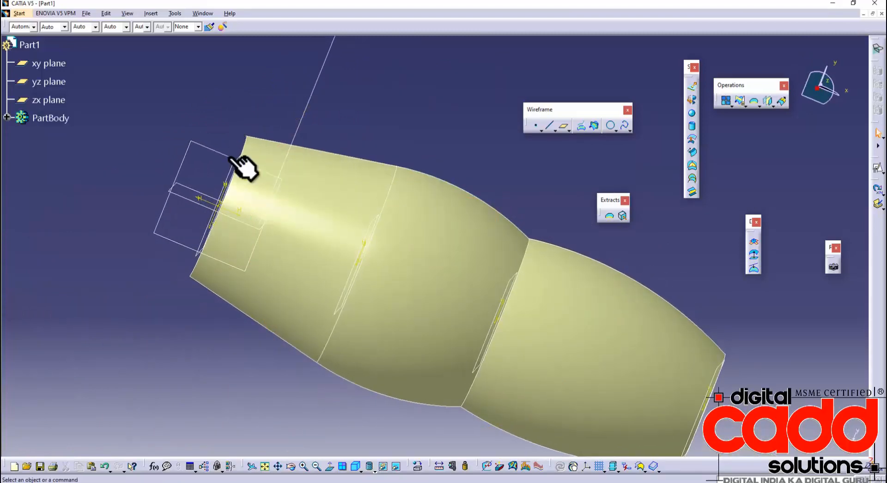
left_click(205, 144)
left_click(877, 168)
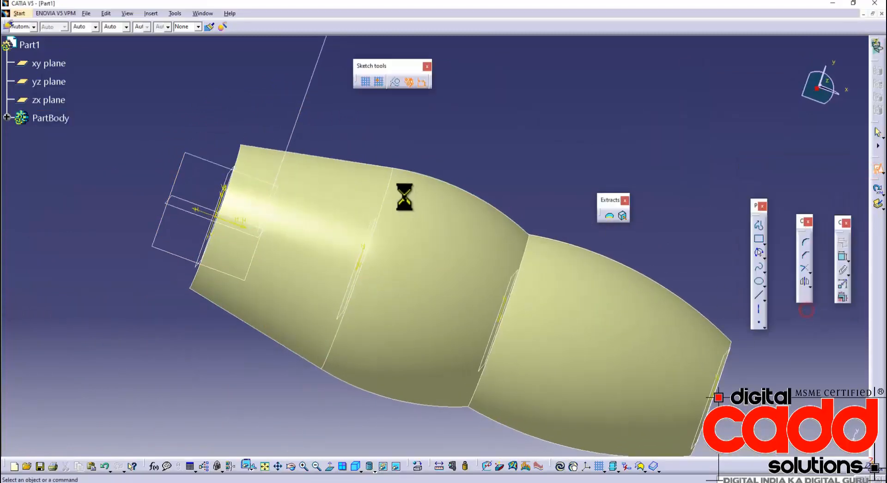
Step: Review the orthographic views and Figure 11-92 in the book PDF for the dimensions of the second guide curve
key("alt+Tab")
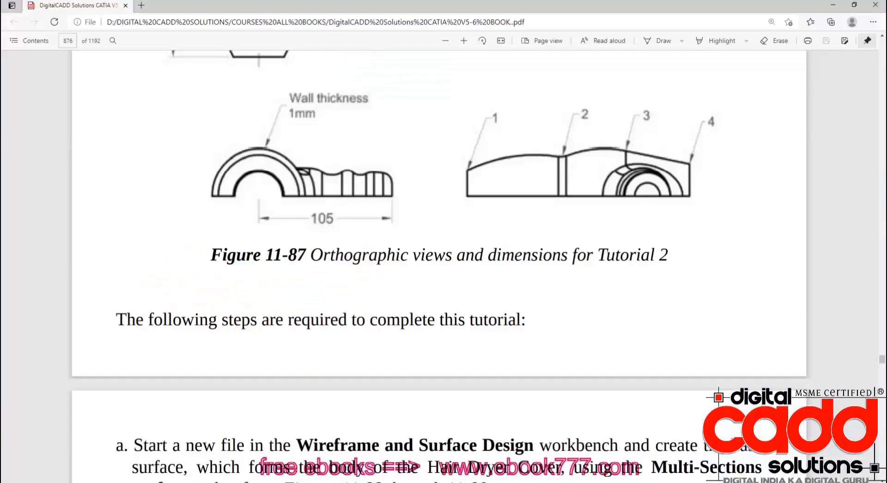
scroll(453, 364, "down", 15)
scroll(447, 363, "up", 20)
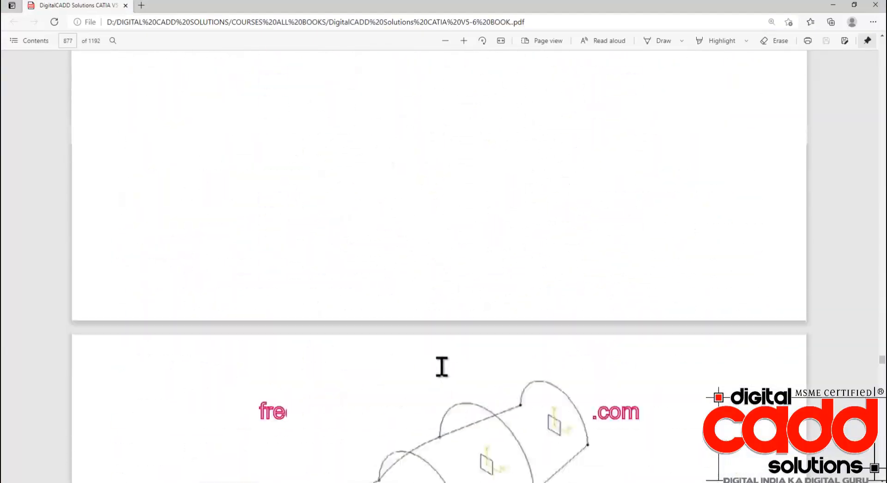
scroll(444, 368, "down", 4)
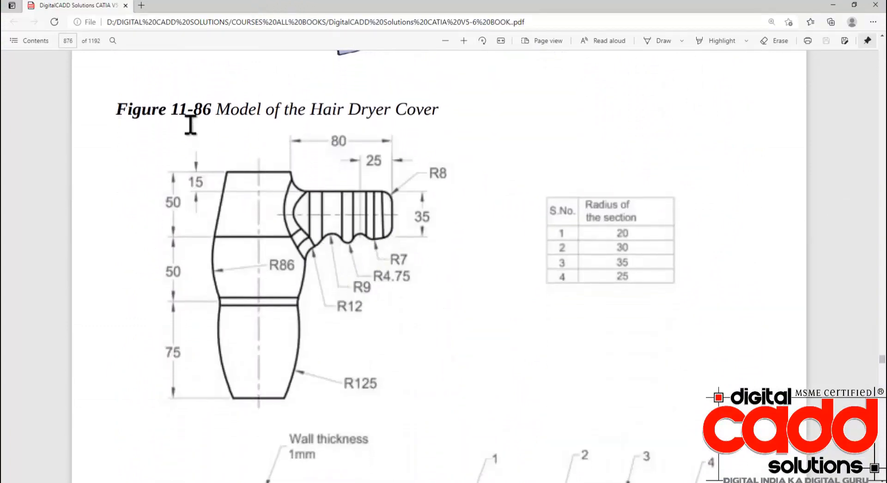
scroll(362, 303, "down", 5)
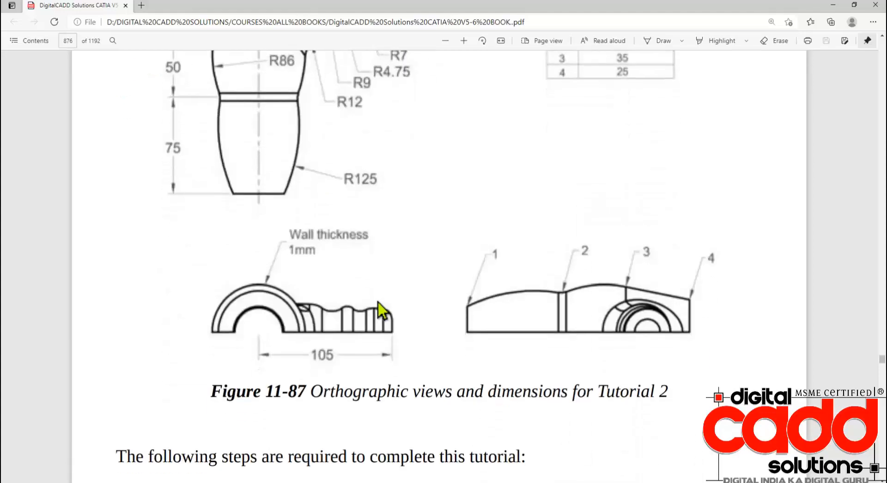
scroll(405, 314, "down", 12)
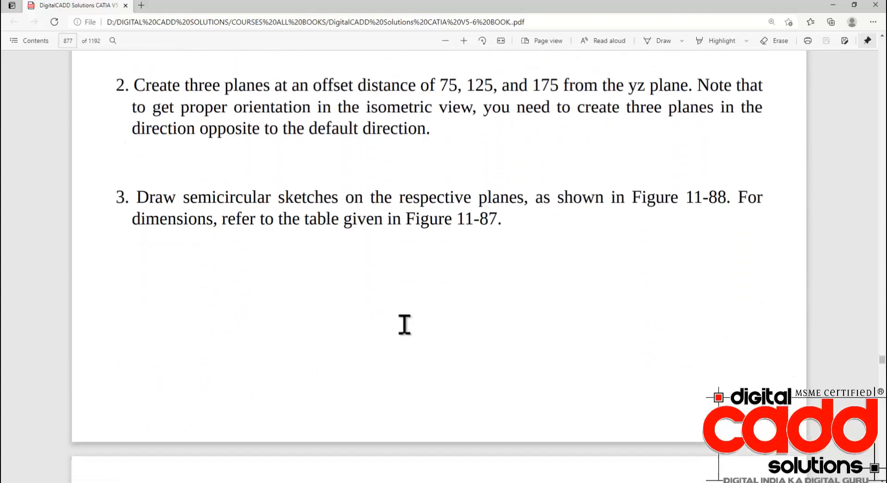
scroll(408, 329, "down", 20)
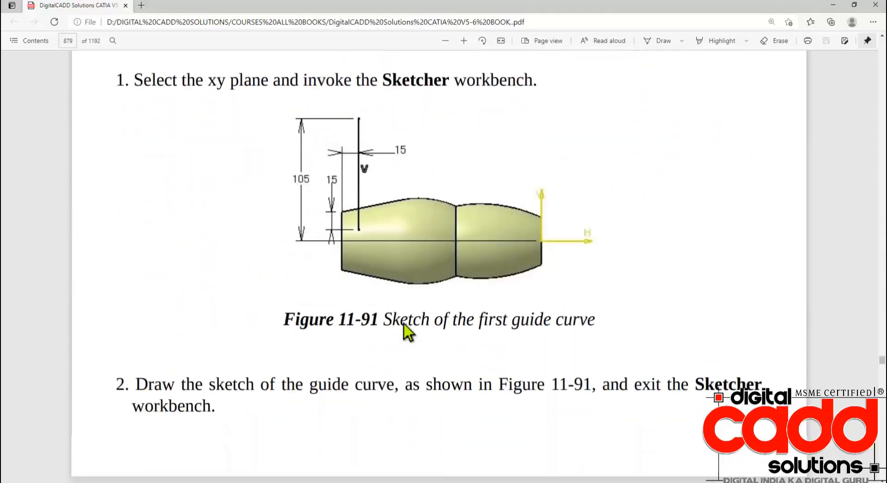
scroll(403, 324, "down", 15)
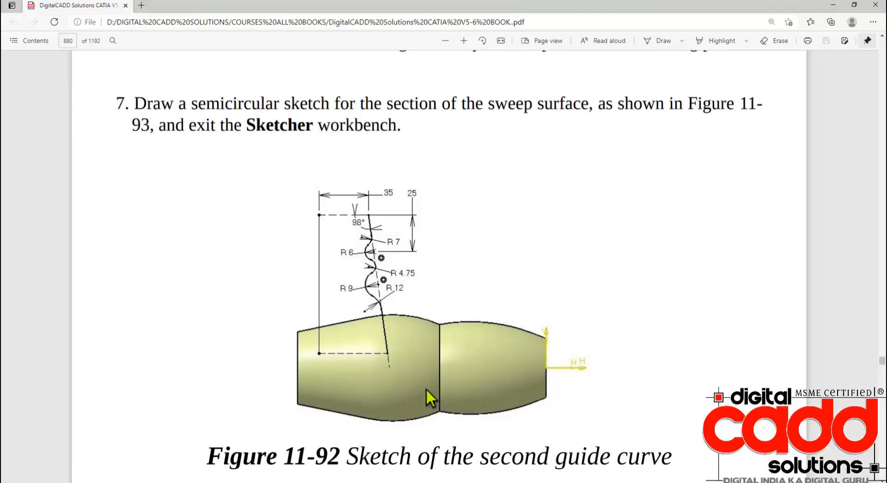
Step: Switch back to CATIA and draw a slanted line about 110 mm long from beside the first guide's upper end down to near the horizontal axis
left_click(387, 482)
middle_click_drag(471, 200, 442, 231)
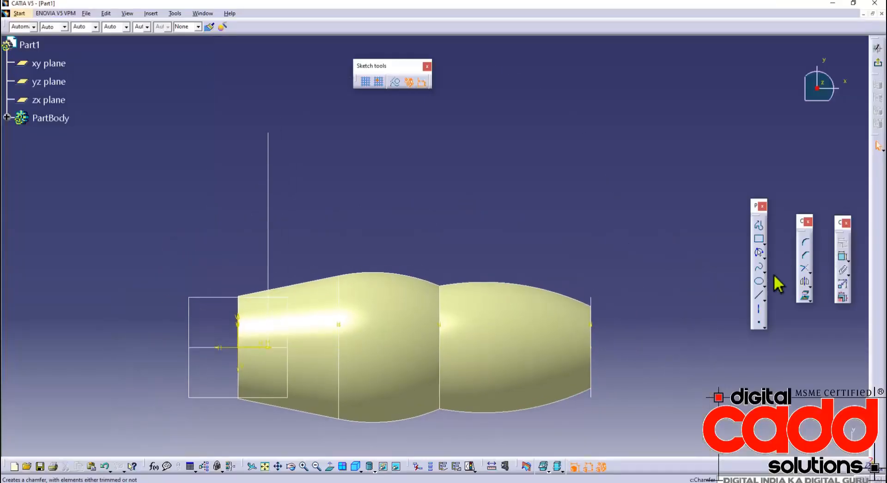
left_click(760, 296)
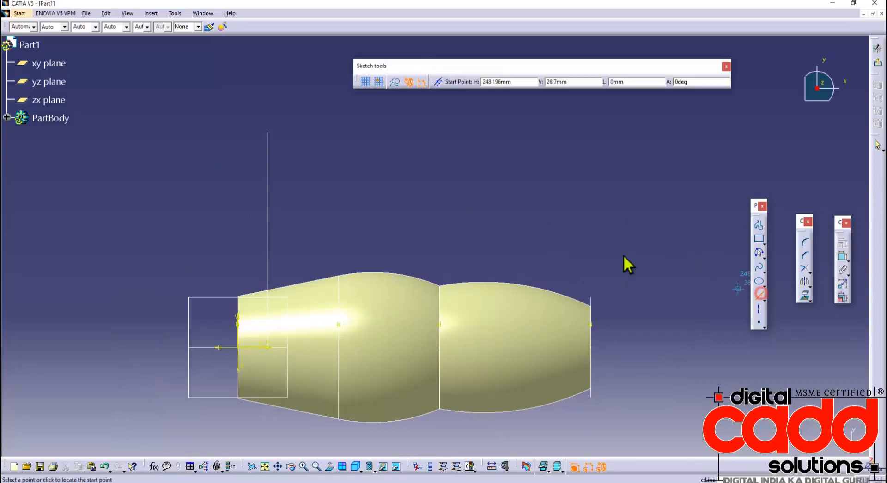
left_click(322, 131)
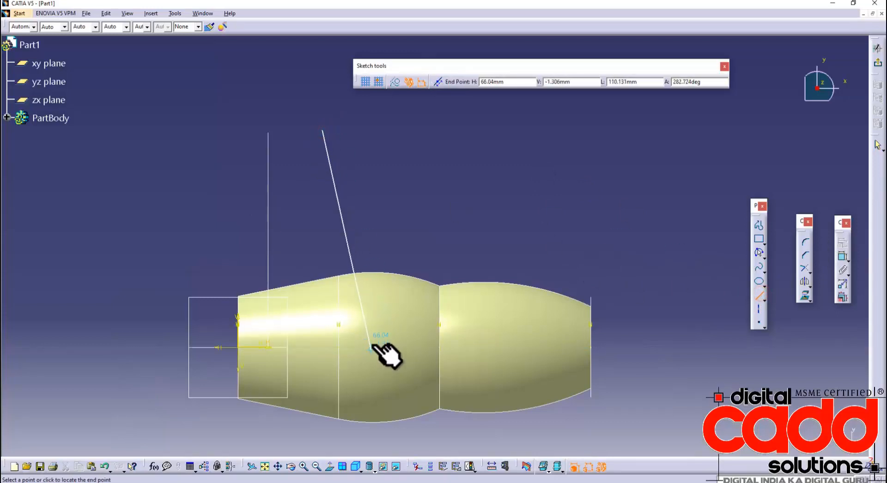
left_click(373, 343)
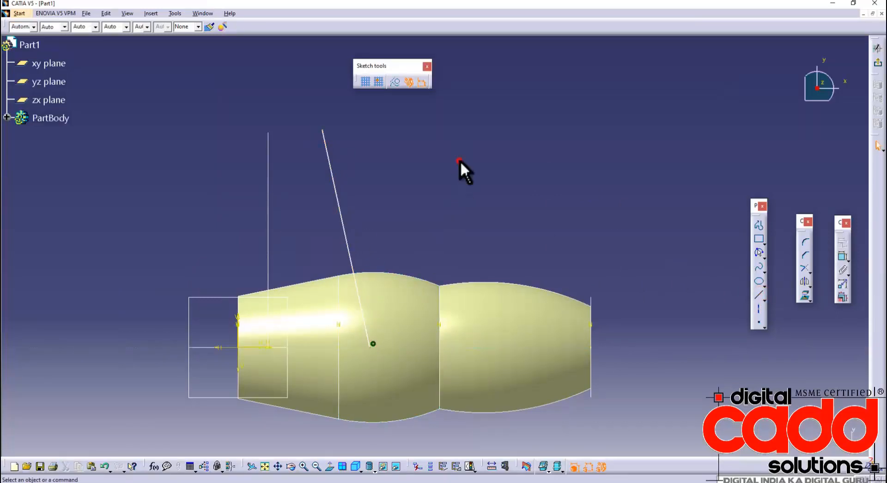
Step: Draw a horizontal line about 27 mm long beside the slanted line's upper end and convert it to a construction element
left_click(758, 309)
left_click(759, 308)
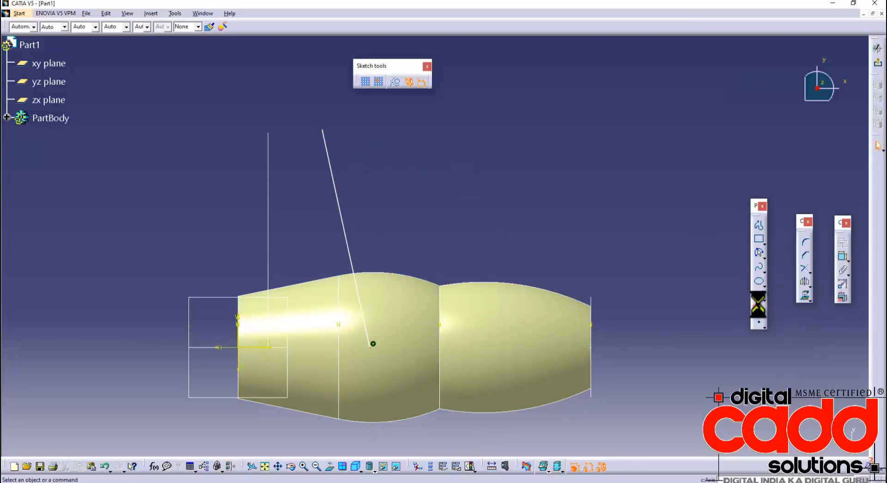
left_click(759, 295)
left_click(364, 127)
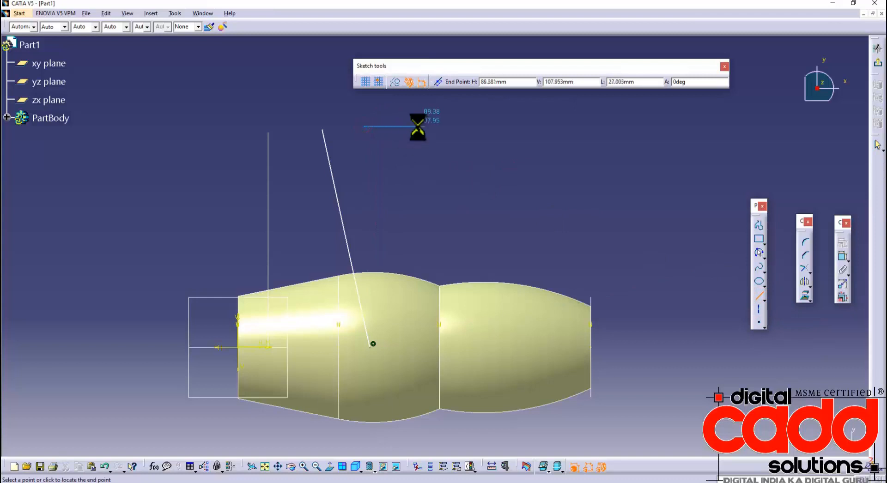
left_click(418, 126)
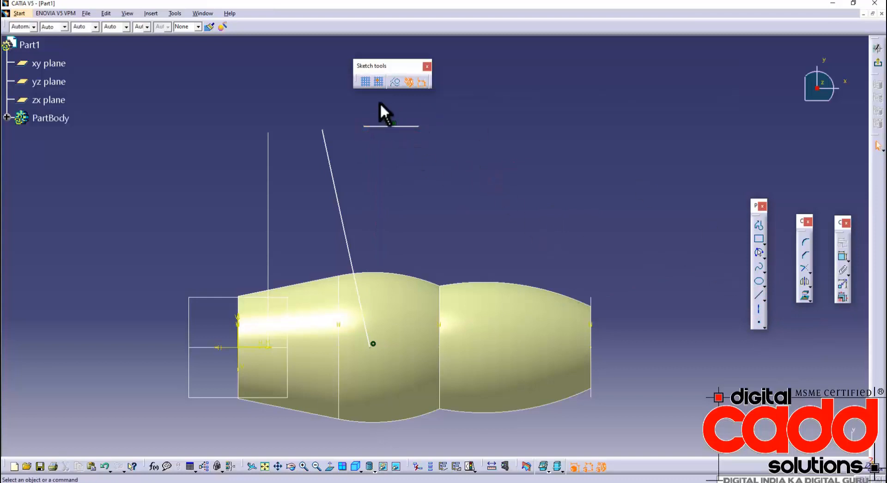
left_click(395, 125)
left_click(478, 182)
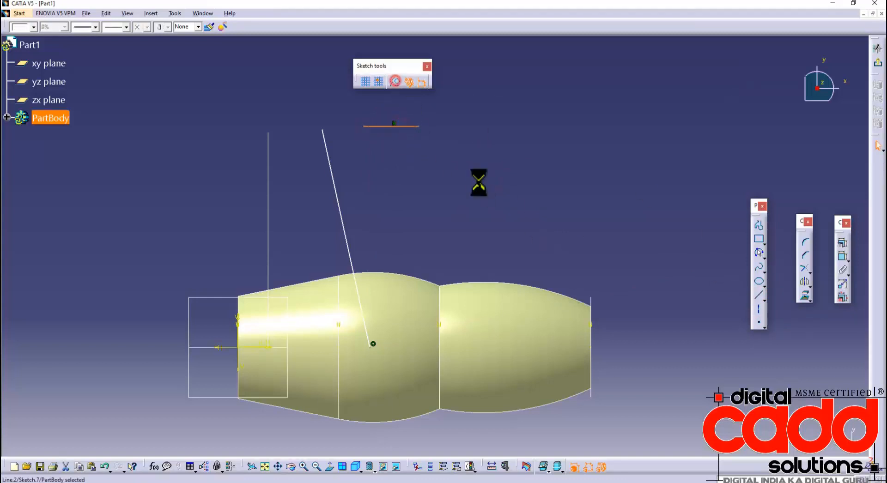
Step: Make the horizontal line a construction element and its near end coincident with the first guide line's upper endpoint
left_click(392, 125)
left_click(393, 83)
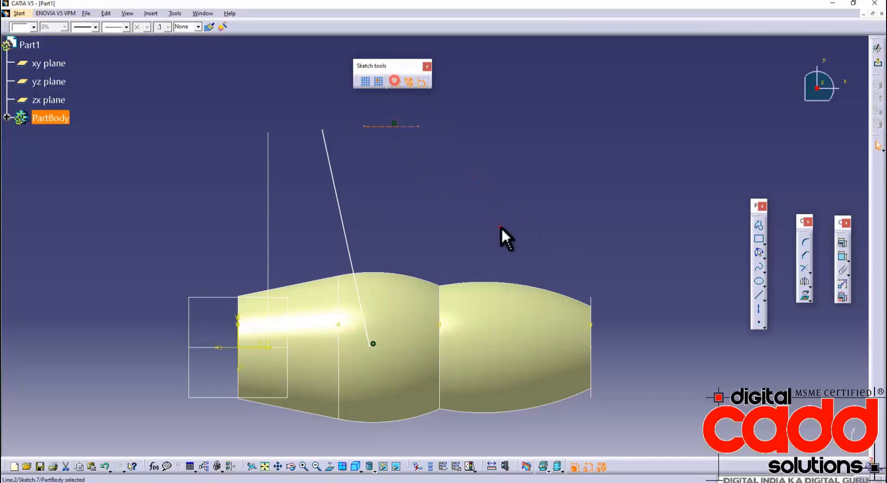
left_click(501, 238)
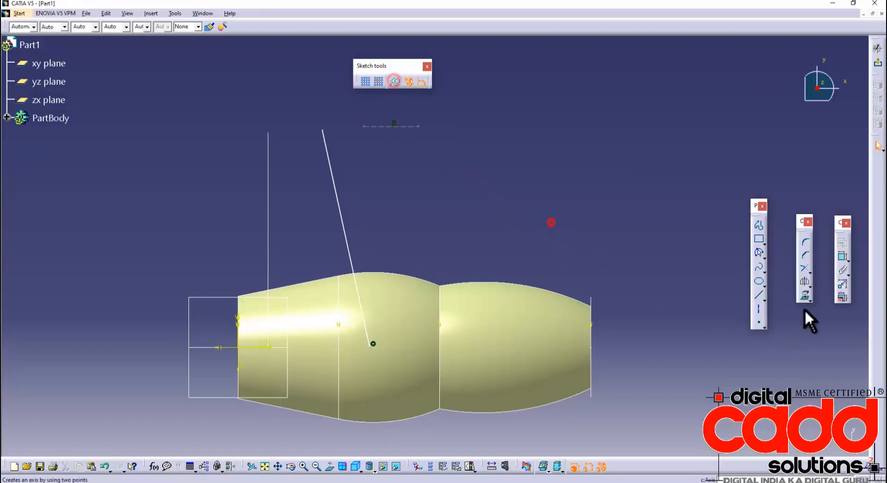
left_click(372, 126)
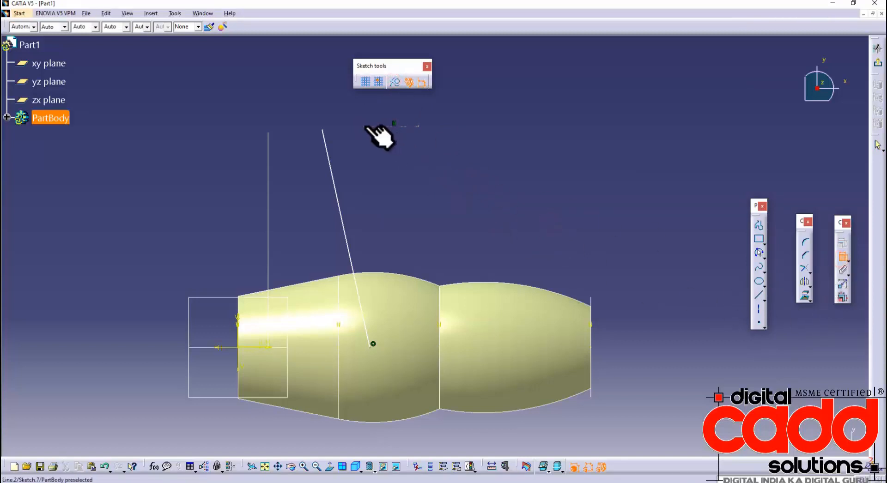
left_click(269, 135)
right_click(224, 112)
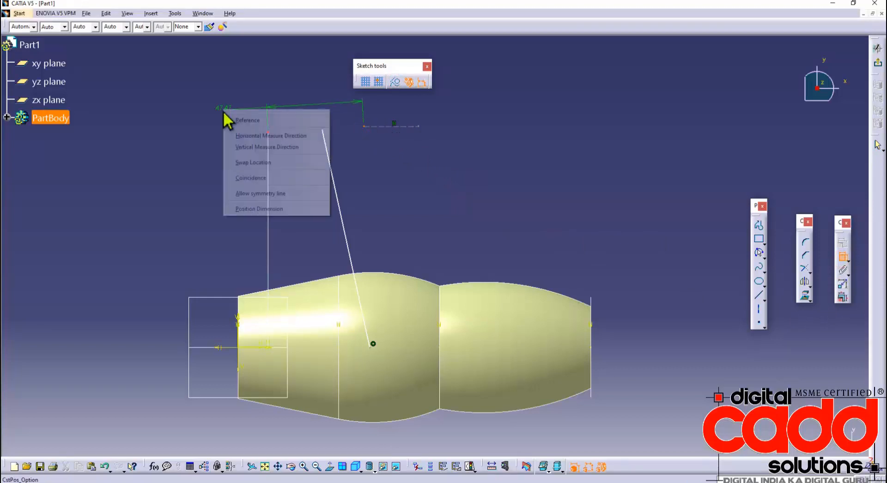
left_click(267, 178)
Step: Make the other end of the horizontal construction line coincident with the slanted line's upper endpoint
mouse_move(352, 275)
middle_mouse_down()
mouse_move(363, 303)
mouse_move(365, 152)
middle_mouse_up()
middle_click_drag(272, 332, 533, 237)
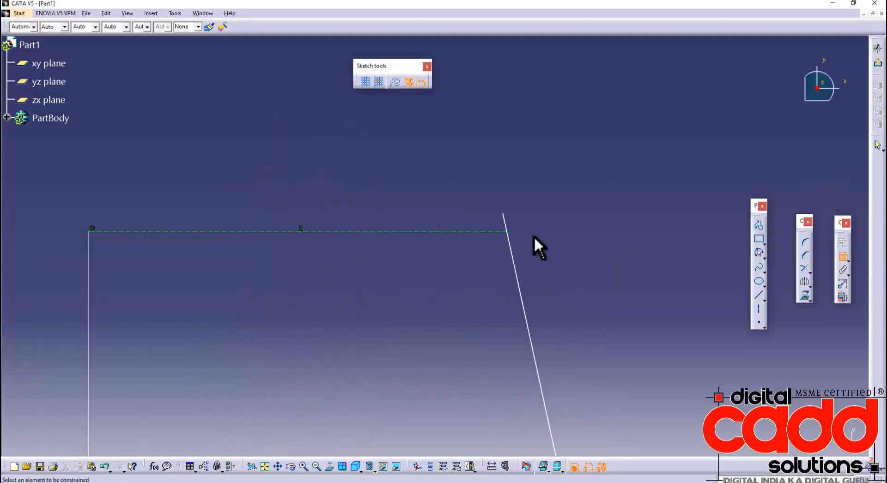
left_click(503, 214)
right_click(532, 178)
left_click(575, 242)
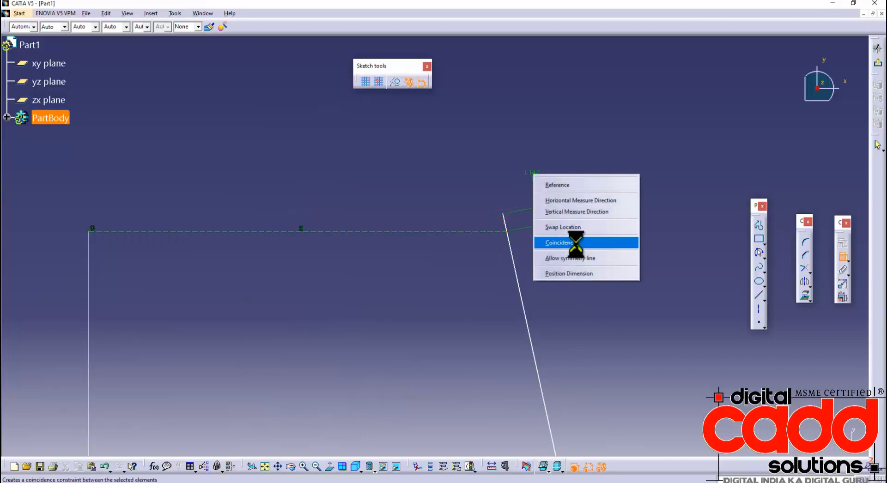
Step: Constrain the angle between the horizontal construction line and the slanted line to 98°
middle_click_drag(551, 313, 399, 220)
left_click(352, 161)
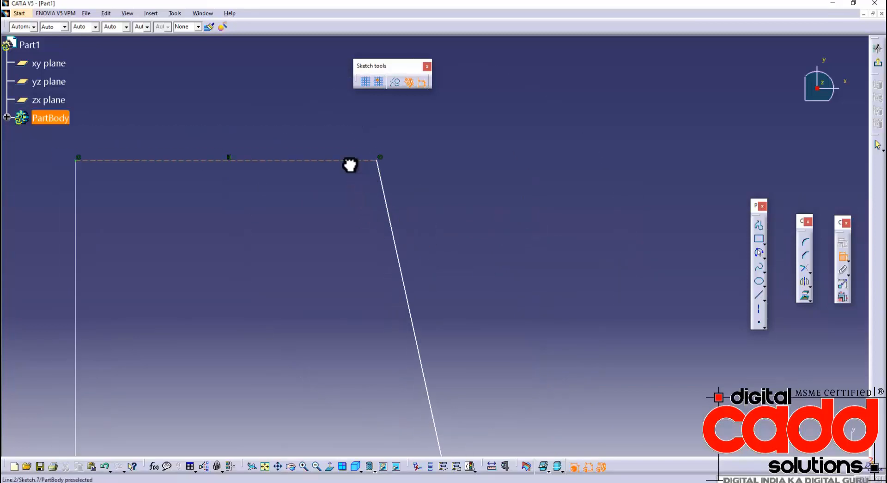
left_click(385, 196)
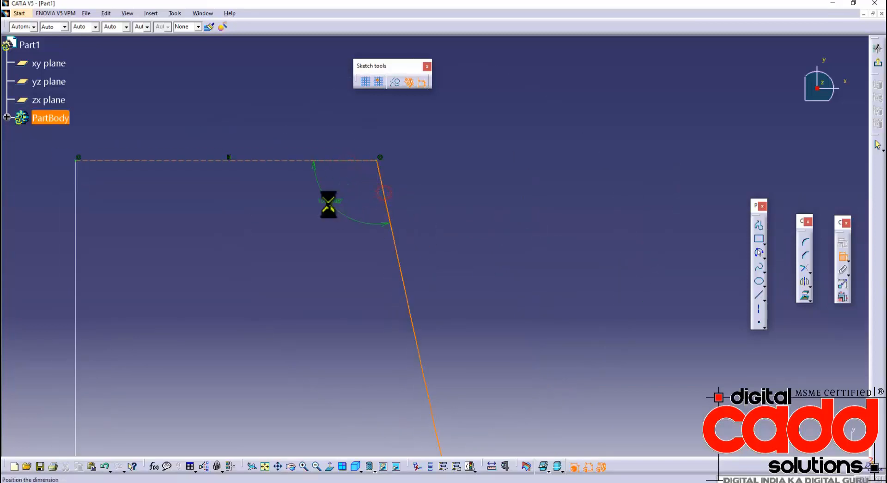
left_click(333, 214)
double_click(332, 214)
type("98")
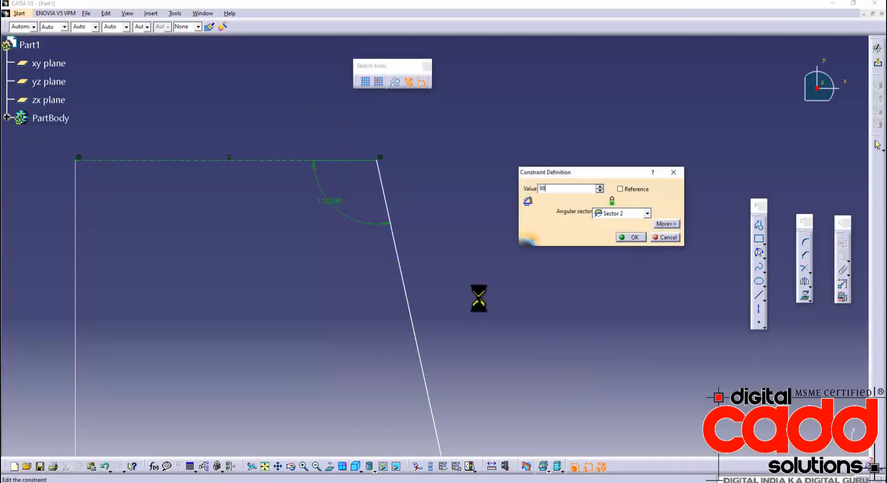
key("Return")
mouse_move(473, 298)
middle_mouse_down()
mouse_move(354, 151)
mouse_move(392, 284)
mouse_move(345, 174)
mouse_move(344, 193)
middle_mouse_up()
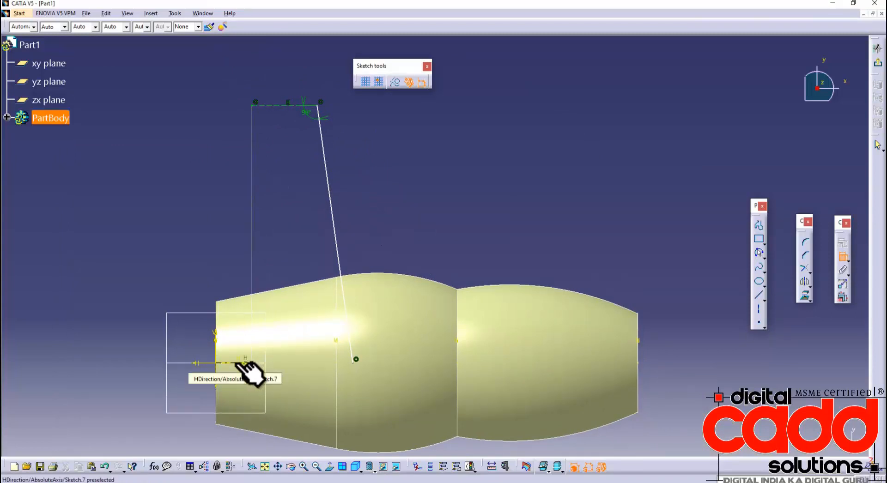
Step: Shift the slanted line farther away from the first guide line
left_click(842, 256)
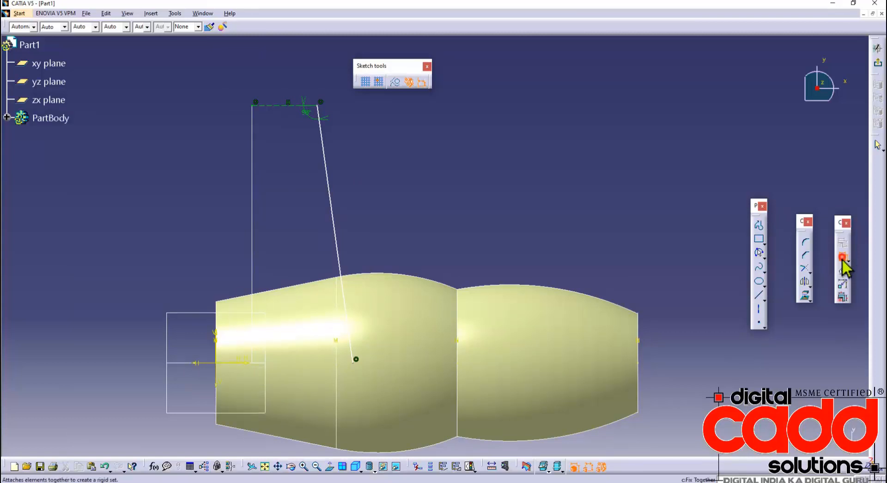
mouse_move(333, 227)
left_mouse_down()
mouse_move(368, 222)
mouse_move(352, 231)
mouse_move(379, 237)
left_mouse_up()
left_click(462, 186)
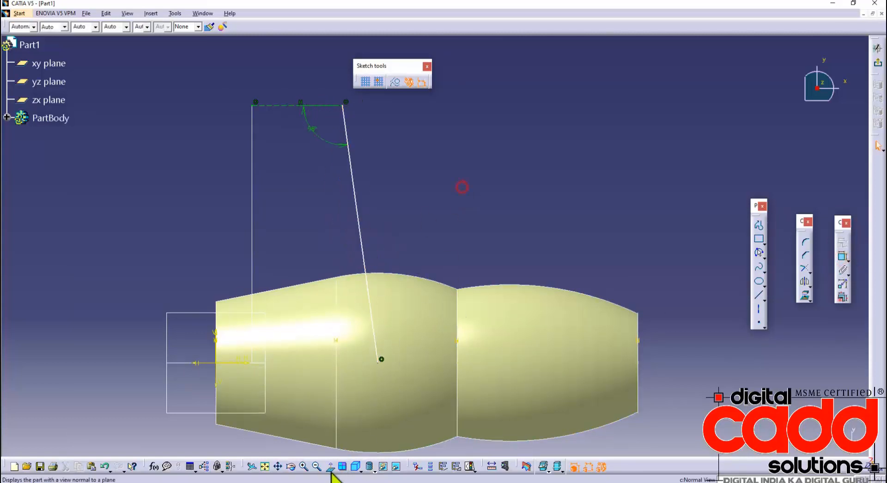
Step: Switch to the book PDF and check the handle dimensions in Figure 11-92 and the dimensioned orthographic views
left_click(333, 481)
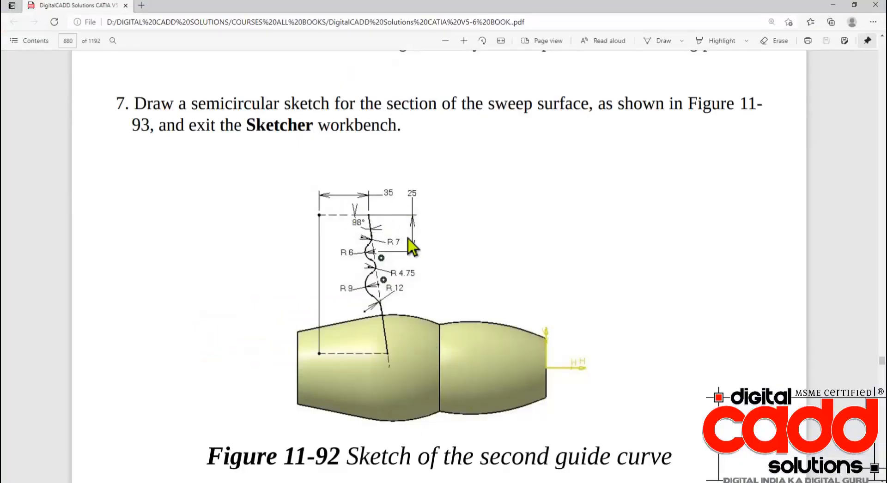
scroll(409, 239, "up", 20)
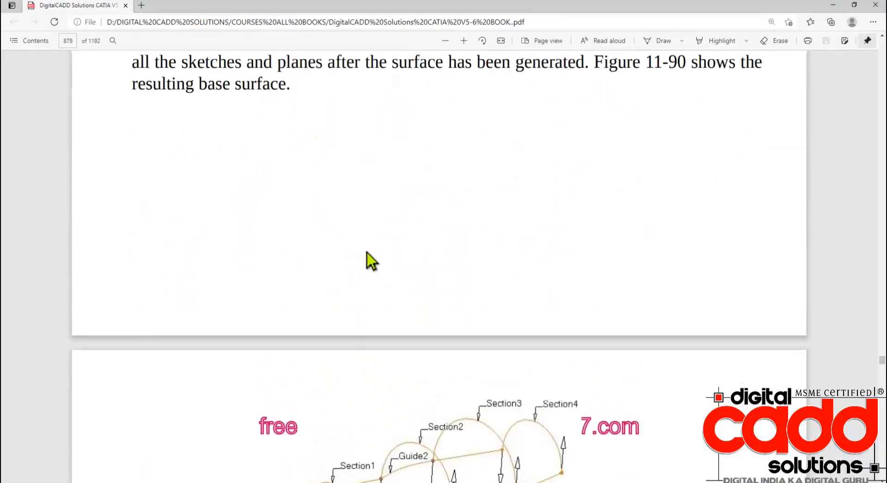
scroll(367, 253, "up", 20)
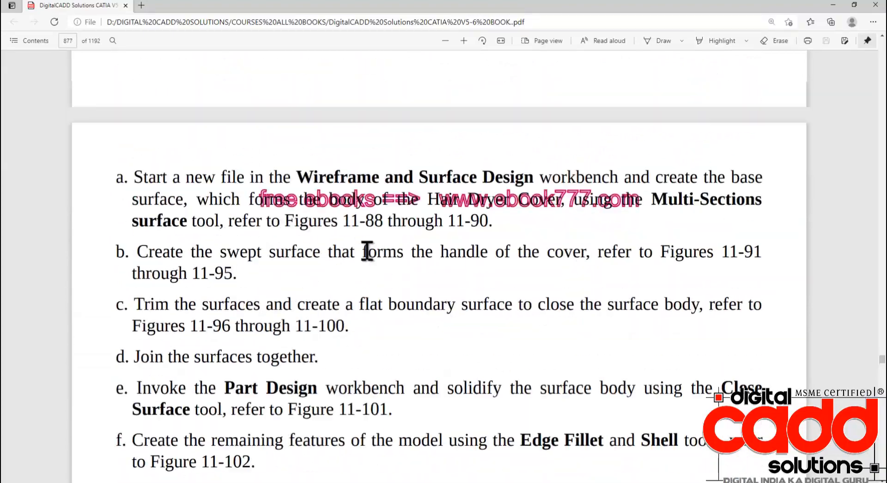
scroll(367, 253, "up", 10)
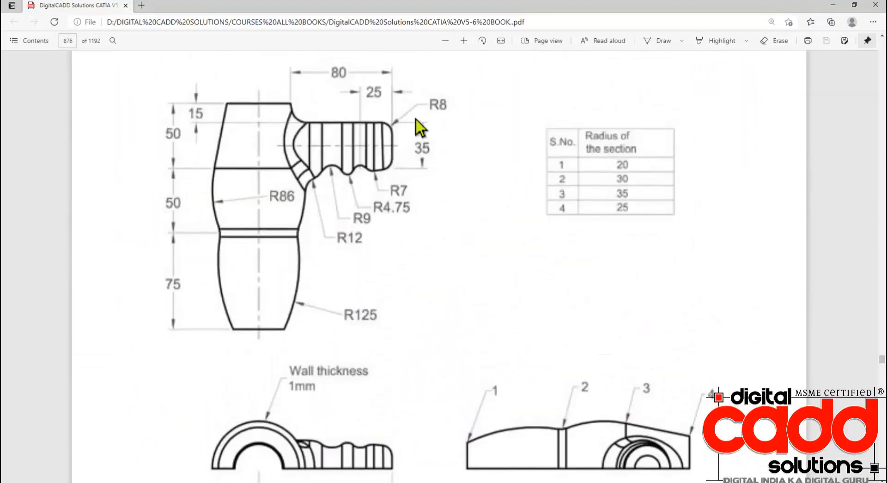
Step: Switch back to CATIA and dimension the horizontal construction line's length as 35 mm
key("alt+Tab")
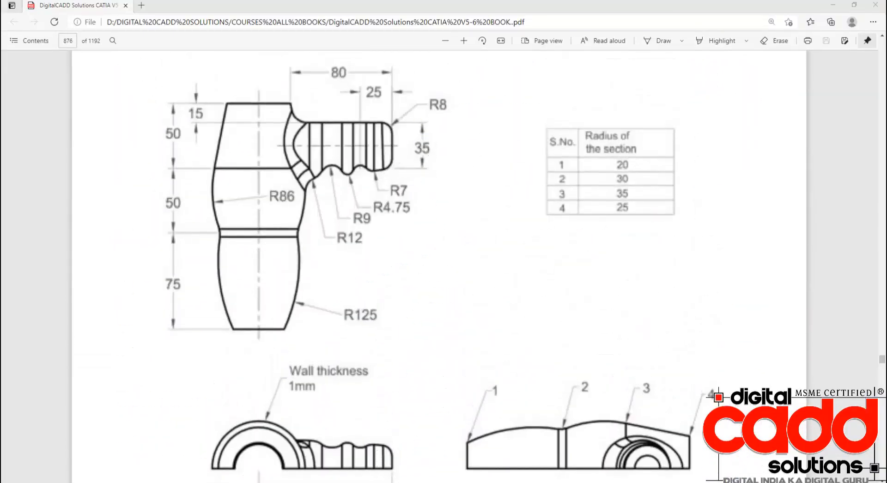
left_click(841, 257)
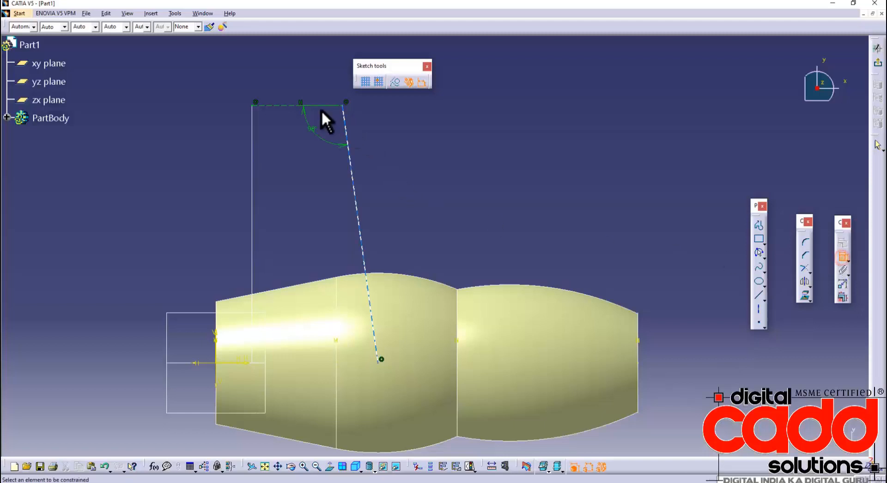
left_click(284, 106)
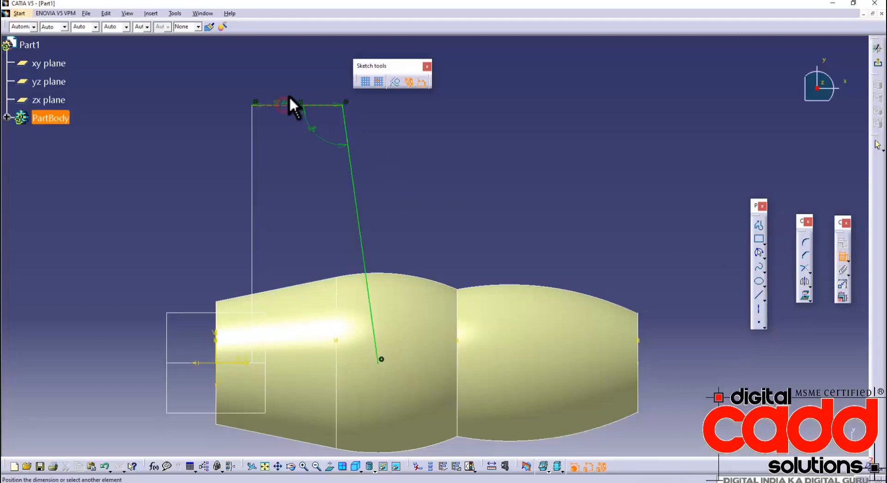
left_click(292, 75)
double_click(298, 73)
type("35")
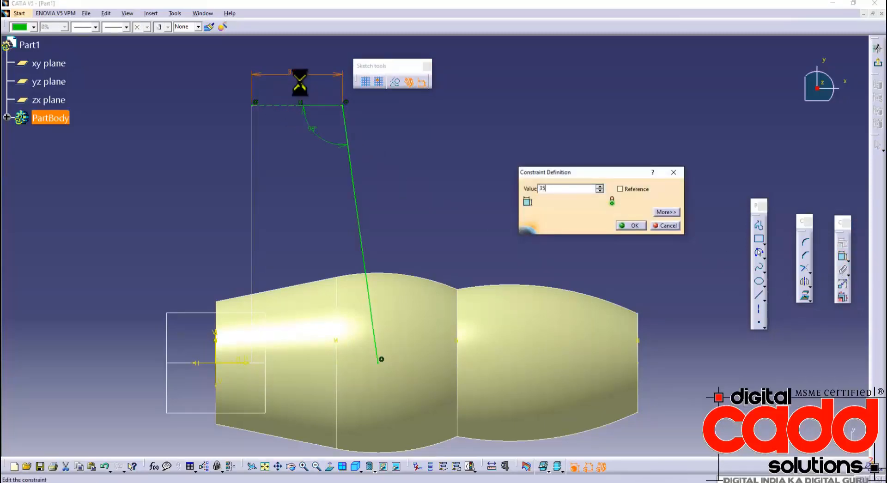
key("Return")
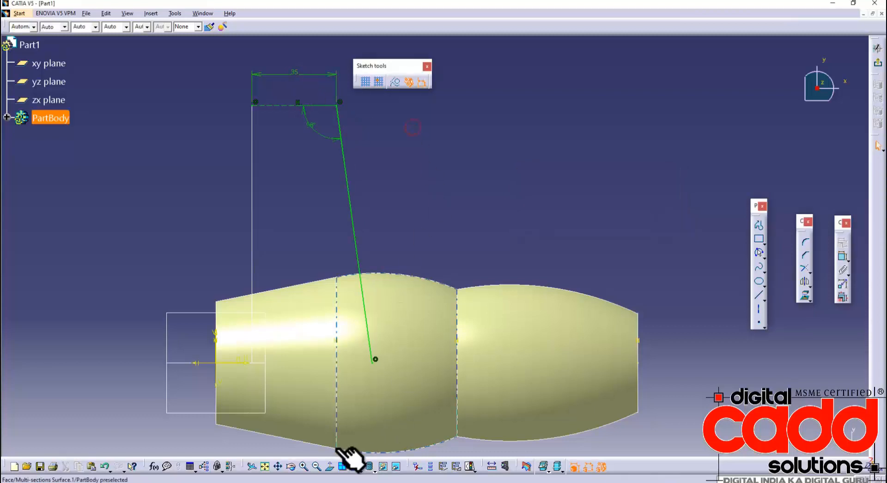
Step: Switch to the book PDF and examine the arcs and radii of the second guide curve in Figure 11-92
left_click(351, 482)
scroll(438, 362, "down", 8)
scroll(438, 357, "down", 15)
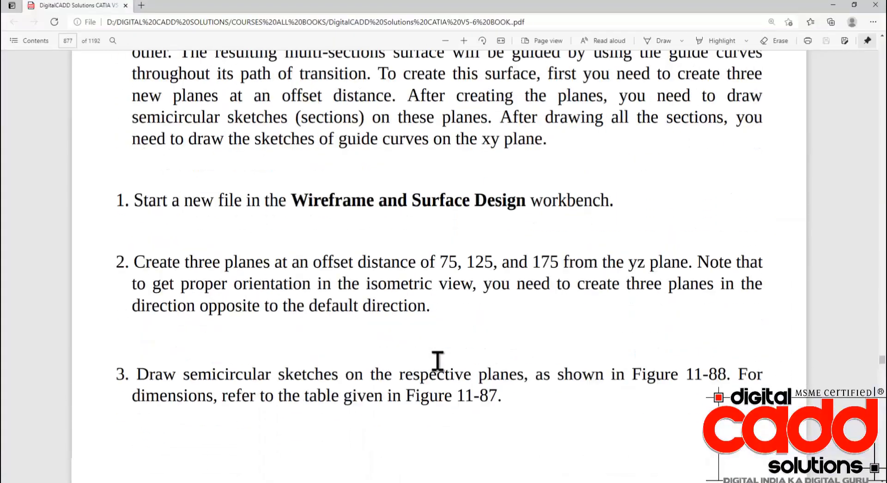
scroll(429, 373, "down", 15)
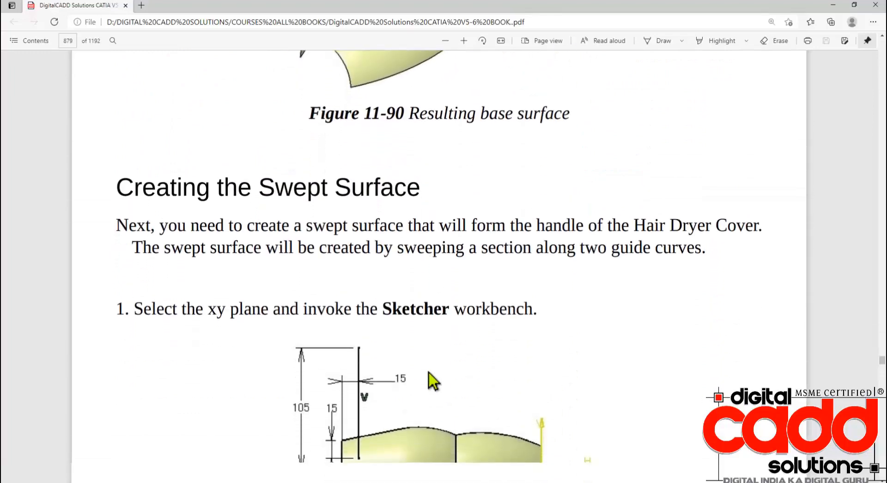
scroll(428, 374, "up", 2)
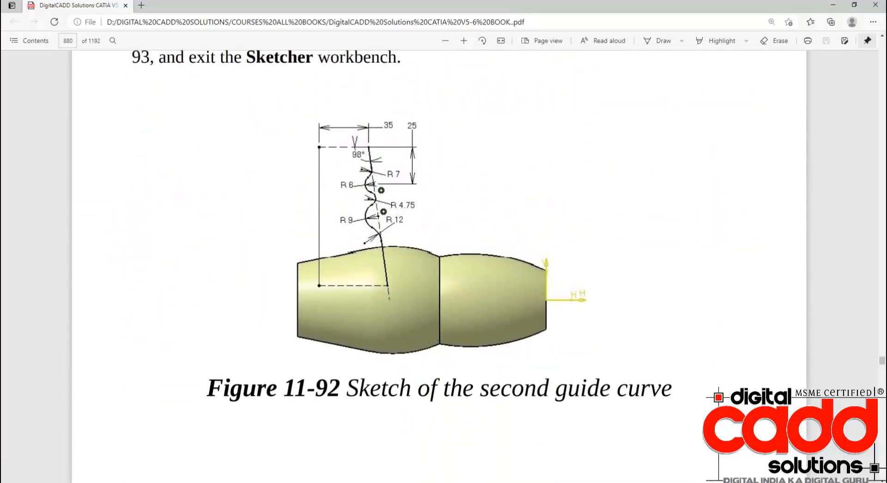
Step: Switch back to CATIA and draw a circle centred on the slanted line, a short way below its upper end
key("alt+Tab")
mouse_move(445, 271)
middle_mouse_down()
mouse_move(438, 293)
mouse_move(437, 278)
middle_mouse_up()
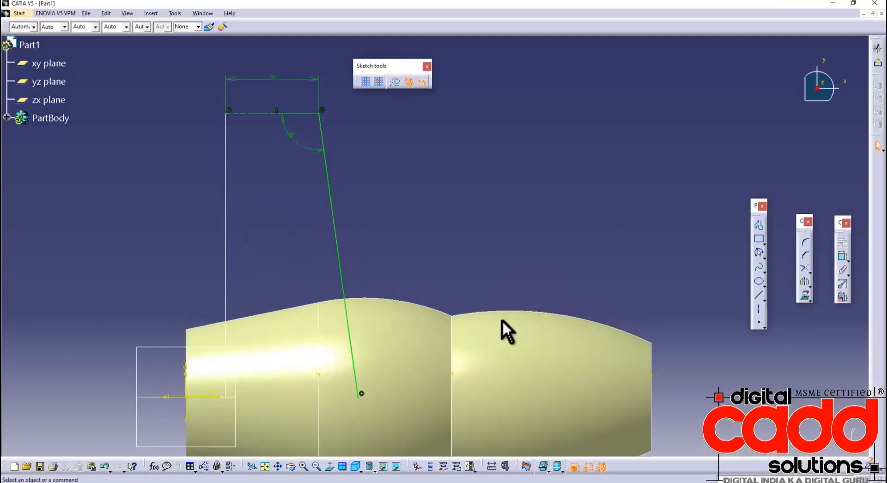
left_click(763, 254)
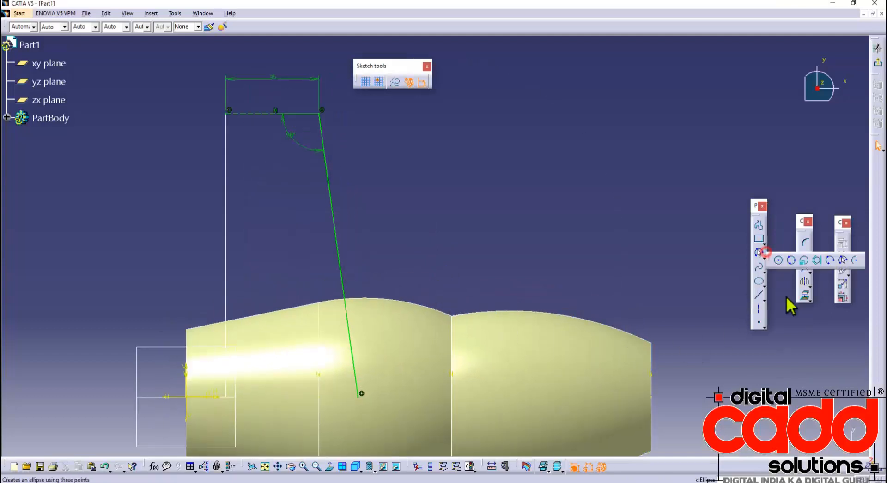
left_click(779, 261)
left_click(325, 165)
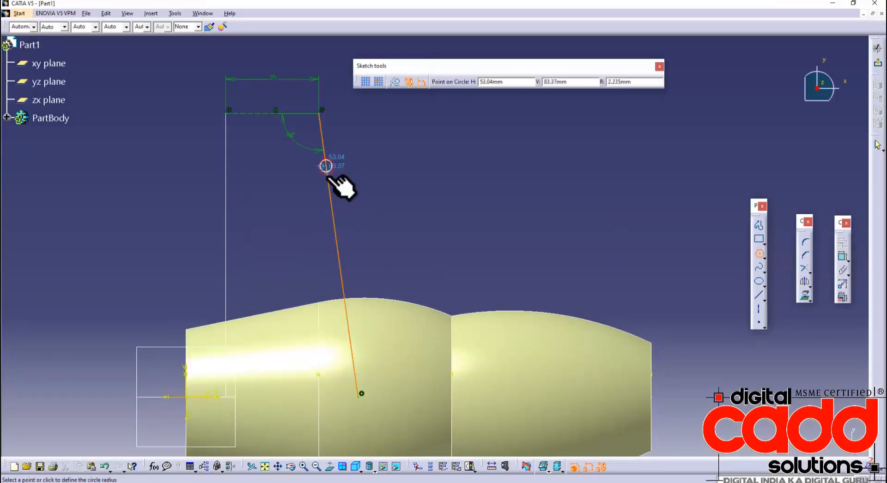
left_click(325, 186)
Step: Draw a second circle below the first, centred between the two guide lines with its edge touching the slanted line
left_click(296, 482)
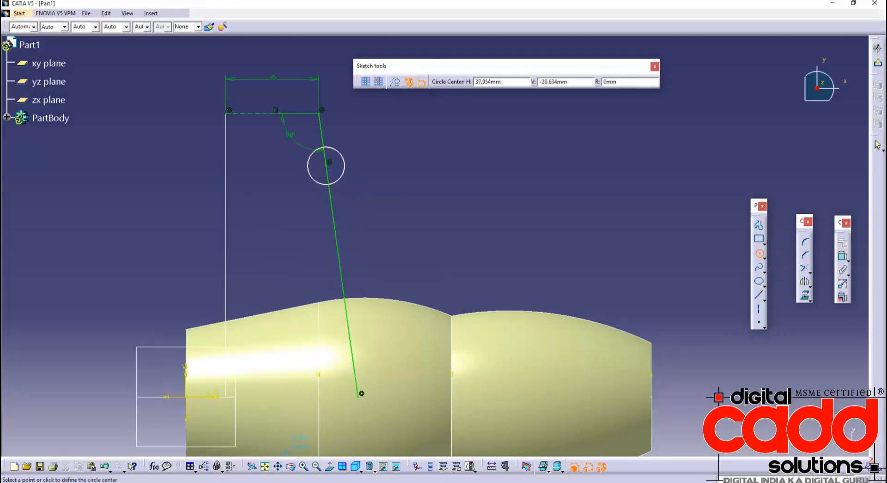
left_click(300, 482)
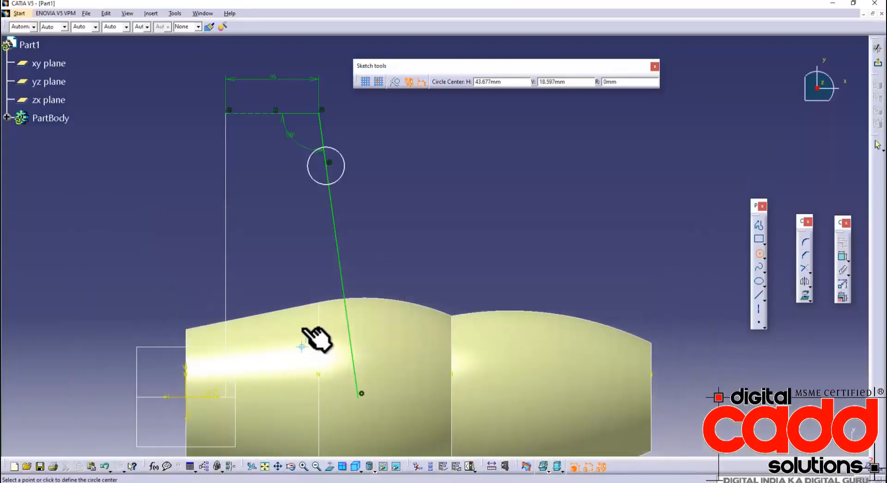
left_click(316, 221)
left_click(333, 220)
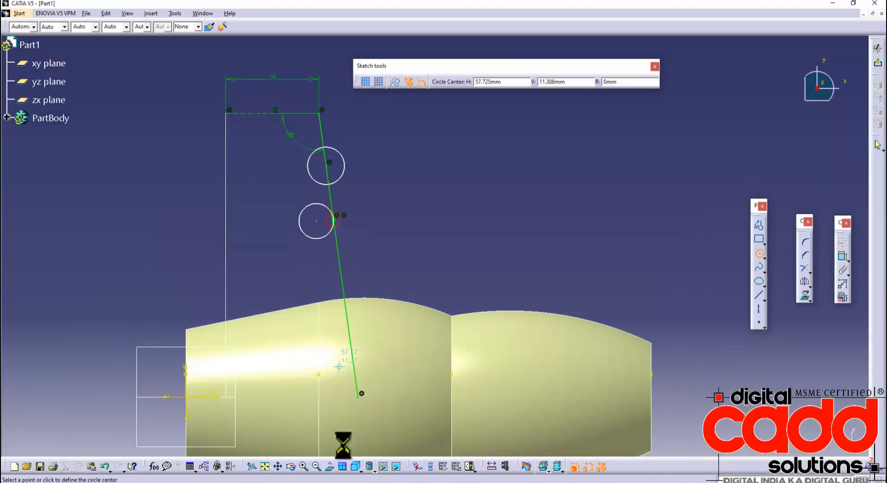
Step: Draw a third circle of about 11 mm radius centred on the slanted line, just above the body surface
left_click(302, 482)
left_click(303, 482)
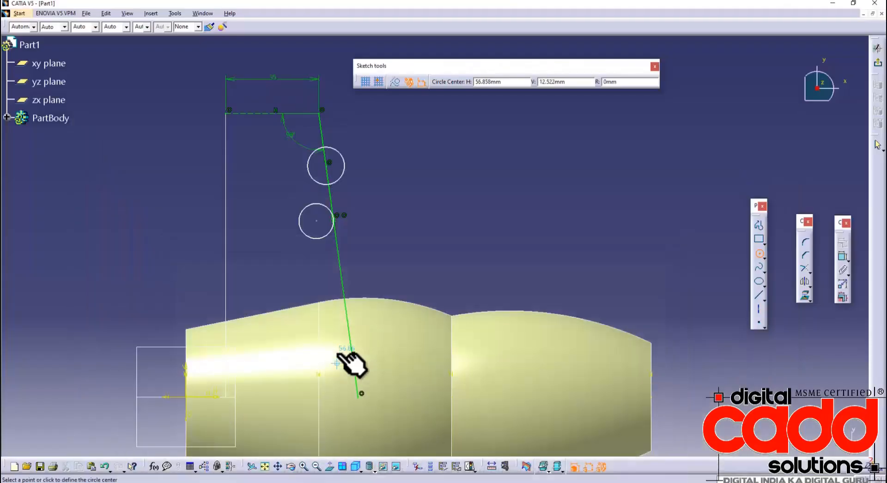
left_click(340, 270)
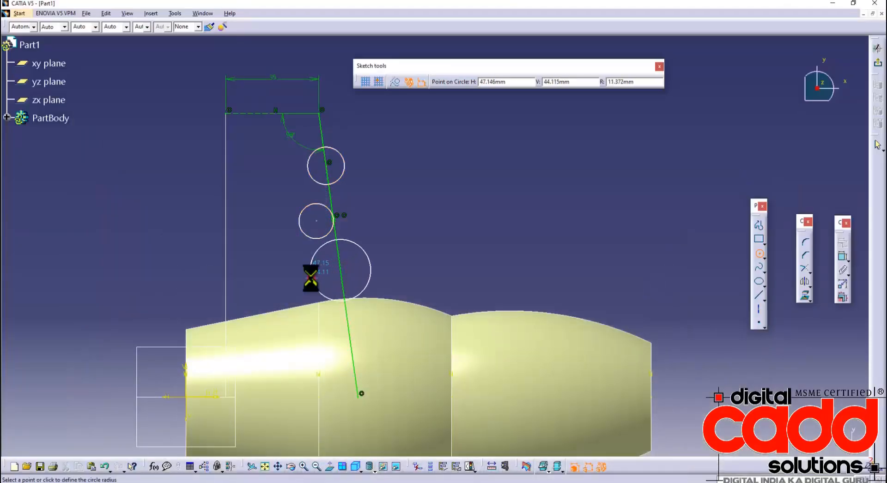
left_click(341, 296)
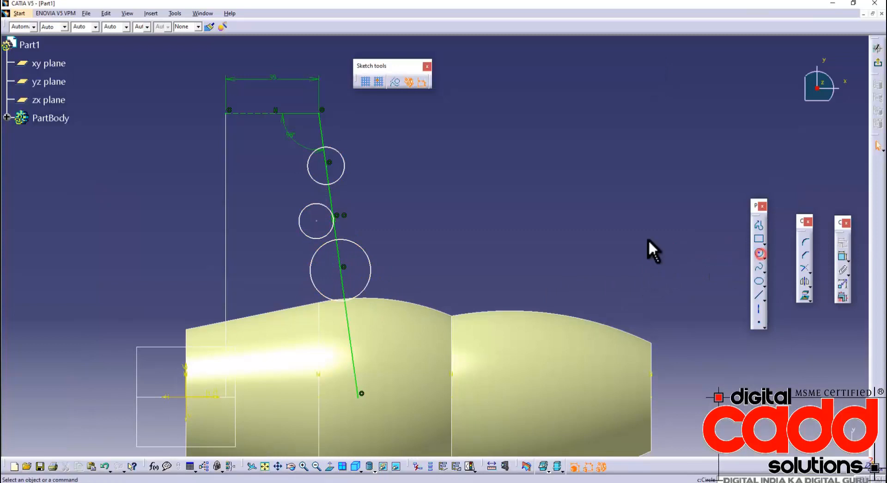
left_click(587, 208)
Step: Constrain the upper circle tangent to the middle circle on the slanted guide line
left_click(842, 256)
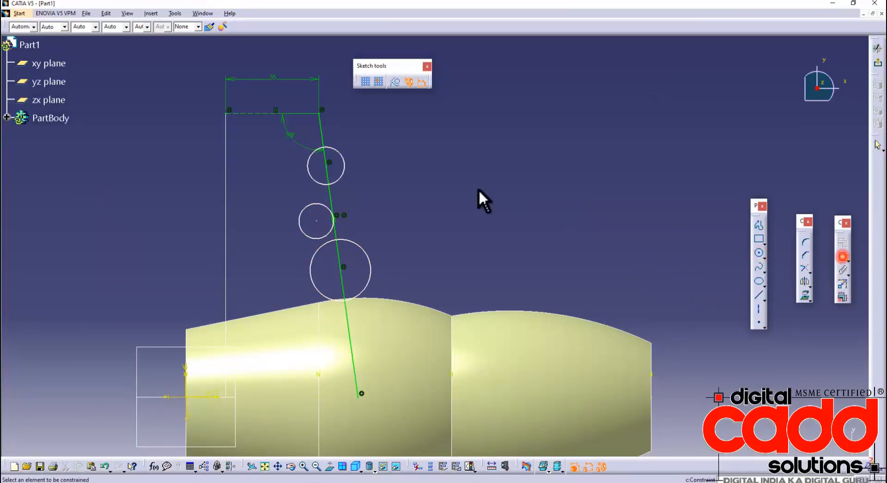
left_click(336, 181)
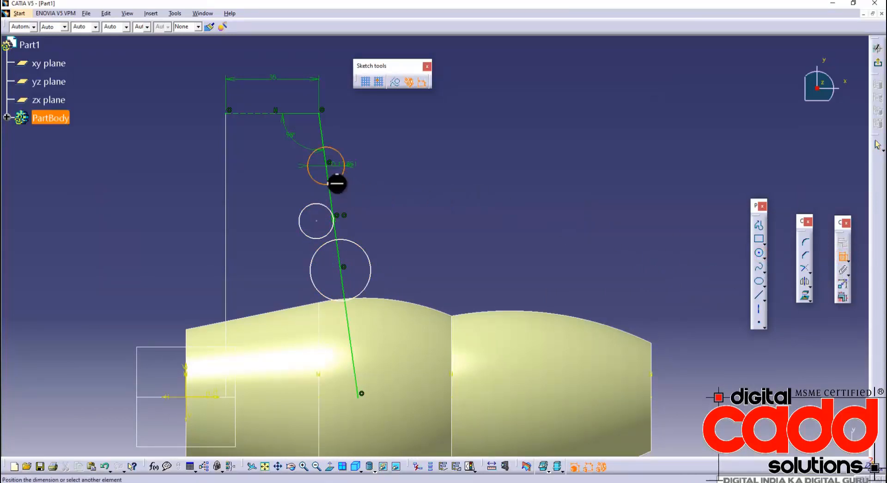
left_click(319, 206)
right_click(280, 185)
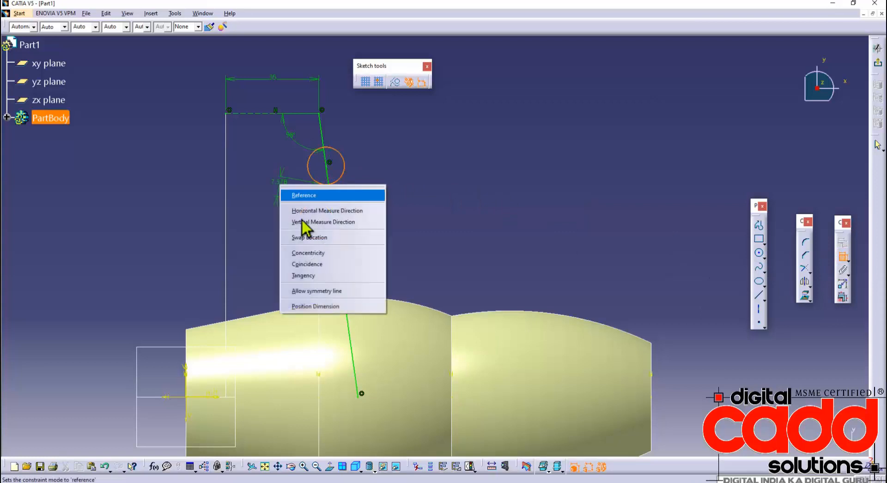
left_click(316, 276)
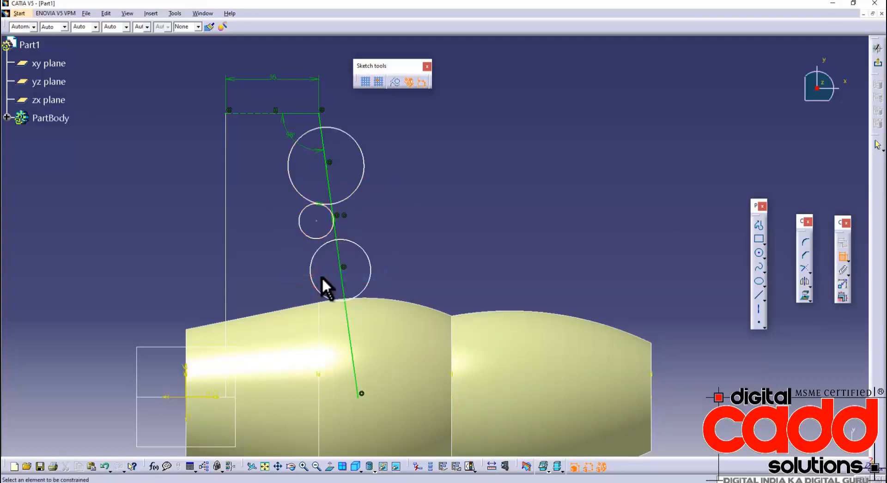
Step: Constrain the middle circle tangent to the lower circle
left_click(325, 241)
left_click(323, 250)
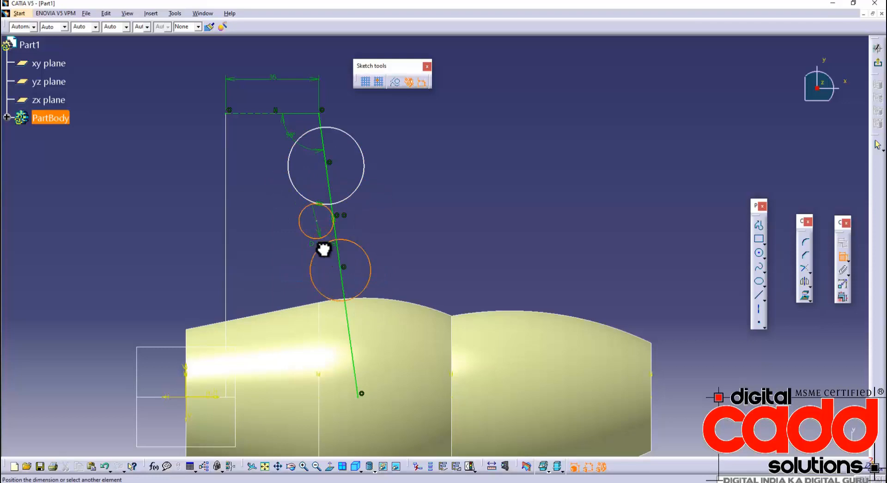
right_click(273, 244)
left_click(305, 334)
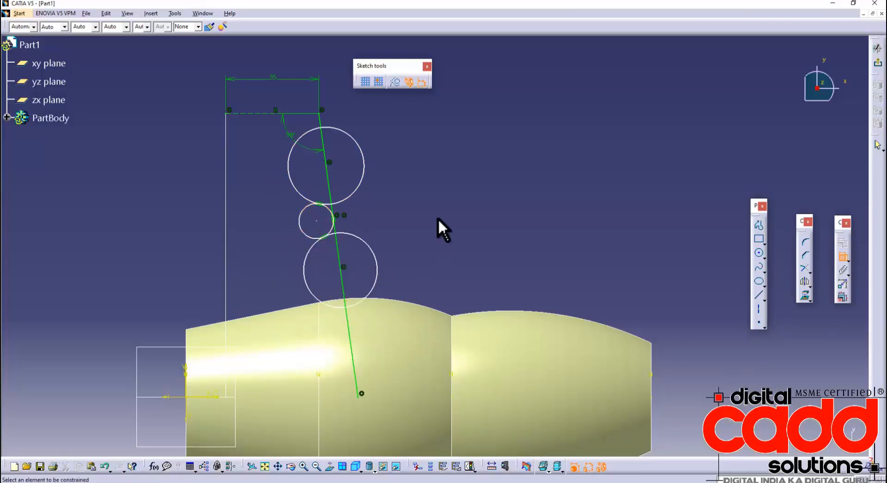
Step: Check Figure 11-92 in the book PDF, return to CATIA and dimension the upper circle with a 6 mm radius
left_click(342, 482)
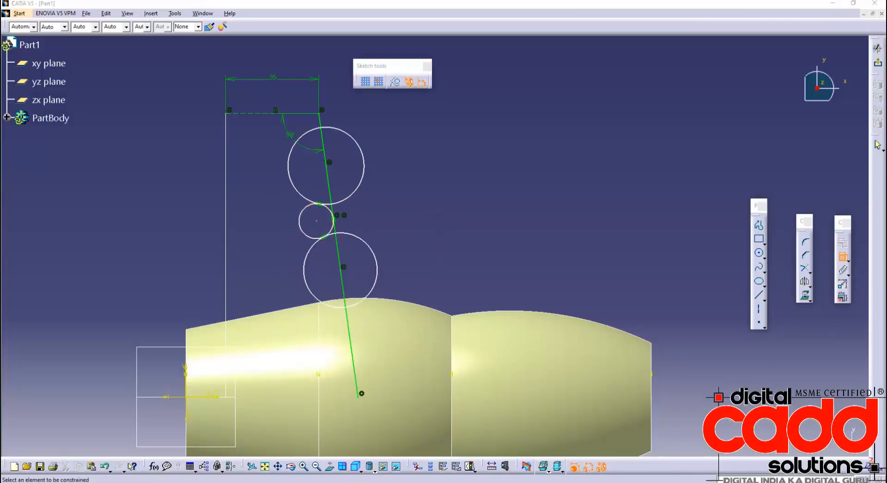
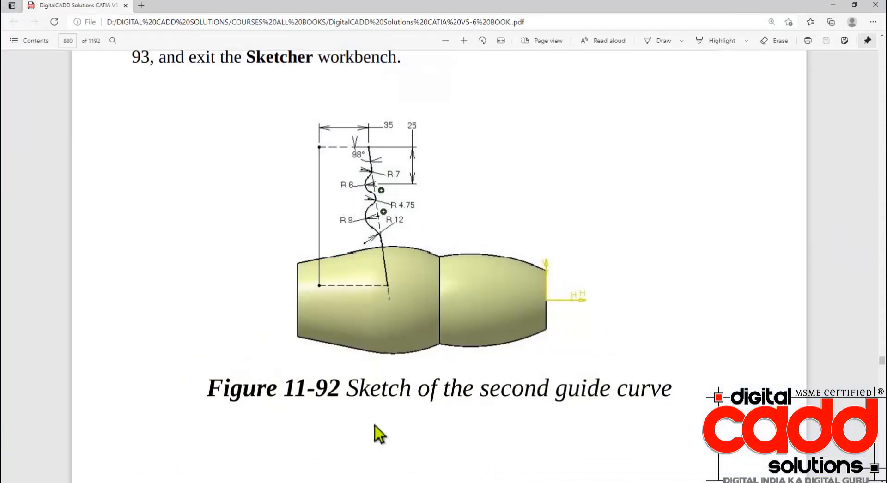
left_click(343, 482)
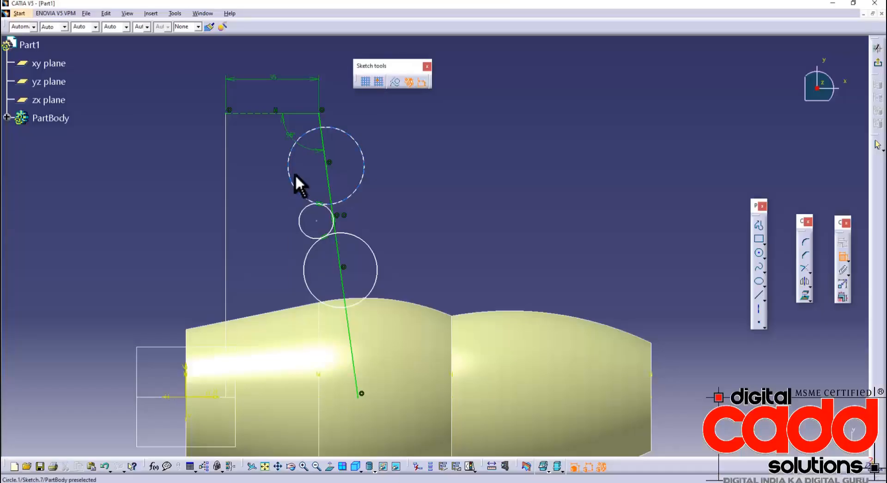
left_click(352, 136)
right_click(374, 115)
left_click(406, 141)
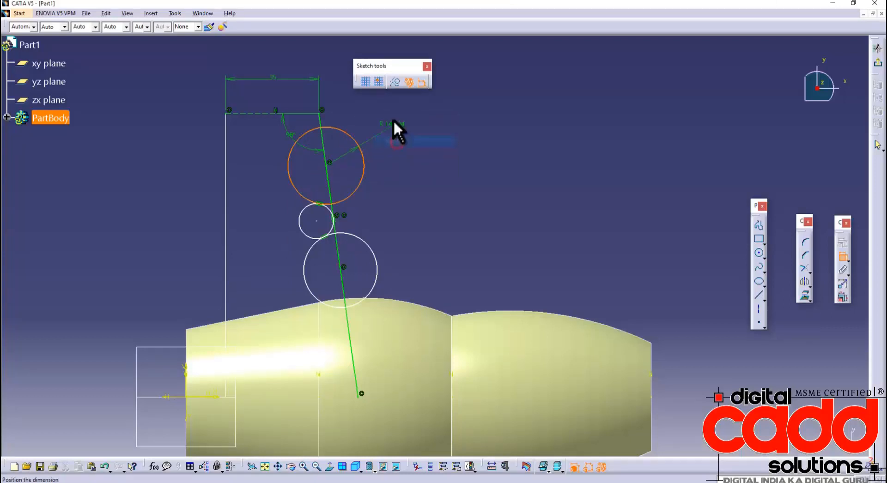
double_click(398, 122)
type("6")
key("Return")
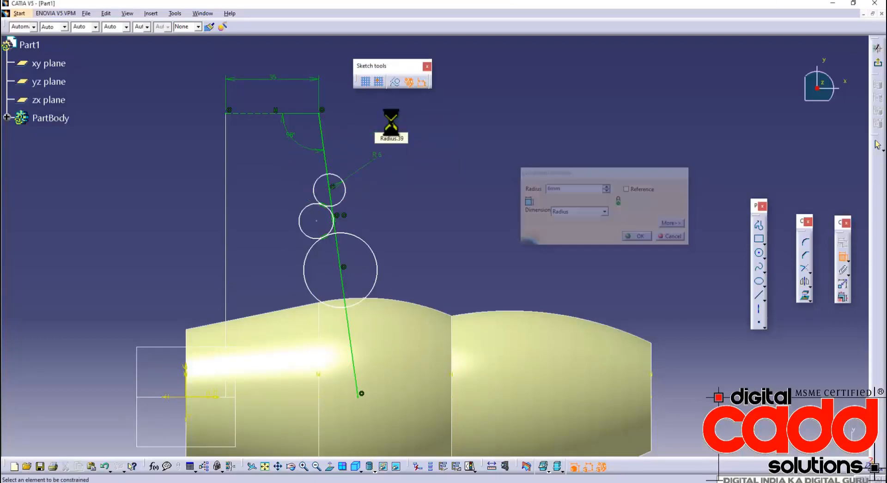
Step: Check the book PDF again, return to CATIA and dimension the middle circle with a 4.75 mm radius
key("alt+Tab")
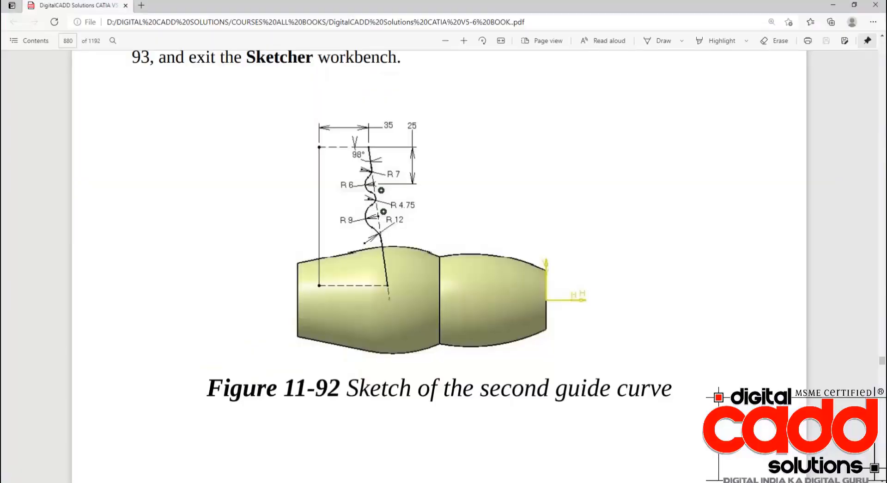
key("alt+Tab")
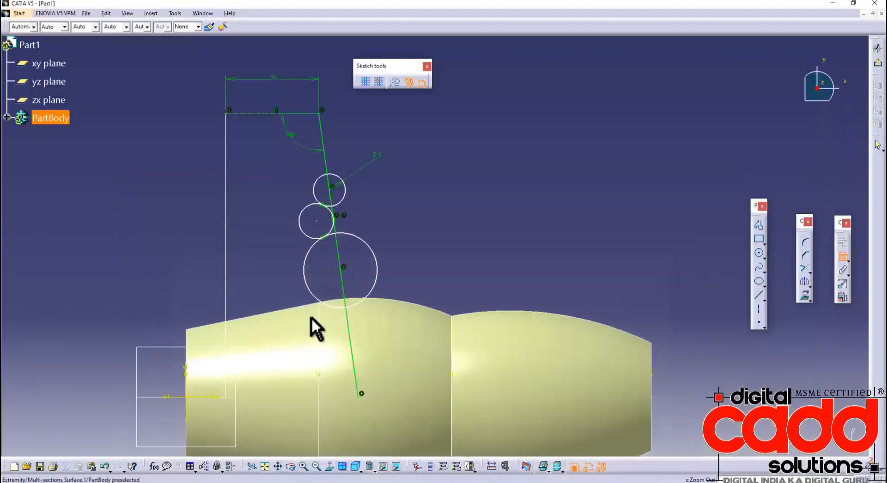
left_click(300, 215)
left_click(274, 195)
double_click(275, 195)
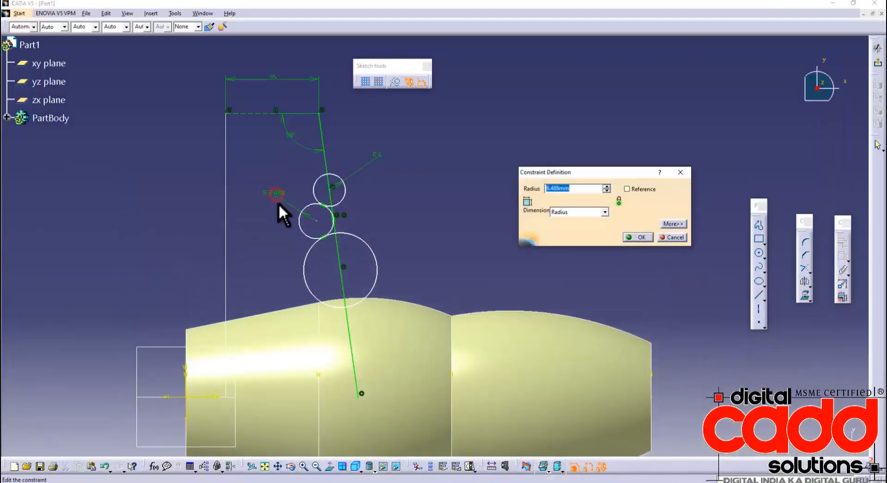
key("Return")
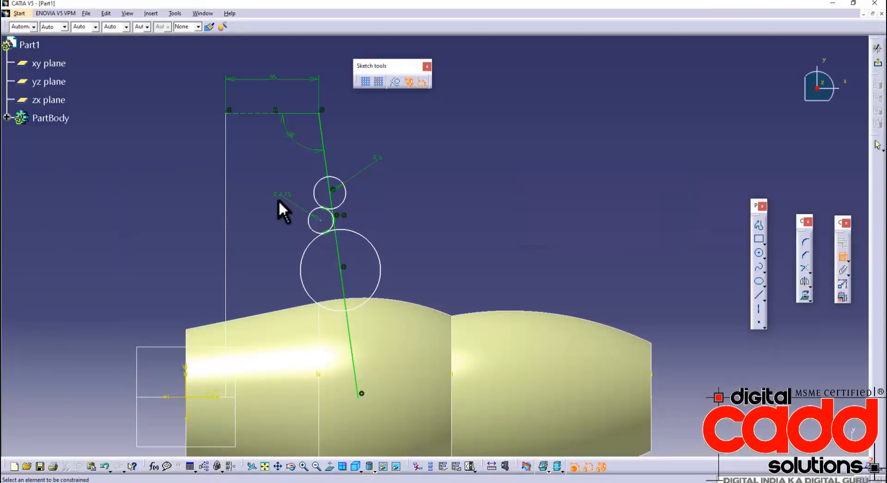
Step: Recheck the figure in the book PDF, return to CATIA and dimension the lower circle with a 9 mm radius
key("alt+Tab")
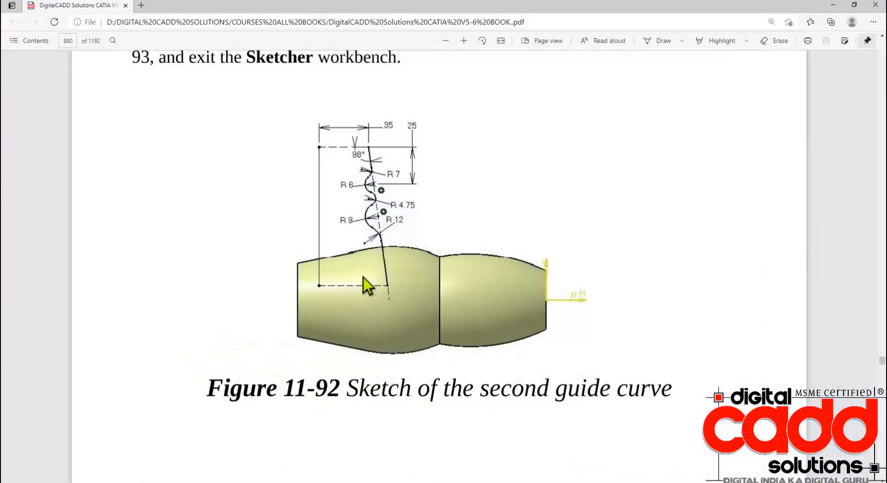
key("alt+Tab")
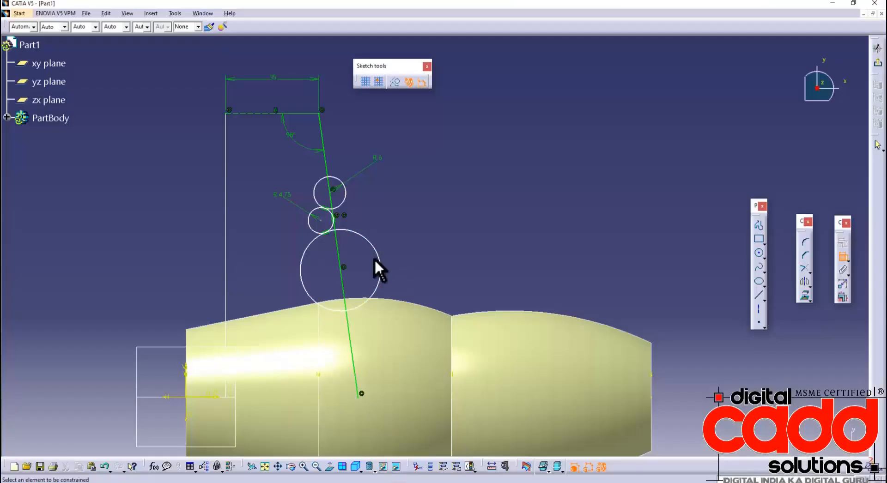
left_click(398, 231)
double_click(398, 231)
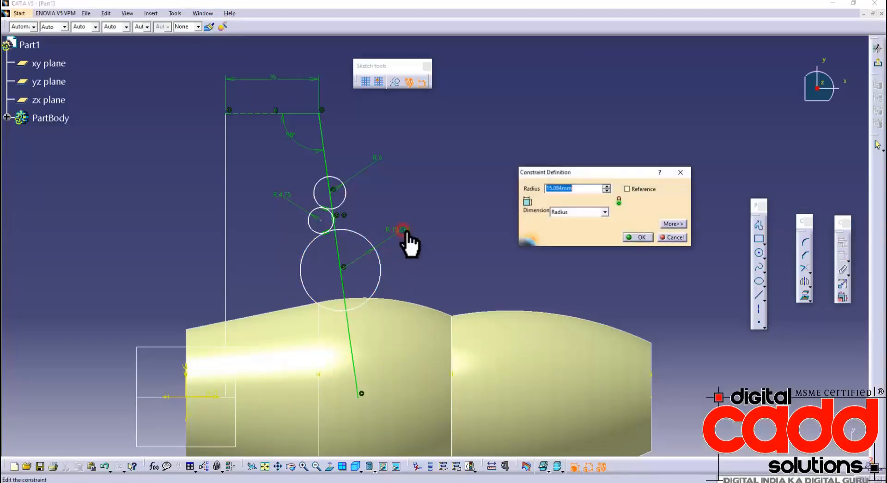
type("9")
key("Return")
Step: Quick Trim the upper circle's right side, the line segment inside it, and the middle circle's left side
mouse_move(464, 223)
middle_mouse_down()
mouse_move(456, 182)
mouse_move(464, 216)
middle_mouse_up()
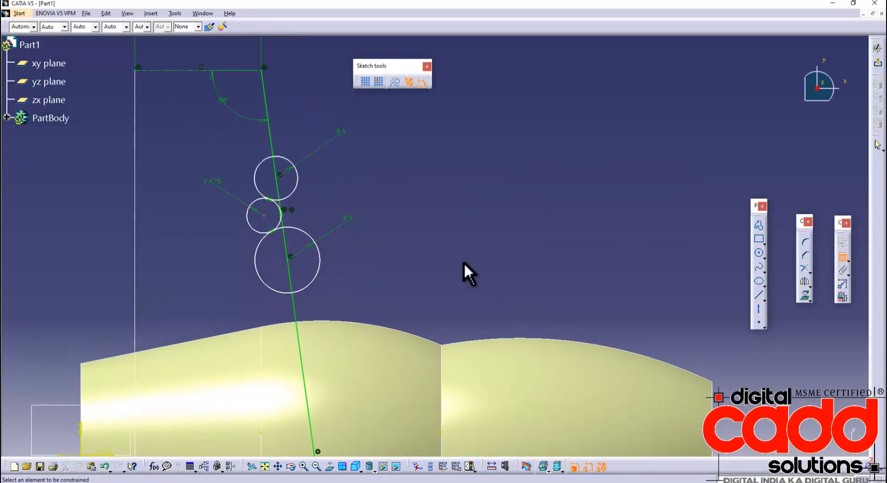
left_click(809, 270)
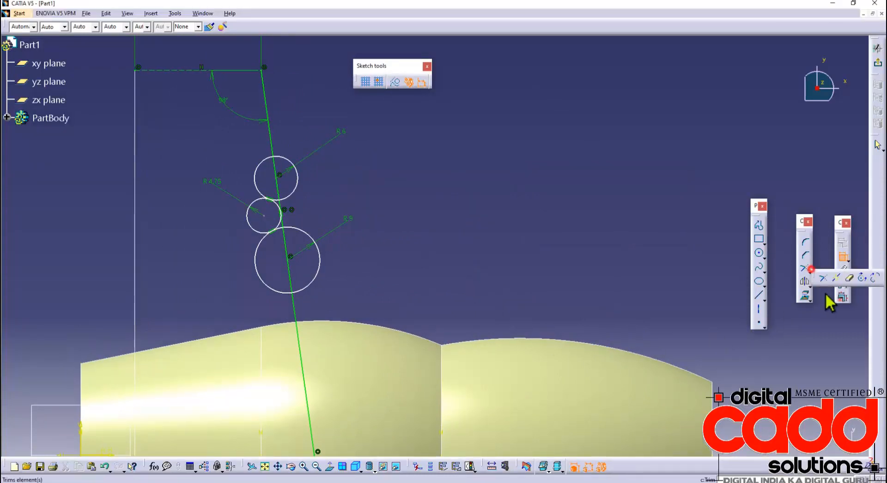
left_click(849, 280)
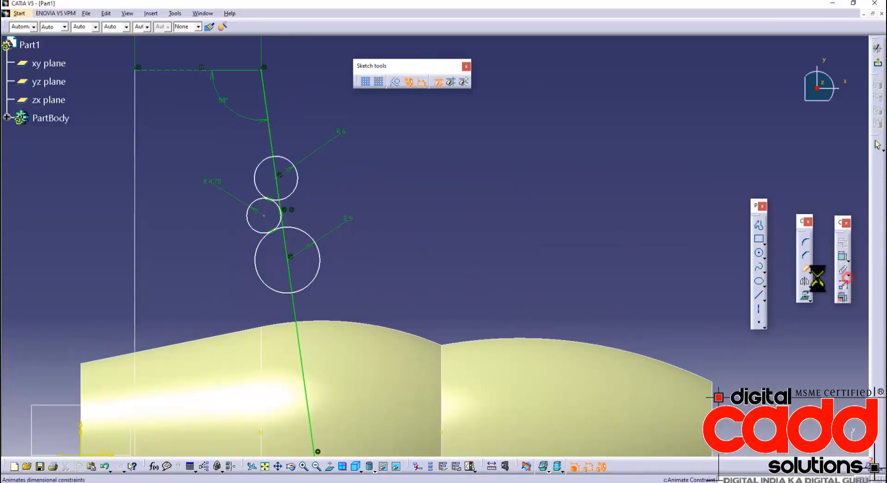
left_click(297, 171)
left_click(275, 170)
middle_click_drag(287, 233, 280, 159)
left_click(209, 173)
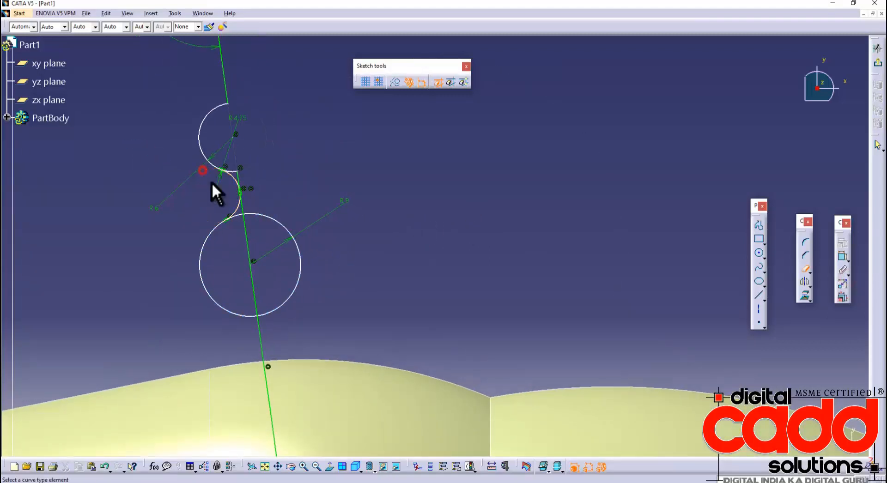
Step: Trim the upper arc's leftover stub and the slanted line segments between the upper arc and the lower circle
mouse_move(212, 182)
middle_mouse_down()
mouse_move(307, 240)
mouse_move(301, 175)
mouse_move(418, 291)
mouse_move(414, 282)
middle_mouse_up()
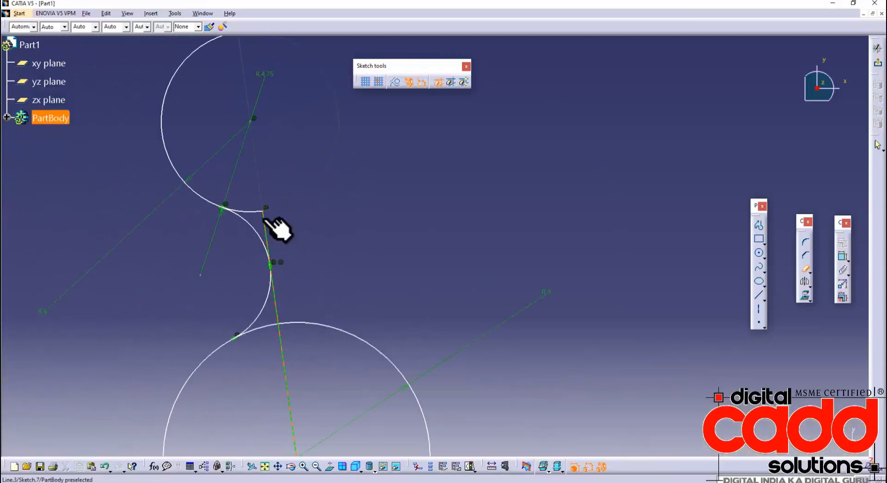
left_click(253, 212)
left_click(262, 222)
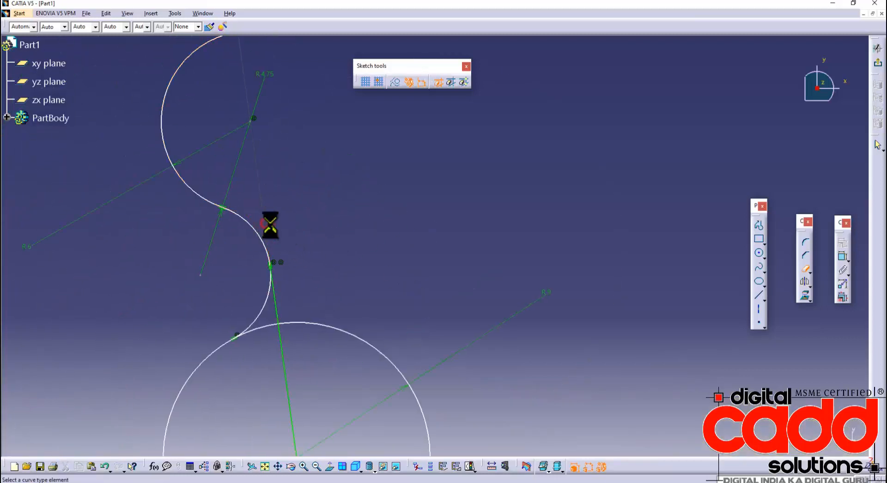
left_click(276, 301)
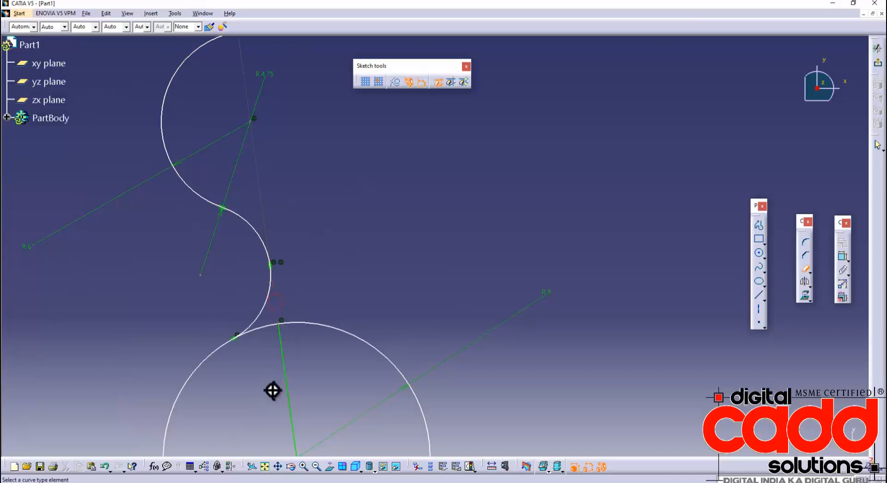
Step: Trim the lower circle's short top piece, its right side and the line segment inside it, leaving only its left arc
middle_click_drag(275, 388, 319, 263)
left_click(323, 240)
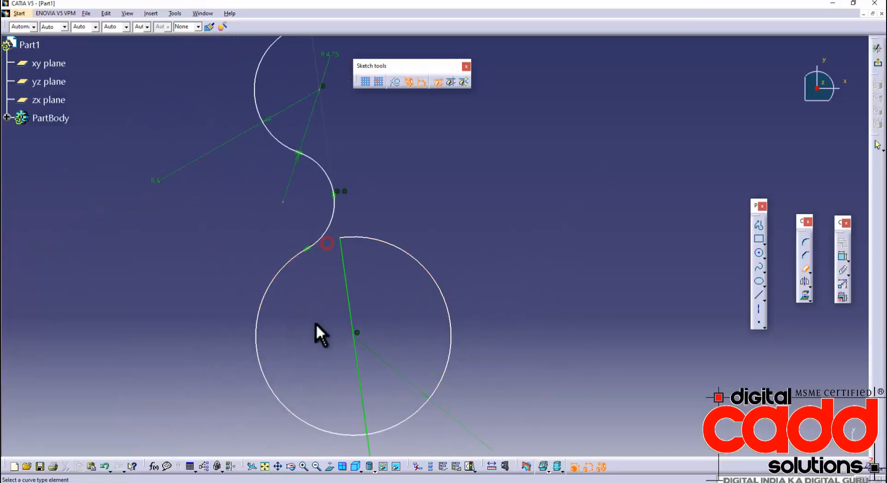
middle_click_drag(317, 330, 292, 279)
left_click(334, 311)
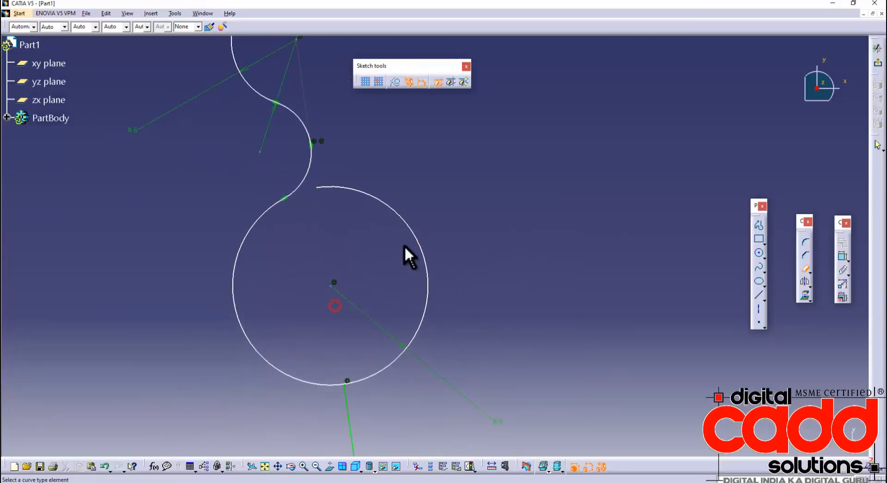
left_click(409, 223)
mouse_move(461, 309)
middle_mouse_down()
mouse_move(430, 269)
mouse_move(434, 310)
middle_mouse_up()
middle_click_drag(461, 208, 435, 278)
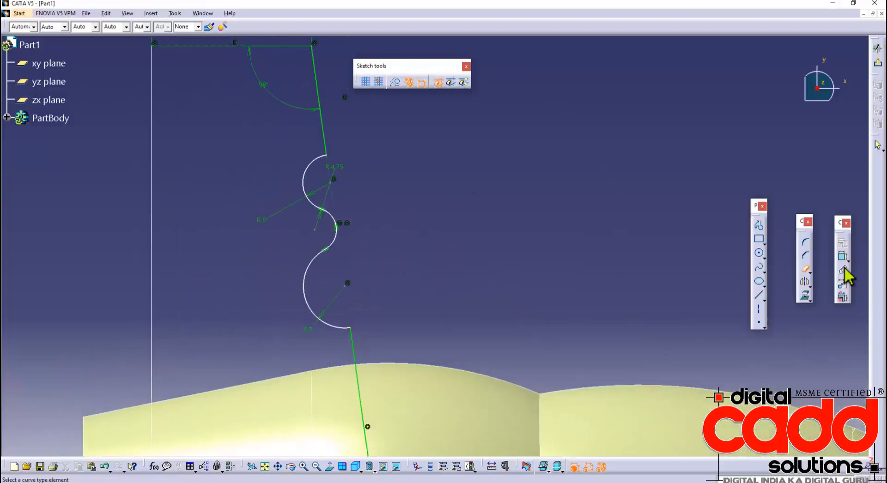
left_click(805, 267)
left_click(527, 264)
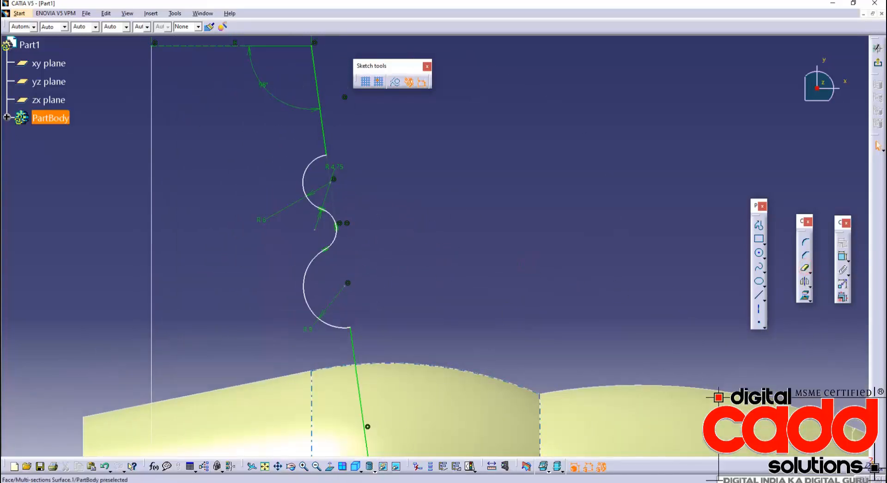
Step: Check the figure in the book PDF, return to CATIA and round the upper line-to-arc junction with a 7 mm corner
key("alt+Tab")
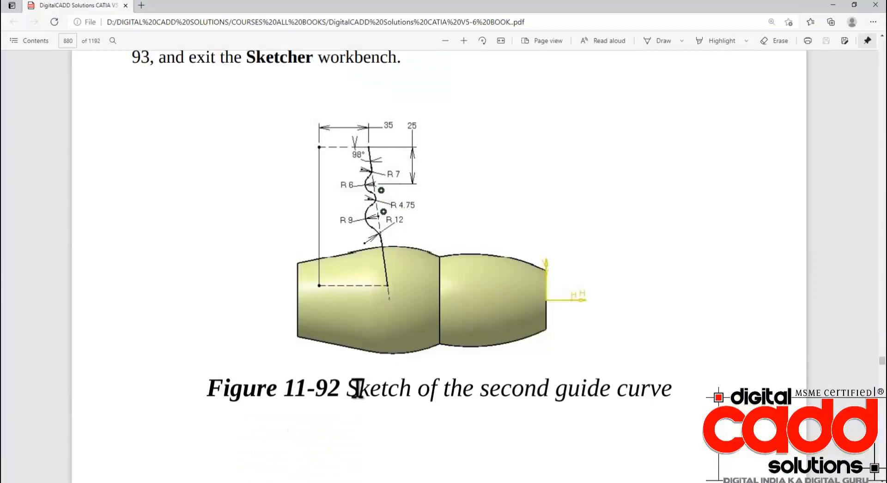
key("alt+Tab")
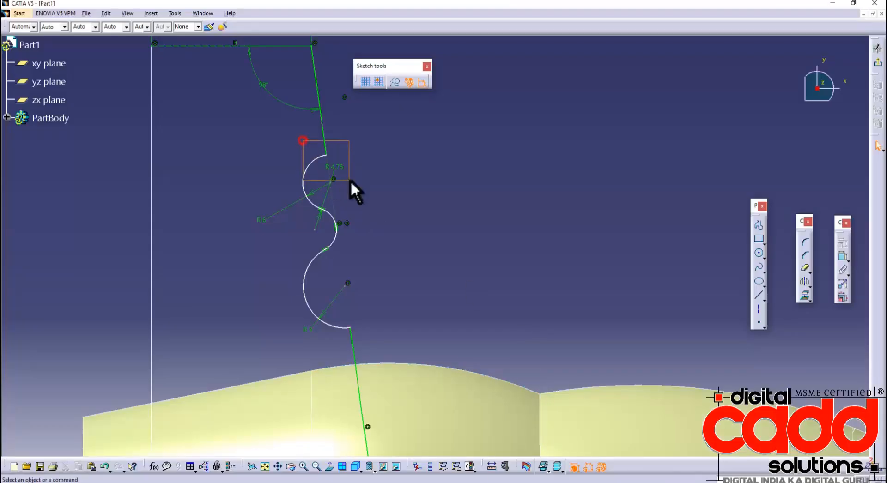
left_click(806, 241)
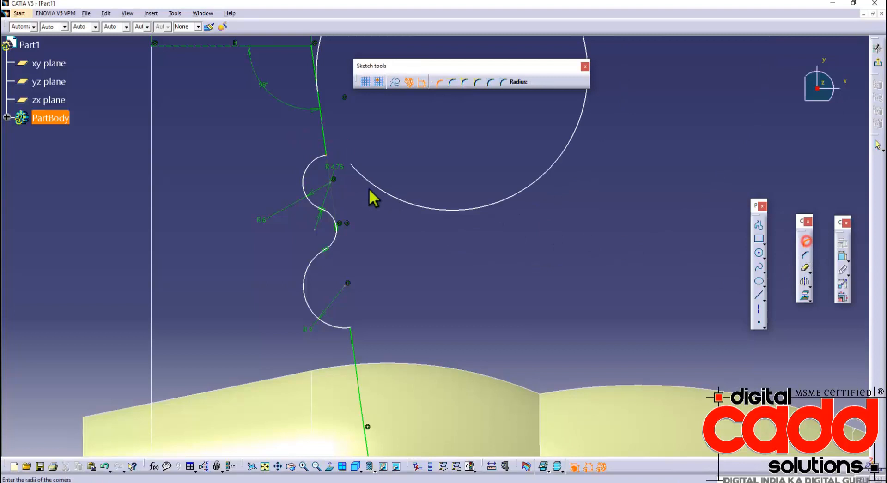
double_click(318, 145)
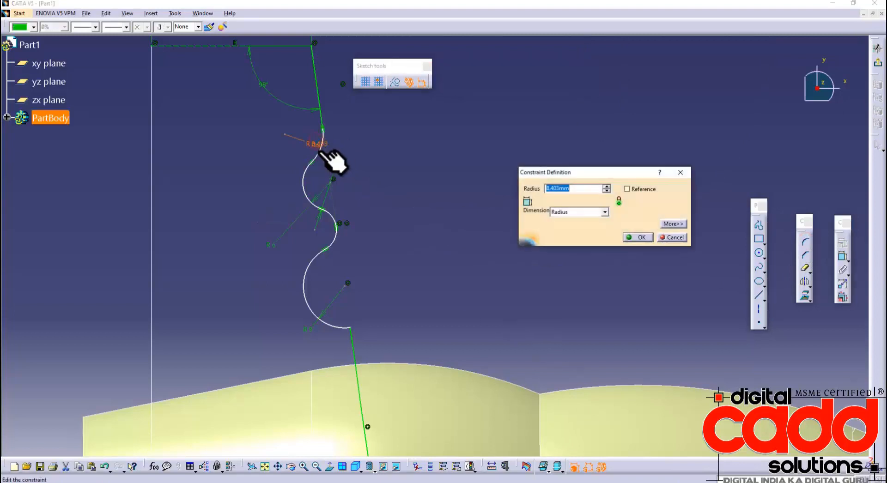
type("7")
key("Return")
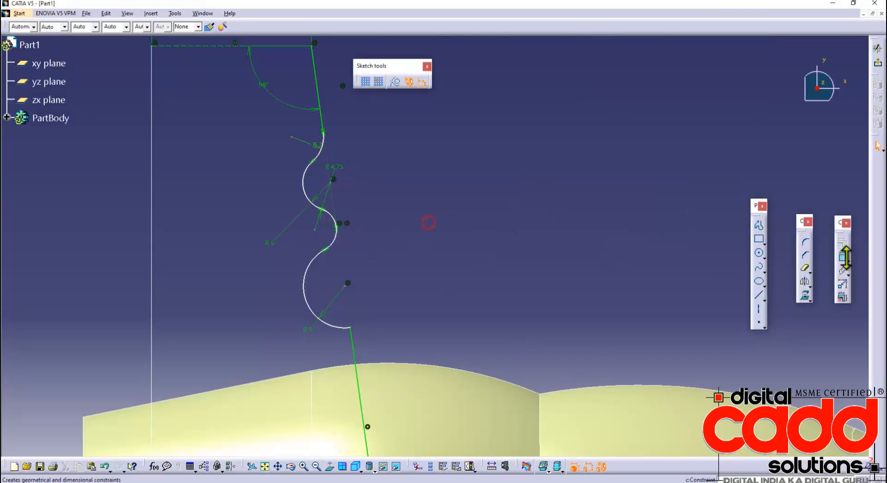
Step: Round the junction between the lower arc and the slanted line below it with a 12 mm corner
left_click(804, 242)
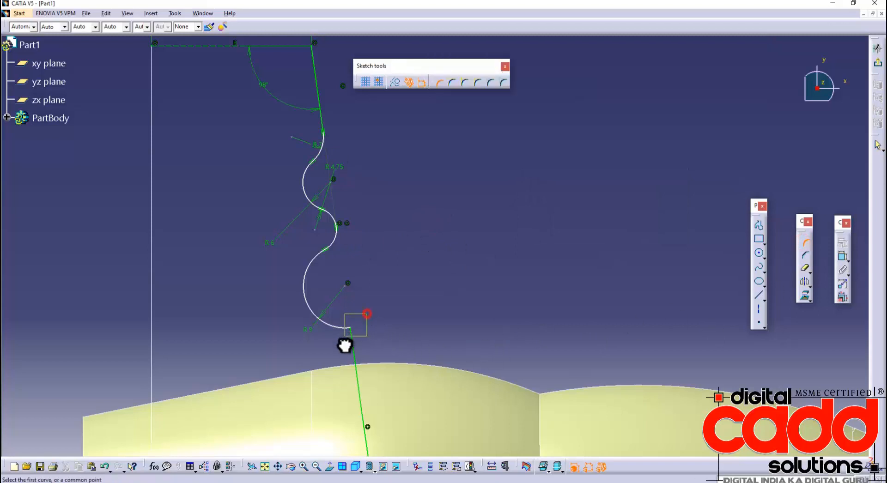
left_click(350, 330)
left_click(346, 344)
double_click(340, 347)
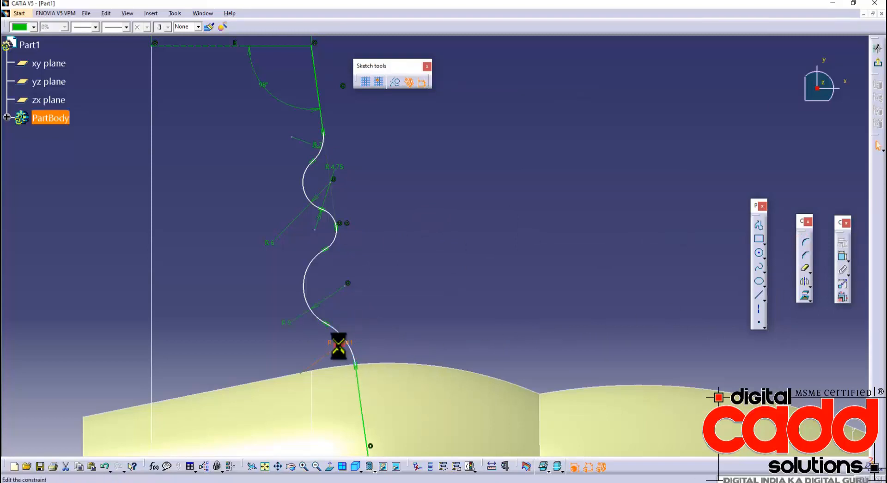
type("12")
key("Return")
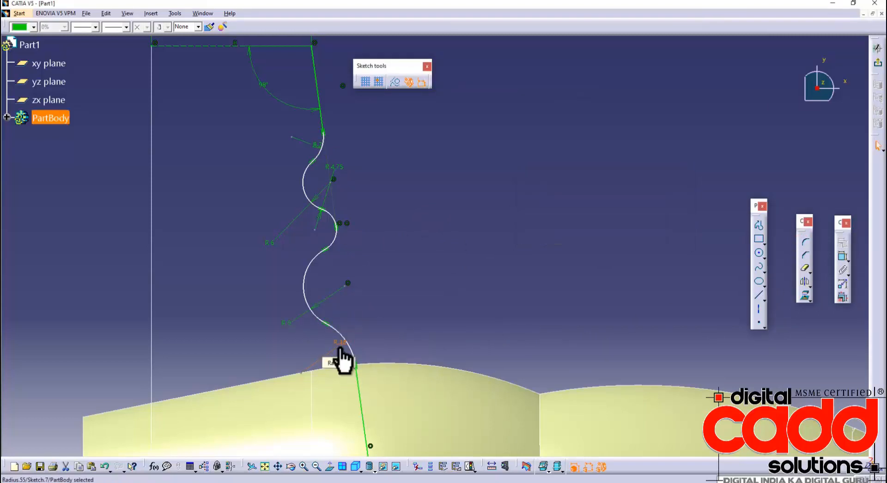
left_click(461, 290)
middle_click_drag(460, 290, 458, 257)
left_click(428, 243)
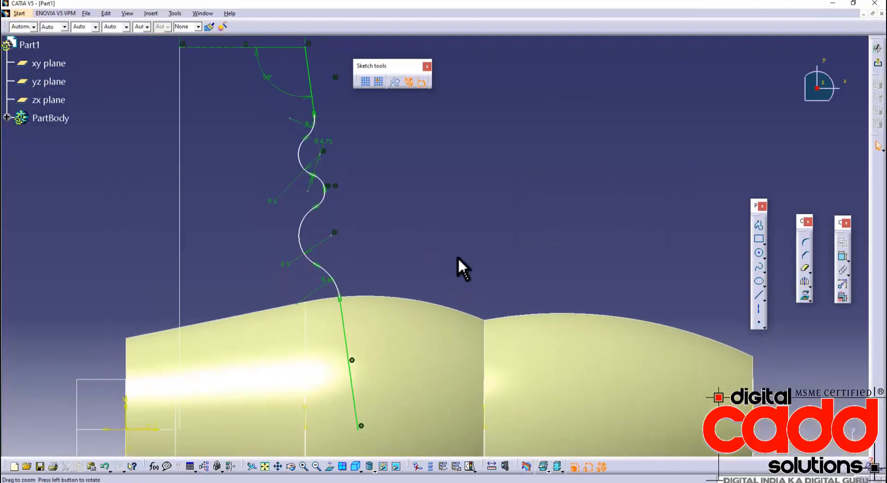
Step: Constrain the guide curve's upper and lower slanted line segments to be parallel
left_click(311, 82)
left_click(346, 342)
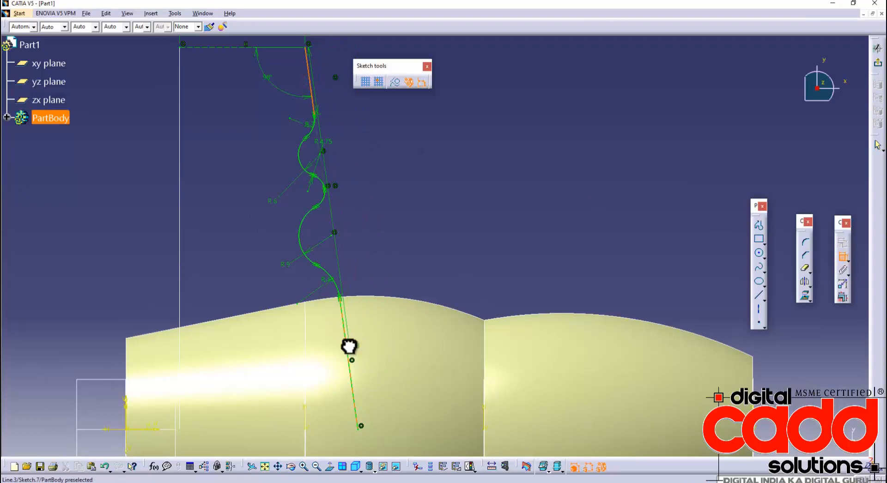
right_click(392, 212)
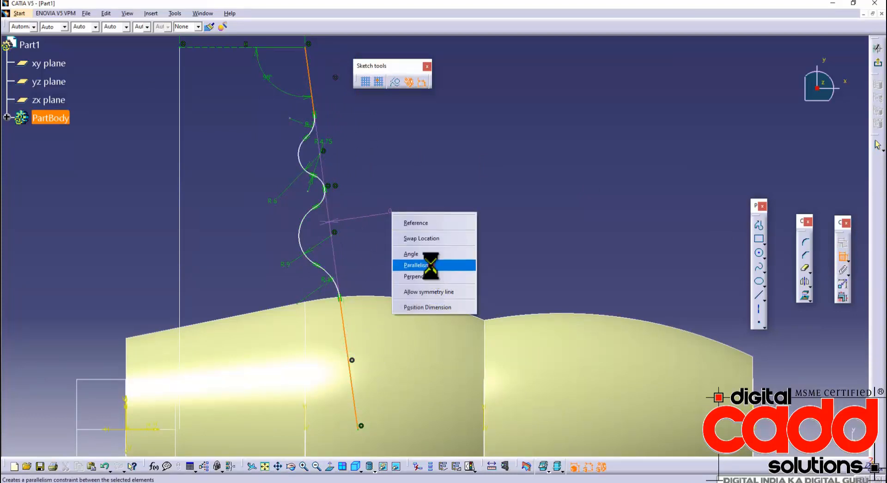
left_click(430, 265)
left_click(454, 234)
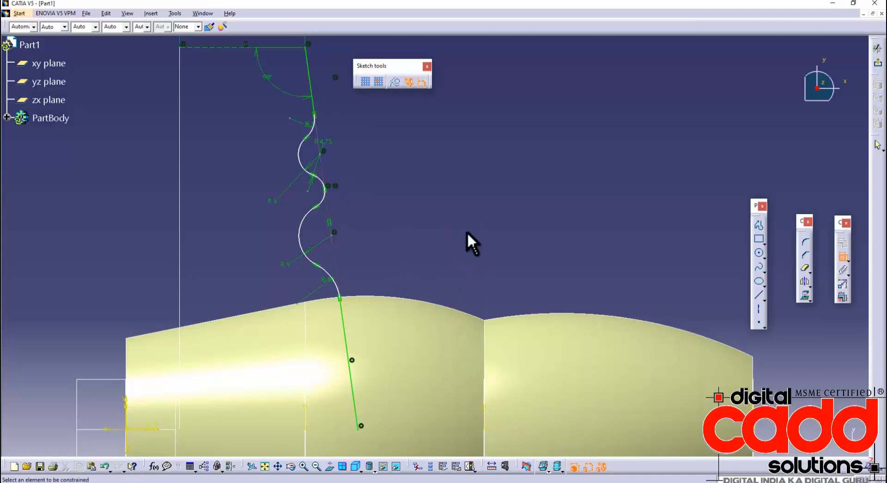
Step: Switch to the book PDF and check the second guide curve's dimensions in Figure 11-92
mouse_move(411, 237)
middle_mouse_down()
mouse_move(382, 226)
mouse_move(361, 270)
middle_mouse_up()
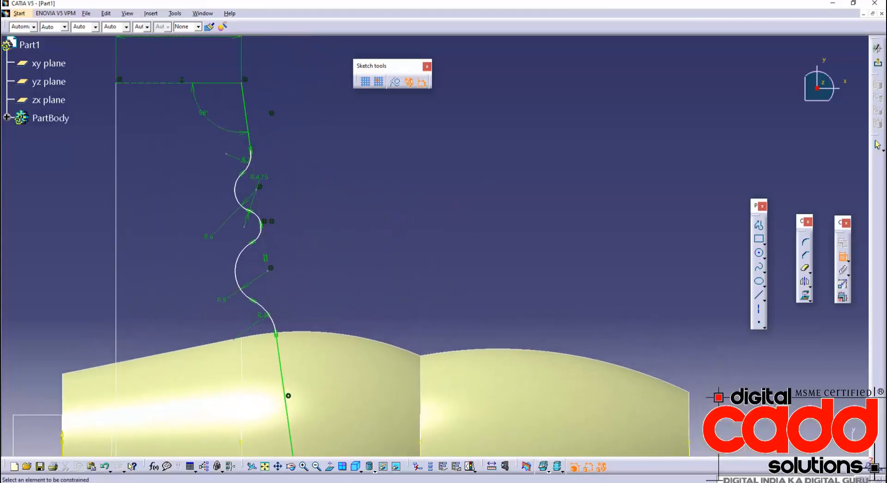
key("alt+Tab")
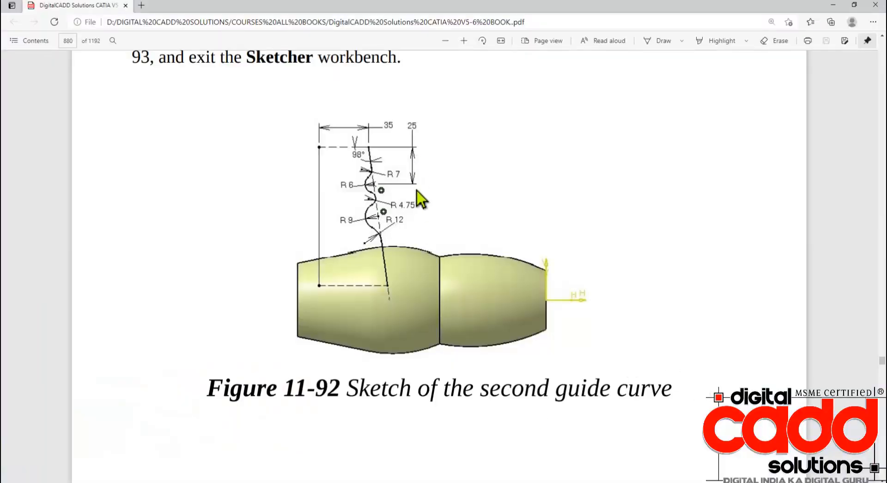
Step: Switch to CATIA V5, constrain the R6 arc's centre 25 mm below the horizontal construction line, and exit the sketch
key("alt+Tab")
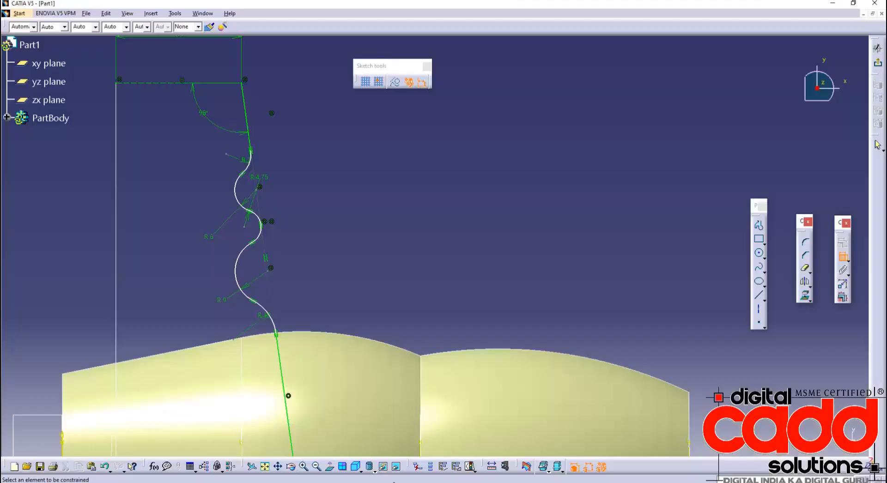
left_click(228, 85)
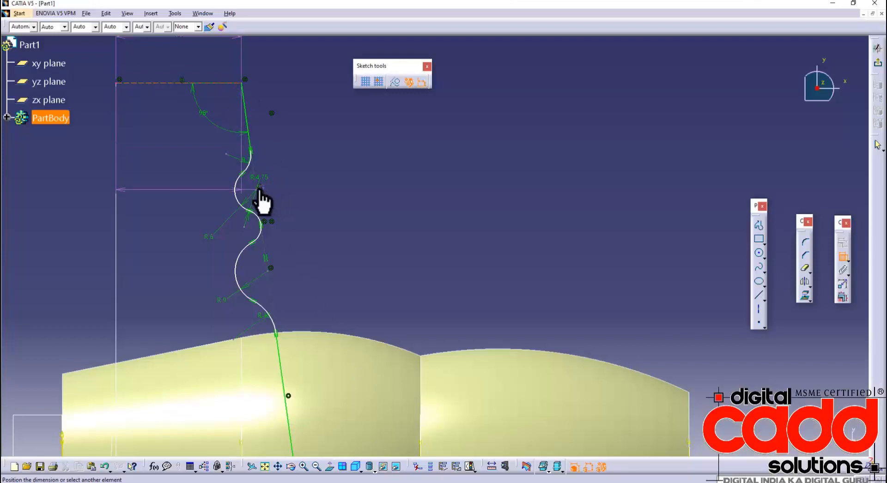
left_click(260, 187)
left_click(341, 143)
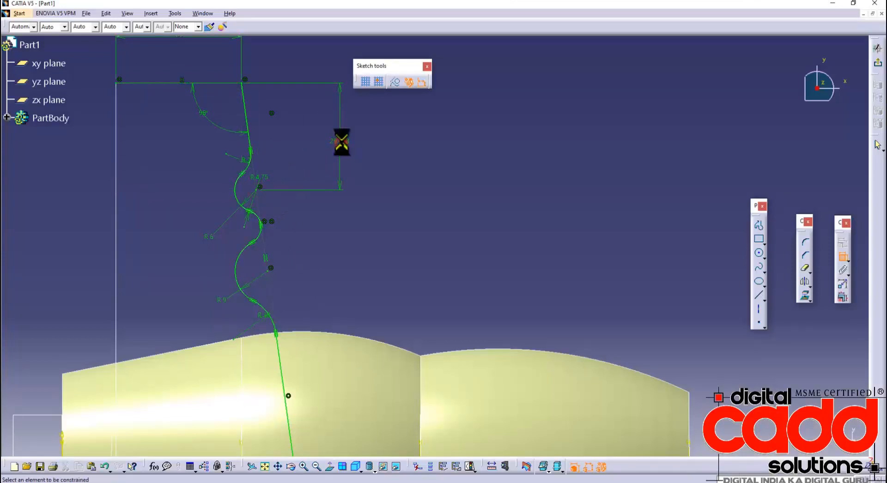
double_click(341, 142)
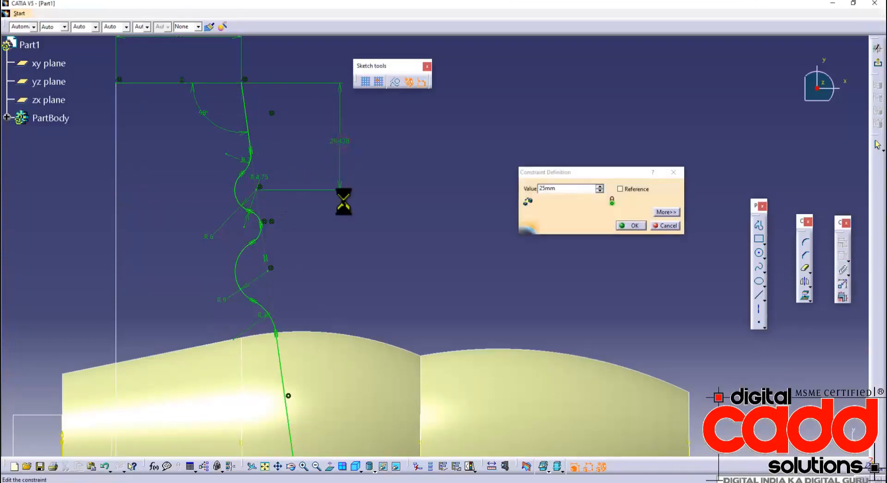
key("Return")
mouse_move(446, 282)
middle_mouse_down()
mouse_move(432, 251)
mouse_move(409, 240)
mouse_move(419, 258)
mouse_move(394, 262)
mouse_move(429, 253)
mouse_move(390, 283)
mouse_move(413, 296)
middle_mouse_up()
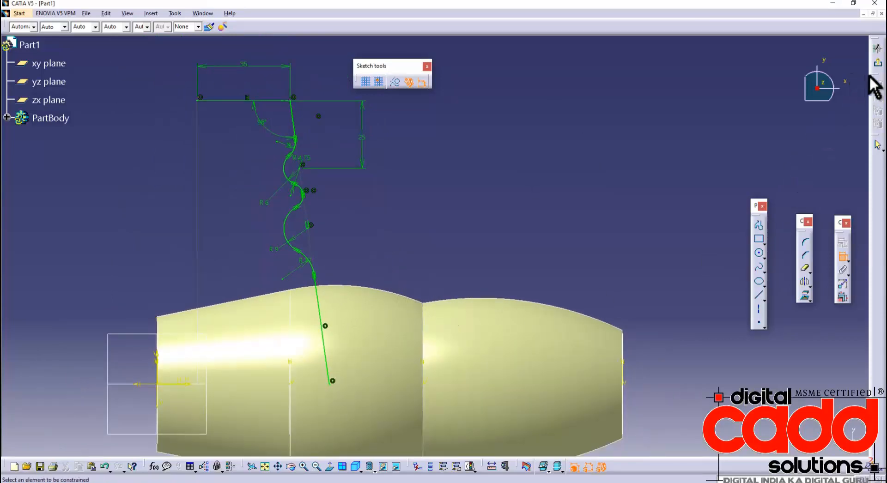
left_click(877, 63)
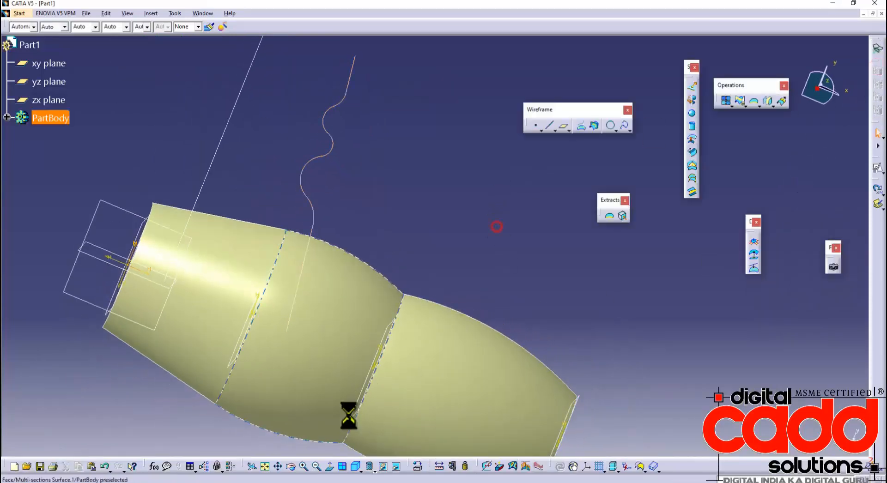
Step: Create a plane parallel to the existing vertical reference plane, passing through the outer endpoint of the straight guide curve
left_click(355, 465)
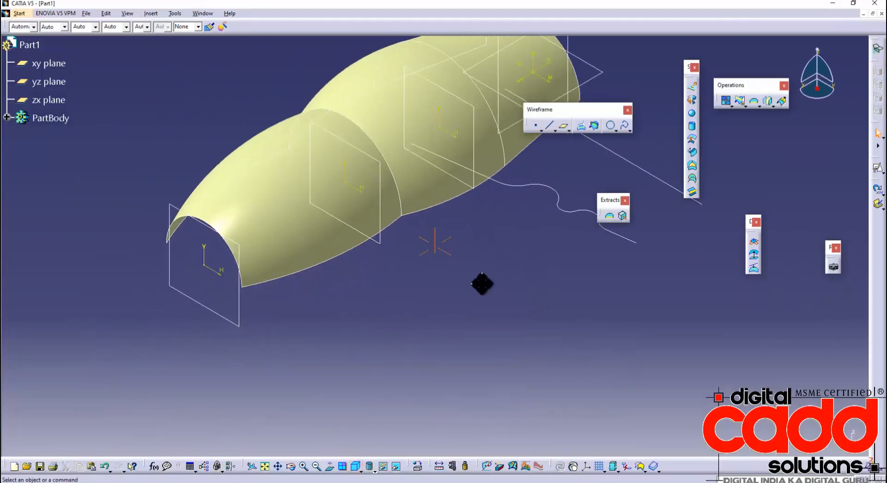
middle_click_drag(454, 358, 493, 365)
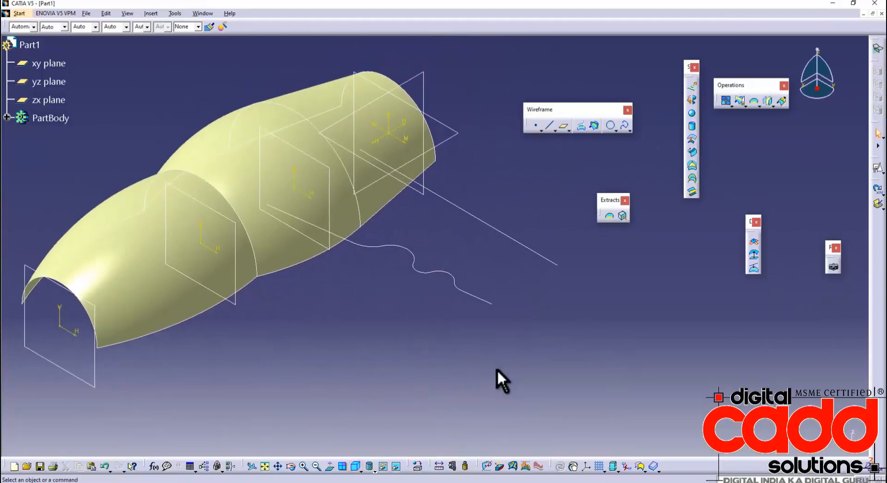
middle_click_drag(560, 362, 534, 346)
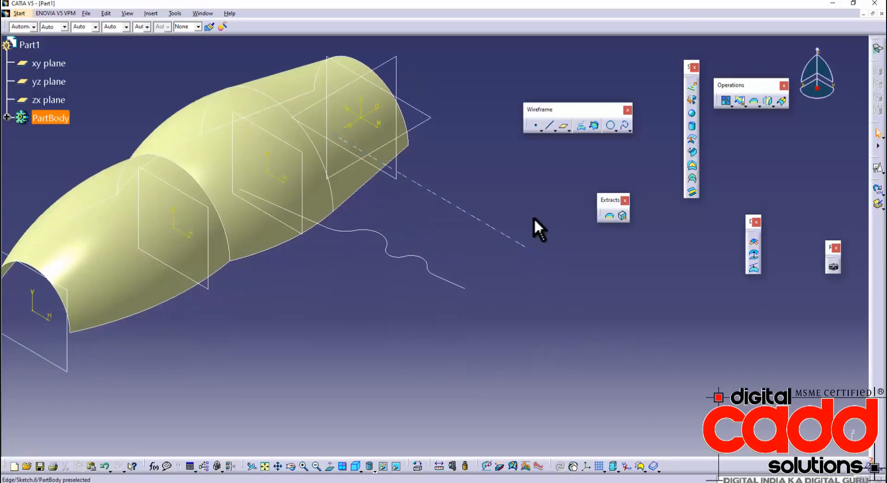
left_click(397, 55)
left_click(532, 251)
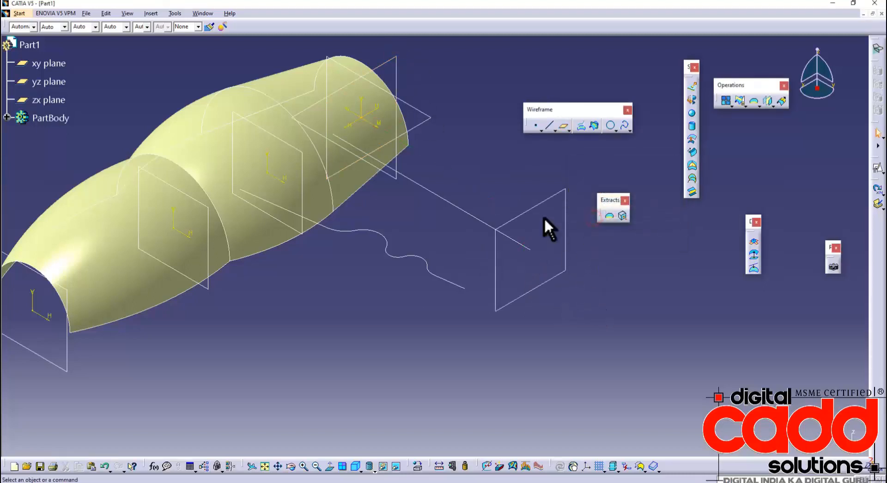
Step: Start a positioned sketch on the plane at the guide curve's end and draw an upper arc of about 21.4 mm radius centred on the horizontal axis
left_click(545, 199)
left_click(873, 171)
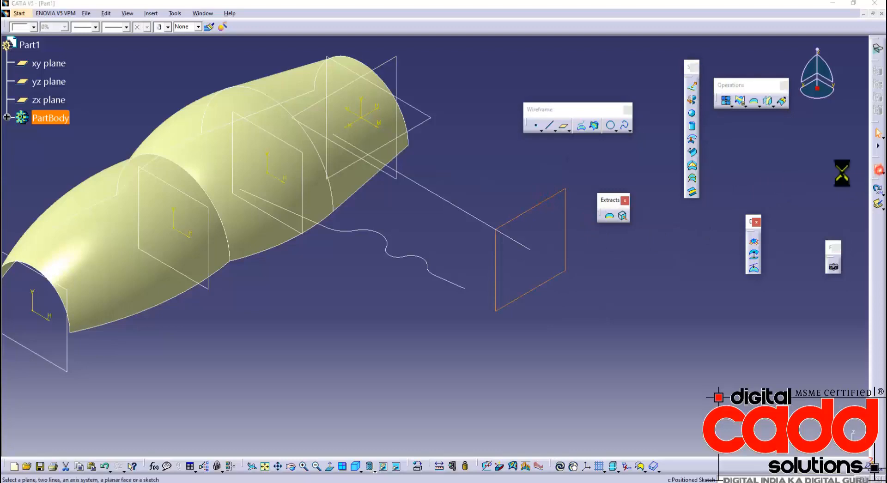
left_click(810, 310)
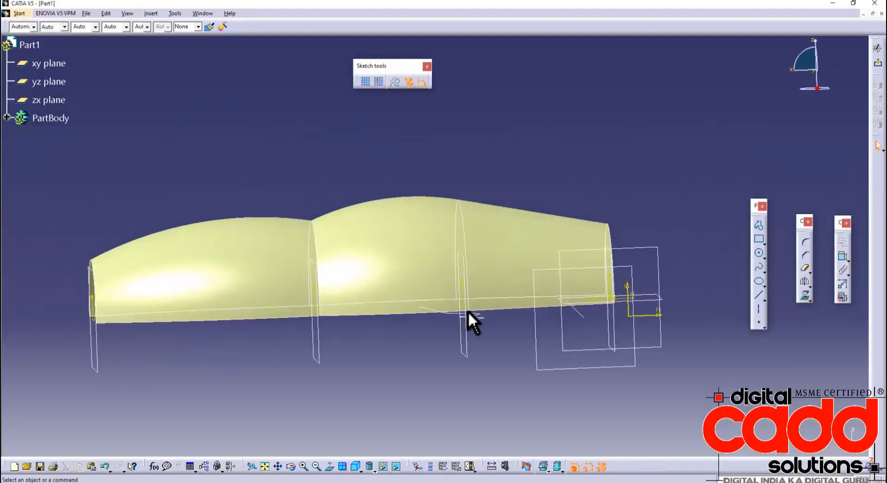
left_click(760, 254)
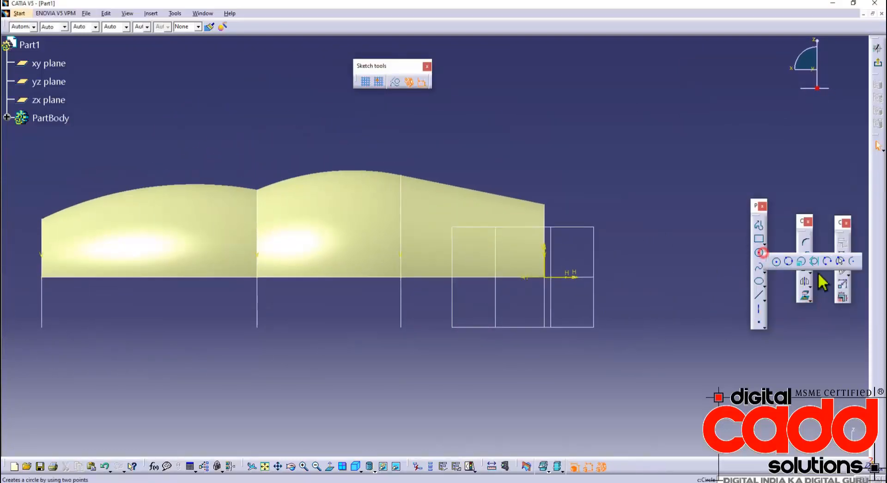
left_click(839, 263)
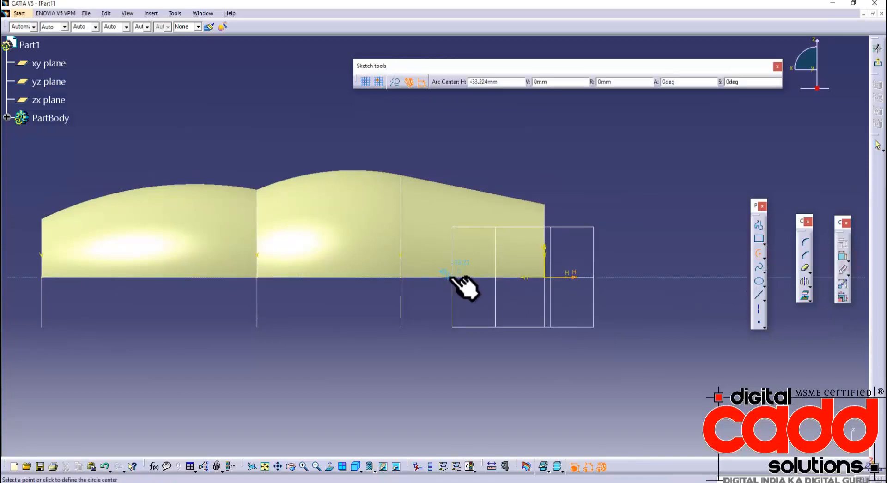
left_click(449, 277)
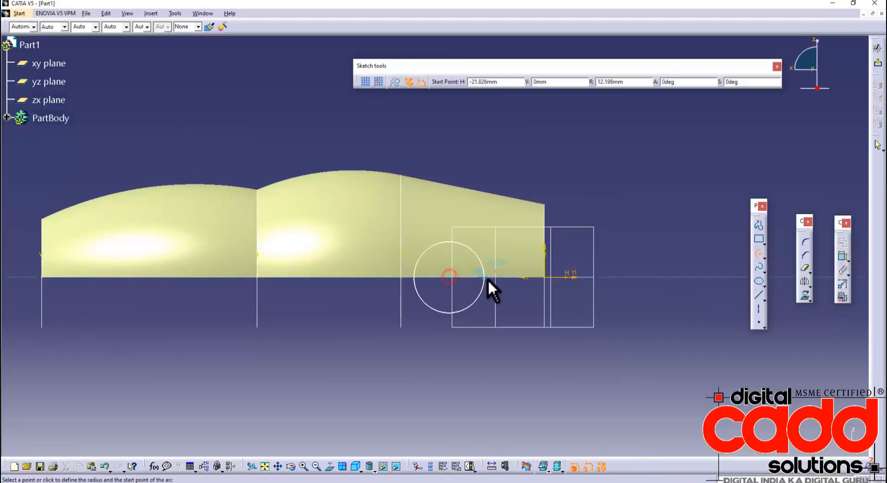
left_click(512, 278)
left_click(395, 277)
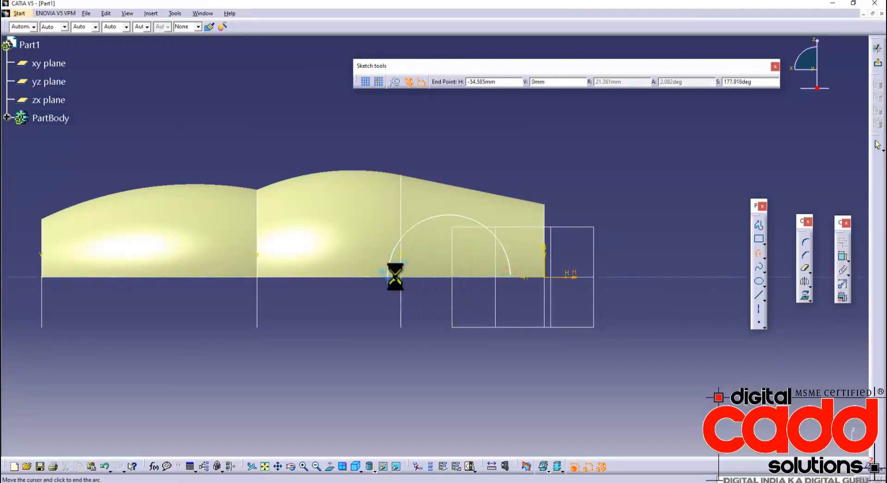
Step: Make one end of the arc coincident with the outer endpoint of the straight guide curve
mouse_move(406, 346)
middle_mouse_down()
mouse_move(485, 400)
mouse_move(501, 369)
mouse_move(495, 342)
middle_mouse_up()
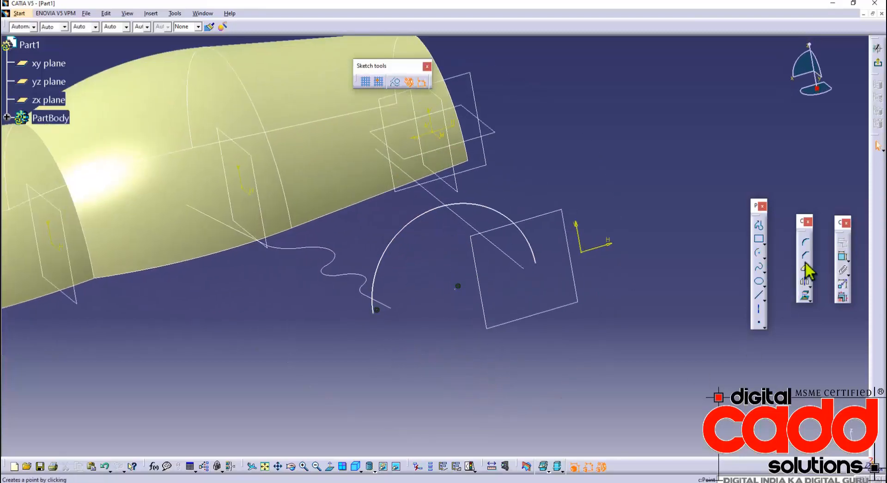
left_click(843, 257)
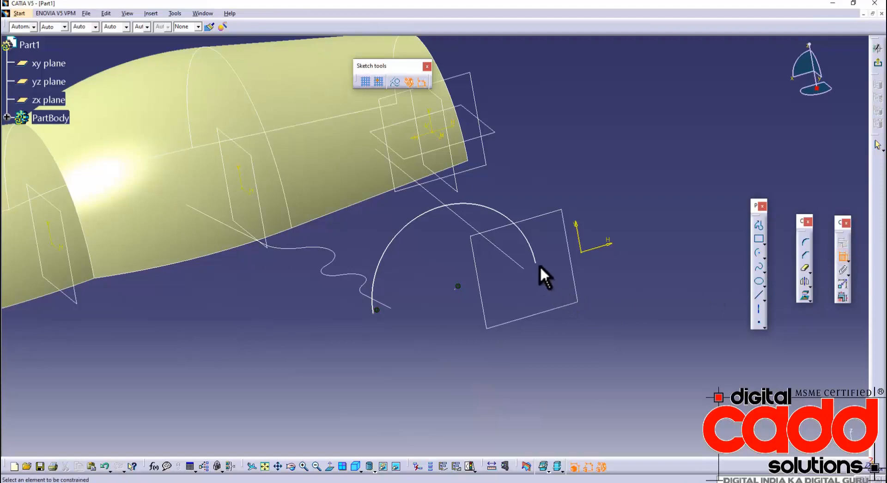
left_click(524, 269)
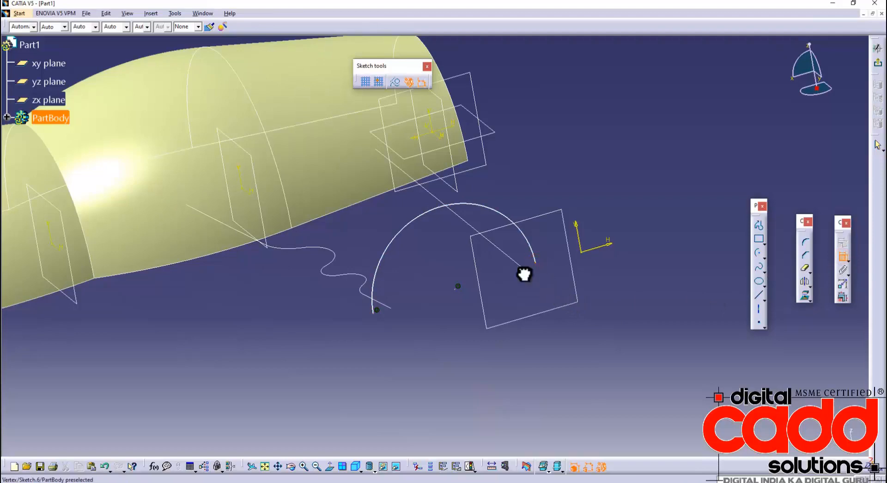
right_click(589, 150)
left_click(623, 216)
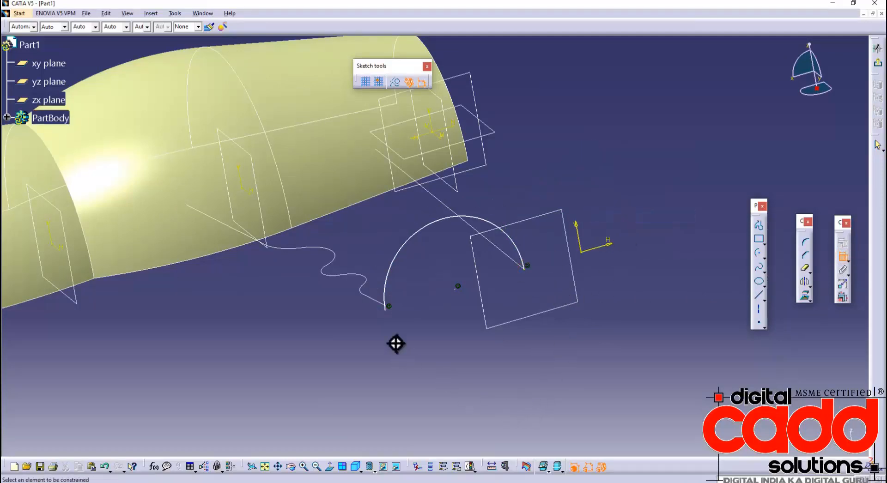
Step: Make the arc's other end coincident with the outer endpoint of the wavy guide curve and exit the sketch
mouse_move(396, 344)
middle_mouse_down()
mouse_move(403, 313)
mouse_move(359, 387)
middle_mouse_up()
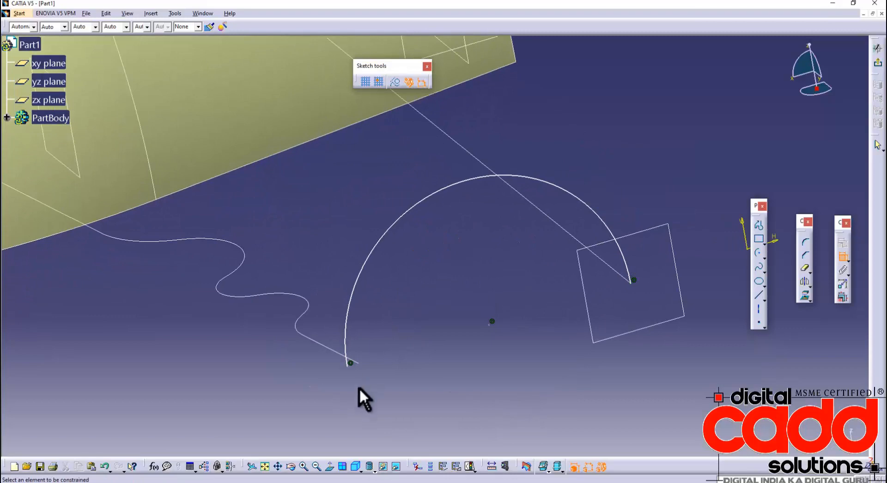
left_click(351, 366)
right_click(405, 260)
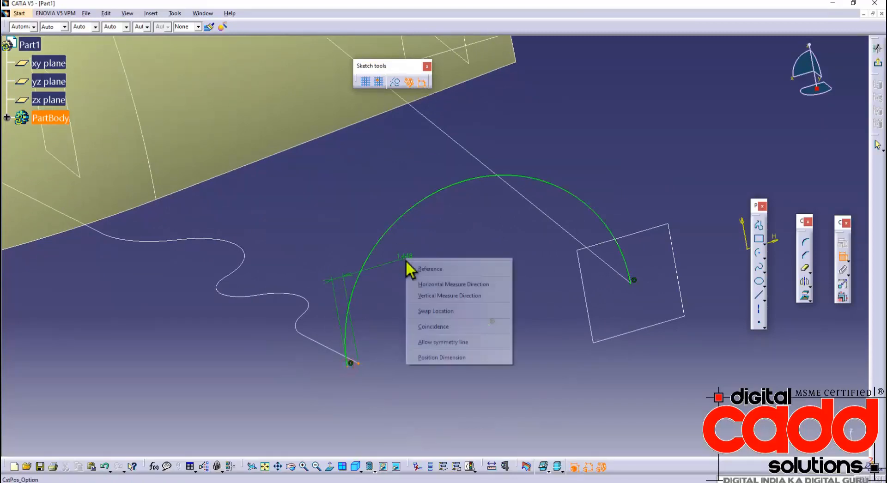
left_click(434, 327)
middle_click_drag(517, 381, 582, 391)
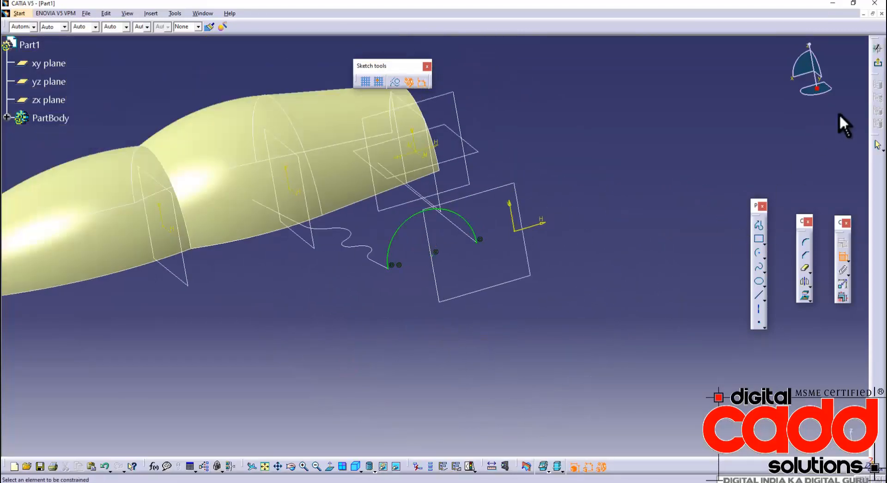
left_click(878, 62)
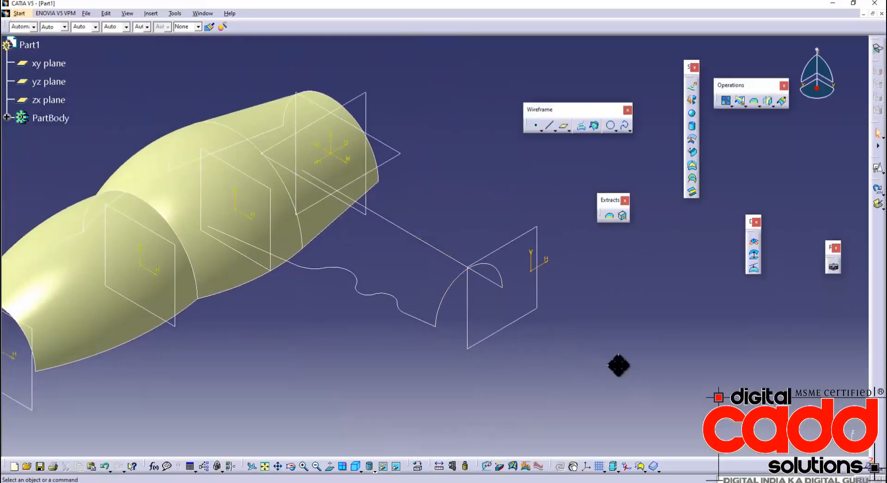
Step: Create a swept surface with two guide curves, using the arc as profile and the straight and wavy sketches as guide curves 1 and 2
middle_click_drag(618, 366, 594, 358)
left_click(692, 153)
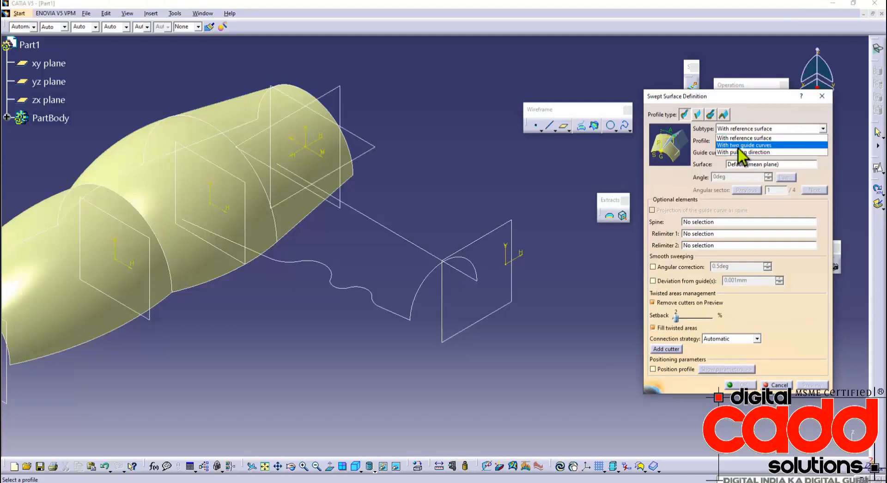
left_click(738, 144)
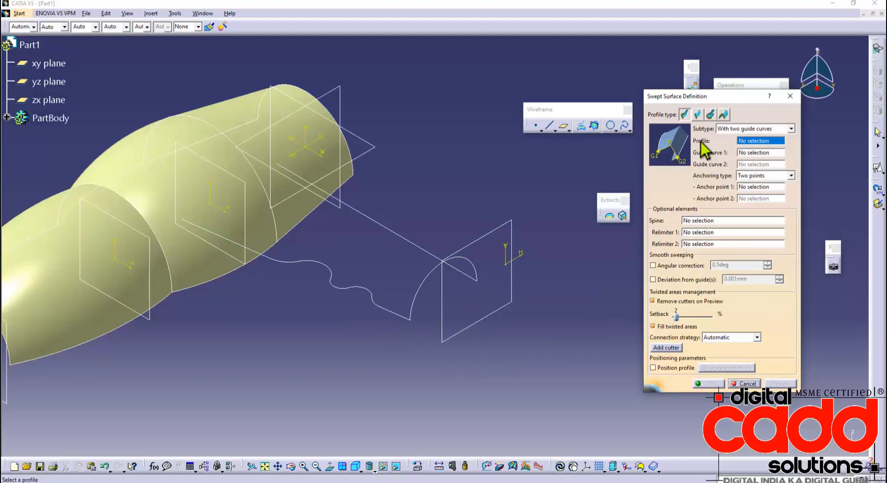
left_click(474, 265)
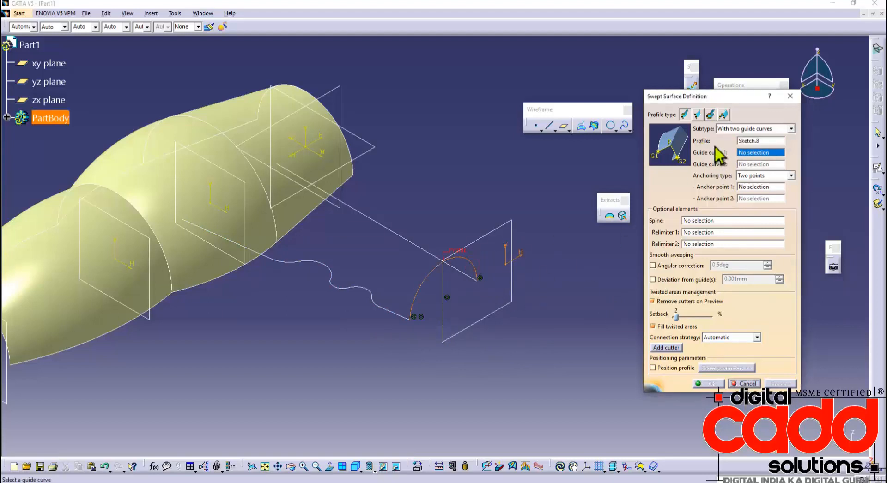
left_click(378, 227)
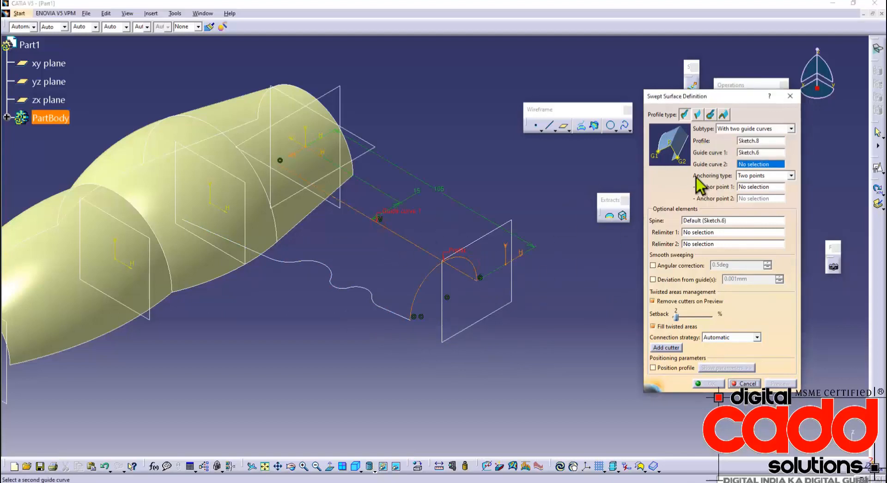
left_click(391, 307)
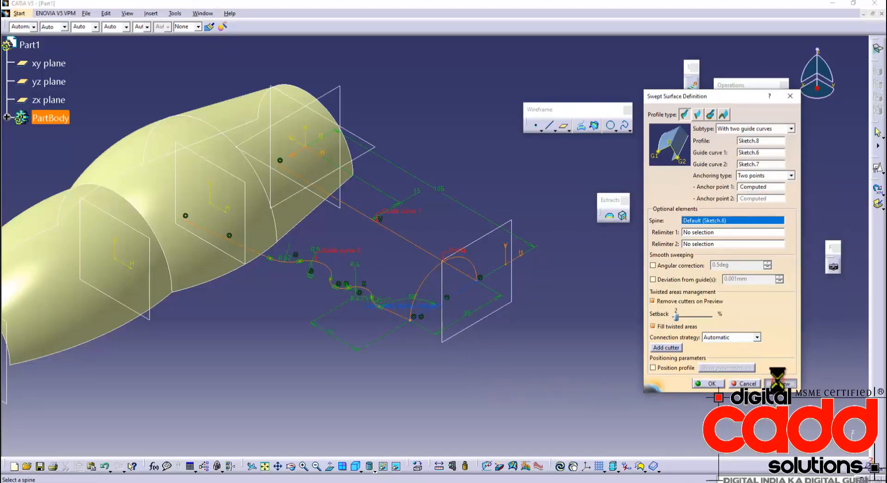
mouse_move(430, 353)
middle_mouse_down()
mouse_move(410, 342)
mouse_move(317, 150)
mouse_move(419, 209)
mouse_move(513, 307)
mouse_move(453, 53)
mouse_move(414, 206)
mouse_move(421, 350)
middle_mouse_up()
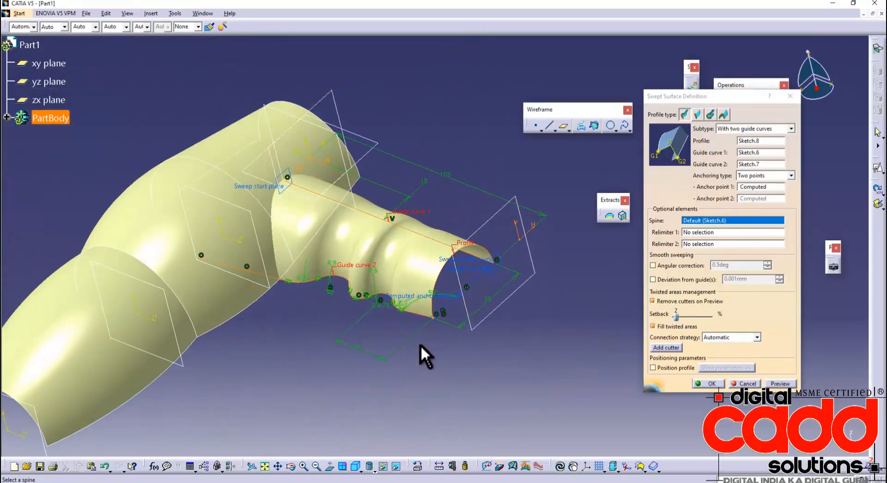
left_click(704, 385)
Step: Trim the swept handle surface and the multi-sections body surface against each other in Standard mode
middle_click_drag(494, 346, 604, 301)
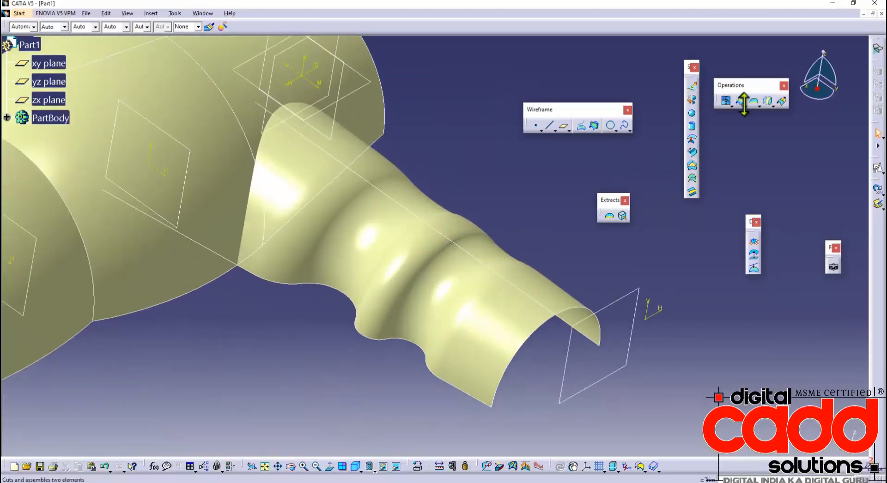
left_click(770, 117)
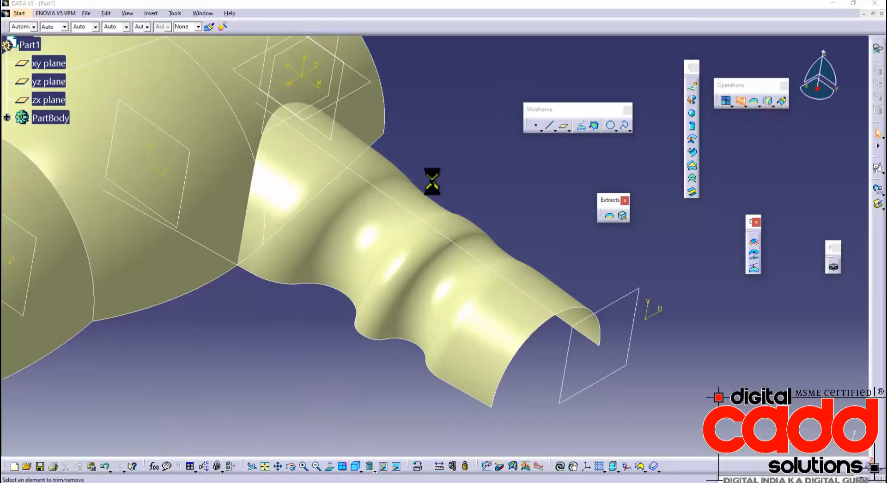
left_click(297, 159)
left_click(215, 131)
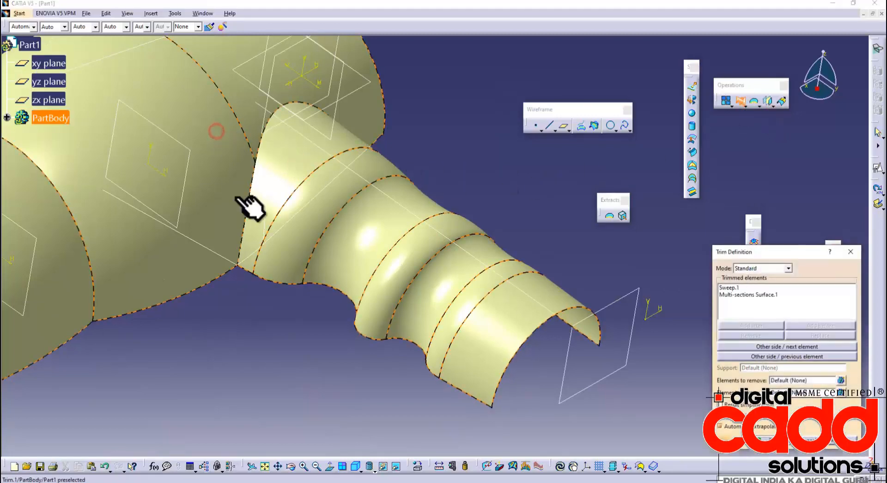
middle_click_drag(277, 226, 434, 323)
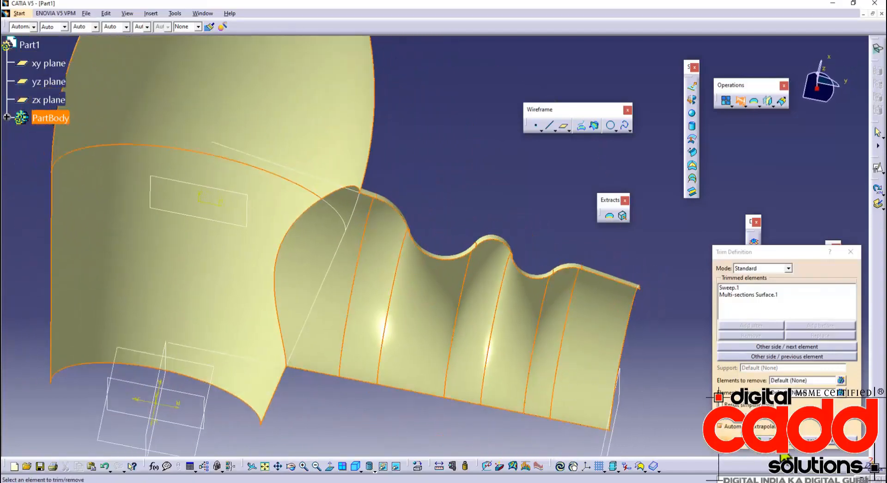
left_click(765, 440)
middle_click_drag(456, 163, 418, 342)
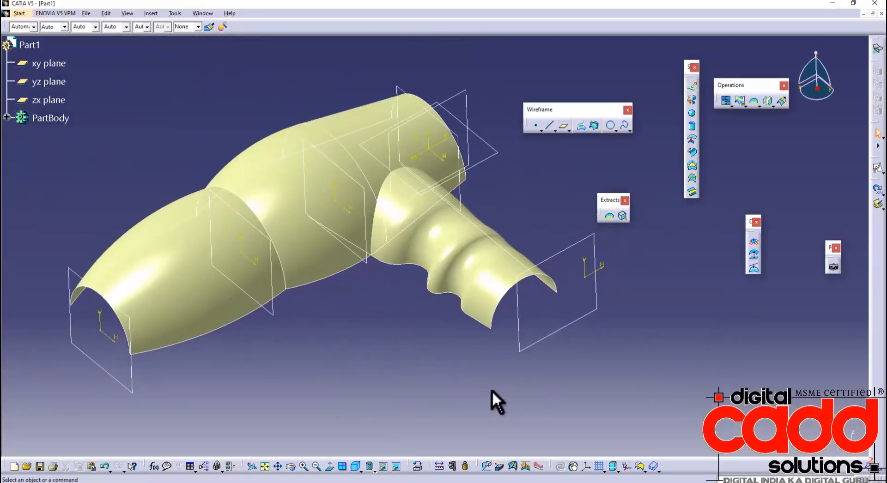
Step: Hide the construction plane at the outer end of the handle
middle_click_drag(492, 390, 472, 376)
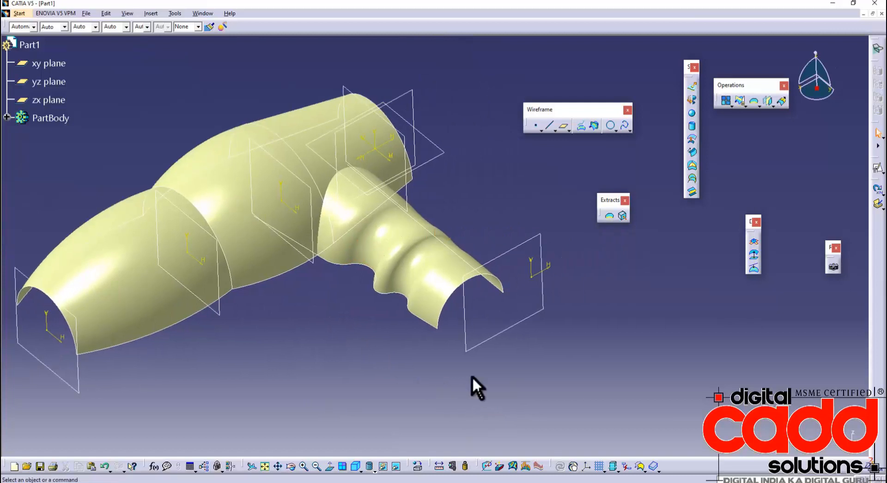
left_click(508, 252)
right_click(511, 266)
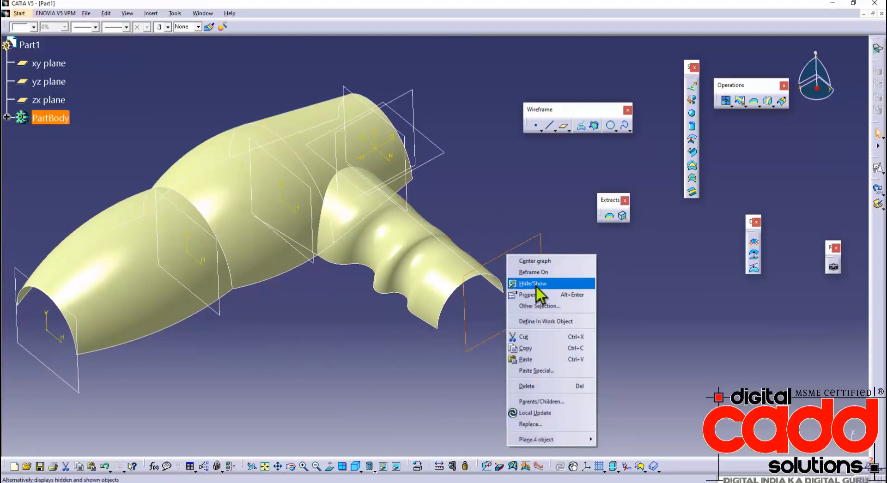
left_click(538, 287)
Step: Create a Point-Point line joining the two lower endpoints of the body's open end arc beside the handle
middle_click_drag(550, 340, 258, 343)
middle_click_drag(410, 272, 434, 259)
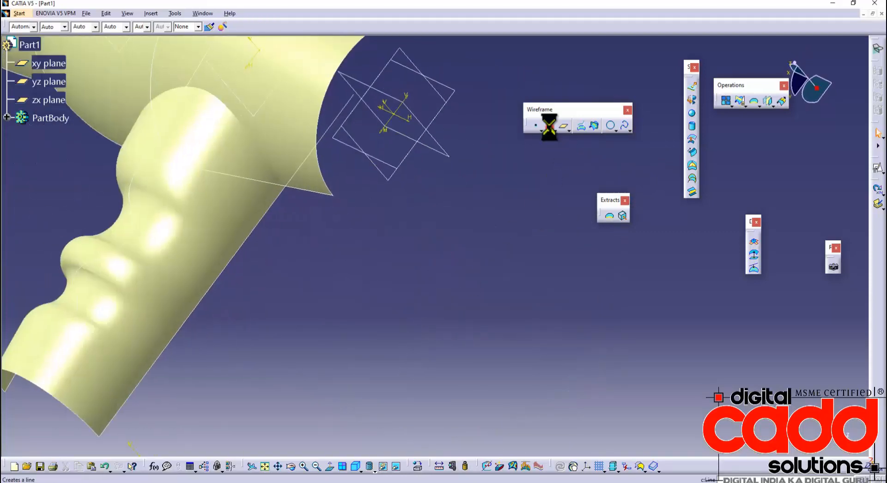
left_click(549, 126)
middle_click_drag(426, 200, 270, 307)
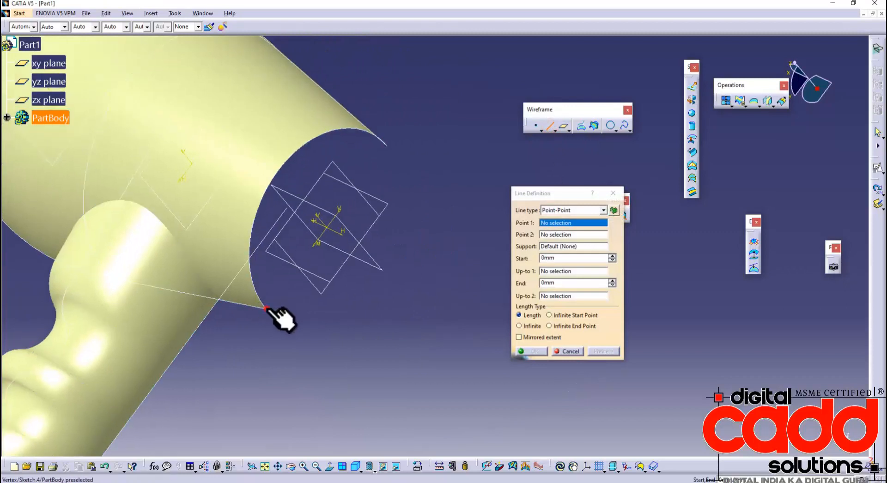
left_click(266, 308)
left_click(388, 145)
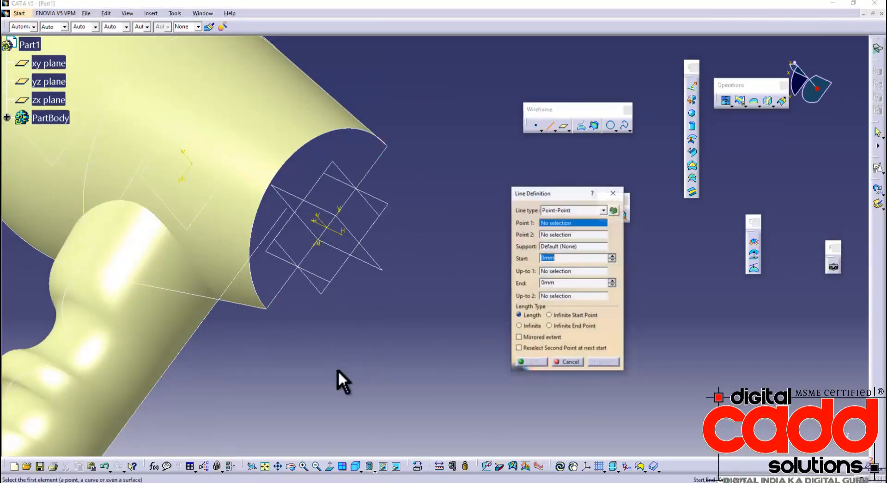
Step: Create a Point-Point line across the handle's open end, joining the outer endpoints of the wavy and straight guide curves
middle_click(341, 399)
middle_click_drag(239, 366, 297, 353)
left_click(223, 367)
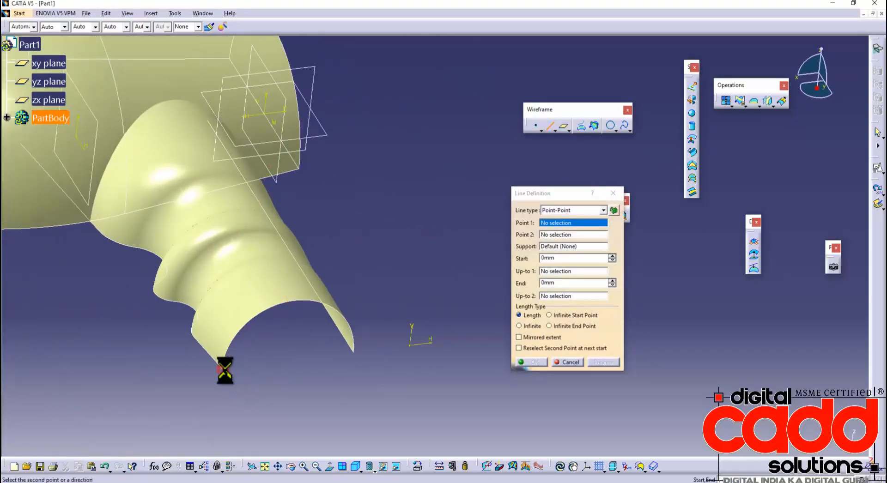
left_click(354, 352)
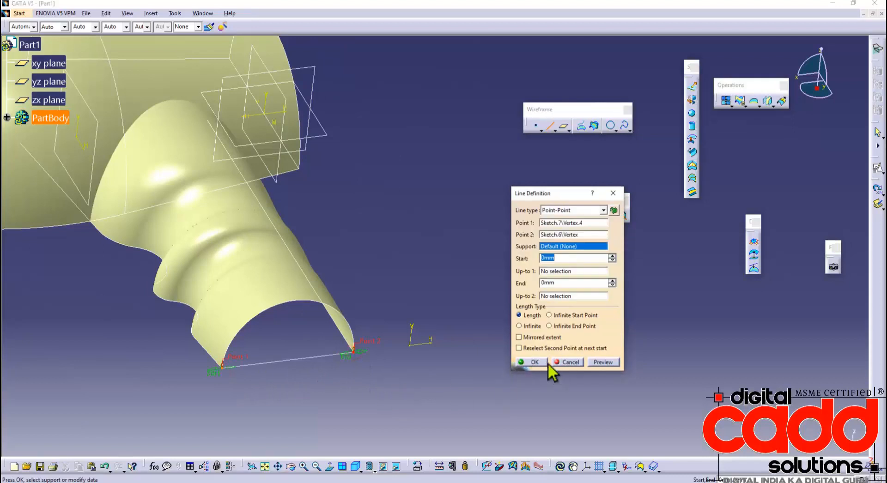
left_click(534, 365)
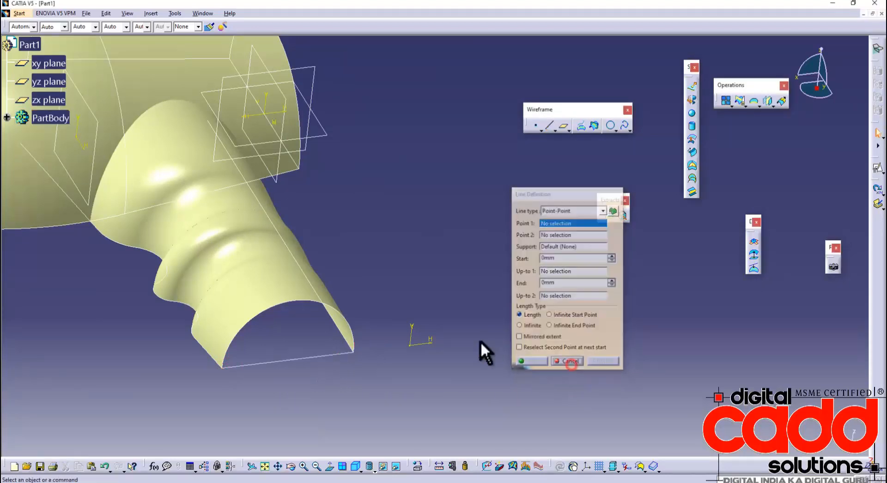
Step: Create a Fill surface closing the handle's end, bounded by its profile arc and the line across it
left_click(693, 165)
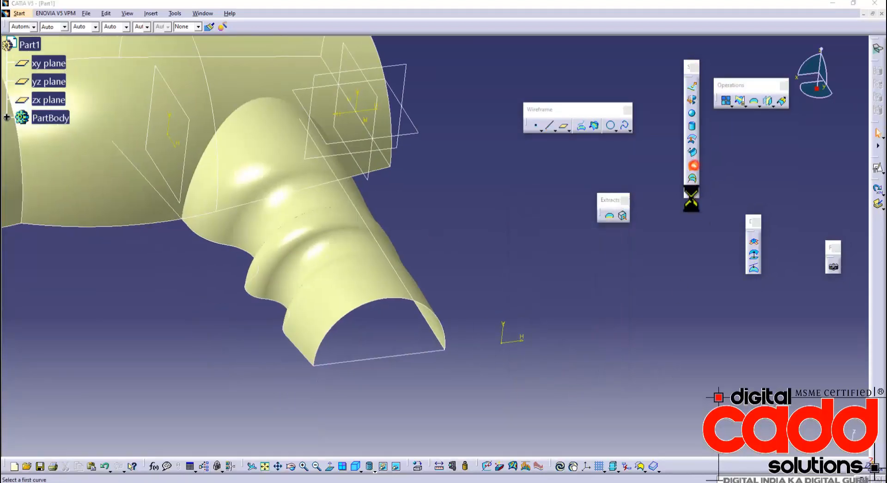
left_click(444, 350)
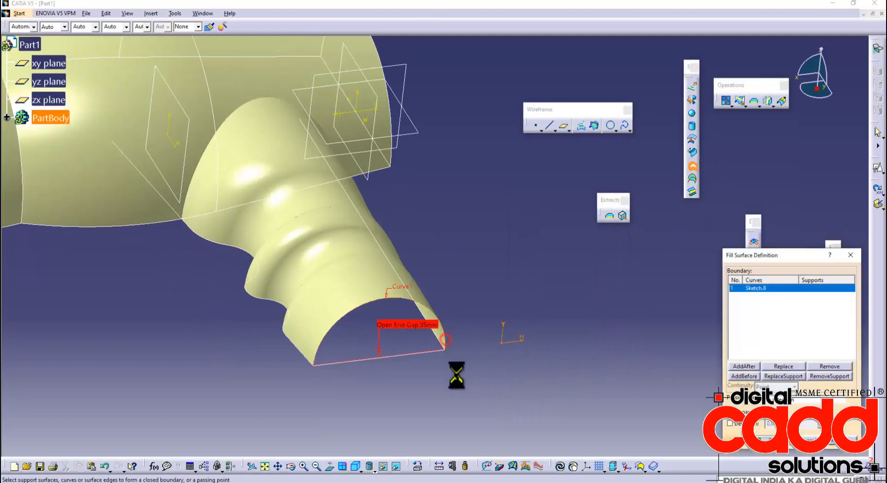
left_click(424, 354)
left_click(763, 440)
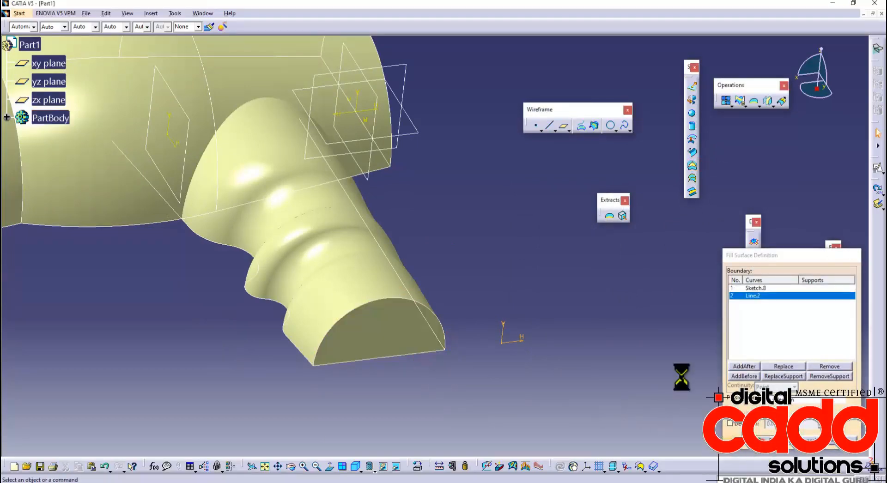
Step: Create a Fill surface closing the body's open end beside the handle, bounded by its section arc and closing line
middle_click_drag(524, 296, 311, 369)
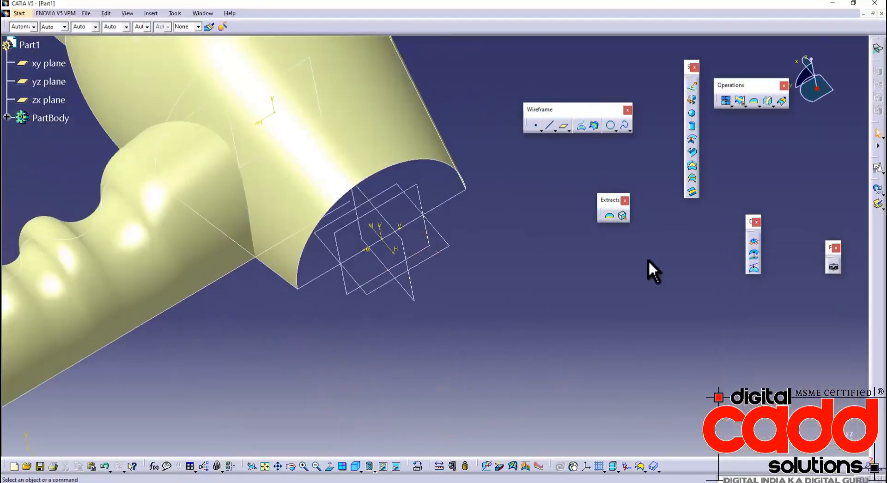
left_click(692, 166)
middle_click_drag(469, 200, 445, 209)
left_click(445, 215)
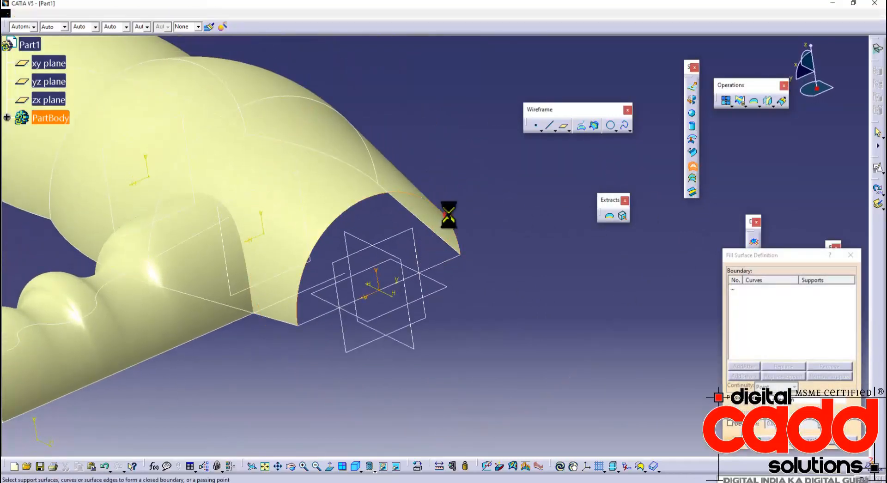
left_click(442, 264)
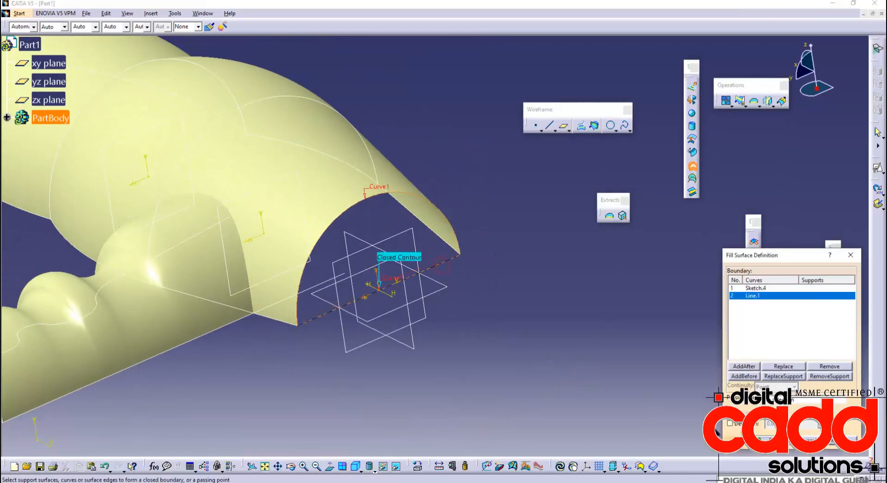
left_click(765, 437)
Step: Hide the handle's straight guide curve, profile arc, closing line and wavy guide curve
middle_click_drag(240, 325, 357, 307)
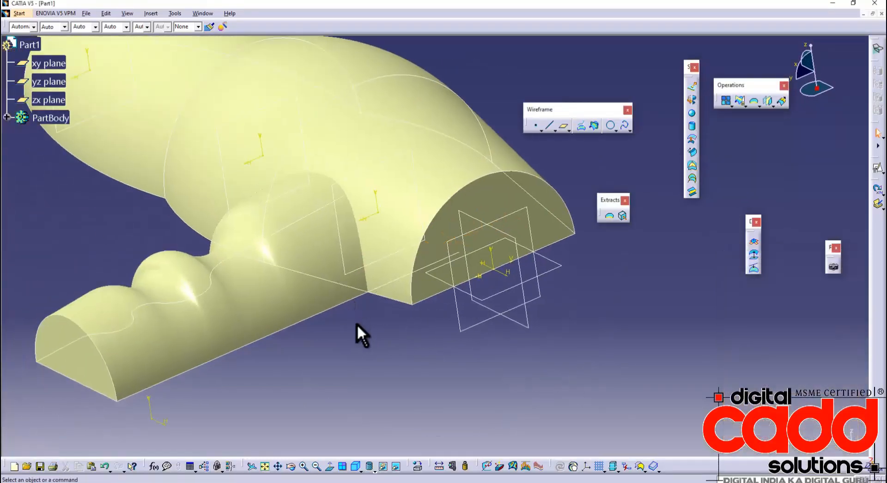
right_click(231, 360)
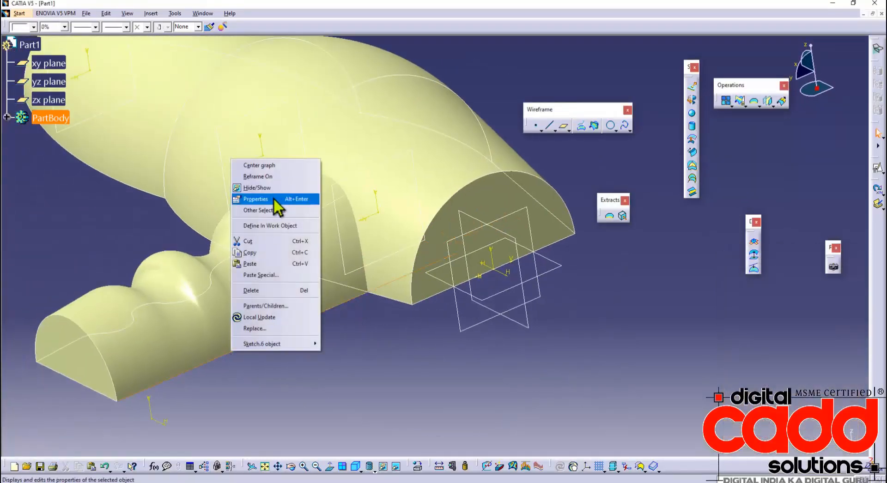
left_click(275, 186)
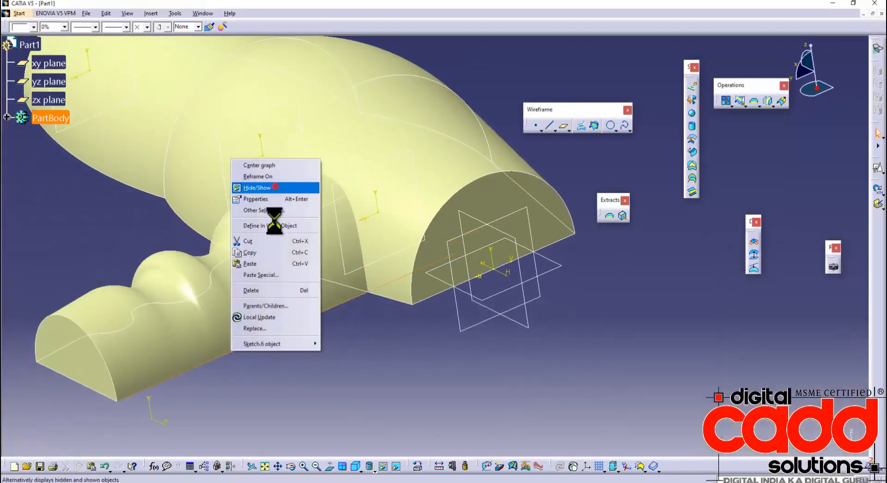
right_click(113, 384)
left_click(122, 219)
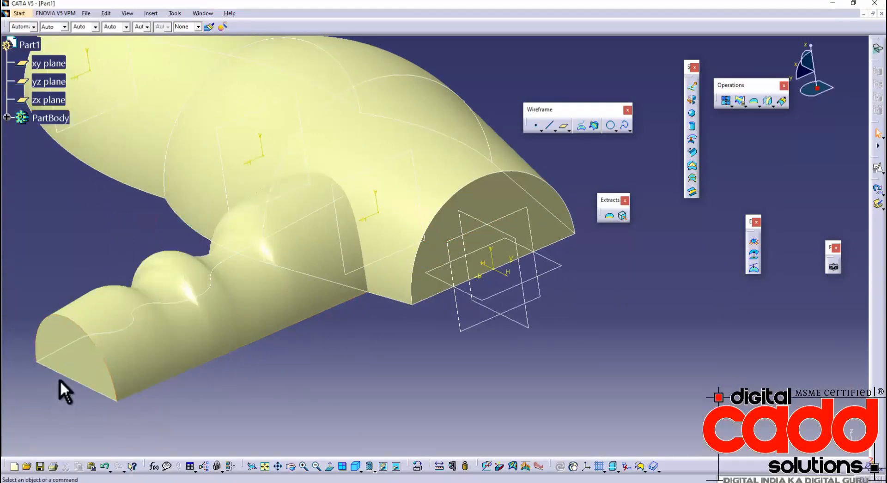
right_click(65, 378)
left_click(104, 217)
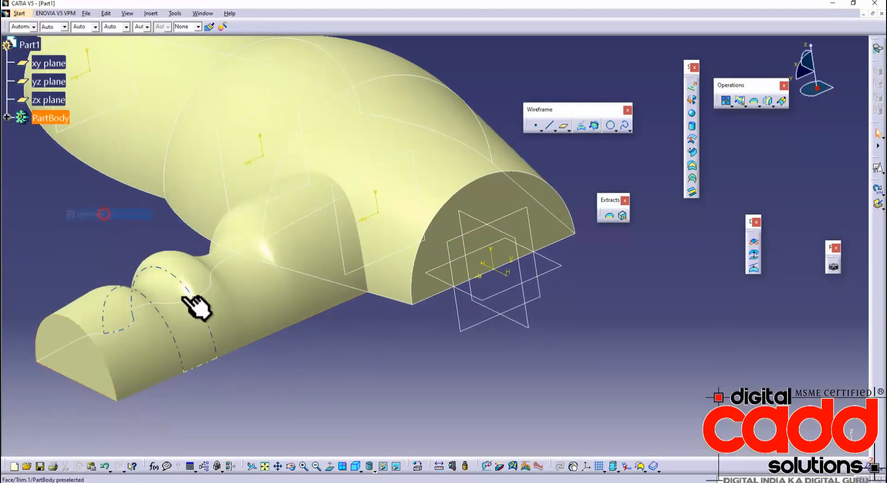
right_click(210, 305)
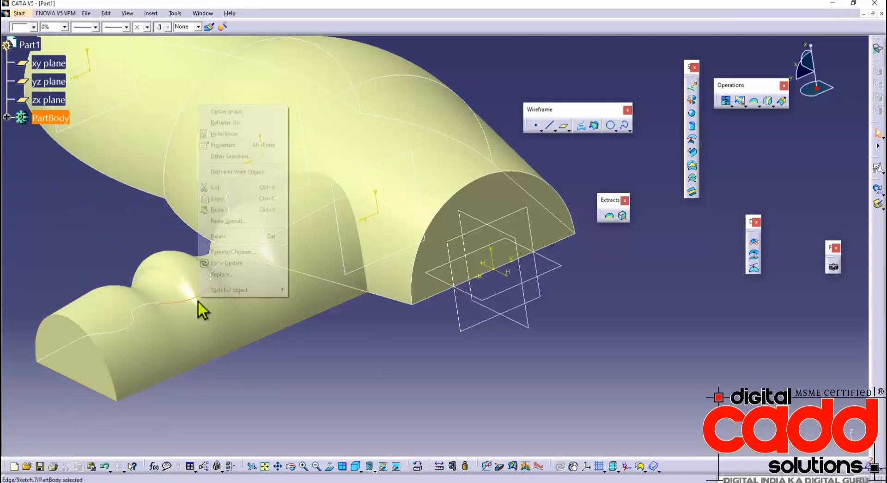
left_click(232, 135)
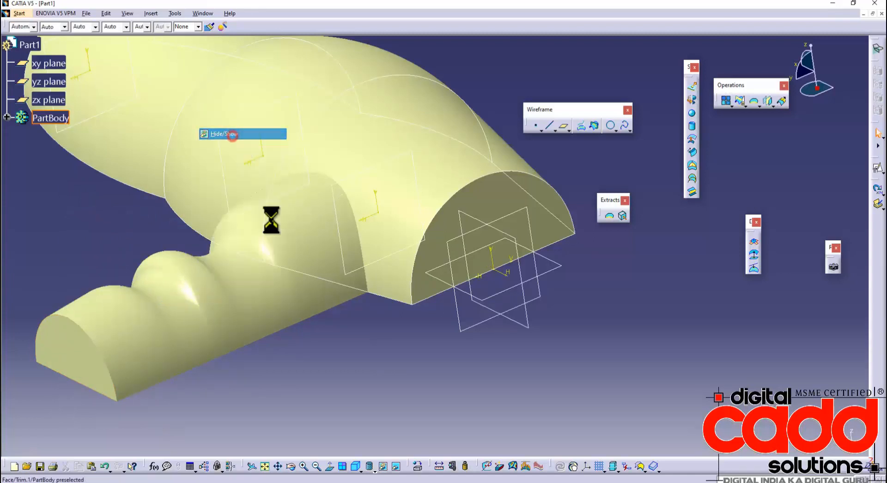
Step: Hide the guide curve sketches along the two lower edges of the body
right_click(367, 294)
left_click(396, 132)
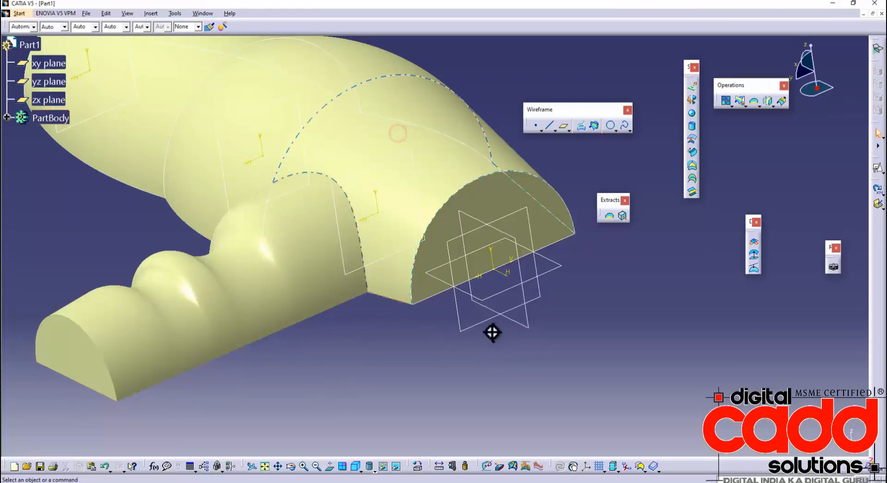
middle_click_drag(493, 334, 423, 423)
right_click(490, 315)
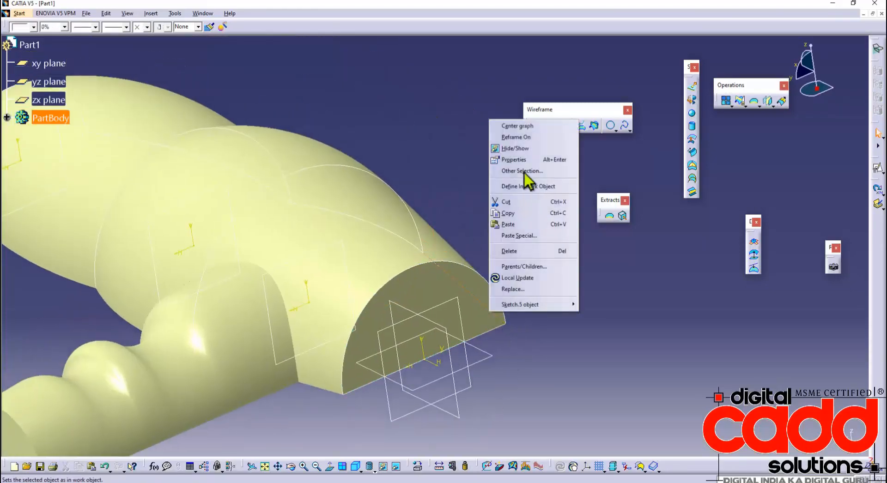
left_click(523, 148)
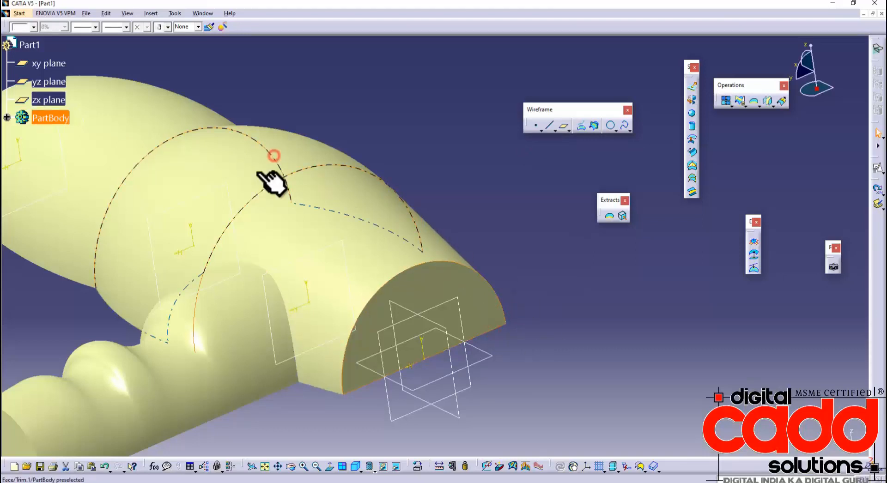
Step: Hide the body's section profiles, end closing line and remaining offset construction planes
middle_click_drag(272, 181, 346, 234)
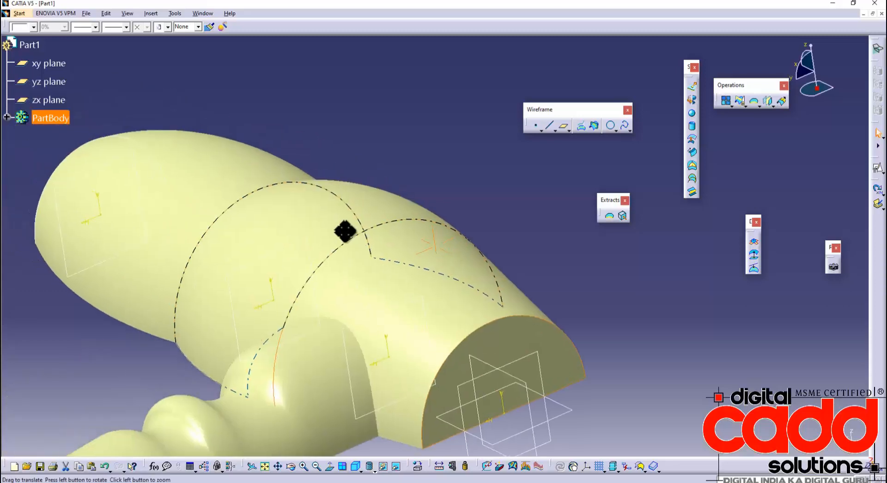
right_click(133, 152)
left_click(147, 182)
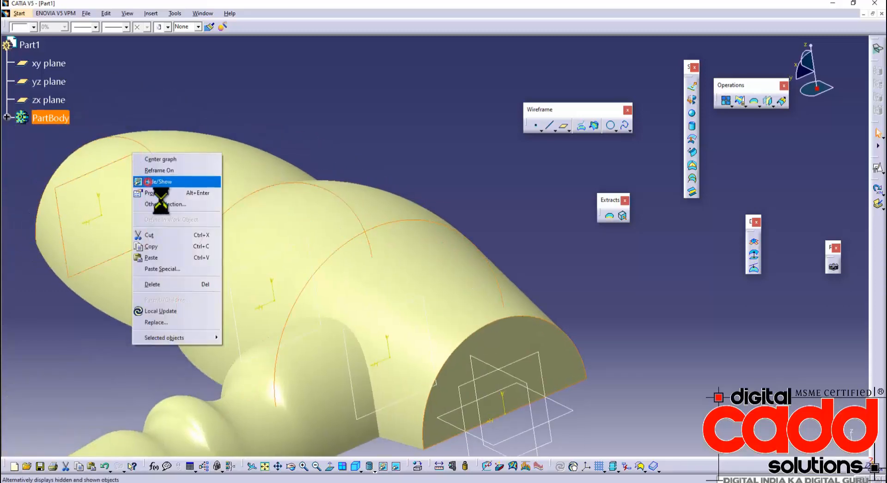
right_click(368, 246)
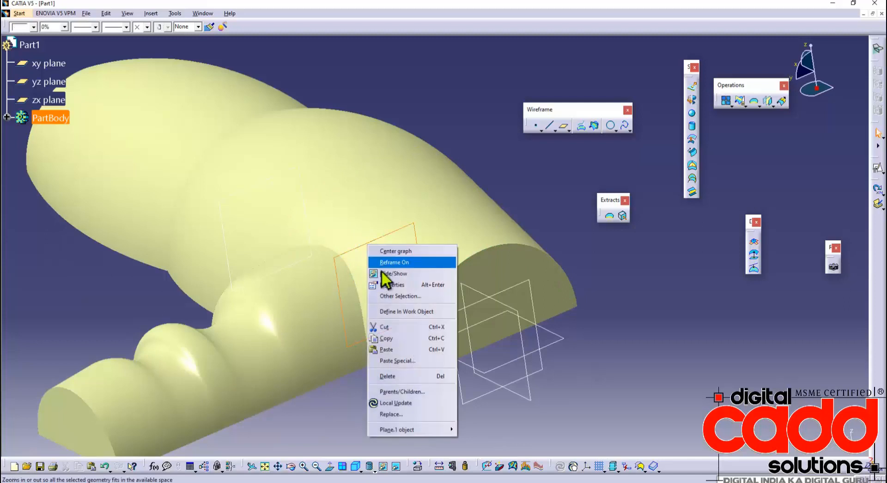
left_click(383, 273)
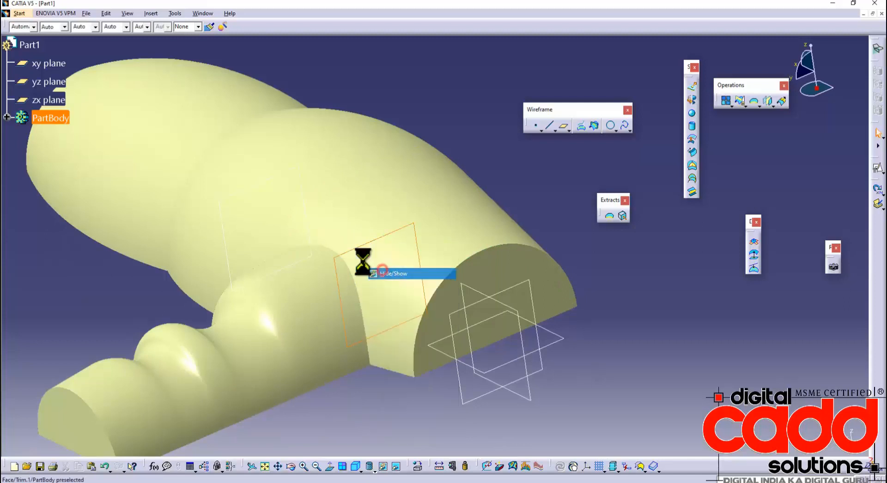
right_click(298, 174)
left_click(316, 201)
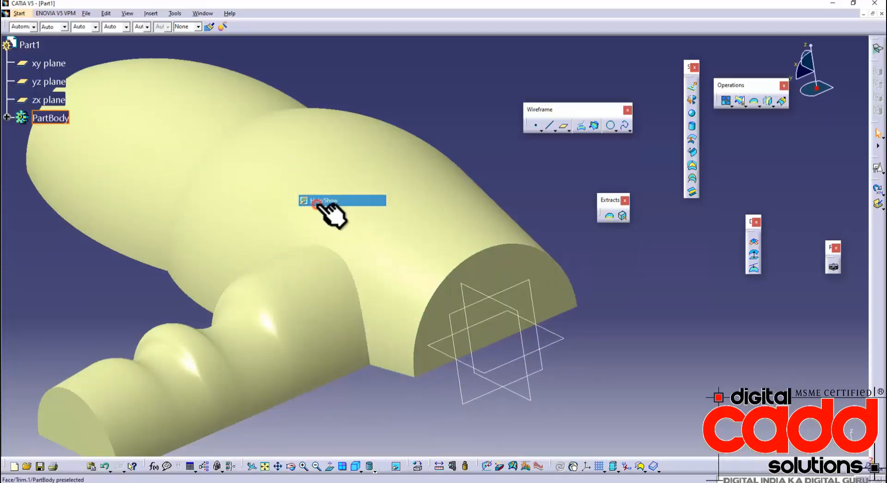
Step: Join the handle end fill, the trimmed surface and the body end fill into one surface with Check connexity on
middle_click_drag(364, 417, 485, 319)
left_click(358, 465)
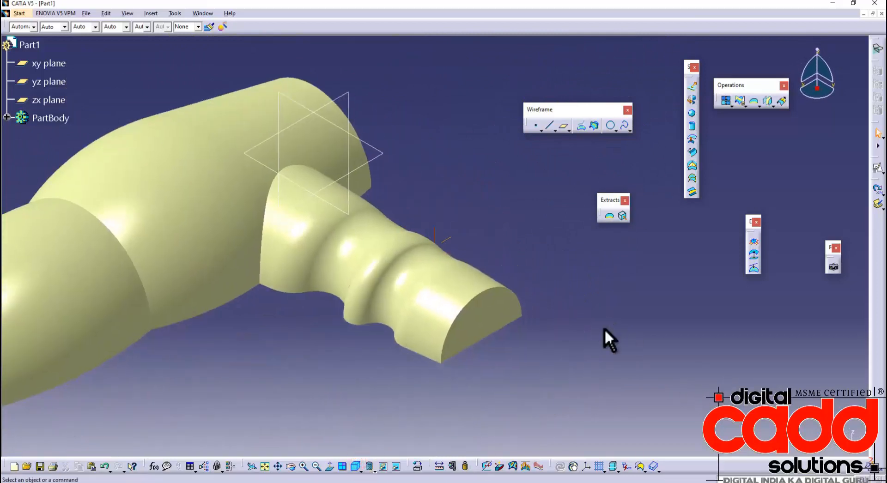
middle_click_drag(605, 328, 600, 388)
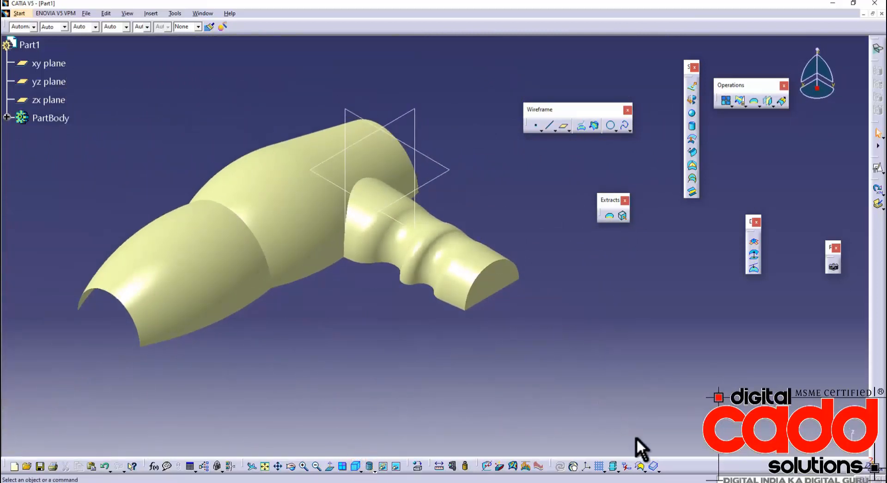
left_click(727, 105)
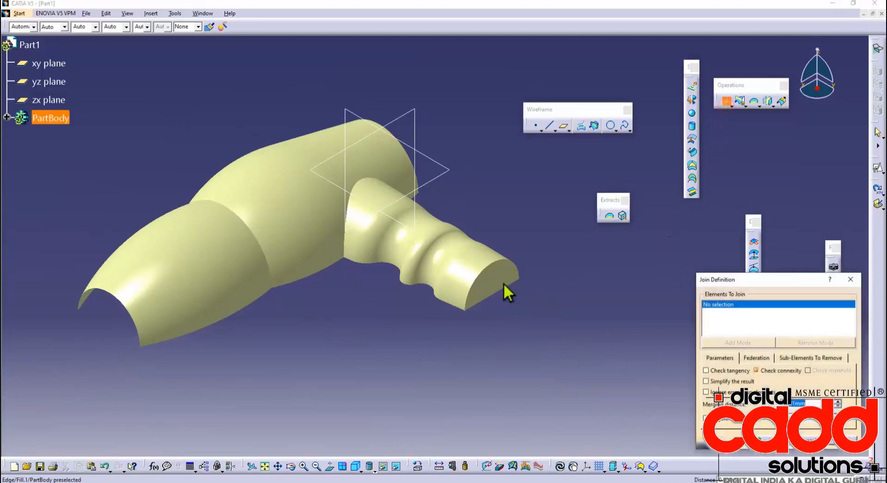
left_click(455, 263)
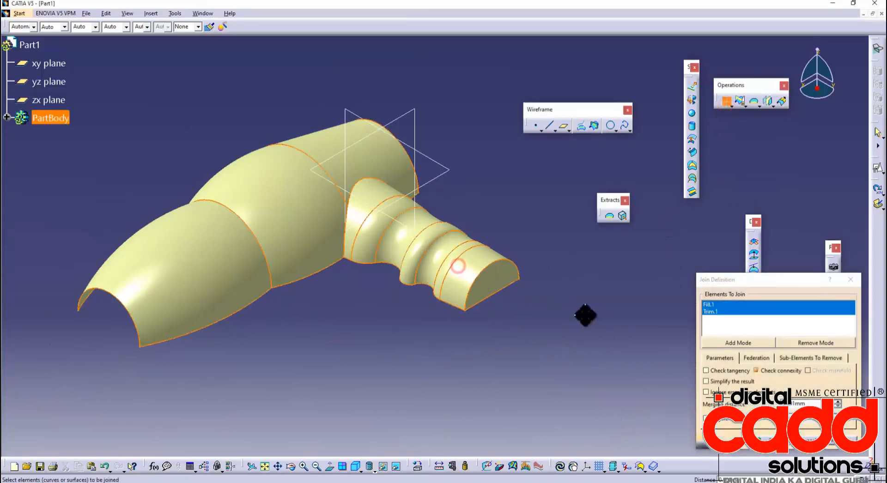
middle_click_drag(584, 312, 469, 128)
left_click(478, 132)
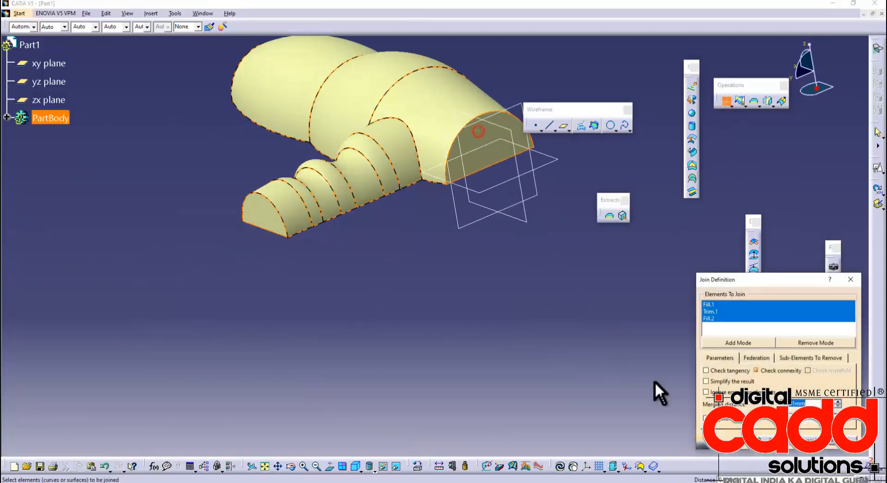
left_click(757, 455)
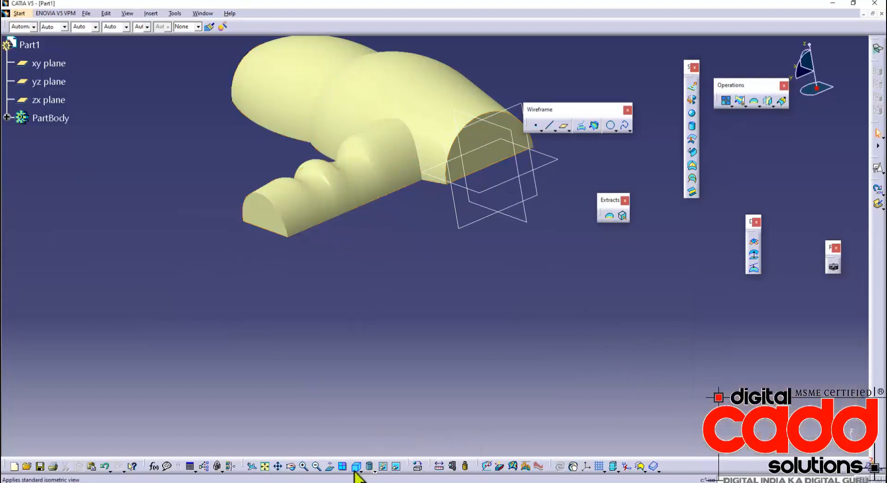
Step: Switch to the PDF book and examine the orthographic views and dimensions for Tutorial 2, especially the fillet radii
left_click(355, 466)
middle_click_drag(386, 412, 408, 386)
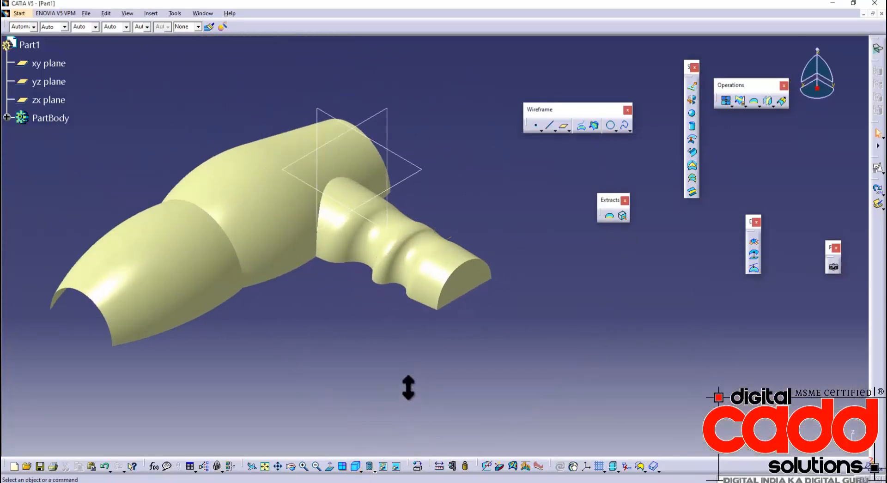
left_click(349, 482)
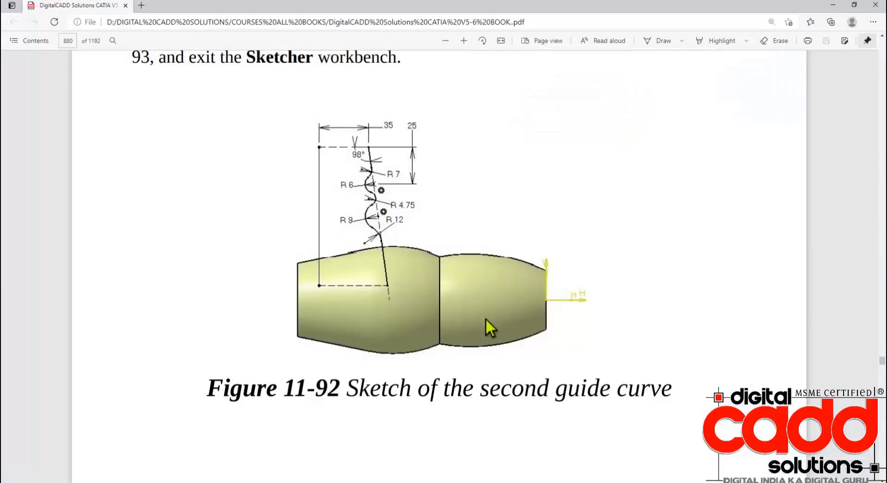
scroll(486, 319, "up", 15)
scroll(411, 387, "up", 20)
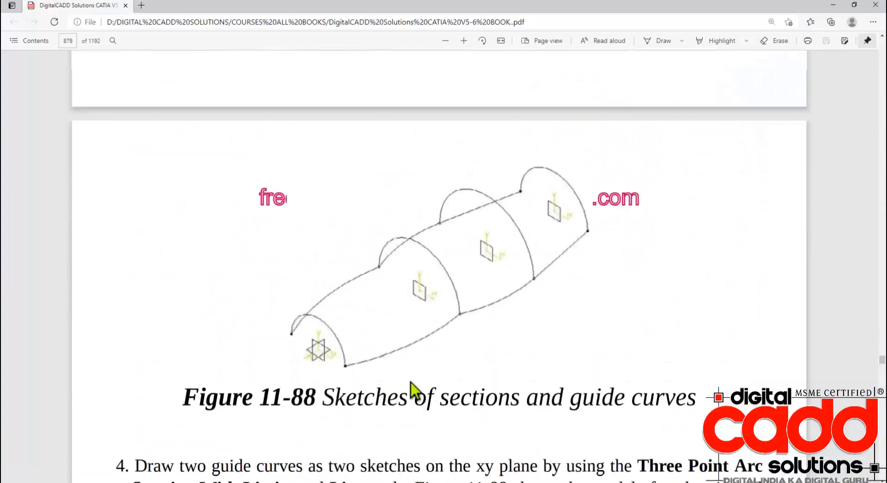
scroll(409, 388, "up", 12)
scroll(410, 392, "down", 9)
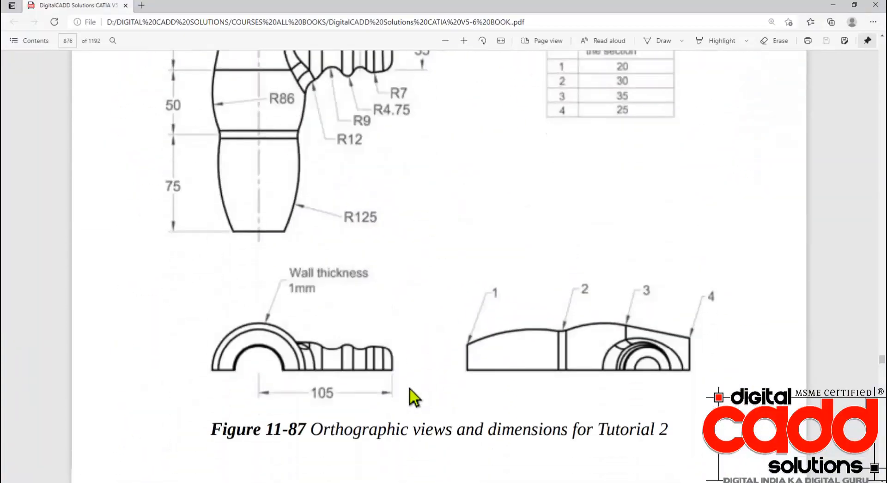
scroll(331, 279, "up", 3)
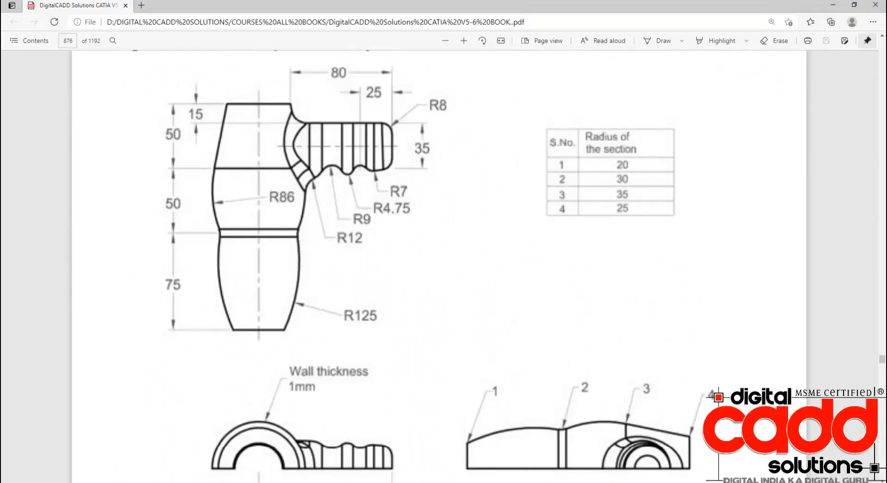
key("alt+Tab")
middle_click_drag(475, 291, 519, 322)
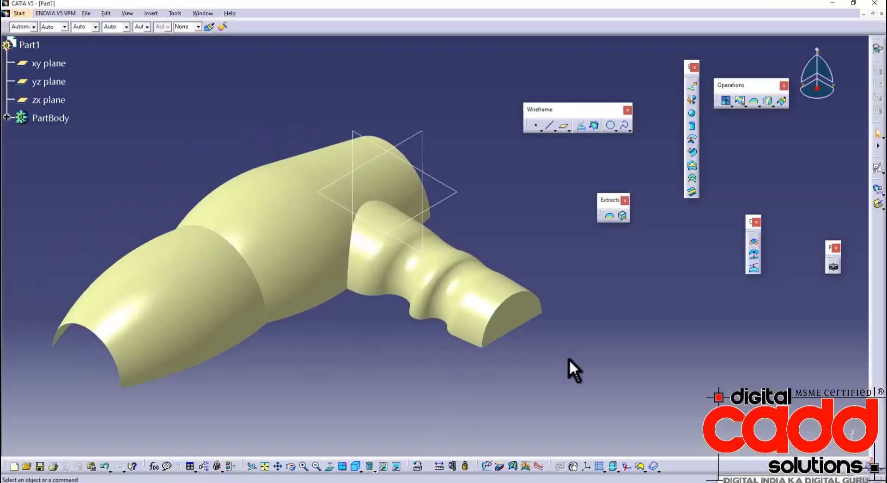
key("alt+Tab")
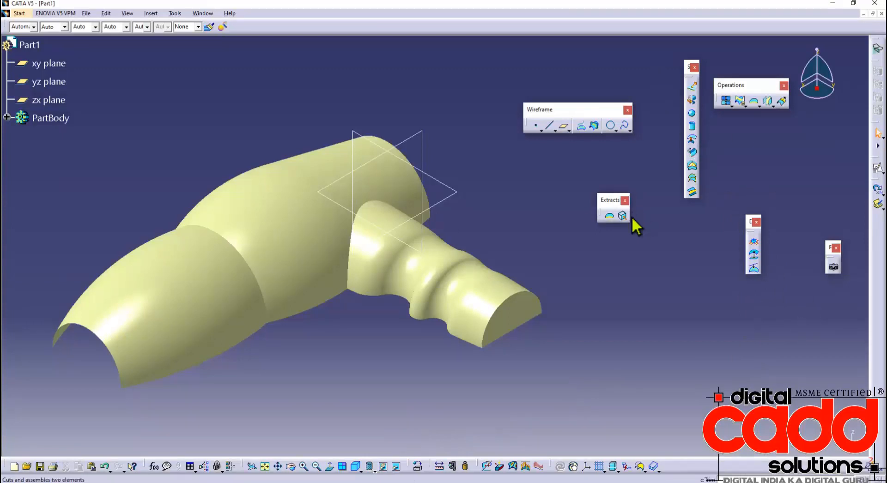
Step: In Generative Shape Design, fillet the closed end edges of the handle and the body with an 8 mm radius
left_click(21, 14)
mouse_move(68, 119)
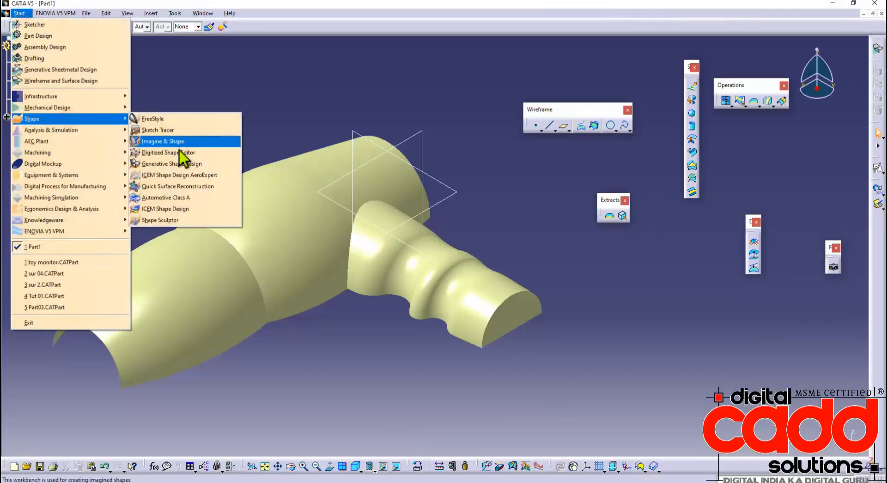
left_click(185, 164)
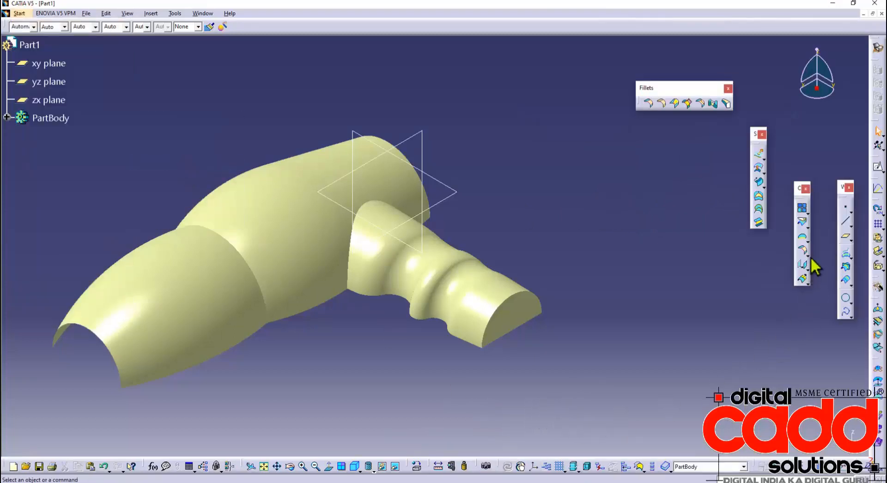
left_click(808, 257)
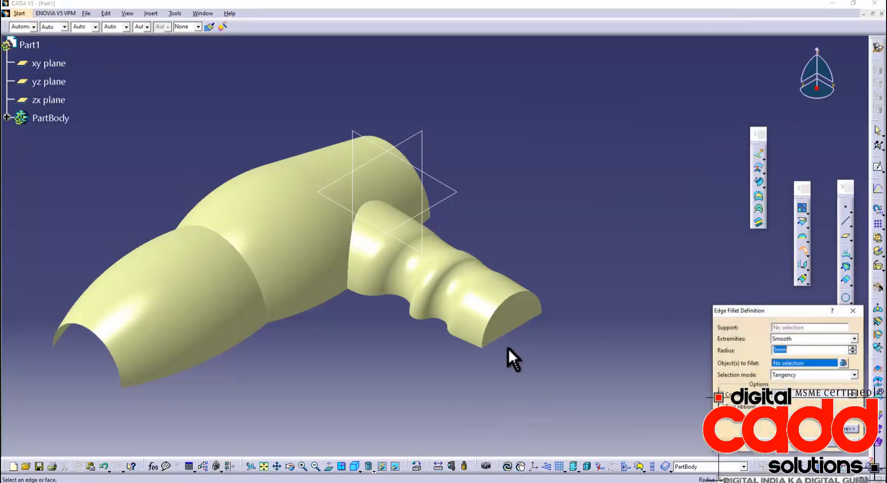
left_click(525, 290)
middle_click_drag(564, 277, 531, 140)
left_click(460, 112)
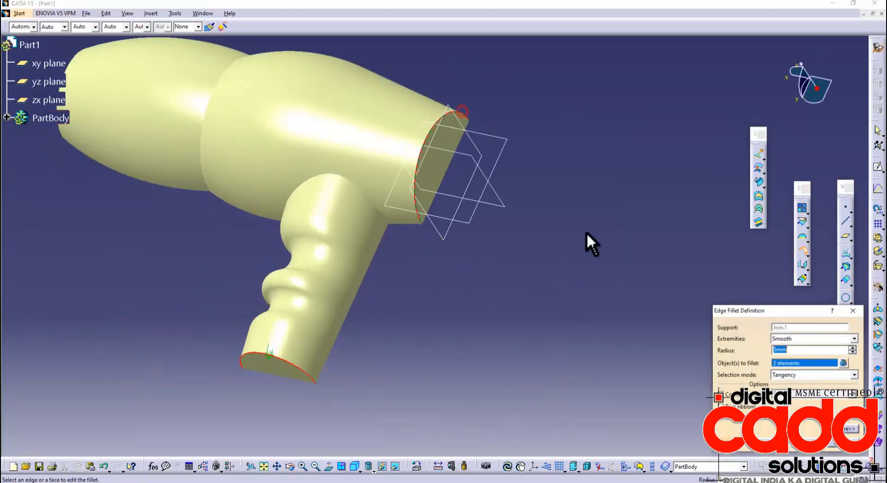
key("Return")
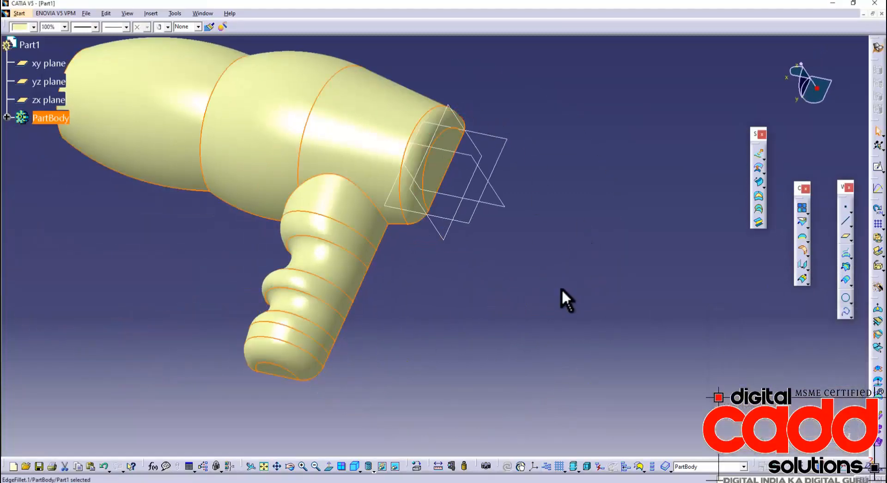
Step: Fillet the edge where the handle meets the body with a 12 mm radius
middle_click_drag(488, 312, 531, 277)
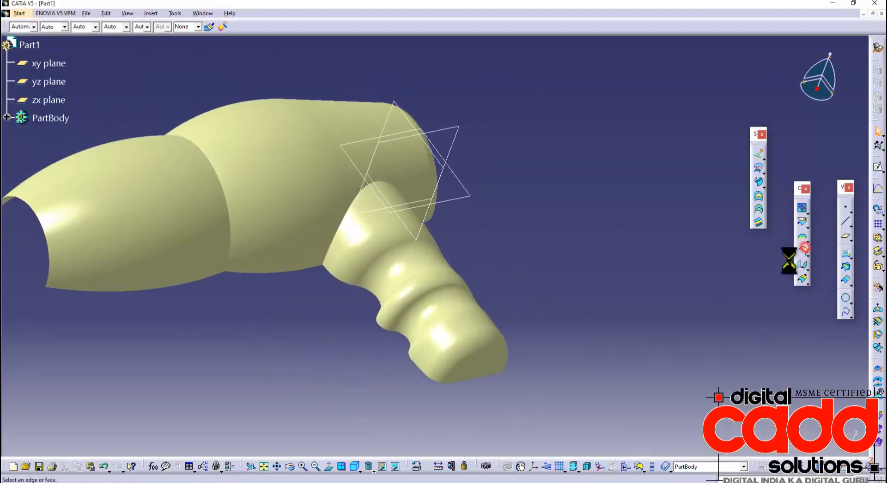
left_click(341, 223)
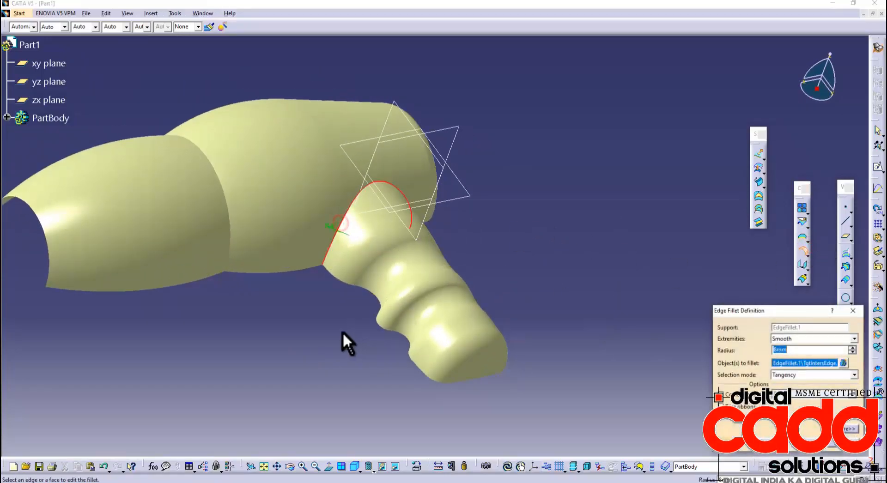
key("Return")
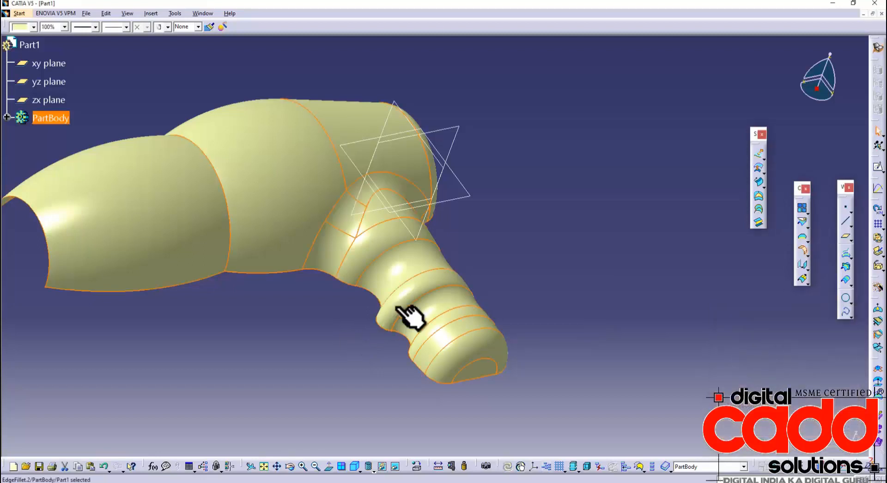
Step: Edit the 12 mm junction fillet to include the crease edge between the two bulges of the body
middle_click_drag(529, 282, 344, 283)
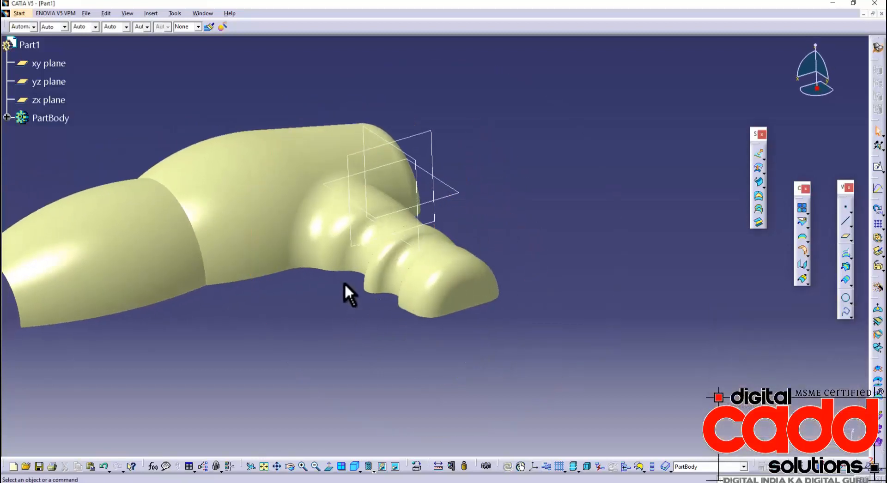
left_click(302, 237)
double_click(295, 265)
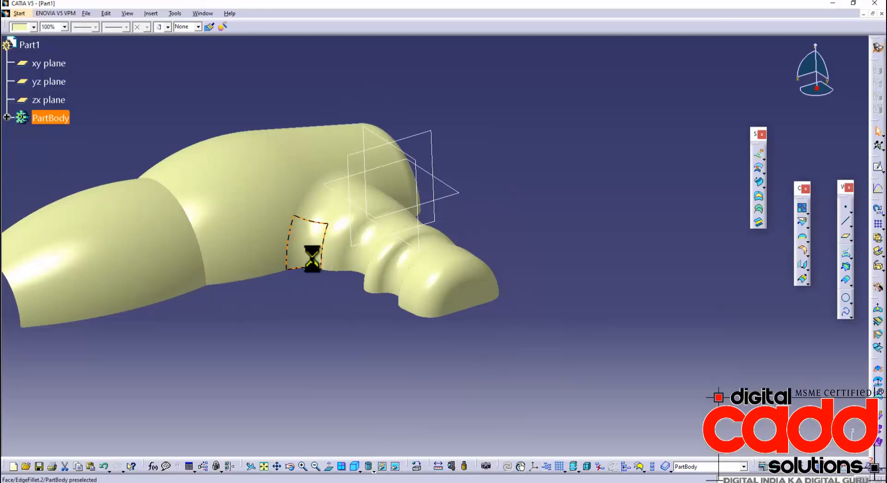
left_click(204, 272)
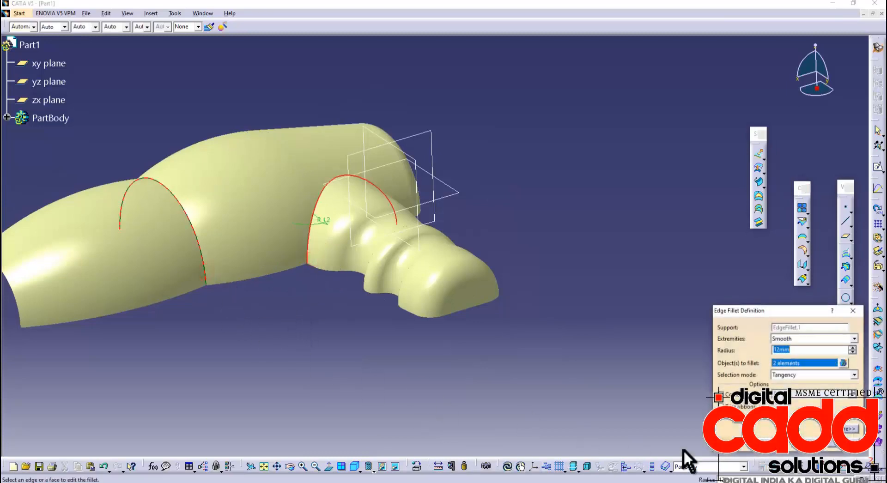
left_click(766, 442)
Step: Display the model shaded with edges and in the standard isometric view
left_click(376, 382)
mouse_move(376, 382)
middle_mouse_down()
mouse_move(457, 202)
mouse_move(467, 37)
mouse_move(413, 360)
mouse_move(397, 393)
middle_mouse_up()
left_click(368, 468)
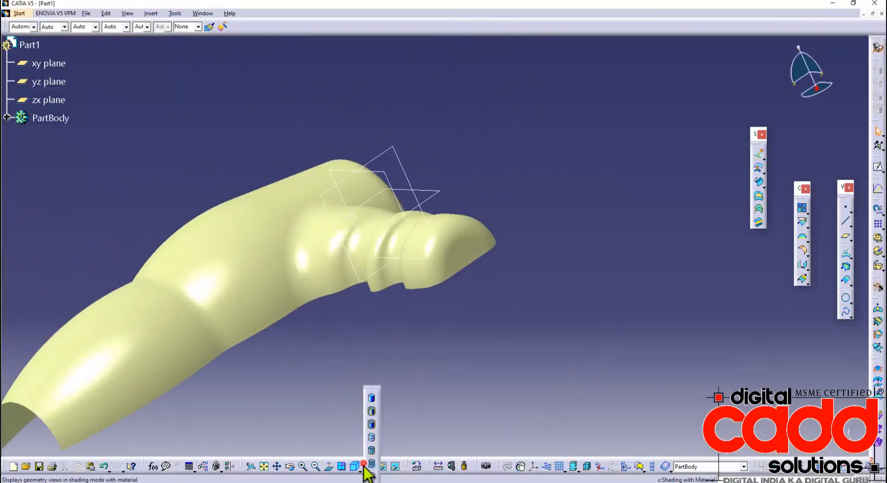
left_click(372, 424)
mouse_move(337, 362)
middle_mouse_down()
mouse_move(389, 289)
mouse_move(394, 426)
mouse_move(398, 390)
mouse_move(463, 247)
mouse_move(530, 239)
mouse_move(443, 358)
mouse_move(385, 367)
mouse_move(281, 249)
mouse_move(374, 246)
mouse_move(383, 259)
middle_mouse_up()
left_click(355, 469)
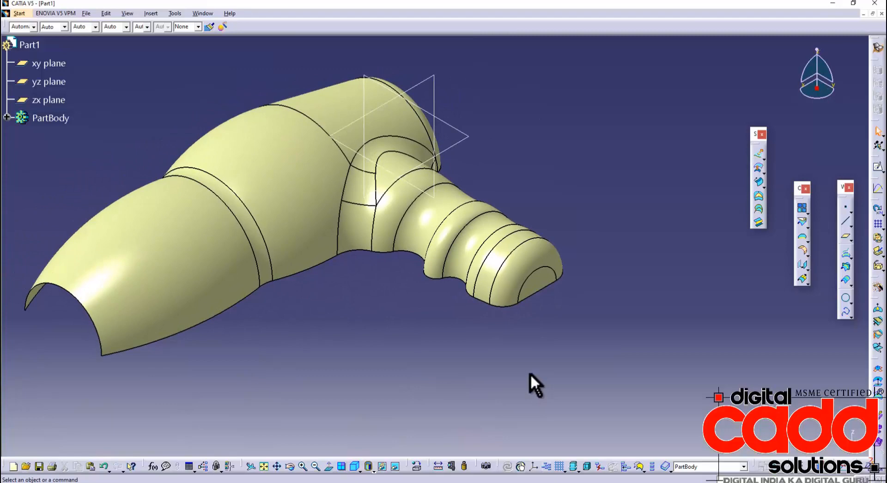
Step: Start a sketch on the zx plane and place a point above the body
middle_click_drag(426, 317, 326, 219)
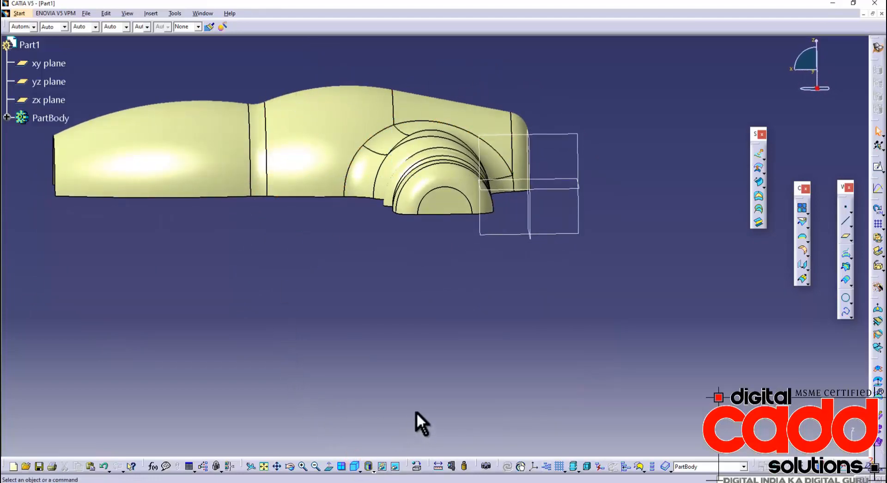
middle_click_drag(435, 331, 465, 376)
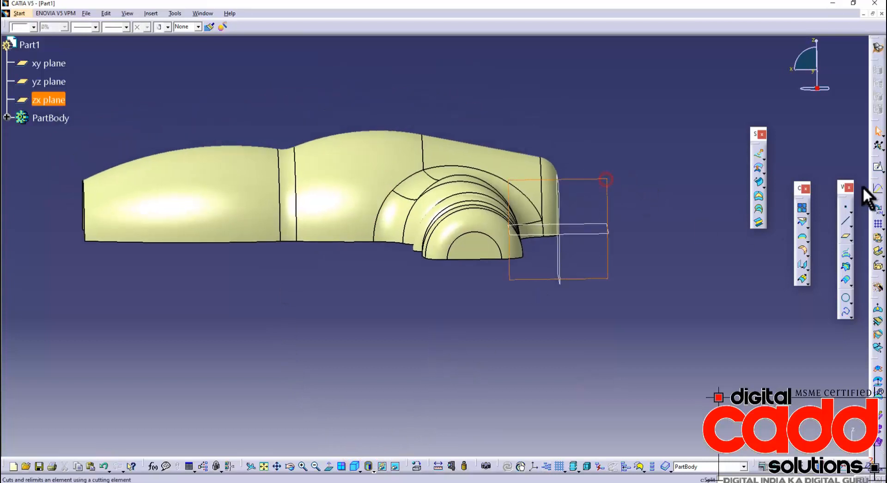
left_click(878, 166)
middle_click_drag(595, 220, 594, 357)
left_click(758, 324)
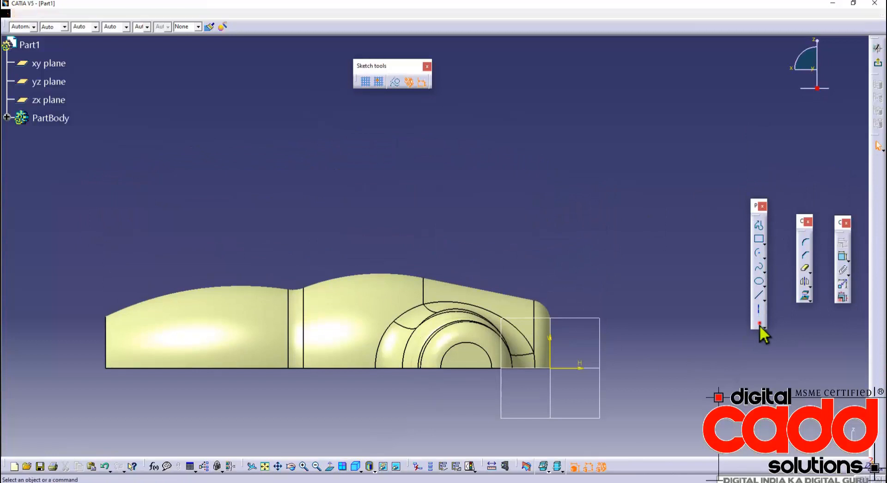
left_click(423, 207)
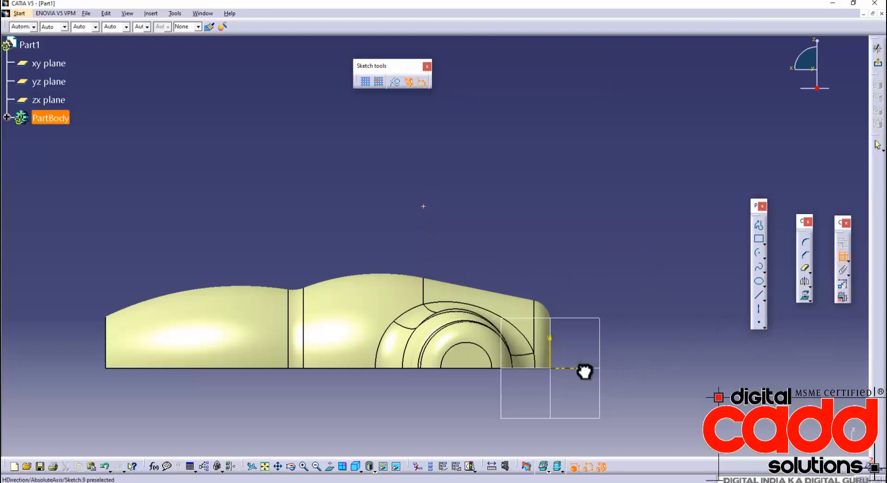
Step: Constrain the point's vertical distance from the horizontal sketch axis to 60 mm
left_click(423, 207)
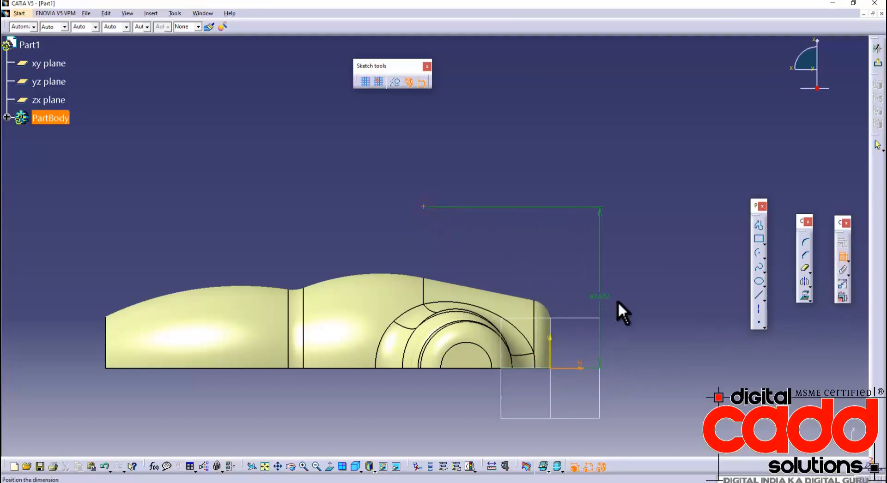
left_click(617, 301)
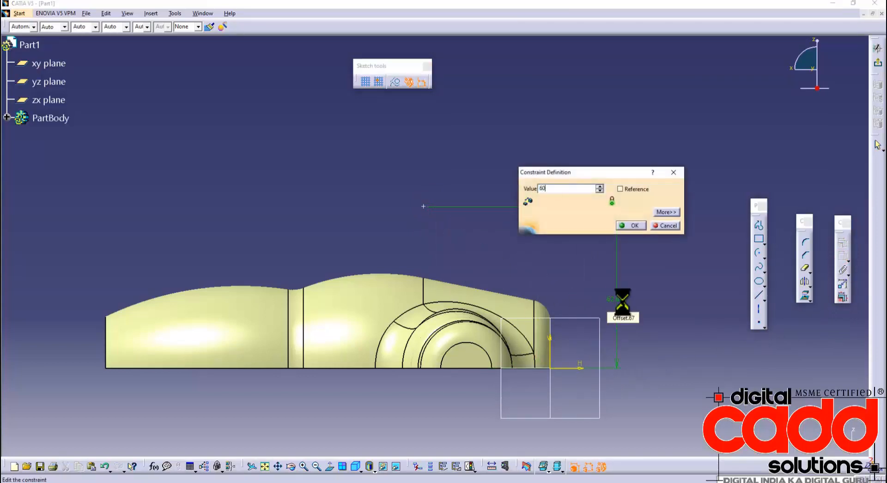
key("Return")
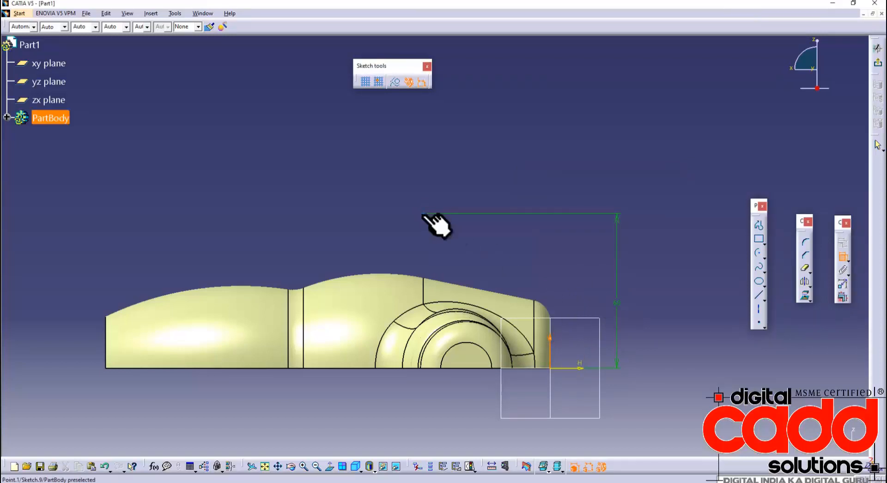
Step: Constrain the point's horizontal distance from the vertical sketch axis to 50 mm and exit the sketch
left_click(423, 214)
left_click(467, 170)
double_click(468, 170)
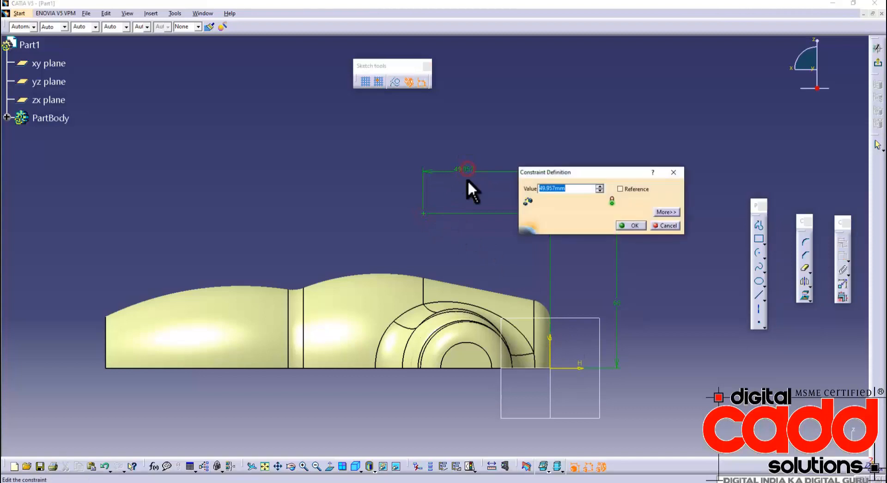
type("50")
key("Return")
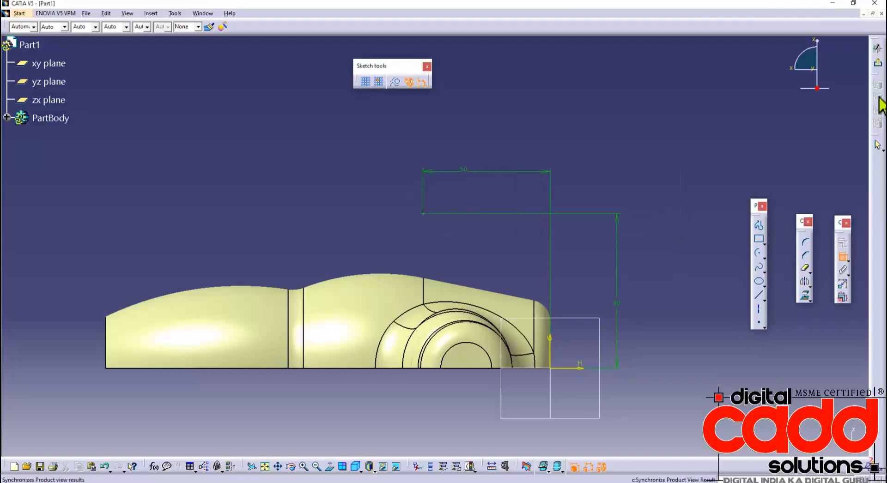
left_click(879, 67)
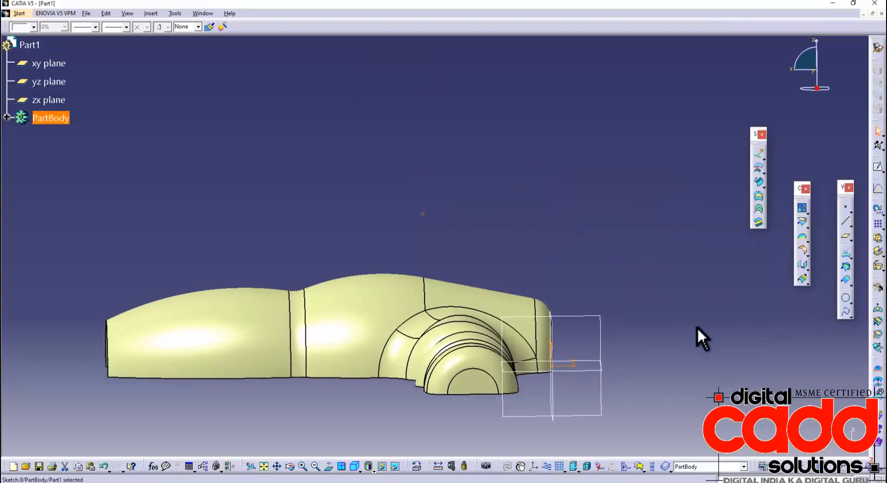
Step: Switch to the Wireframe and Surface Design workbench and start a sphere surface centred on the sketched point above the body
left_click(18, 13)
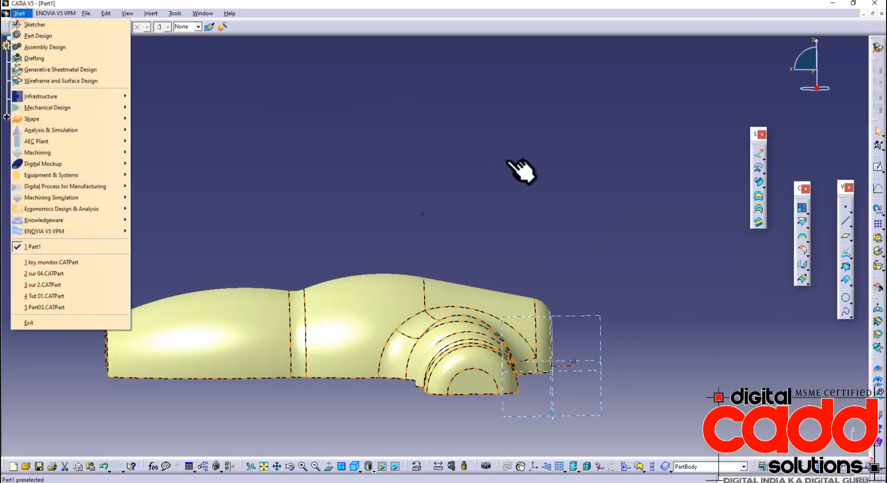
left_click(506, 161)
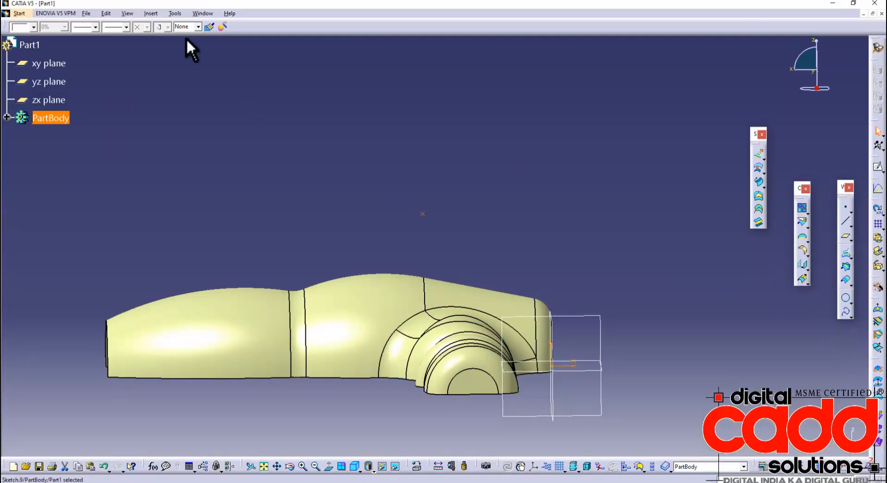
left_click(19, 13)
left_click(55, 79)
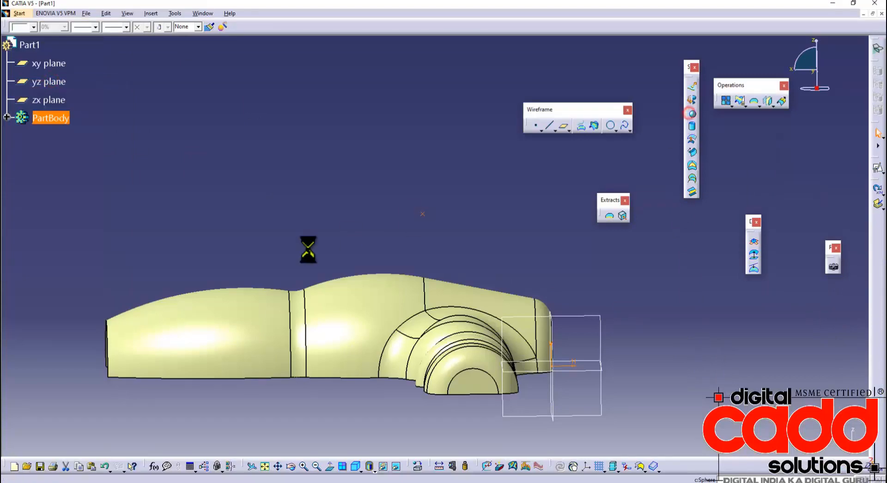
middle_click_drag(346, 270, 390, 425)
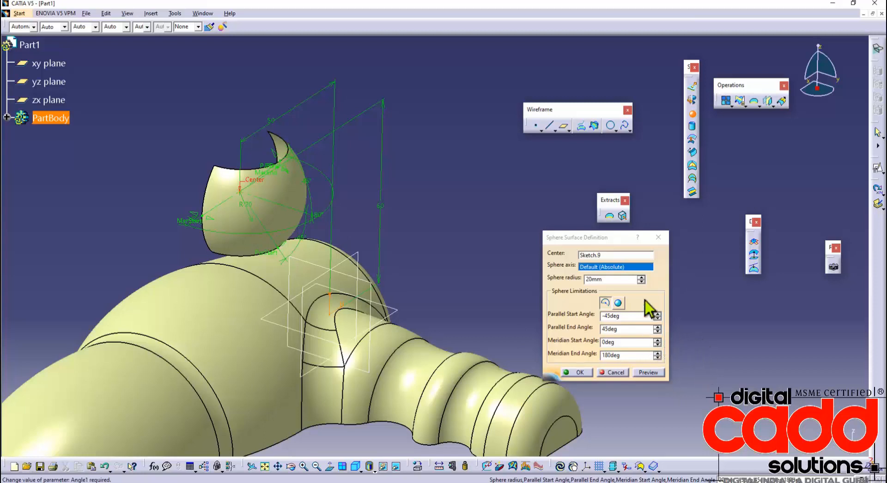
Step: Set the sphere's radius to 36 mm and stretch its parallel angle limits to -90 and 90 degrees
left_click(641, 277)
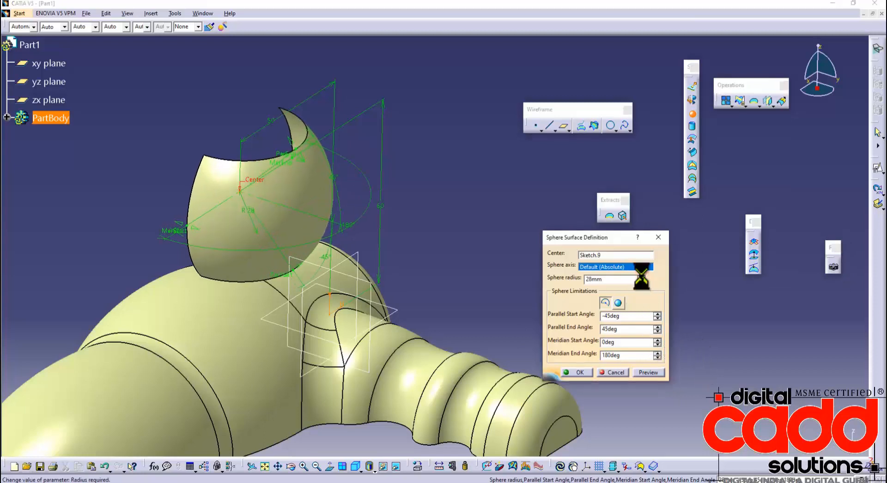
left_click_drag(307, 306, 144, 289)
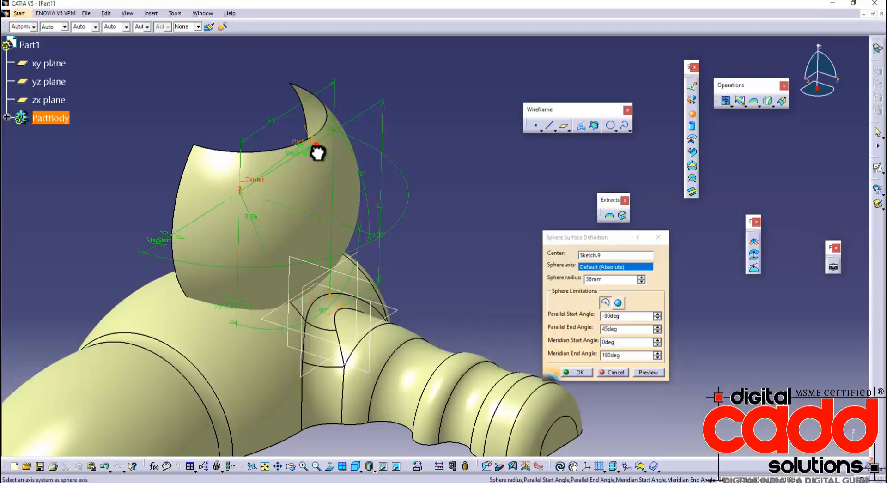
left_click_drag(318, 152, 344, 193)
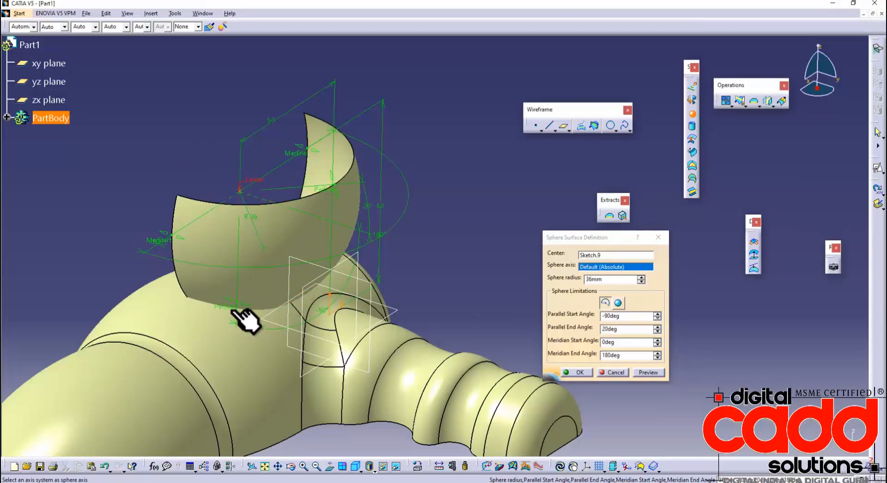
left_click_drag(346, 316, 390, 291)
left_click_drag(334, 191, 152, 52)
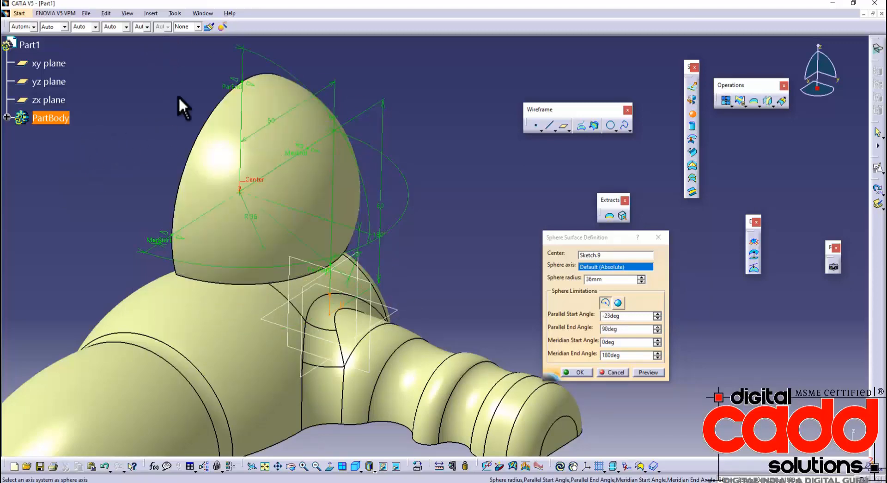
left_click_drag(325, 283, 21, 280)
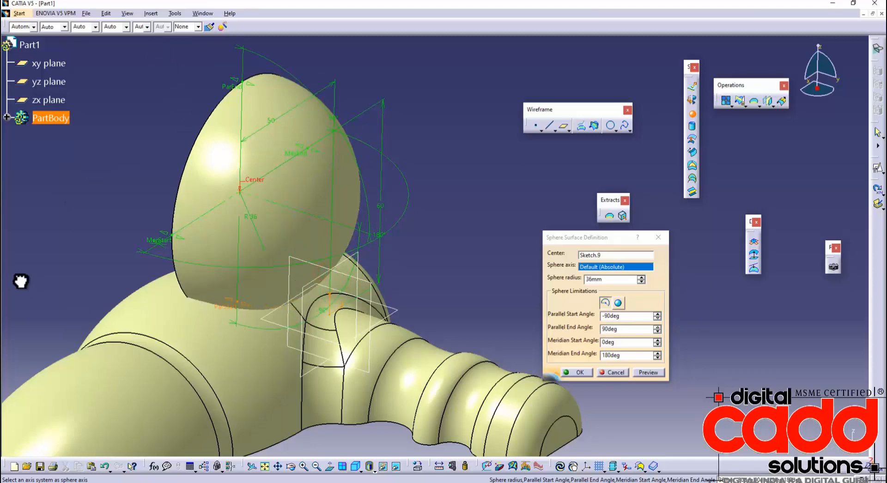
middle_click_drag(139, 323, 406, 368)
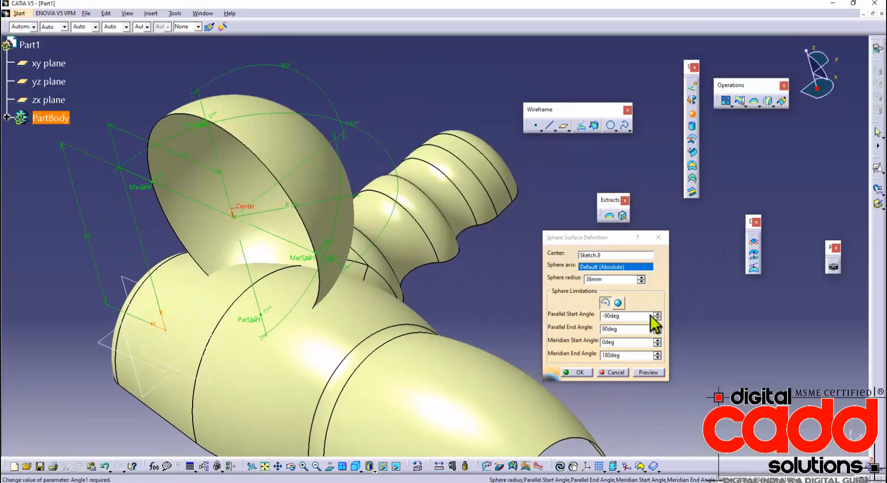
Step: Make the surface a complete sphere with a 40 mm radius and create it
left_click(619, 303)
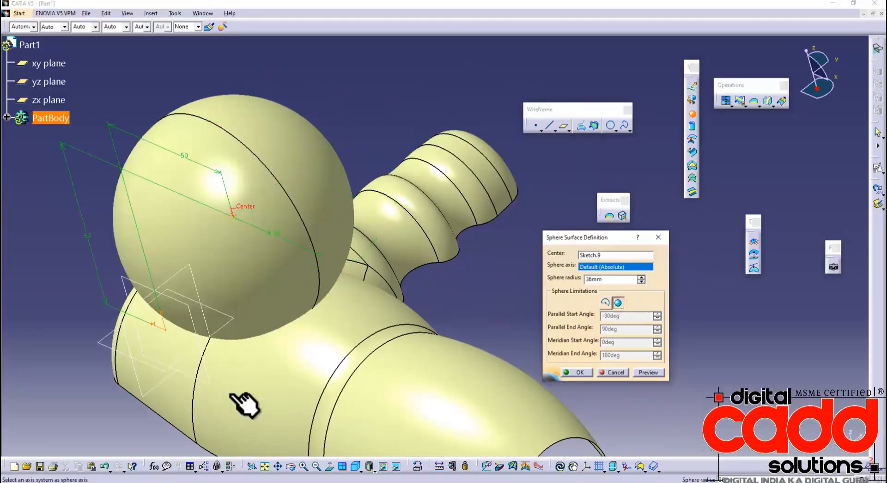
middle_click_drag(244, 402, 249, 341)
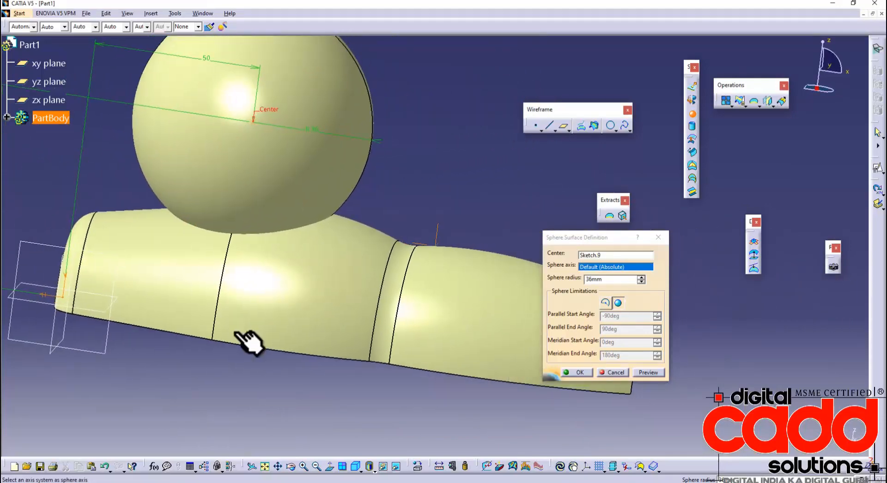
left_click(641, 277)
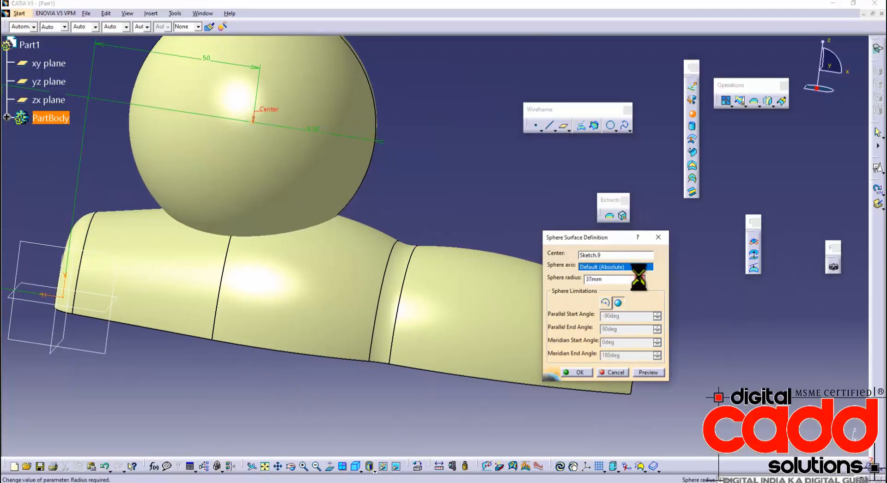
left_click(641, 277)
middle_click_drag(510, 251, 386, 305)
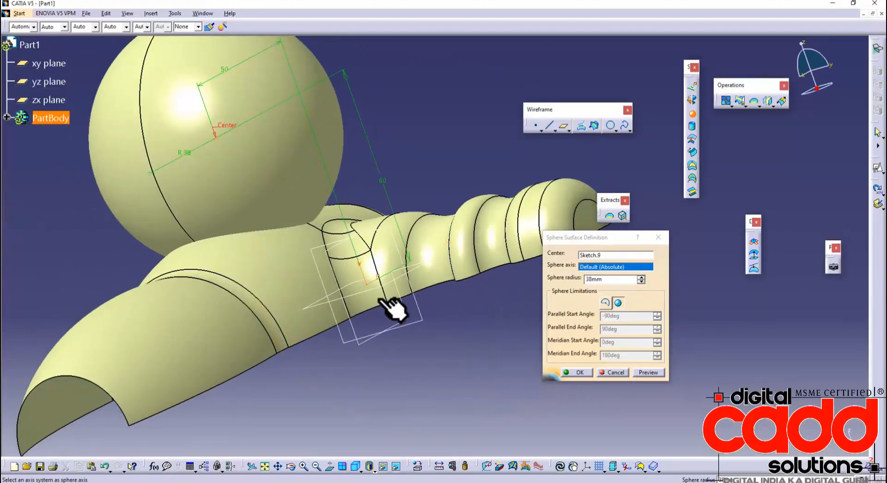
left_click(640, 277)
left_click(641, 277)
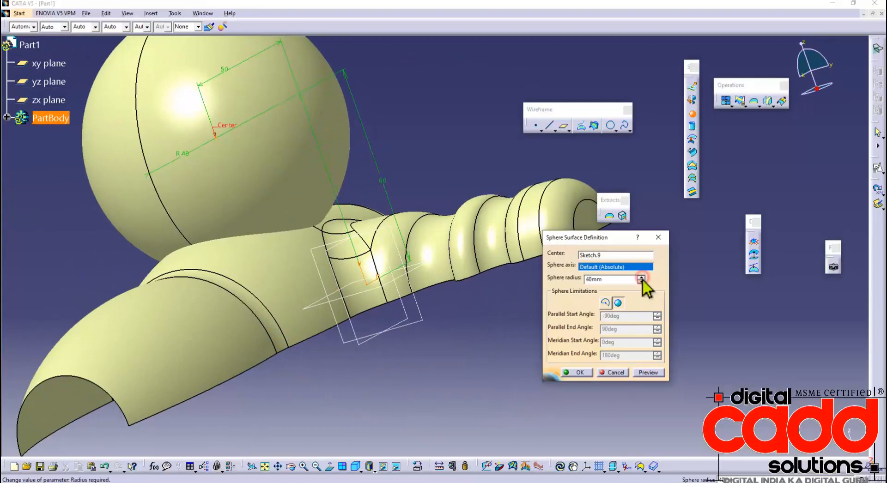
middle_click_drag(475, 248, 581, 415)
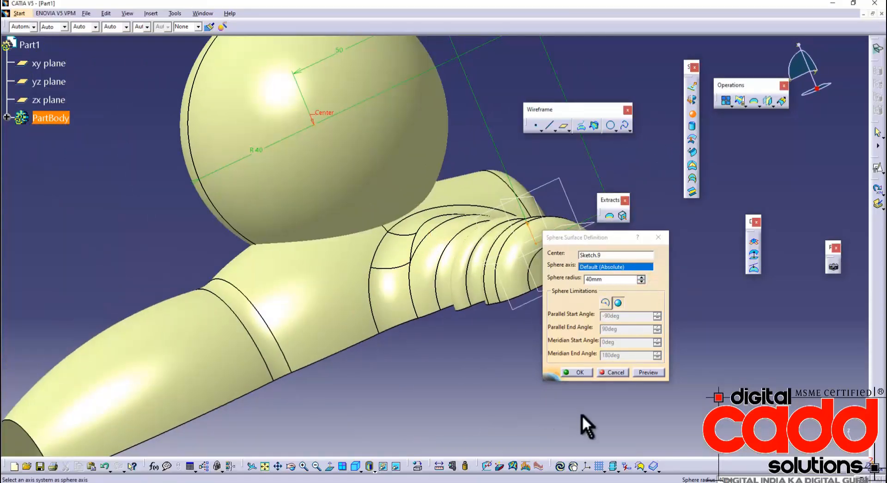
left_click(578, 372)
middle_click_drag(568, 381, 483, 368)
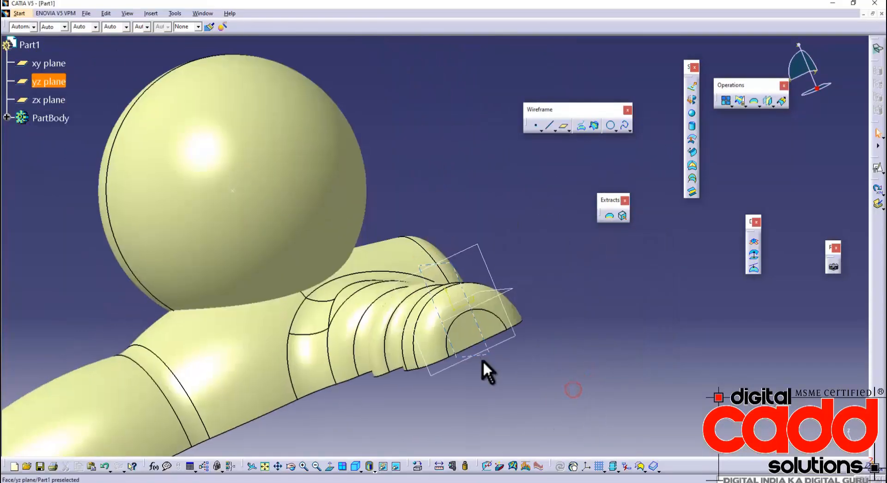
Step: Trim the sphere and the filleted body against each other, switching the kept side so a spherical recess remains in the body
left_click(740, 101)
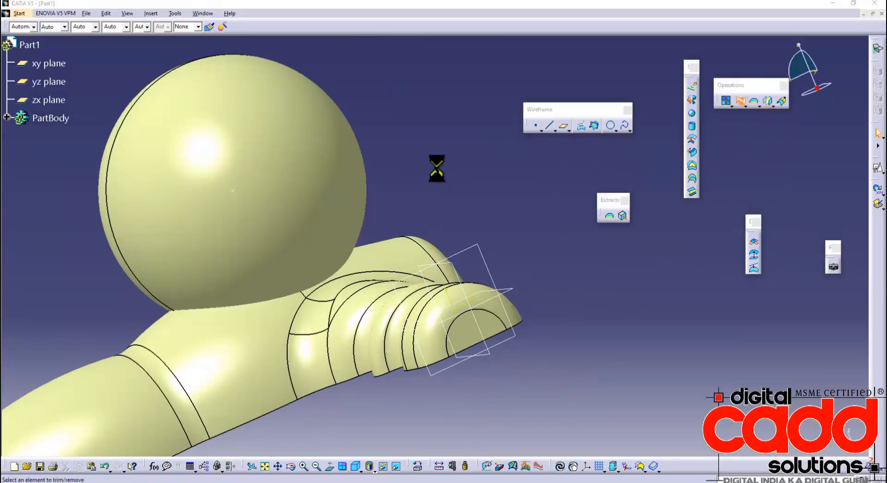
left_click(330, 187)
left_click(393, 268)
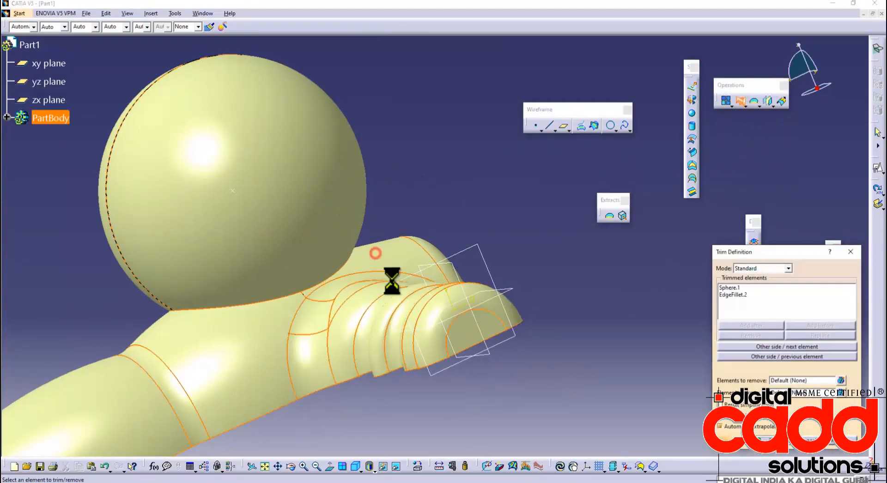
middle_click_drag(380, 253, 396, 292)
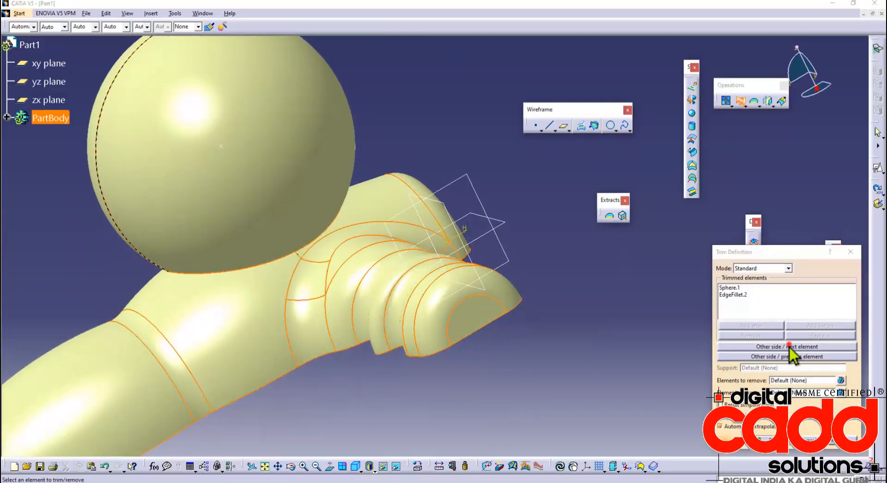
left_click(790, 346)
middle_click_drag(550, 271, 602, 346)
left_click(762, 442)
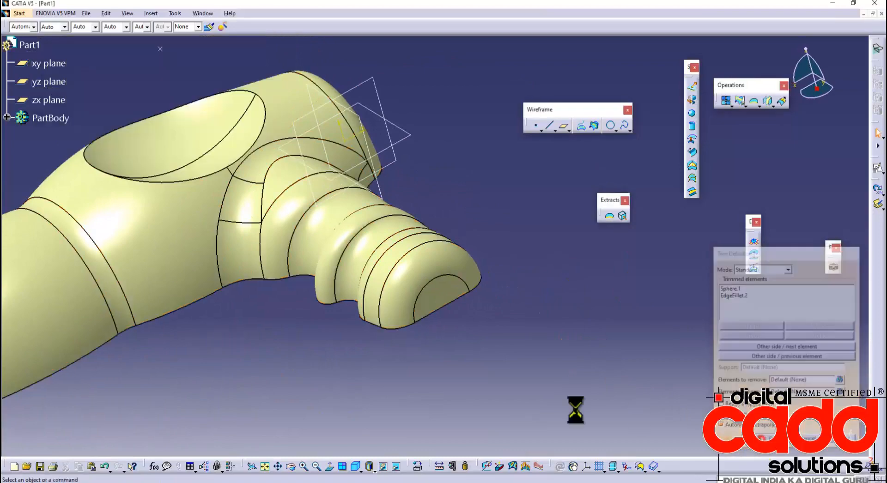
mouse_move(296, 291)
middle_mouse_down()
mouse_move(421, 327)
mouse_move(397, 426)
mouse_move(402, 232)
mouse_move(404, 333)
mouse_move(432, 176)
mouse_move(412, 182)
mouse_move(410, 313)
mouse_move(394, 279)
mouse_move(406, 333)
mouse_move(402, 326)
middle_mouse_up()
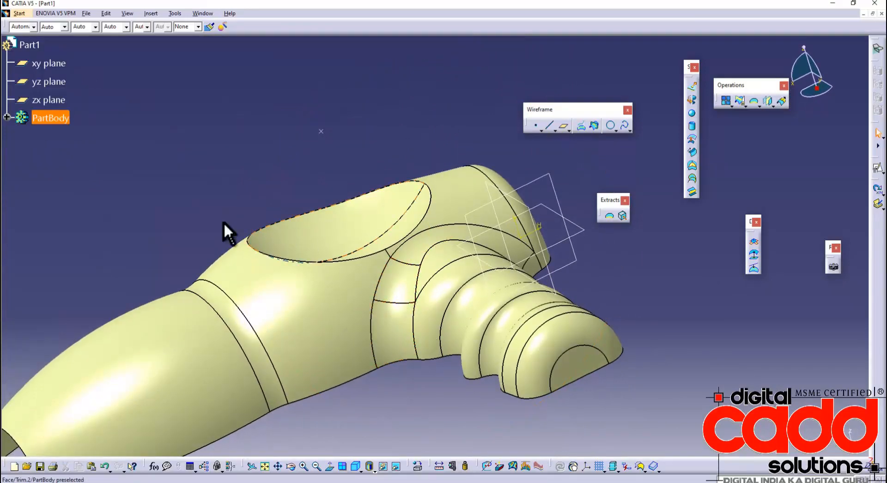
Step: Edit the sphere's definition in the part body and reduce its radius to make the recess slightly smaller
left_click(7, 118)
scroll(119, 355, "down", 5)
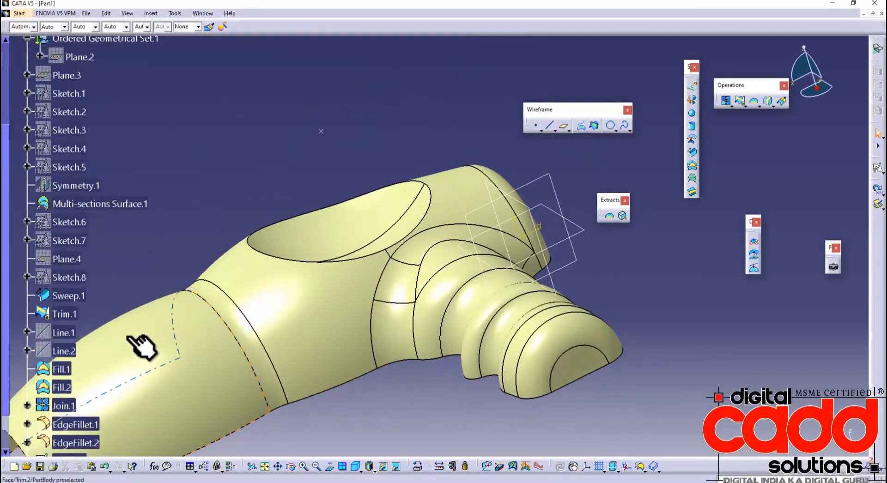
double_click(74, 312)
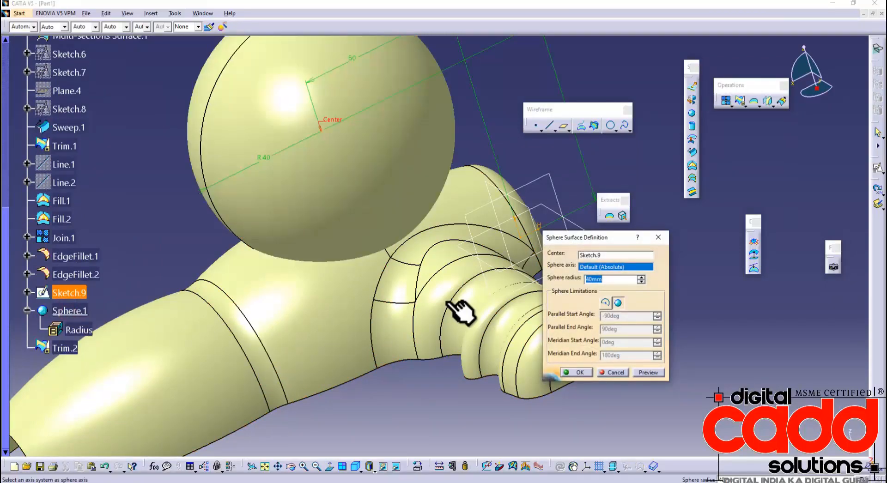
key("Return")
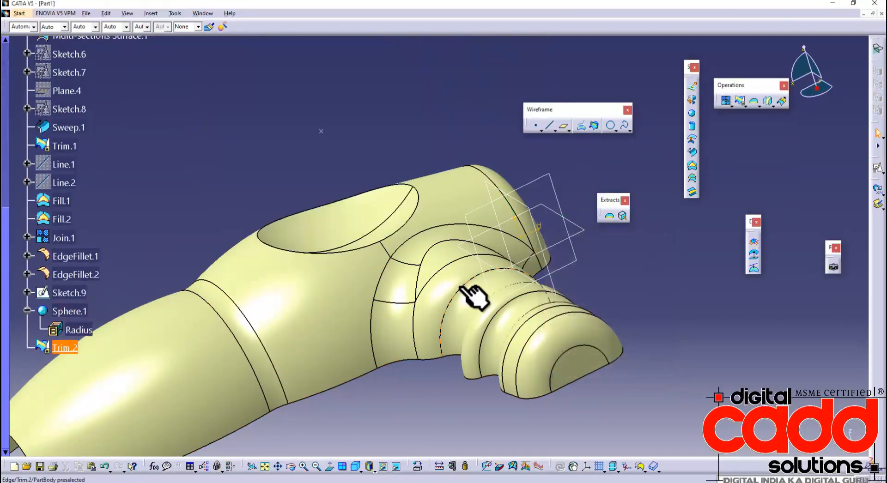
middle_click_drag(472, 335, 483, 349)
middle_click_drag(407, 366, 562, 367)
Step: Collapse the part body in the specification tree and display the model shaded with edges but without smooth edges
scroll(119, 220, "up", 10)
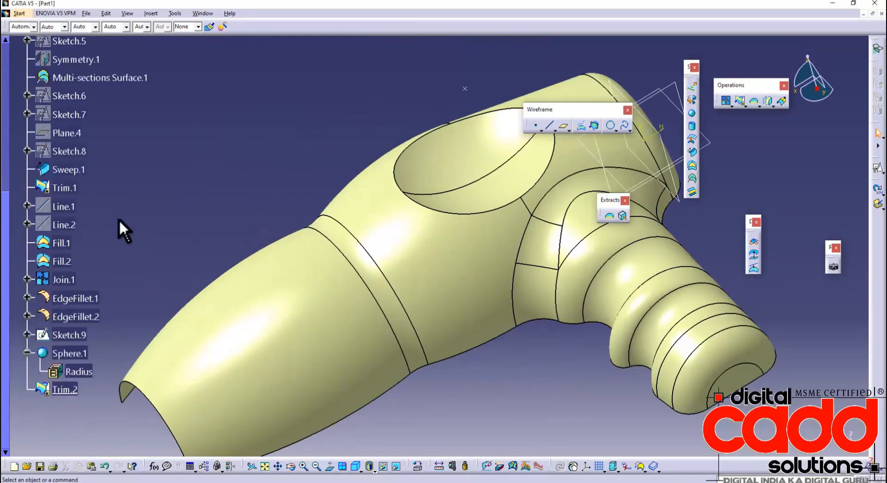
left_click(13, 132)
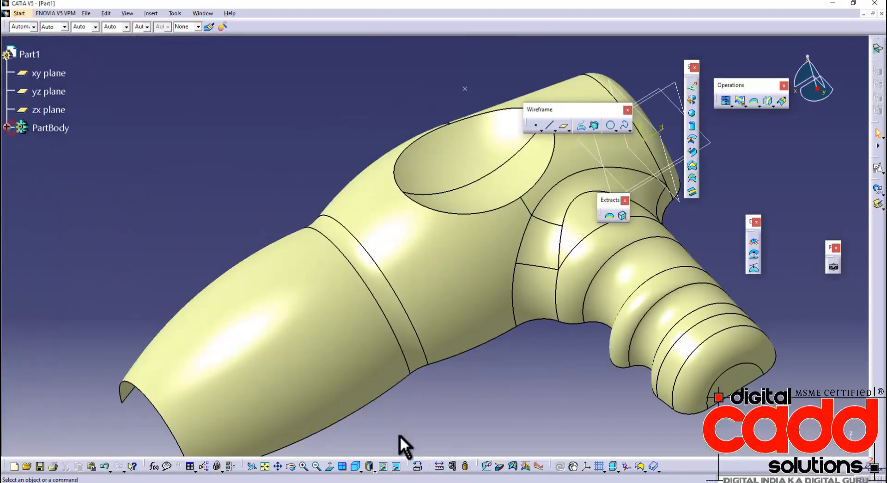
left_click(372, 470)
left_click(380, 425)
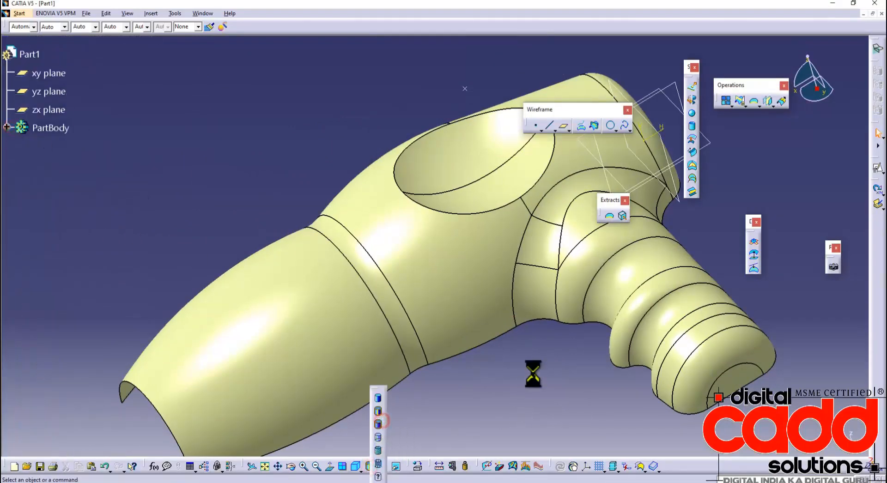
mouse_move(531, 372)
middle_mouse_down()
mouse_move(451, 352)
mouse_move(448, 362)
mouse_move(434, 212)
mouse_move(456, 91)
mouse_move(442, 363)
mouse_move(410, 356)
mouse_move(406, 463)
mouse_move(432, 286)
mouse_move(331, 337)
mouse_move(450, 339)
mouse_move(504, 296)
middle_mouse_up()
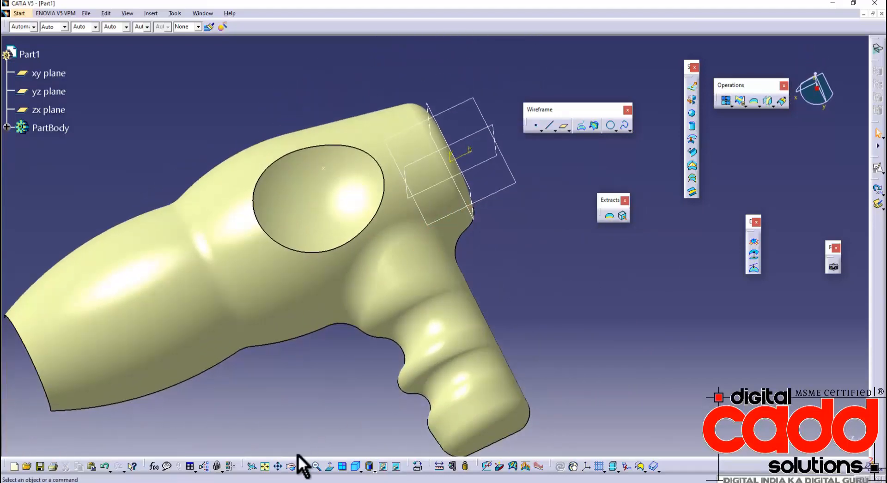
Step: Start a positioned sketch on the xy plane with both the H and V directions reversed
left_click(509, 184)
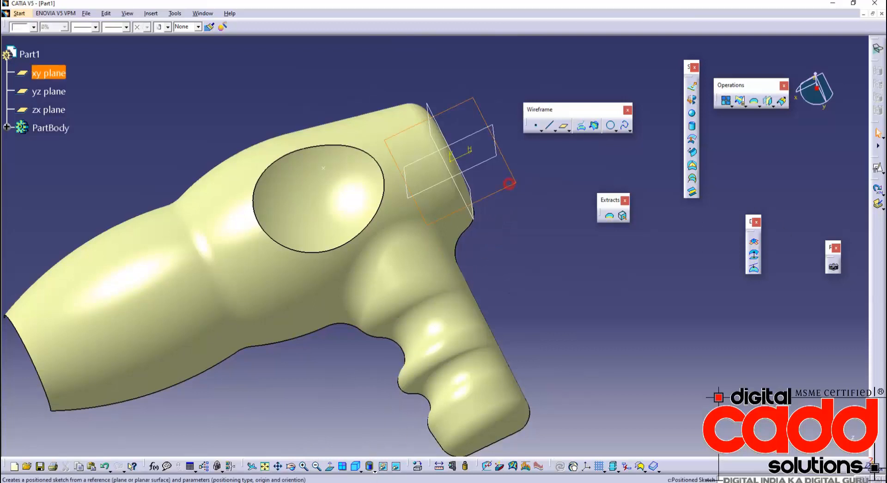
left_click(877, 168)
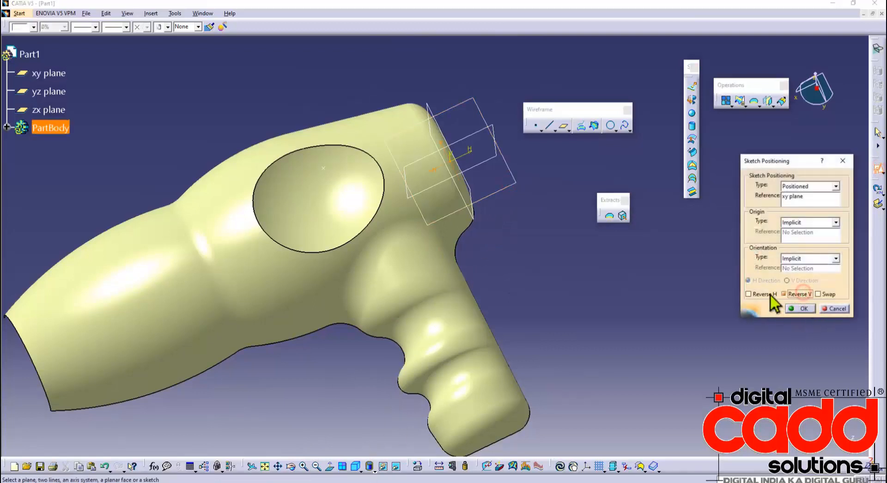
left_click(798, 308)
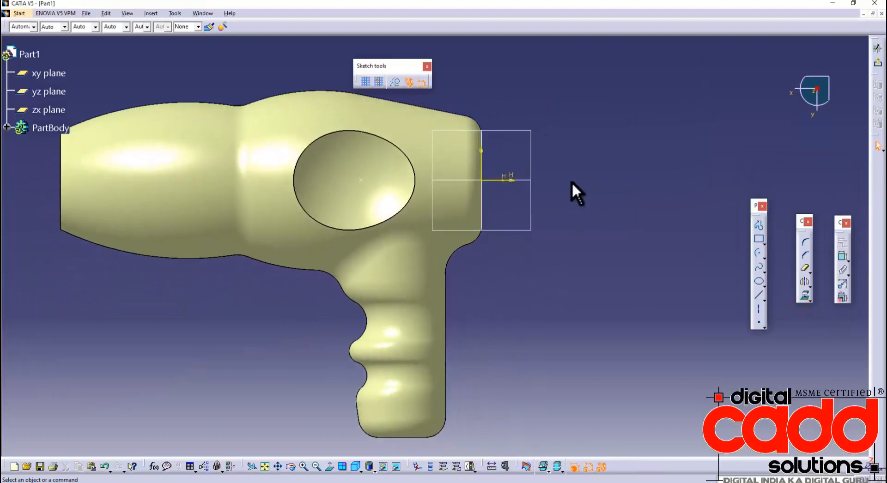
mouse_move(596, 255)
middle_mouse_down()
mouse_move(626, 299)
mouse_move(625, 285)
mouse_move(628, 311)
middle_mouse_up()
left_click(632, 327)
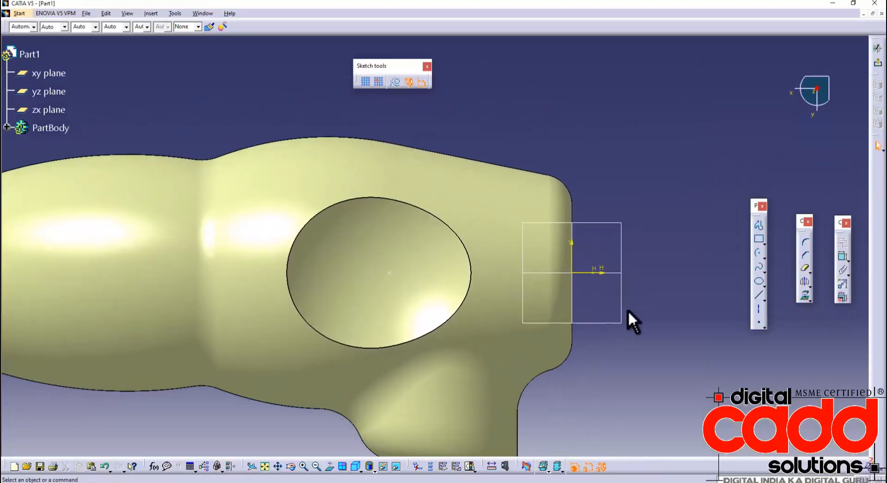
Step: Sketch a horizontal elongated hole along the H axis inside the recess, about 35 mm between centres and 1.5 mm in radius
left_click(760, 239)
left_click(812, 247)
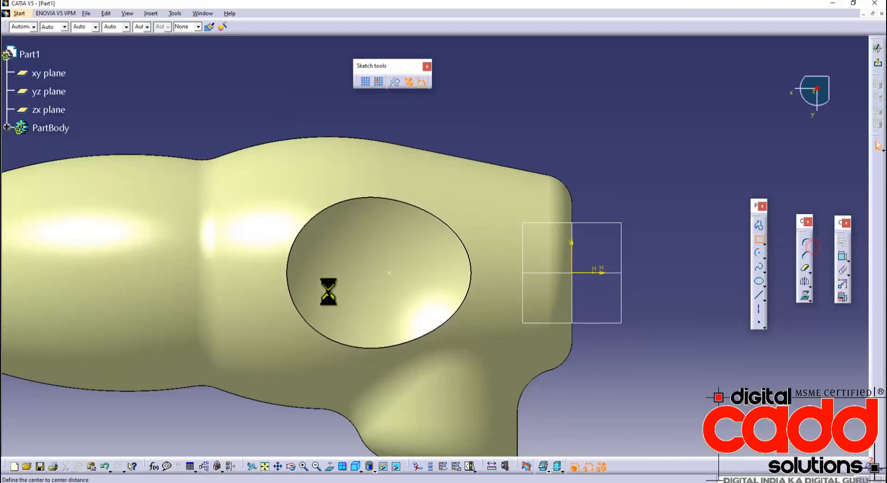
left_click(314, 273)
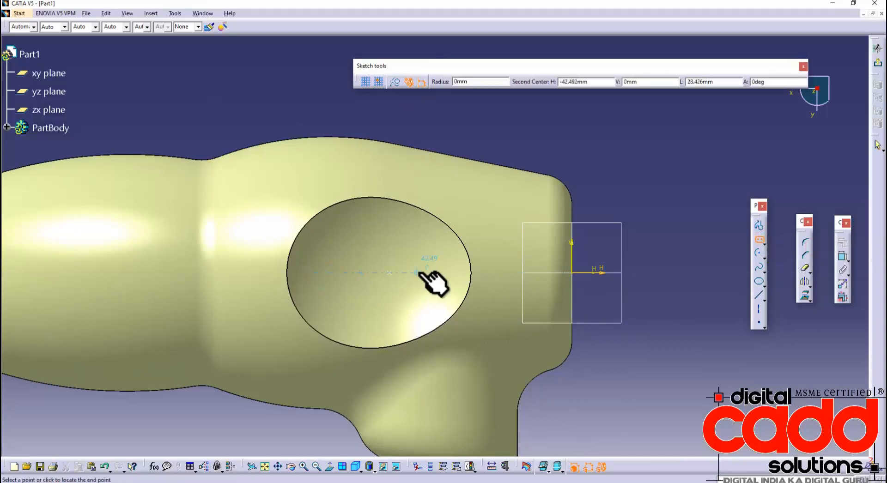
left_click(441, 273)
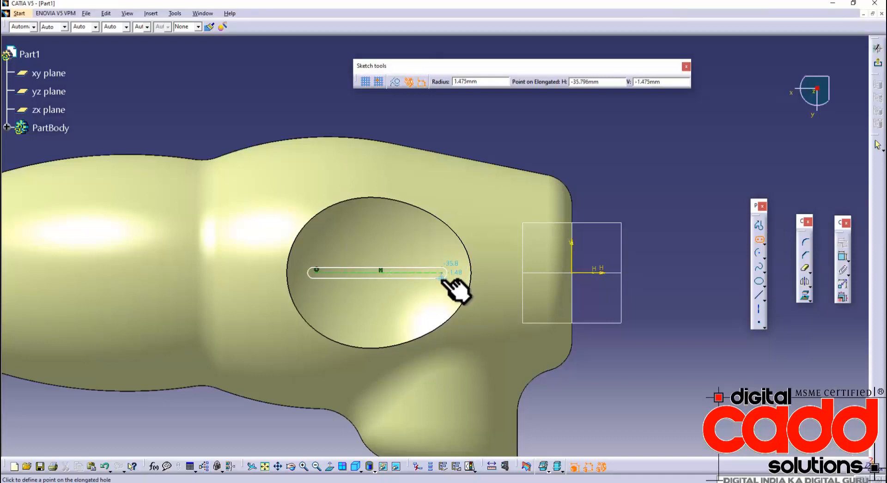
left_click(441, 278)
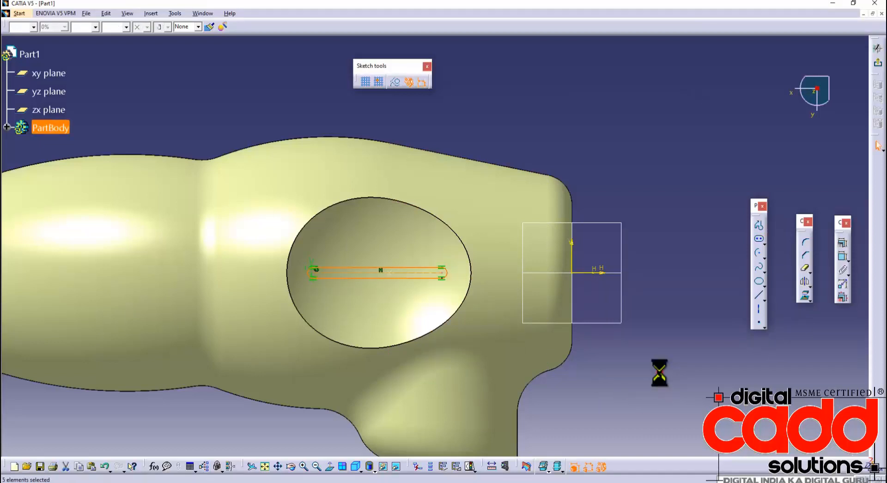
left_click(674, 379)
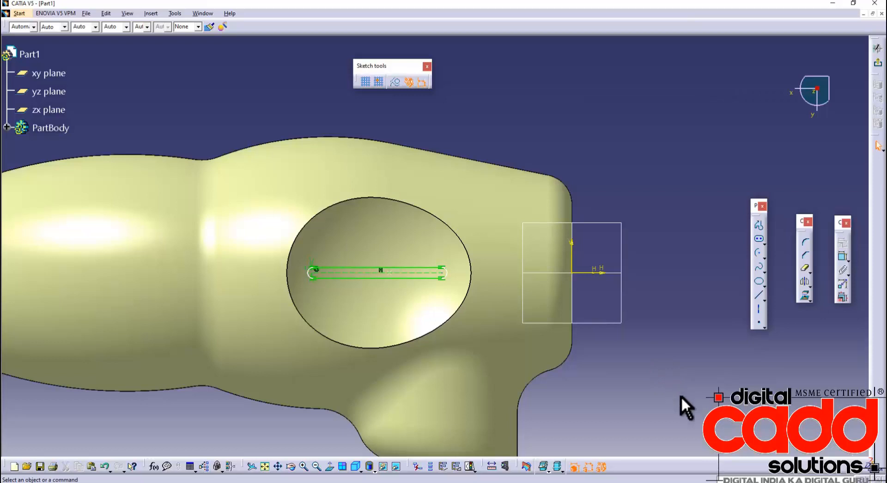
Step: Dimension the centre-to-centre length of the elongated hole above the body and set it to 30 mm
left_click(842, 257)
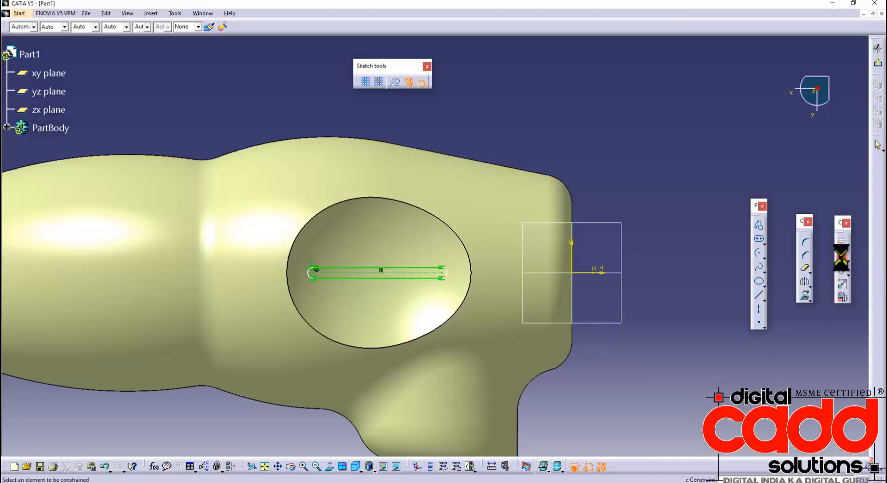
left_click(423, 273)
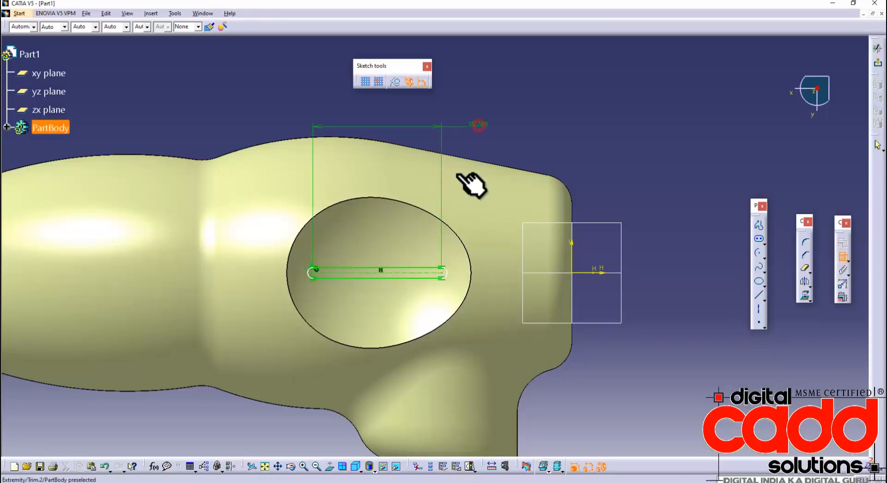
left_click(482, 132)
double_click(479, 123)
type("30")
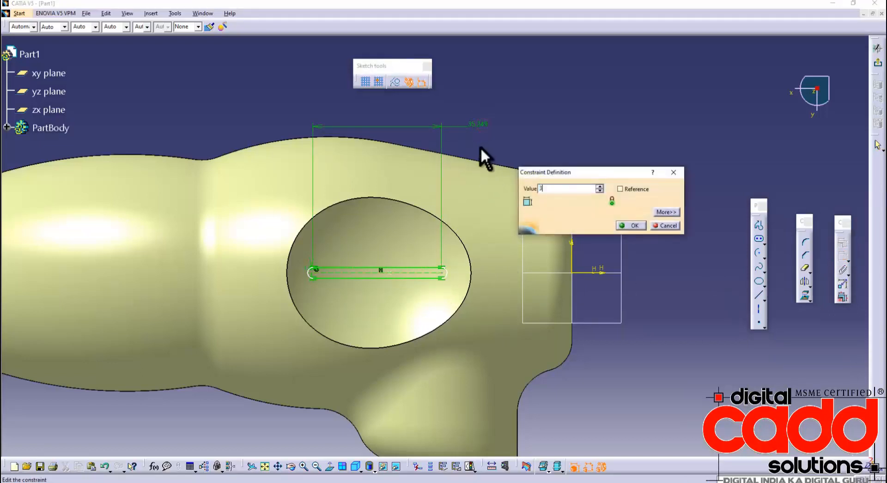
key("Return")
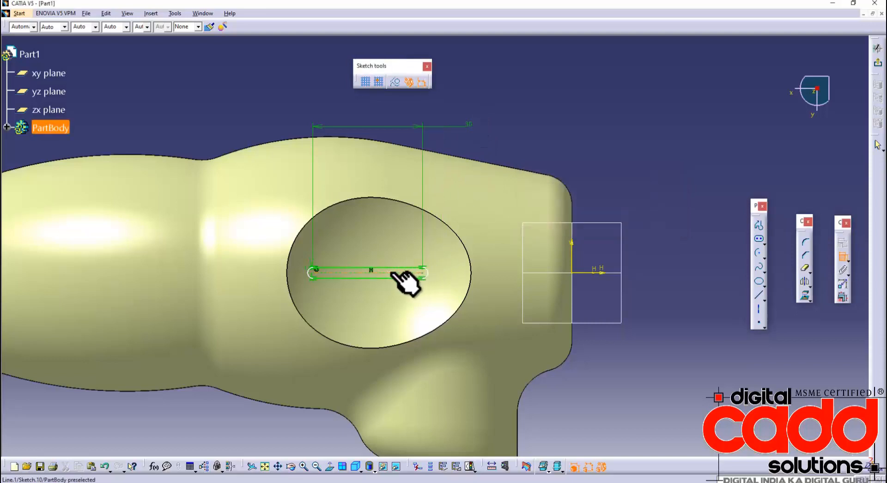
Step: Dimension the elongated hole's end centre from the recess centre point and set the distance to 15 mm
left_click(421, 276)
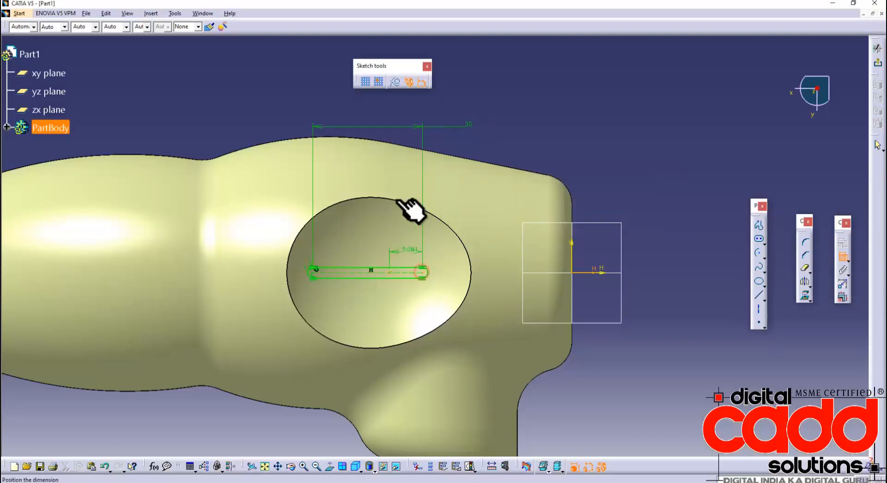
left_click(408, 146)
double_click(403, 141)
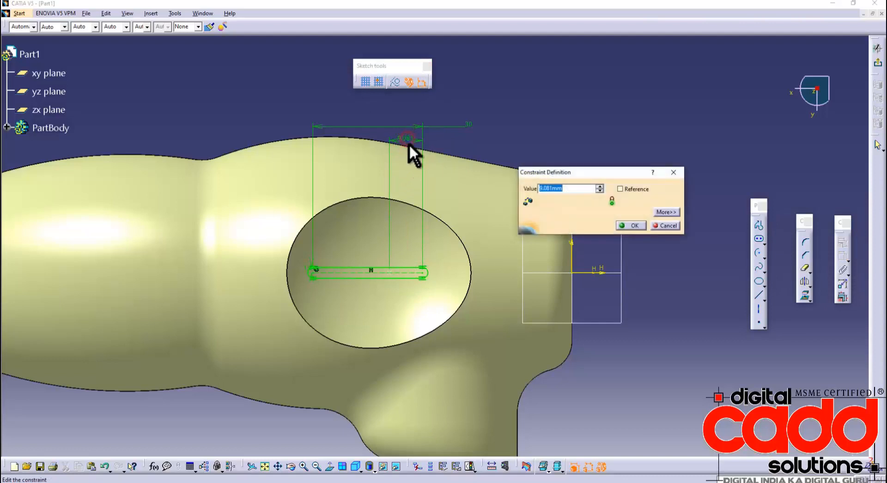
type("15")
key("Return")
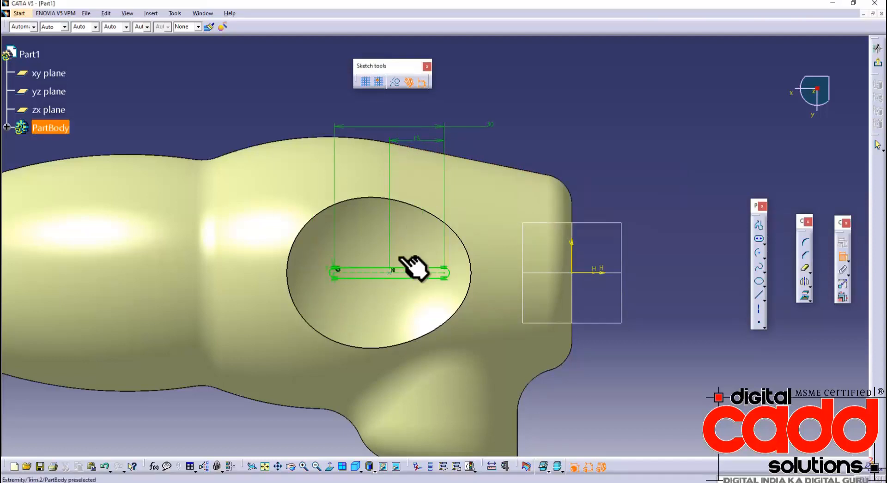
Step: Try to edit the elongated hole's radius, undo the latest dimension edits and restore the view normal to the sketch
left_click(329, 260)
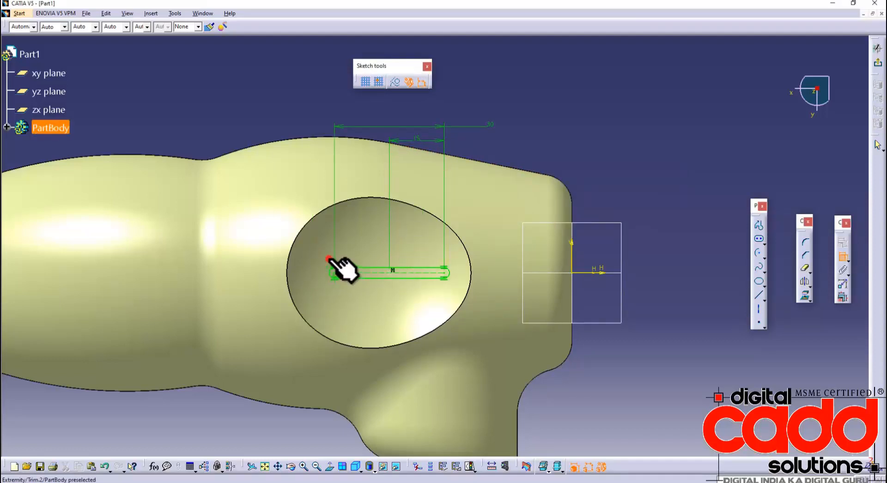
middle_click_drag(399, 312, 438, 171)
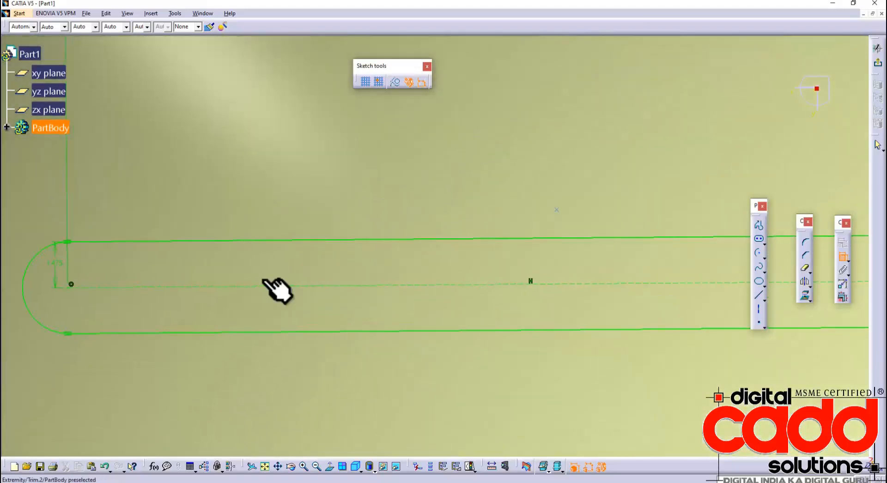
middle_click_drag(190, 329, 278, 318)
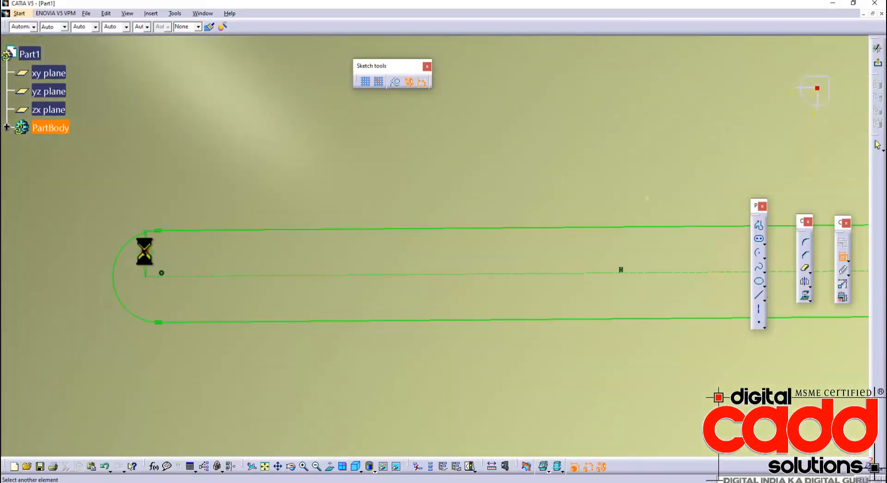
key("Return")
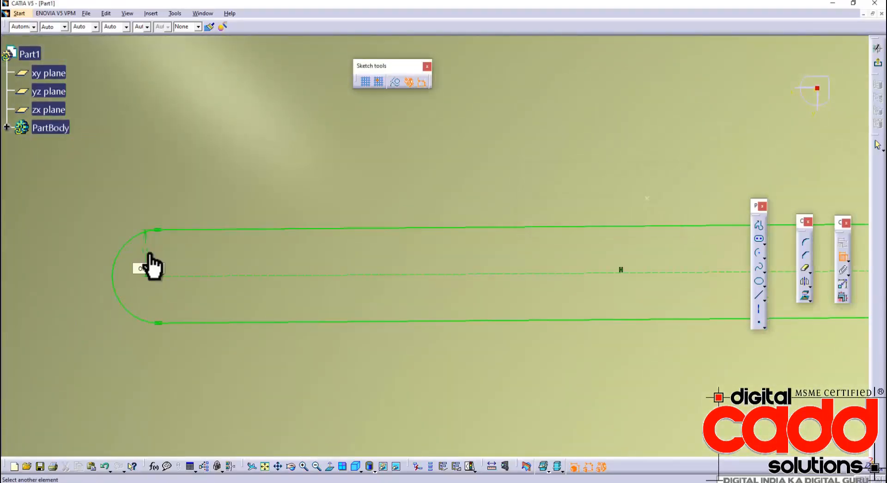
middle_click_drag(411, 329, 319, 432)
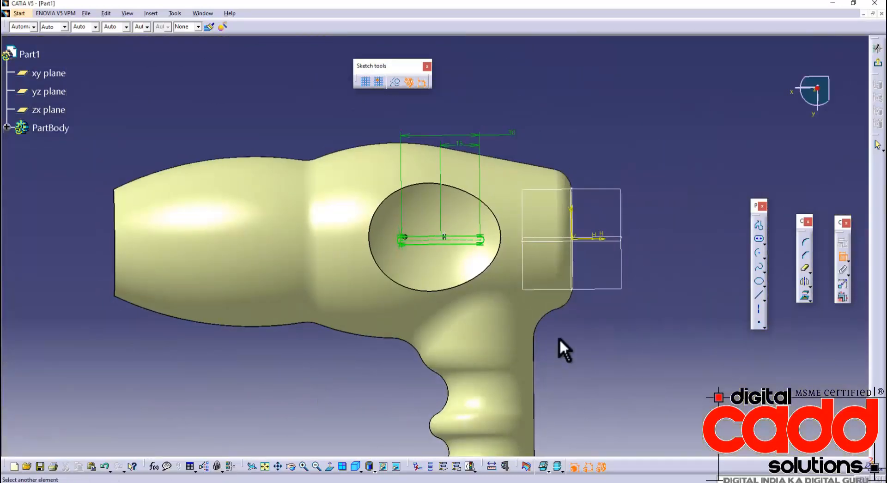
middle_click_drag(544, 348, 497, 366)
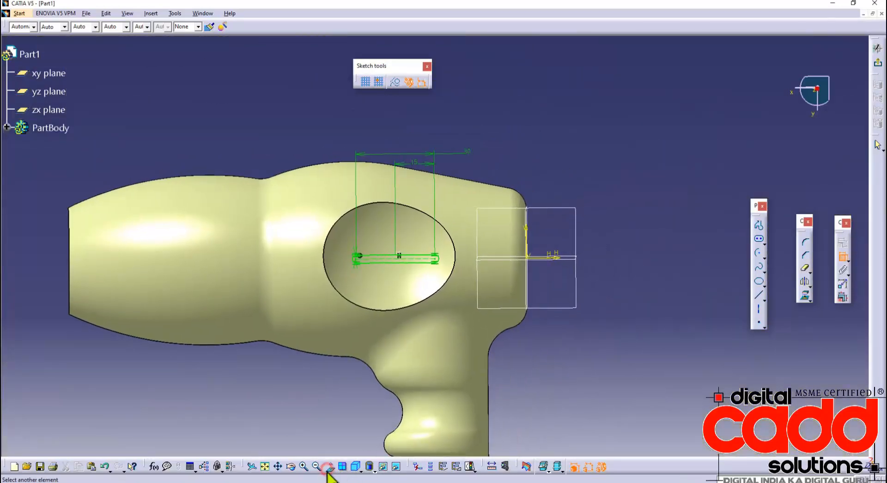
middle_click_drag(570, 350, 809, 292)
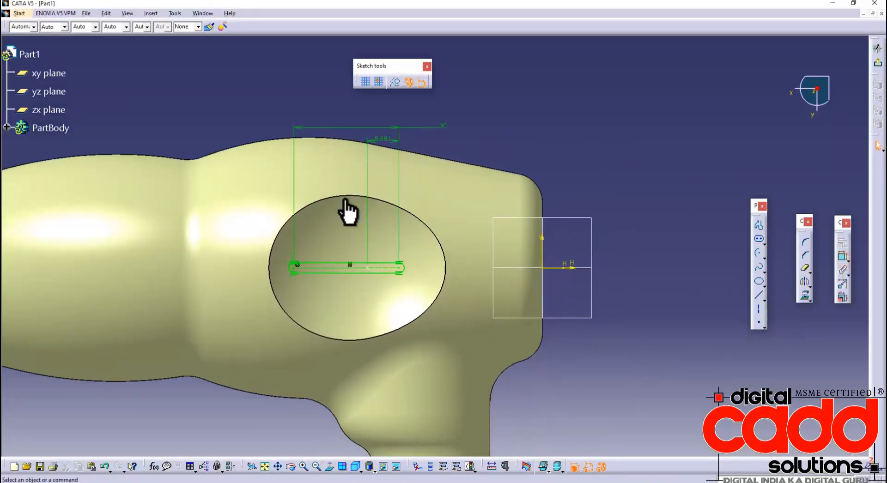
Step: Set the distance between the recess centre and the elongated hole's end centre to 15 mm again
double_click(385, 139)
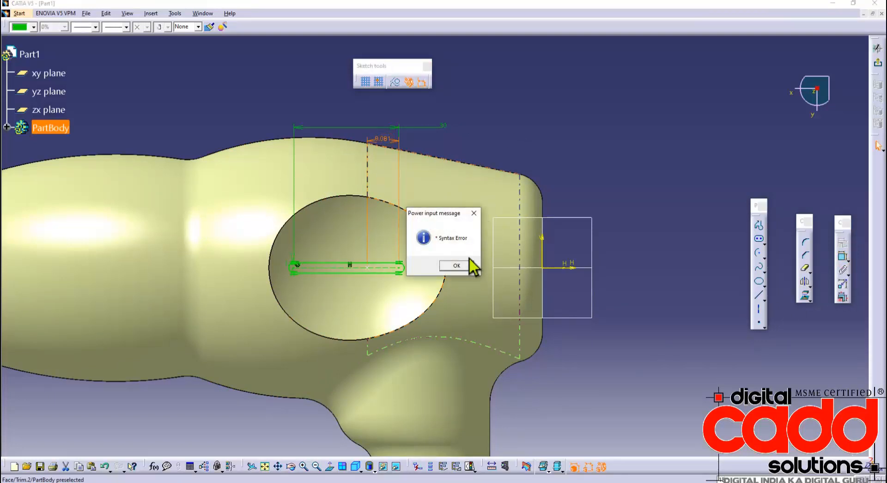
left_click(456, 266)
double_click(384, 139)
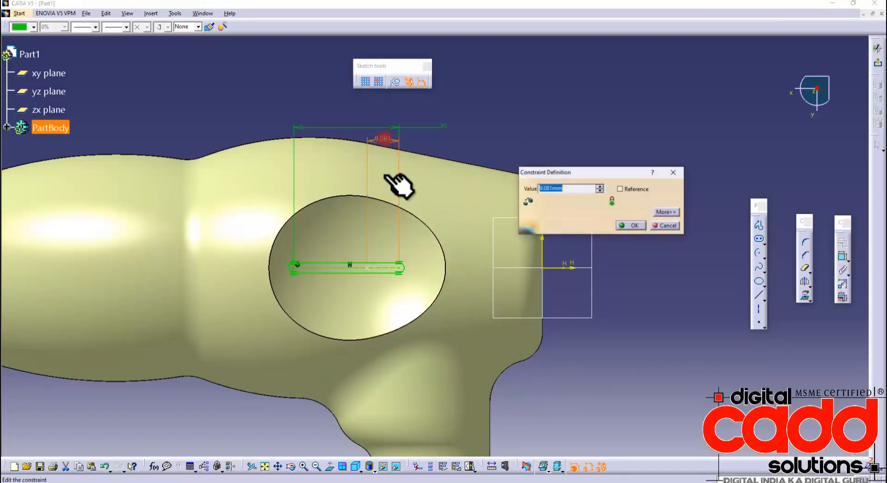
type("15")
key("Return")
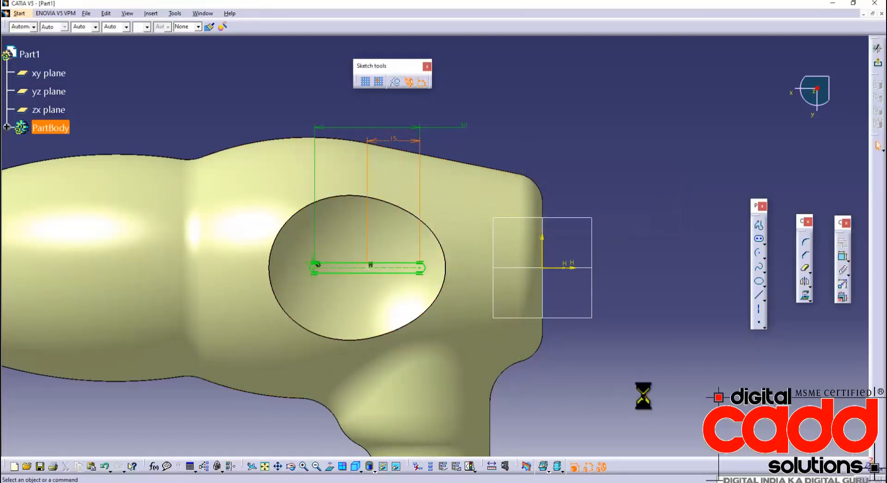
left_click(643, 396)
Step: Set the radius of the 30 mm elongated hole to 1.5 mm
middle_click_drag(348, 306, 388, 256)
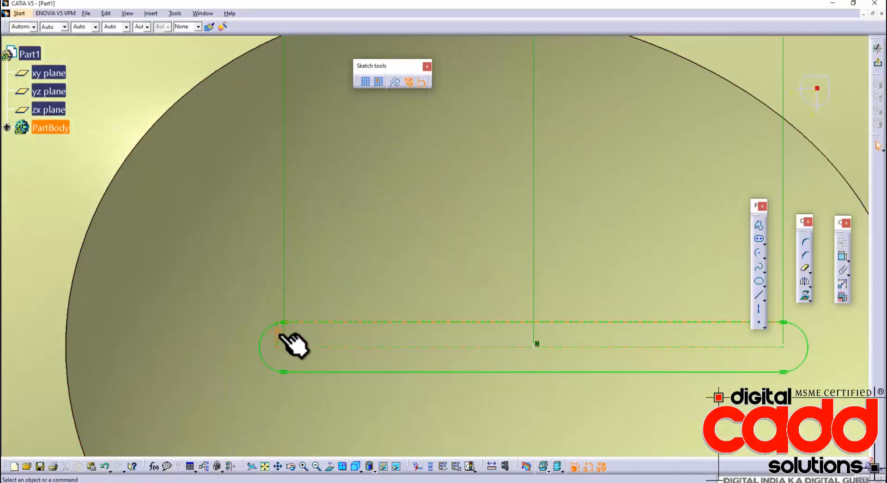
double_click(279, 335)
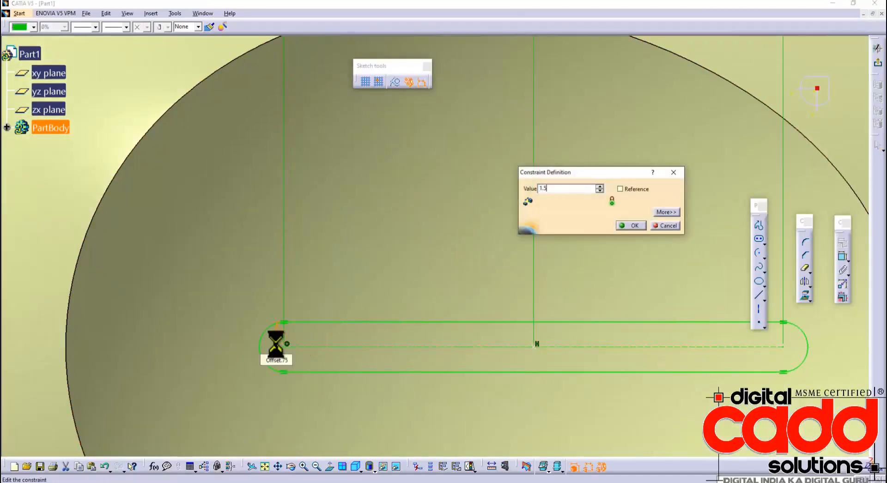
key("Return")
middle_click_drag(636, 331, 625, 347)
left_click(633, 358)
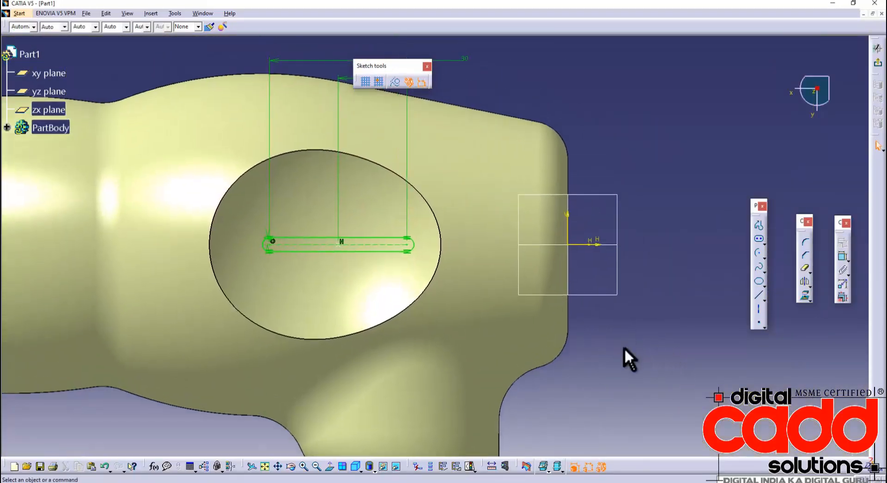
Step: Sketch a second horizontal elongated hole above the first, about 24 mm between centres and 1.3 mm in radius
left_click(759, 239)
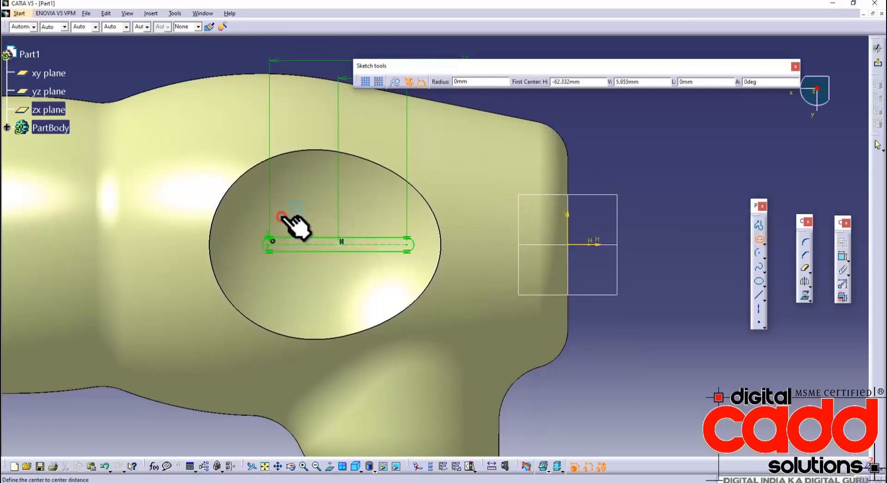
left_click(391, 217)
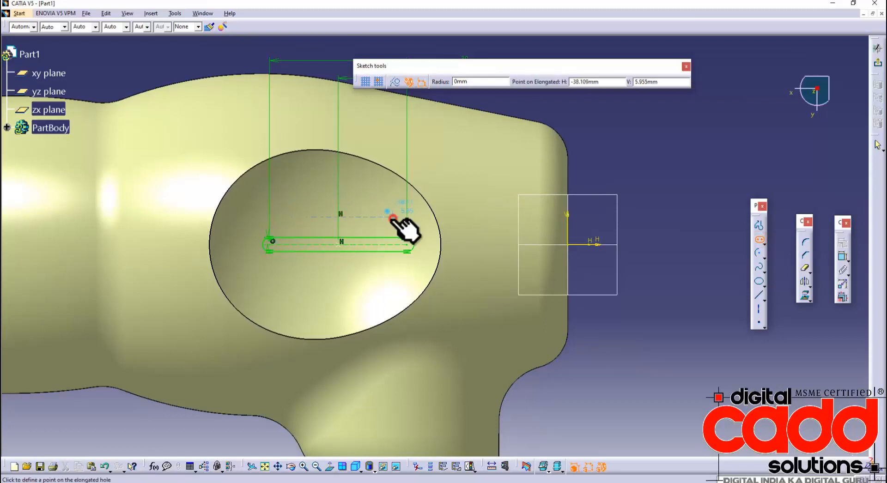
left_click(339, 223)
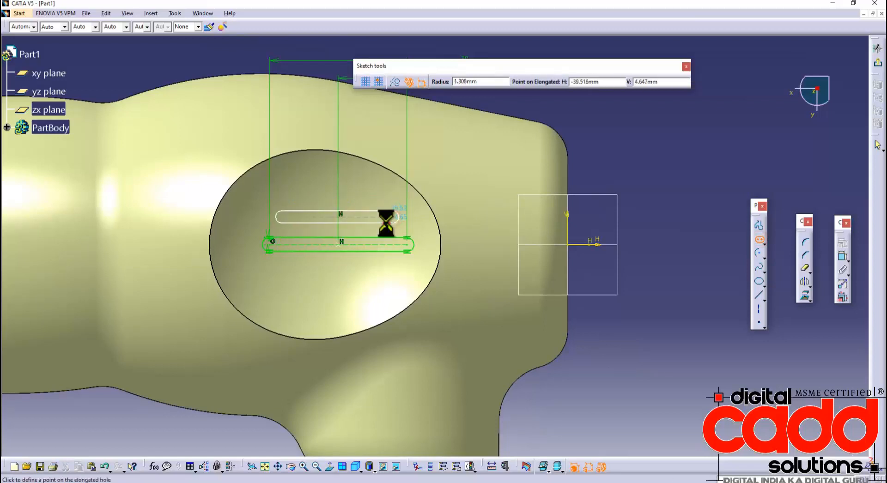
Step: Move the second elongated hole's radius dimension above the body and set the radius to 1.5 mm
left_click(293, 209)
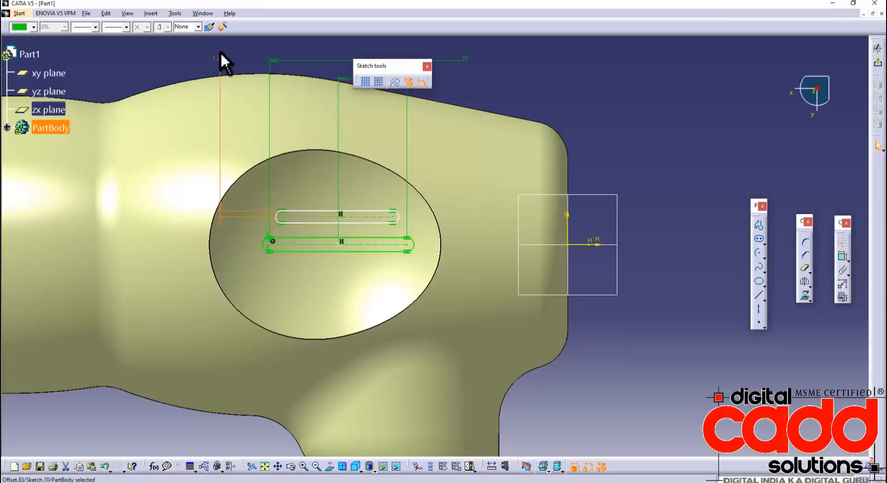
double_click(221, 57)
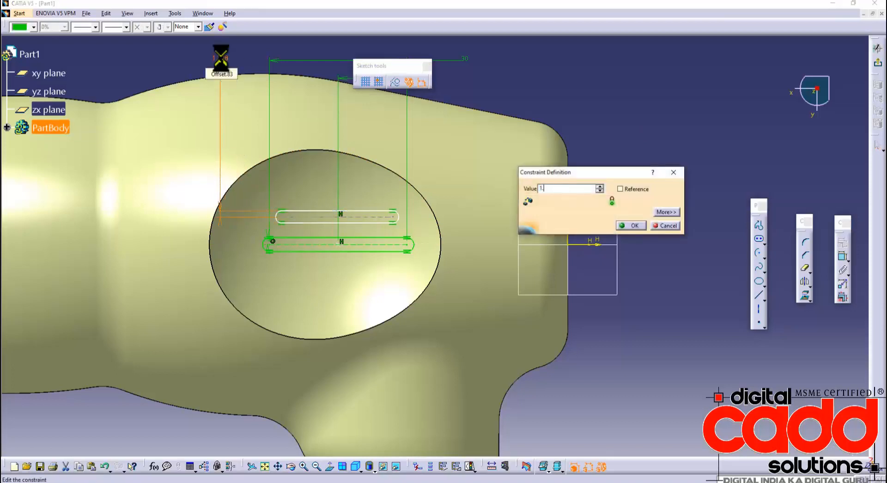
type("1.5")
key("Return")
left_click(648, 117)
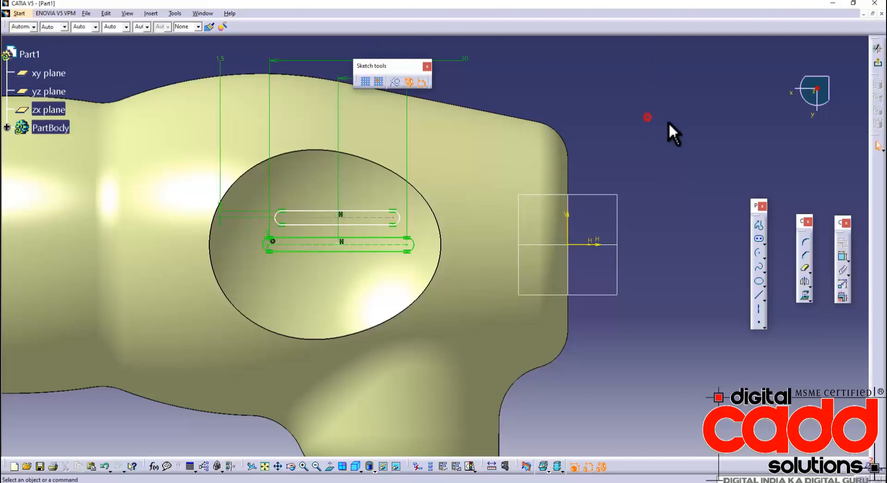
Step: Sketch a third, shorter horizontal elongated hole above the second and move its radius dimension above the body
left_click(759, 240)
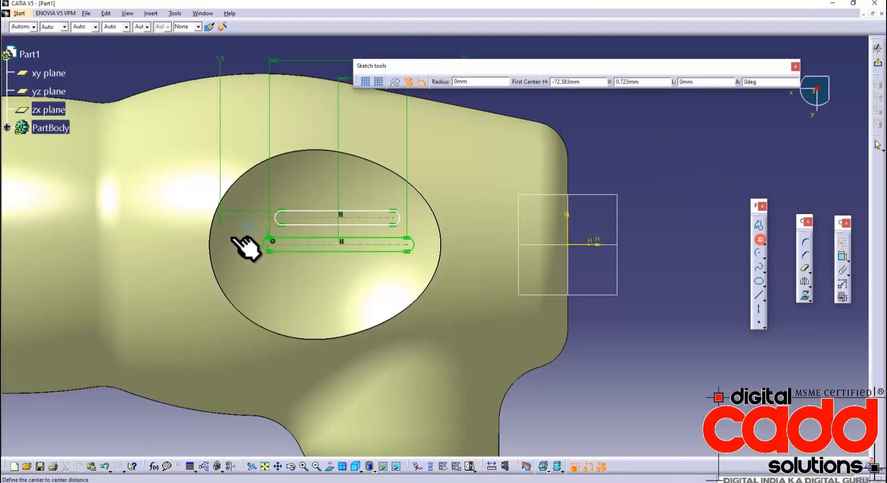
left_click(295, 192)
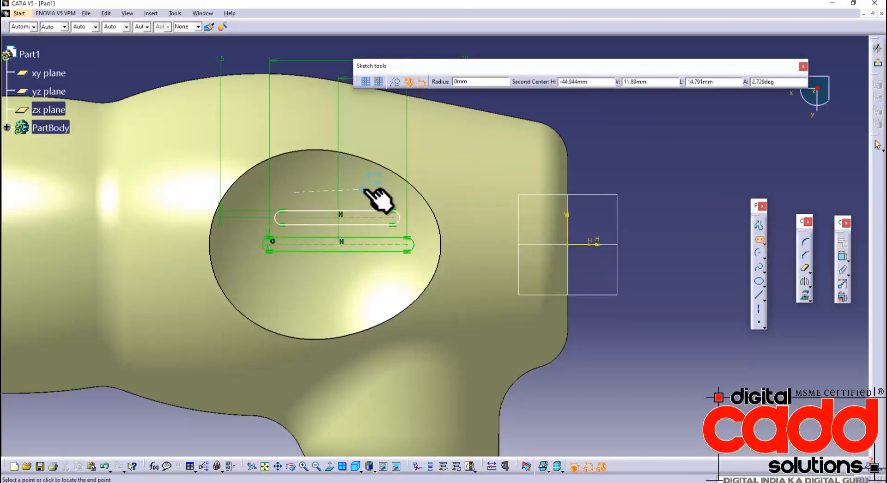
left_click(378, 199)
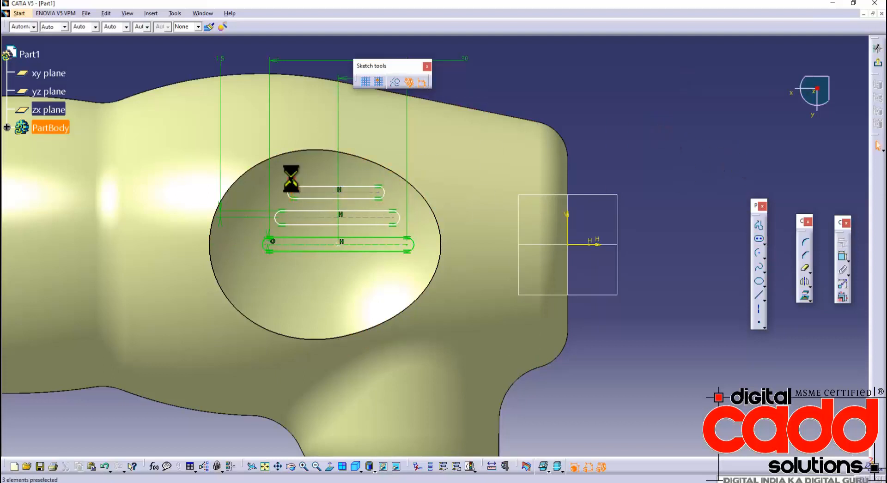
left_click_drag(291, 179, 245, 98)
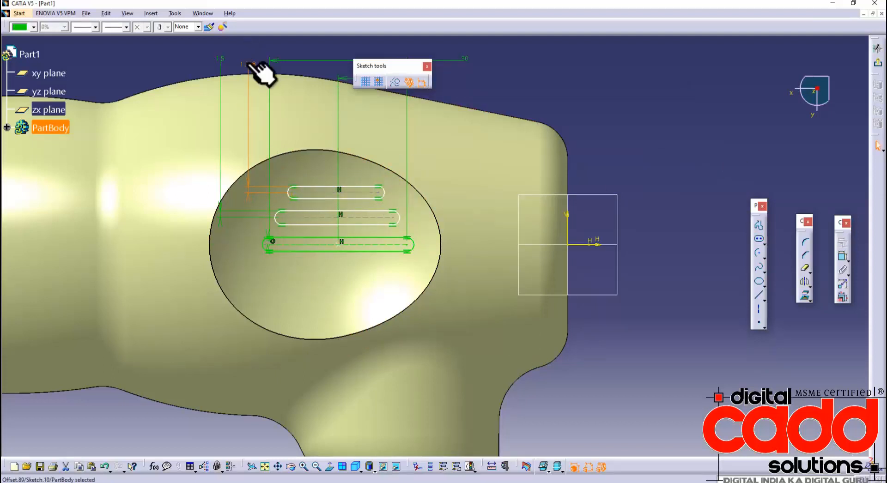
Step: Set the radius of the uppermost elongated hole to 1.5 mm
double_click(248, 64)
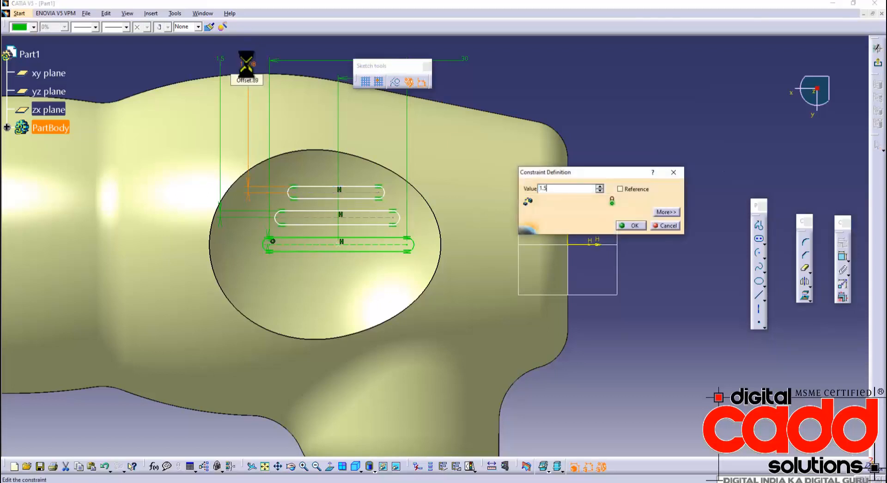
key("Return")
left_click(712, 132)
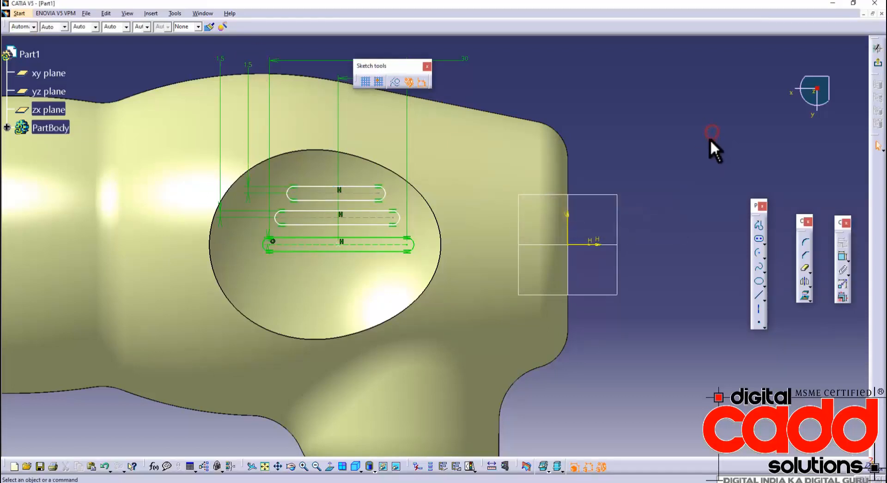
Step: Set the middle elongated hole's radius to 1.25 mm and reduce the uppermost hole's radius below that
double_click(226, 58)
type("1.25")
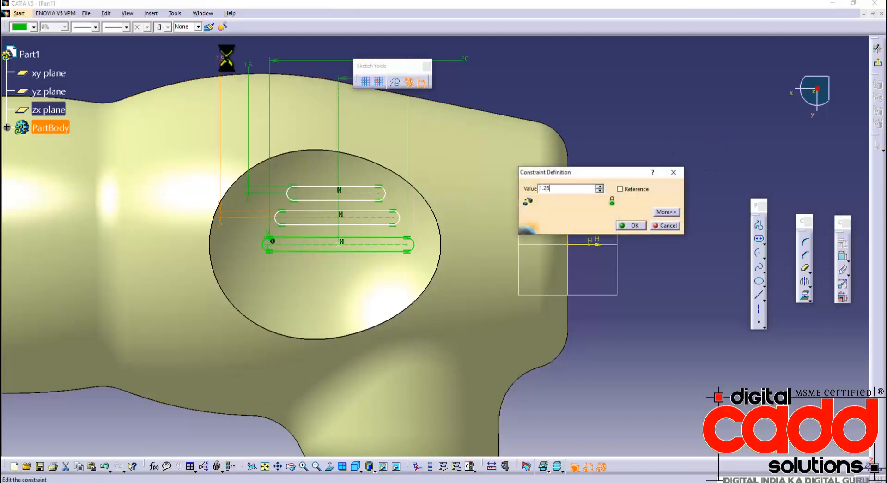
key("Return")
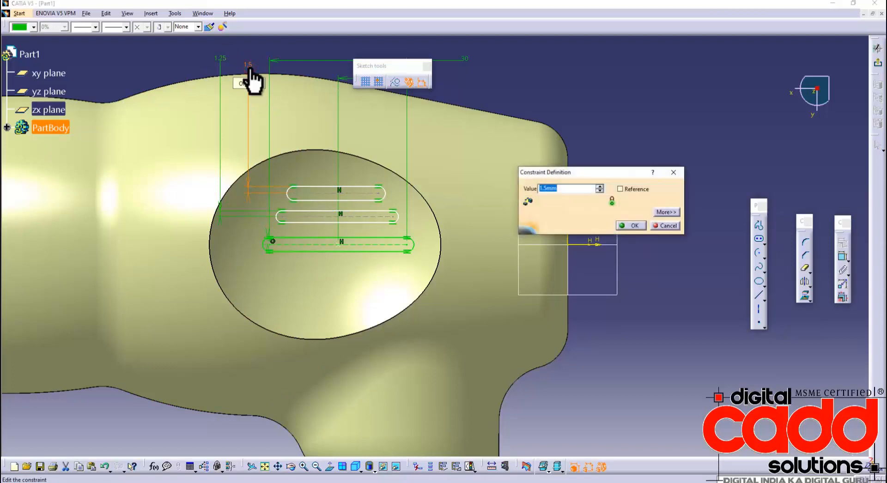
key("Return")
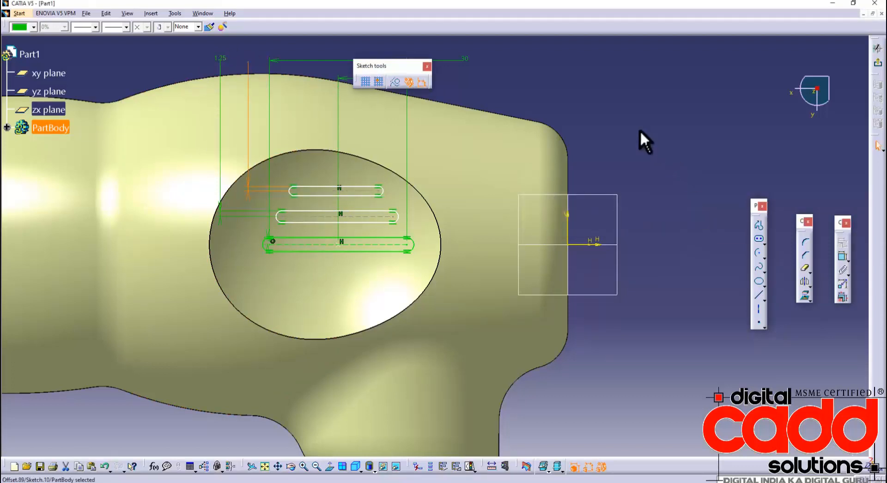
Step: Dimension the middle elongated hole's centre-to-centre length above the body and set it to 25 mm
left_click(842, 260)
mouse_move(558, 287)
middle_mouse_down()
mouse_move(507, 307)
mouse_move(510, 293)
mouse_move(569, 303)
middle_mouse_up()
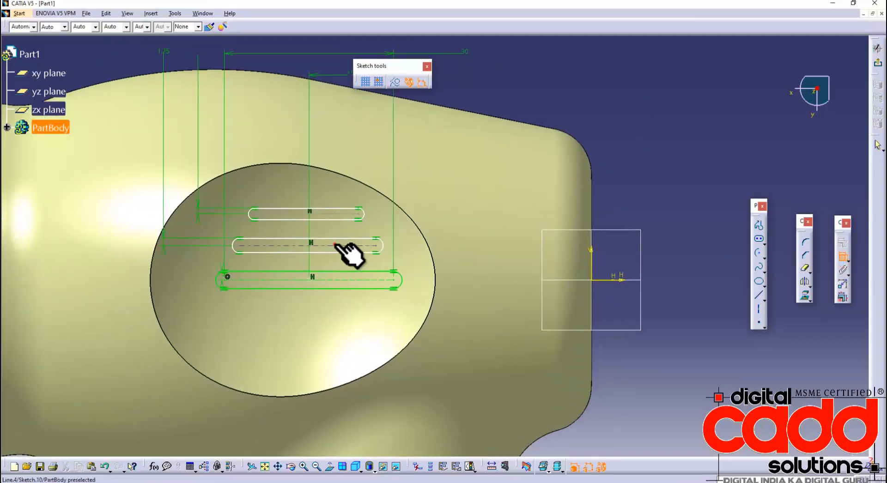
left_click(336, 244)
middle_click_drag(307, 75, 298, 130)
left_click(297, 129)
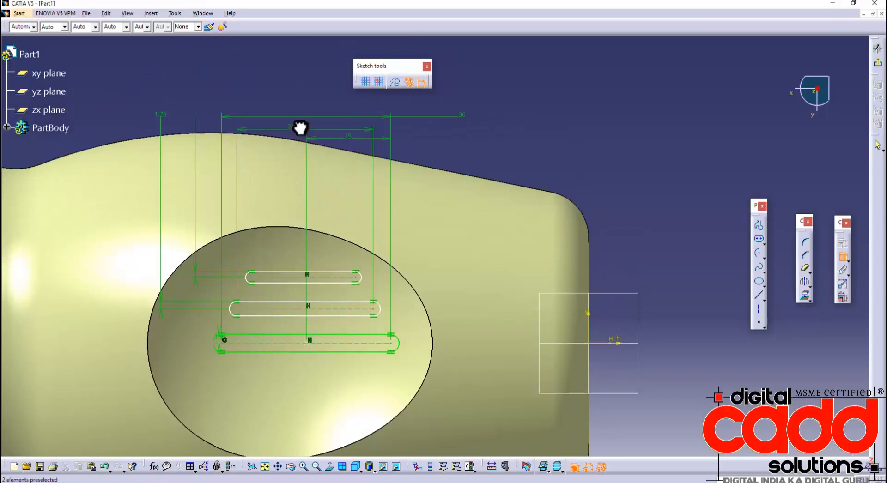
double_click(298, 130)
type("25")
key("Return")
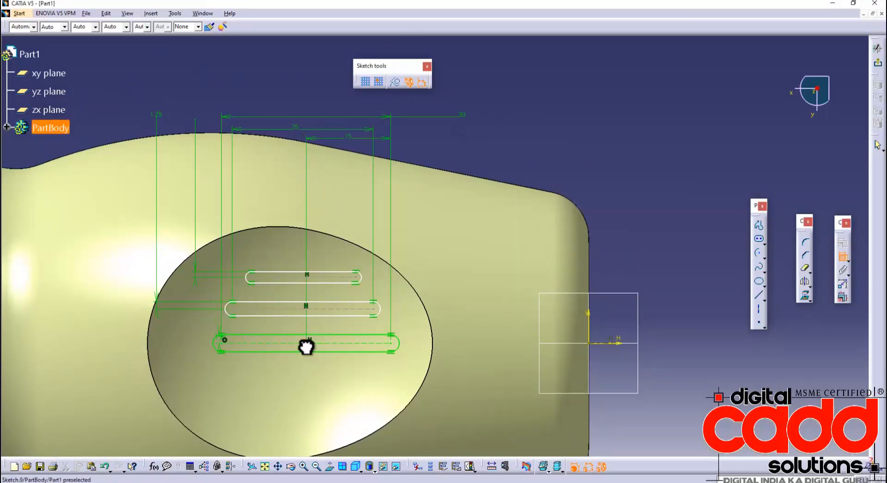
Step: Constrain the horizontal distance from the lowest hole's axis midpoint to the middle hole's right arc centre to 12.5 mm
left_click(376, 309)
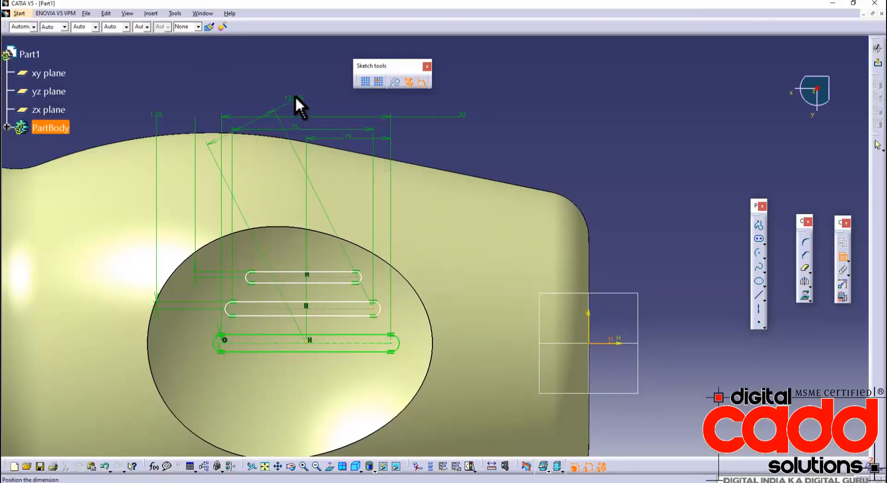
right_click(297, 80)
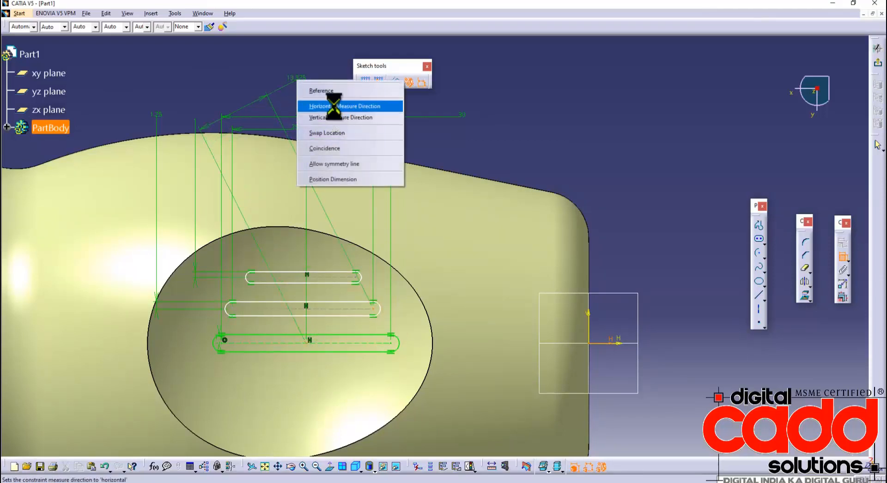
left_click(334, 106)
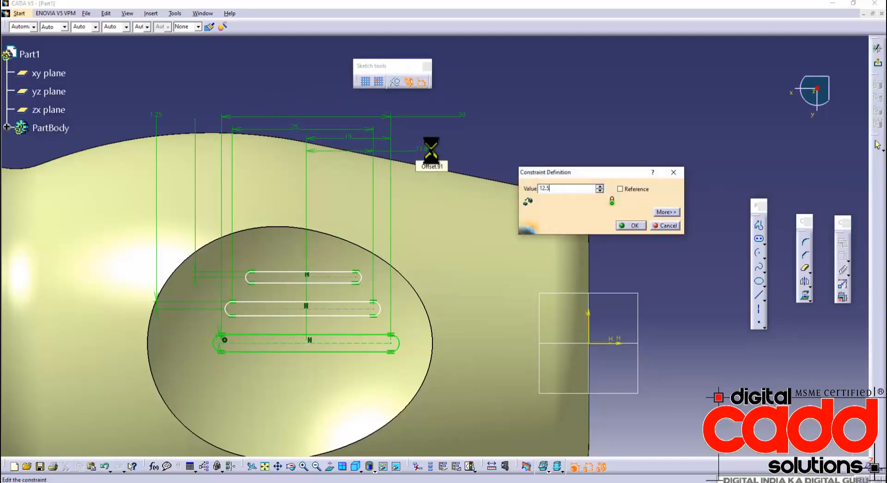
key("Return")
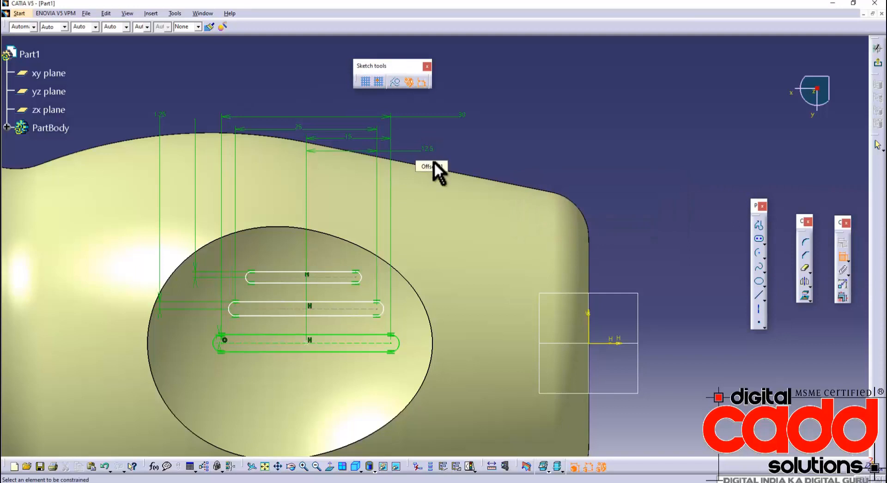
Step: Dimension the uppermost elongated hole's centre-to-centre length and set it to 20 mm
left_click(340, 280)
double_click(322, 96)
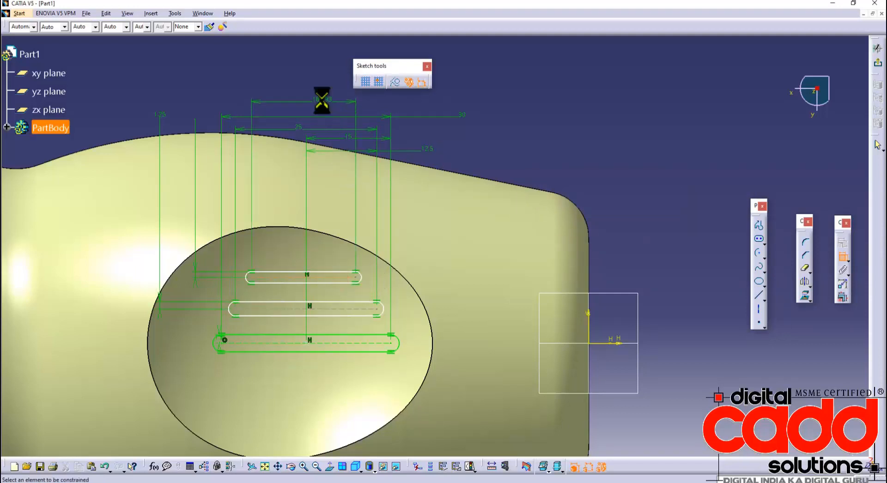
type("20")
key("Return")
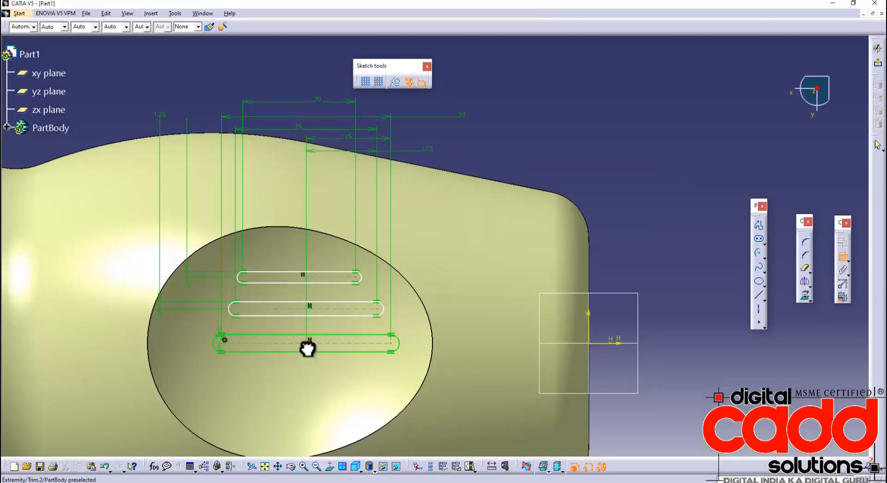
Step: Constrain the horizontal distance from the lowest hole's axis midpoint to the uppermost hole's right arc centre to 10 mm
left_click(356, 276)
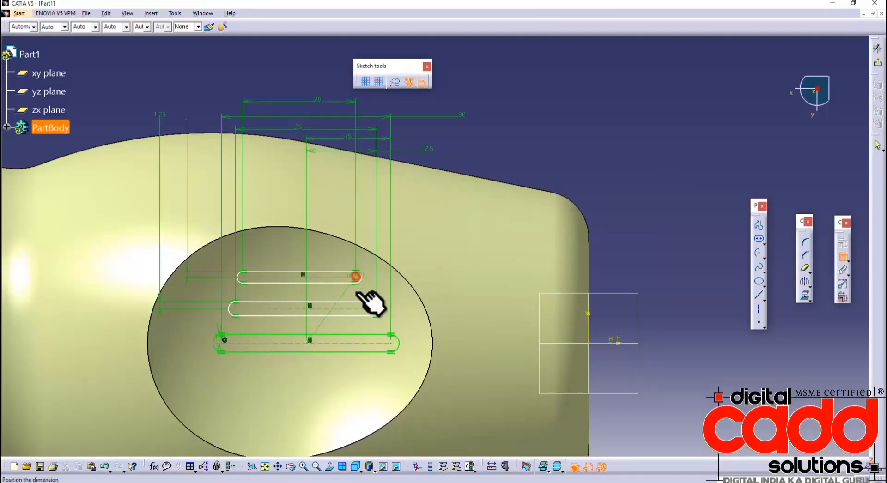
right_click(317, 85)
left_click(340, 110)
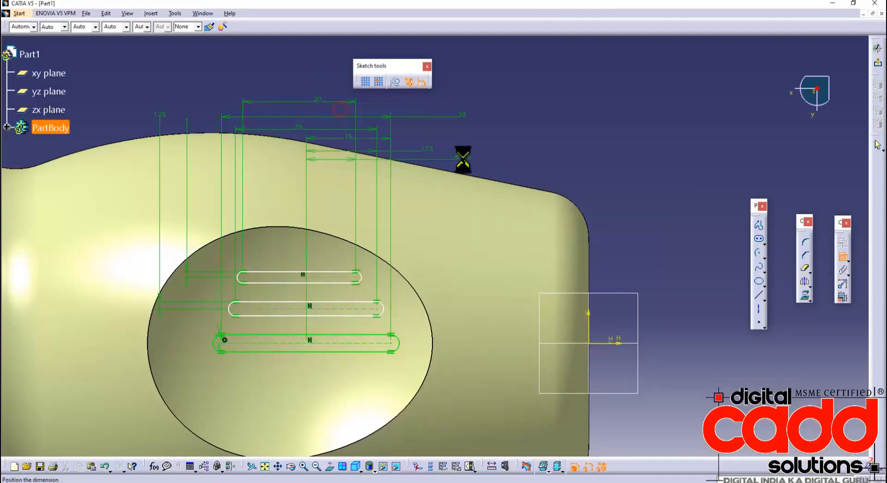
double_click(467, 157)
type("1")
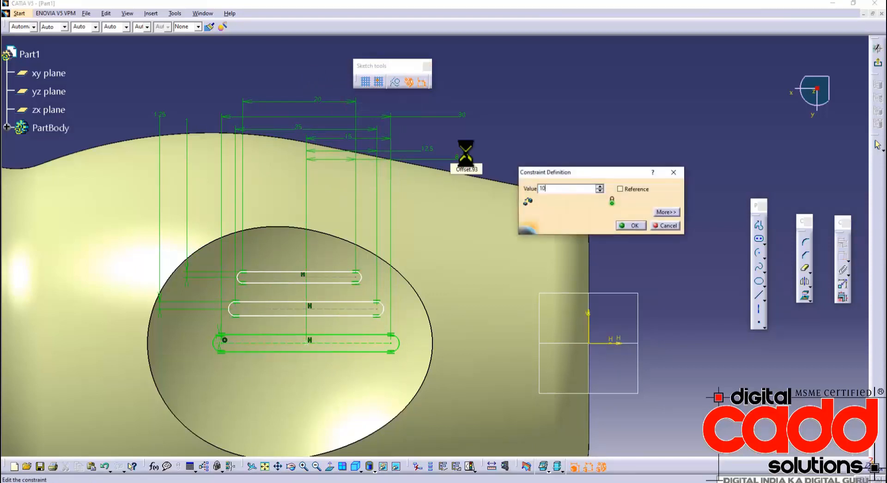
type("0")
key("Return")
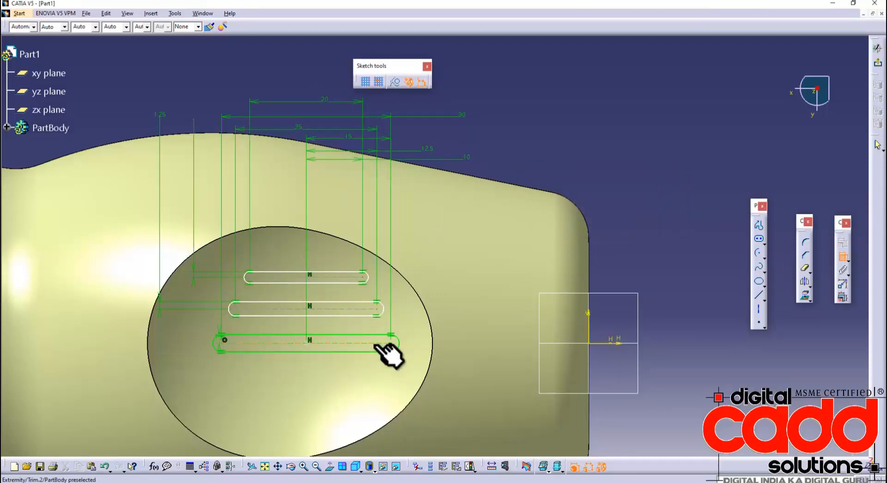
Step: Dimension the vertical spacing between the axes of the lowest and middle elongated holes and set it to 5 mm
left_click(375, 345)
left_click(365, 308)
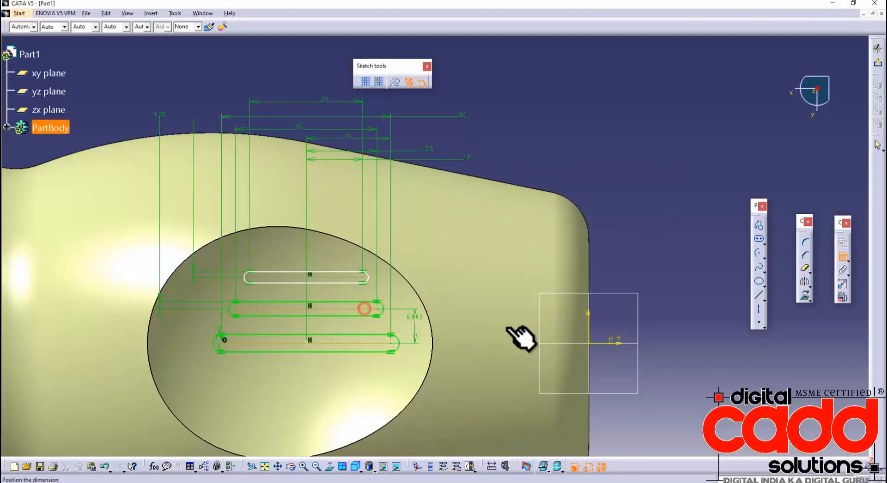
left_click(611, 319)
double_click(614, 320)
type("5")
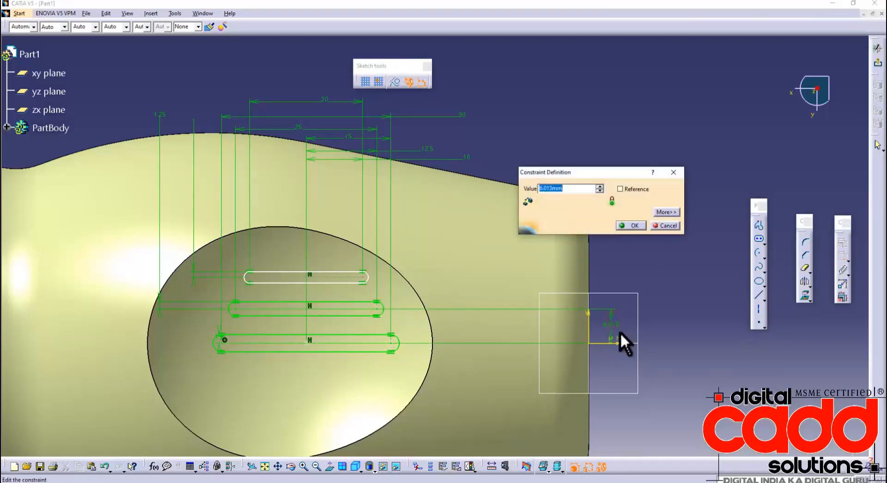
key("Return")
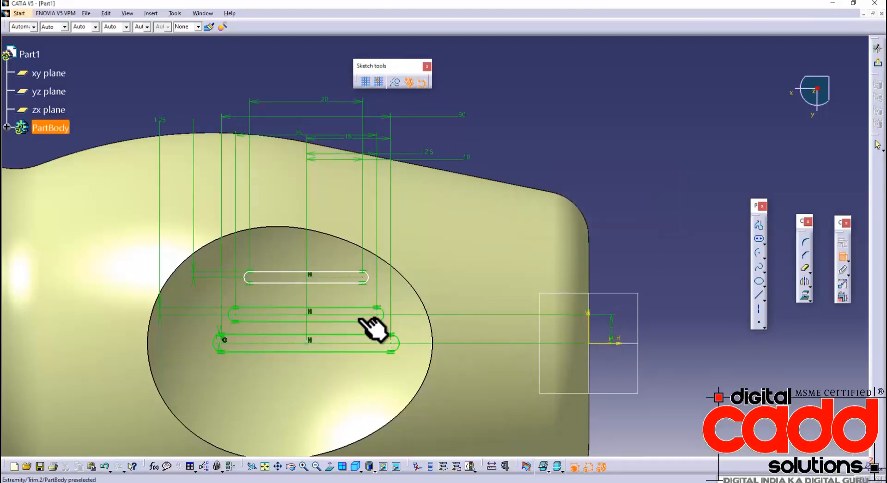
Step: Dimension the vertical spacing between the axes of the middle and uppermost elongated holes and set it to 5 mm
left_click(363, 315)
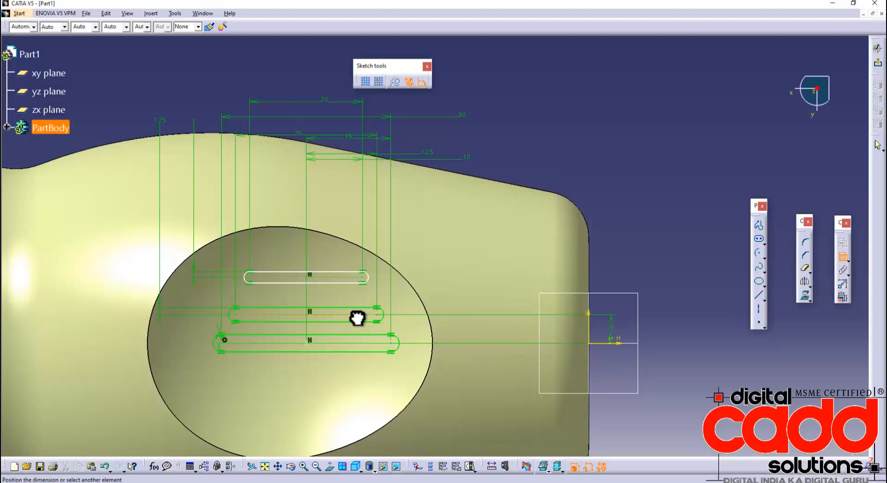
left_click(346, 277)
left_click(629, 330)
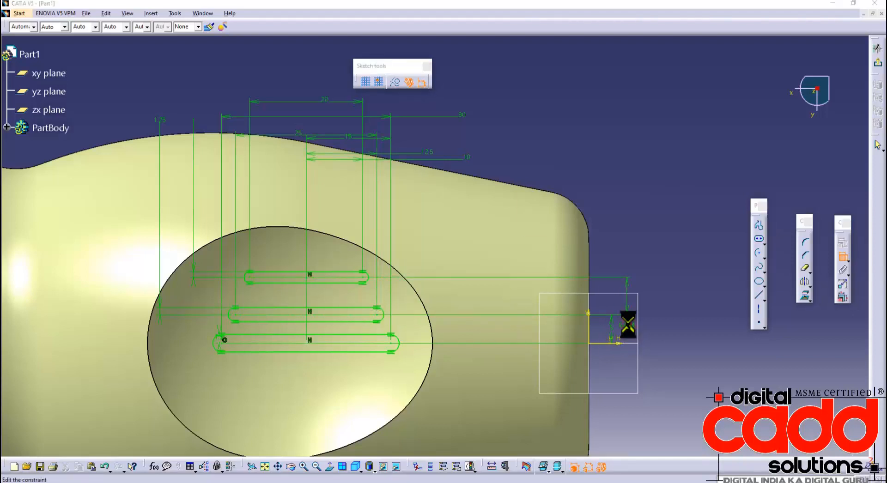
type("5")
key("Return")
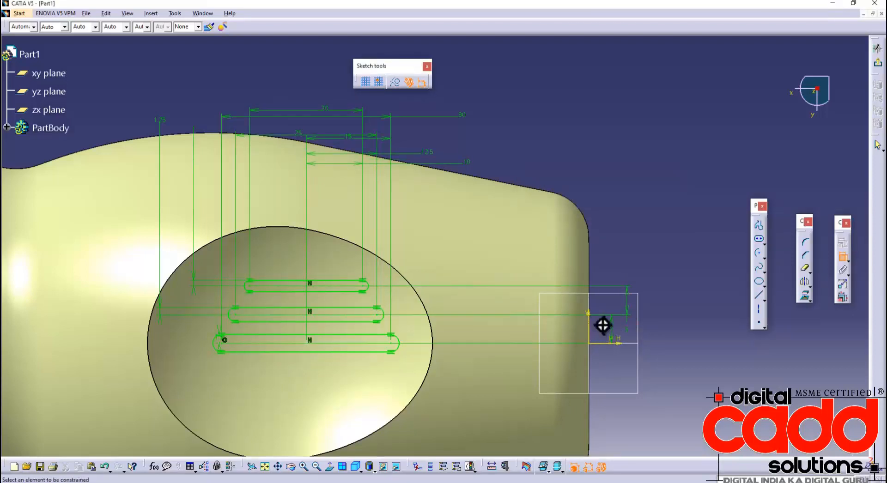
middle_click_drag(603, 323, 594, 295)
left_click(843, 258)
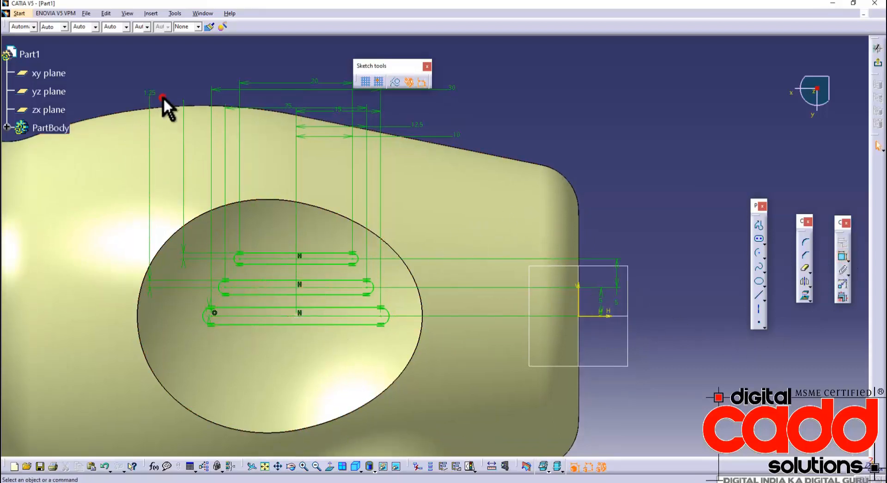
Step: Mirror the two upper elongated holes about the sketch's horizontal axis and exit the sketch
mouse_move(162, 97)
left_mouse_down()
mouse_move(360, 296)
mouse_move(393, 298)
left_mouse_up()
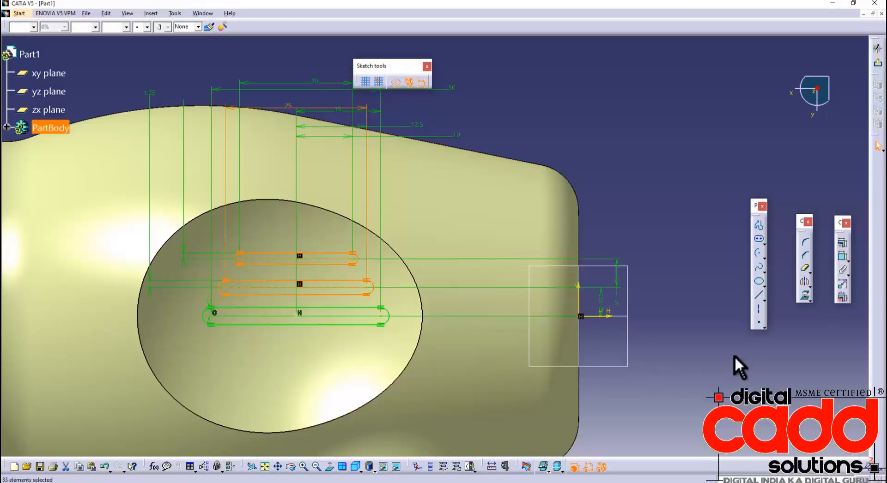
left_click(805, 281)
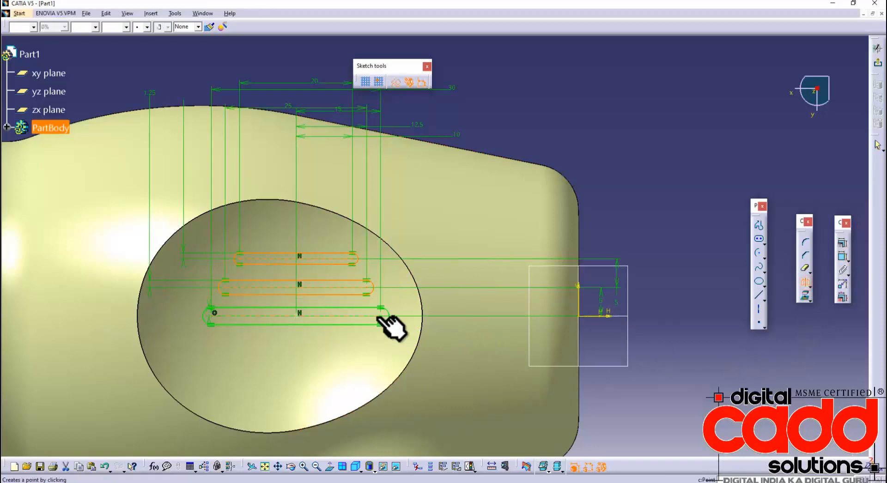
left_click(615, 317)
middle_click_drag(616, 343, 625, 294)
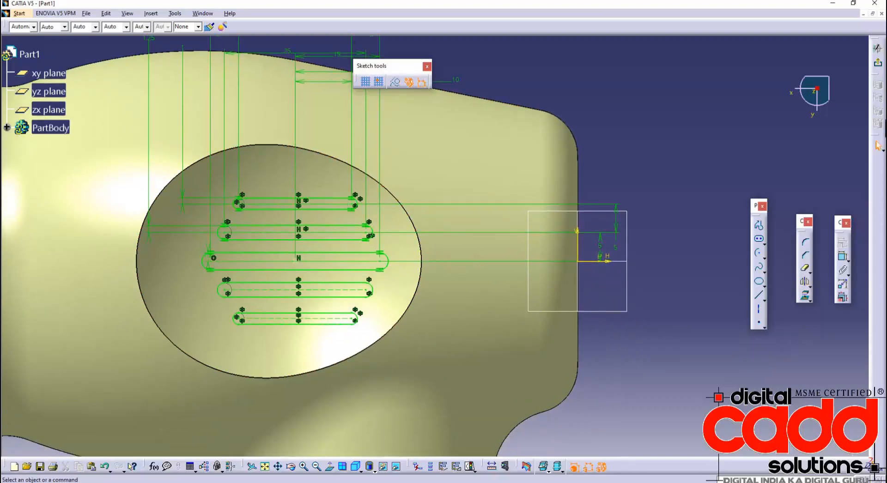
left_click(878, 64)
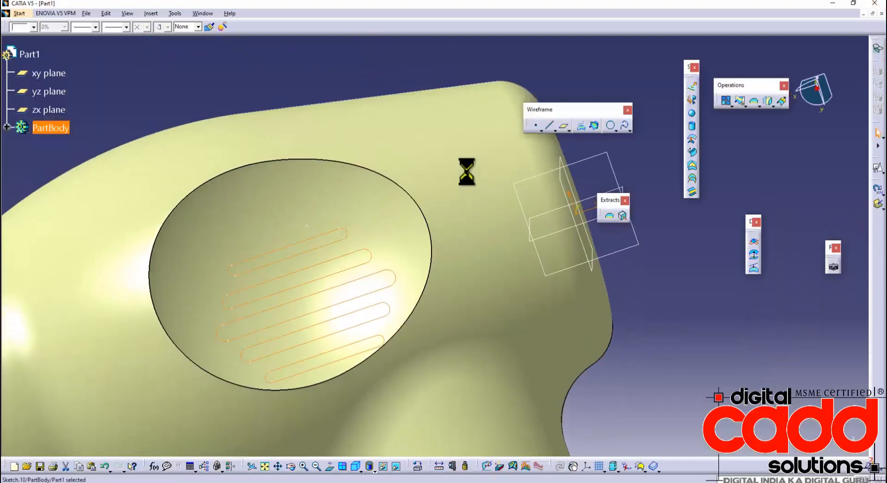
Step: Try to project the elongated-hole sketch onto the trimmed body surface along the direction of the xy plane
mouse_move(395, 321)
middle_mouse_down()
mouse_move(369, 290)
mouse_move(437, 311)
middle_mouse_up()
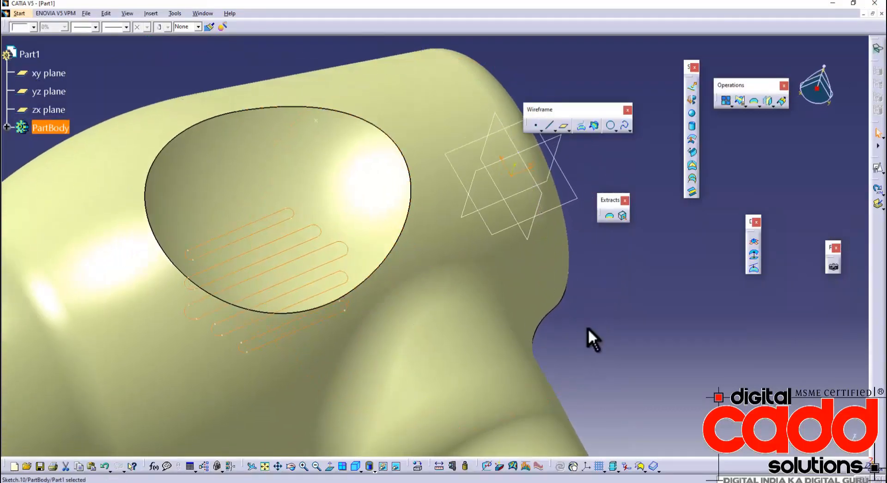
middle_click_drag(592, 347, 493, 318)
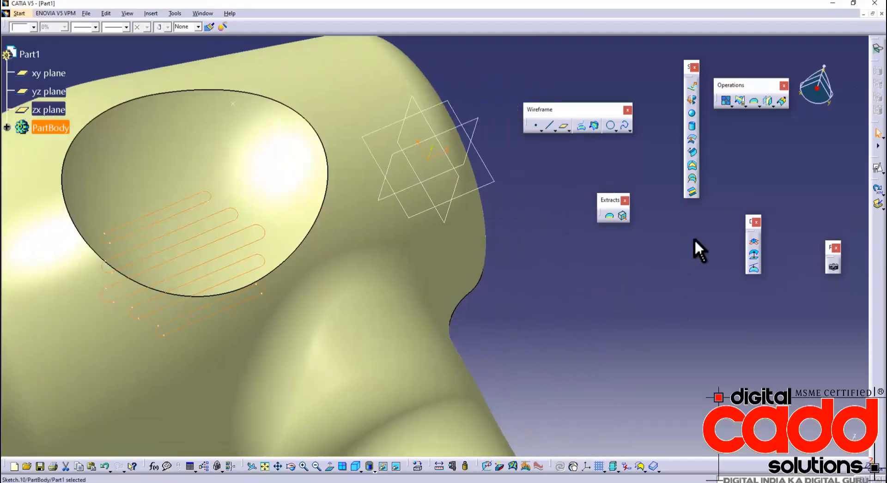
left_click(581, 125)
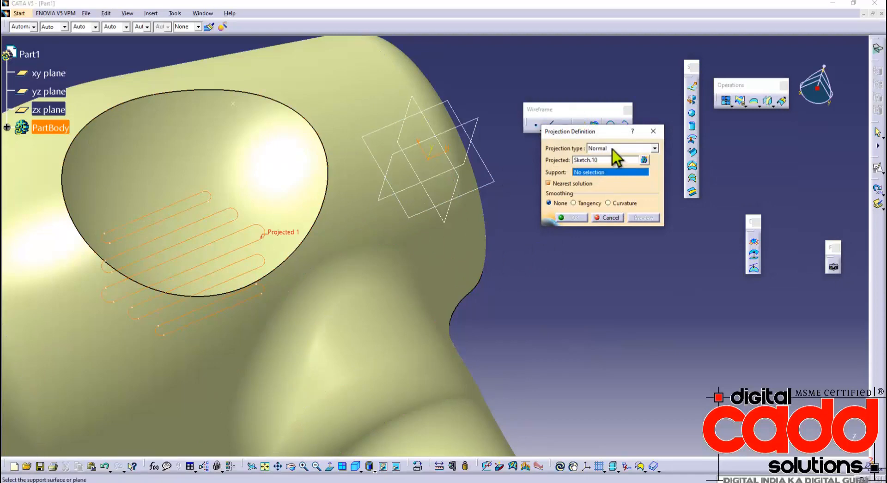
left_click(619, 165)
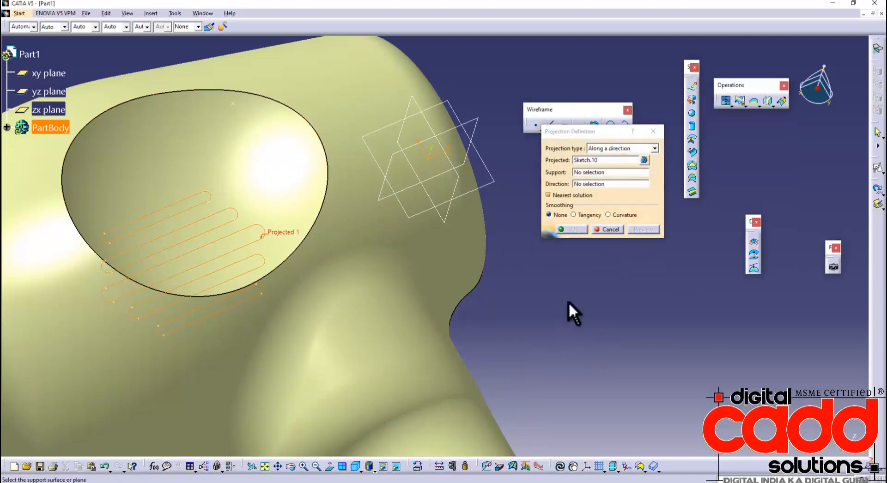
left_click(595, 174)
left_click(238, 141)
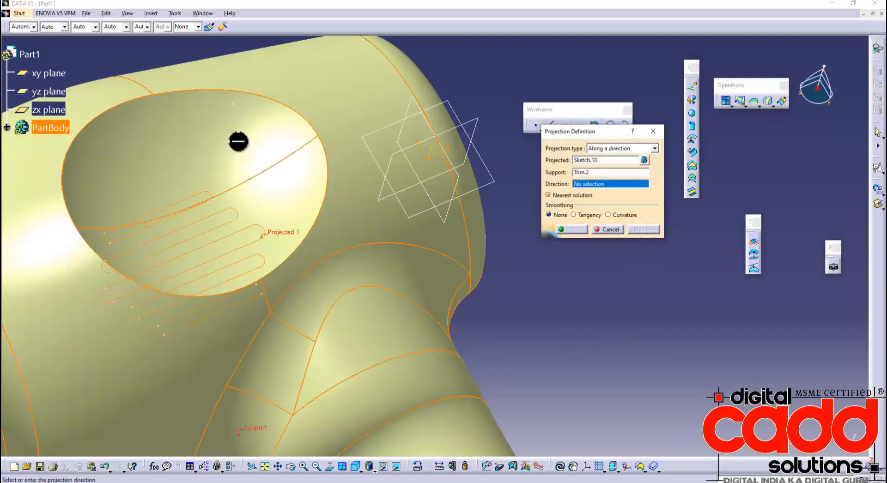
left_click(492, 181)
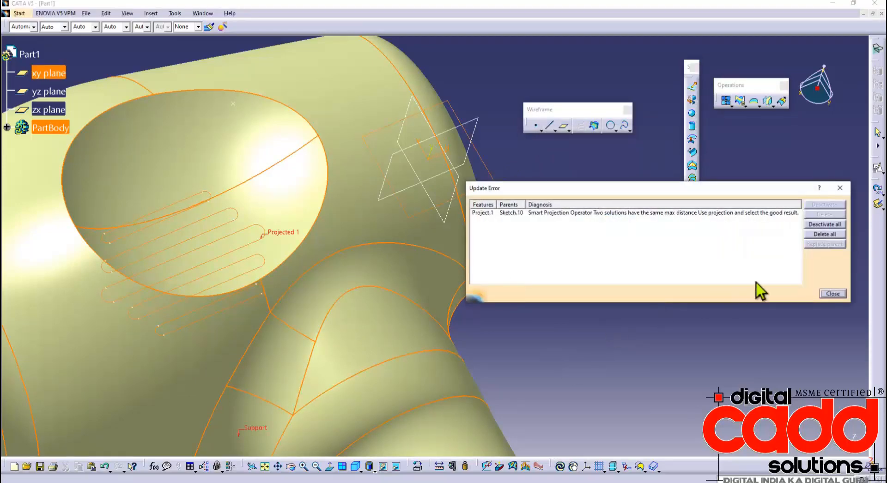
left_click(831, 294)
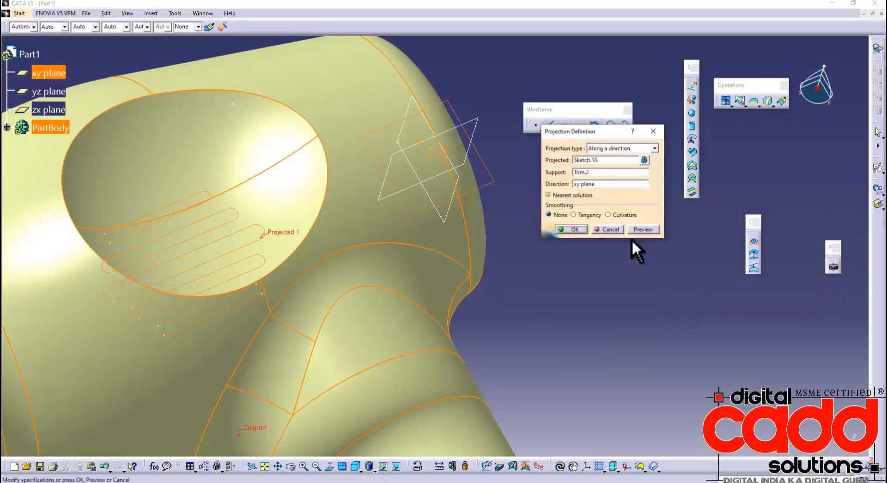
left_click(614, 229)
Step: Extrude the elongated-hole sketch as surfaces along the sketch normal through the spherical recess, keeping all the sub-elements
left_click(692, 86)
middle_click_drag(351, 305, 343, 225)
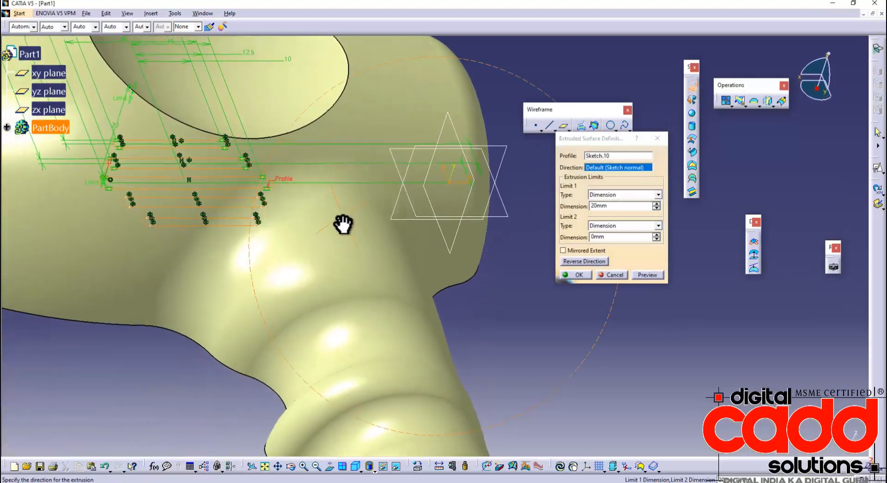
middle_click_drag(313, 292, 334, 387)
left_click_drag(153, 182, 181, 122)
left_click(579, 275)
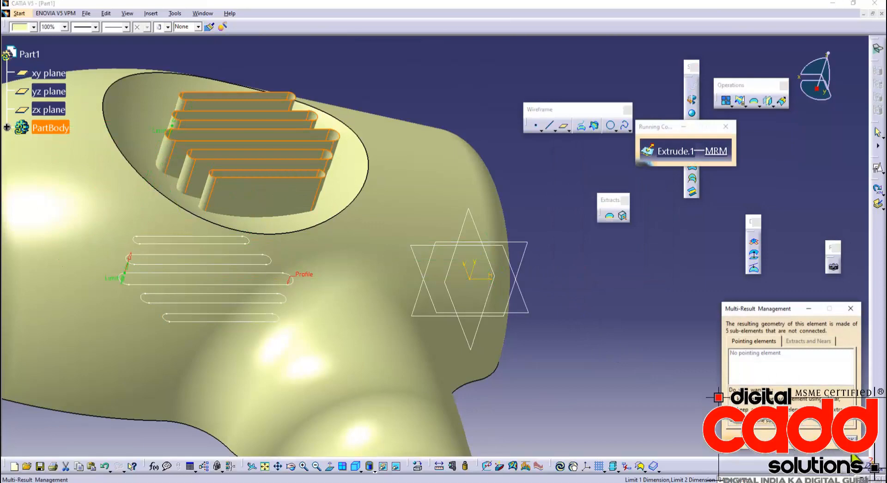
left_click(813, 426)
Step: Try to split the trimmed body surface using the extruded hole walls inside the recess
middle_click_drag(429, 153, 411, 182)
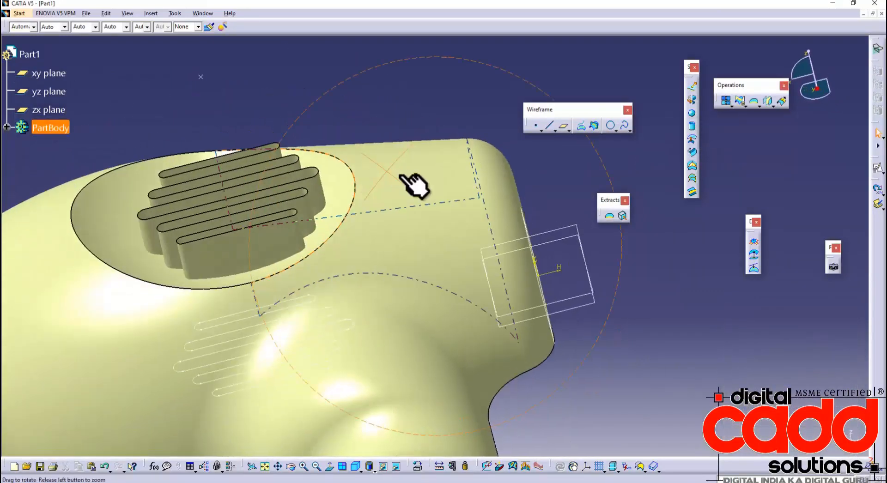
left_click(741, 102)
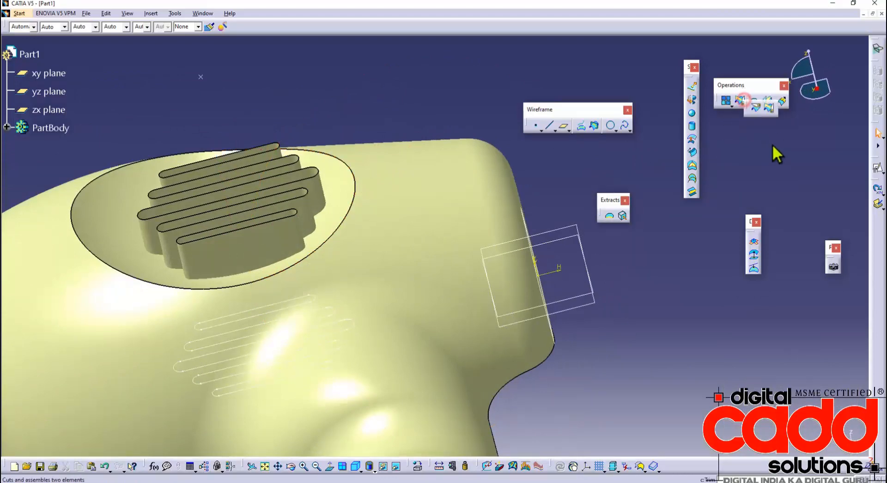
left_click(342, 201)
left_click(298, 227)
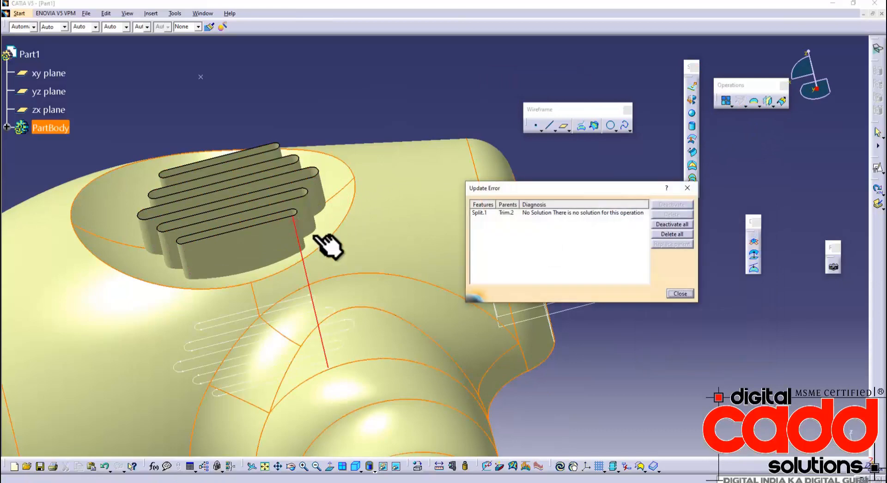
left_click(680, 294)
left_click(712, 354)
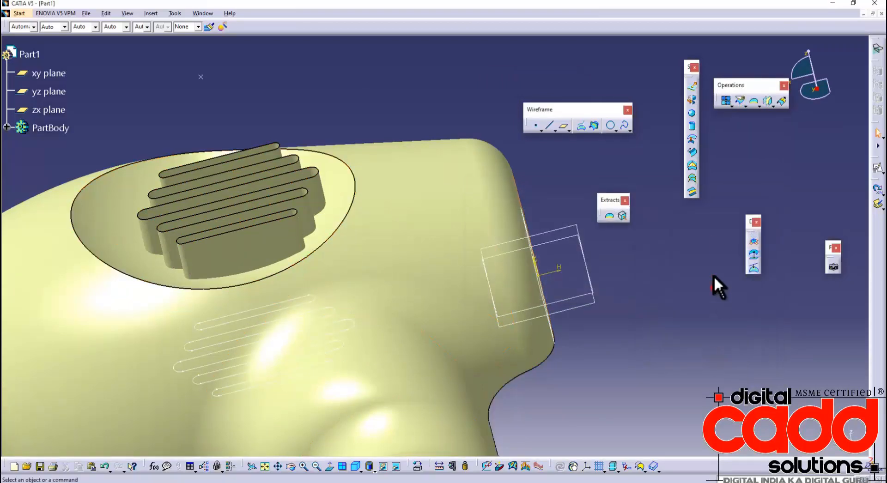
Step: Split the trimmed body surface with the extruded surfaces to cut the five elongated holes in the recess
left_click(740, 101)
left_click(339, 205)
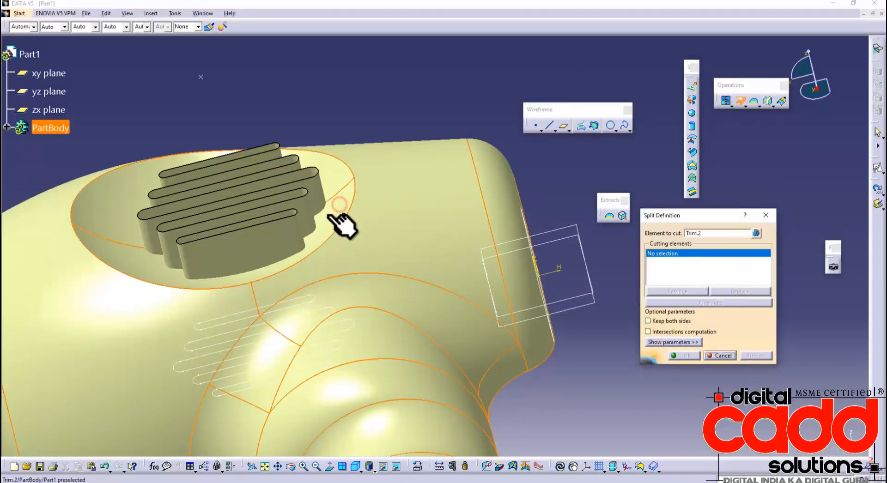
left_click(307, 235)
middle_click_drag(320, 242, 500, 370)
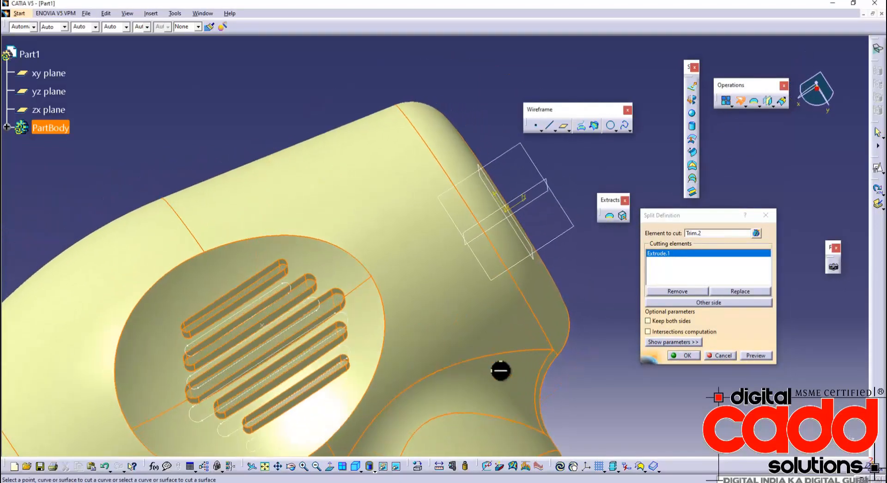
left_click(687, 357)
Step: Hide the extruded hole surfaces that were used to cut the recess
middle_click_drag(342, 366, 329, 268)
right_click(323, 270)
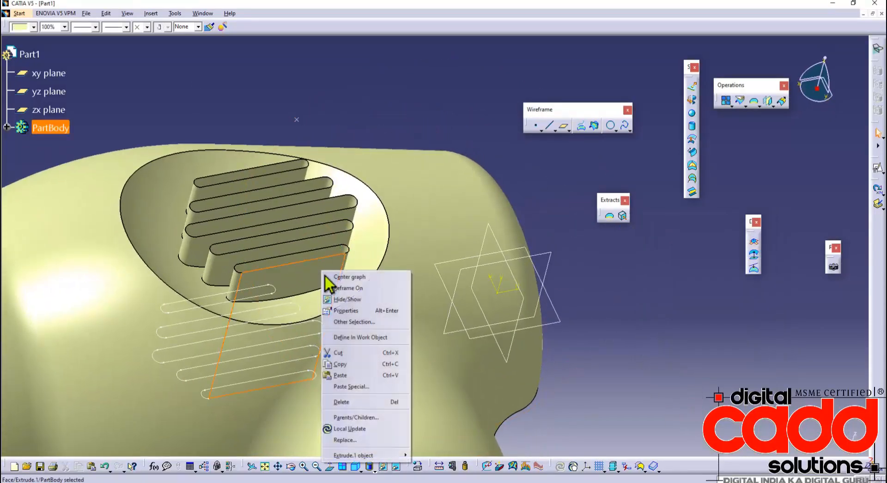
left_click(350, 299)
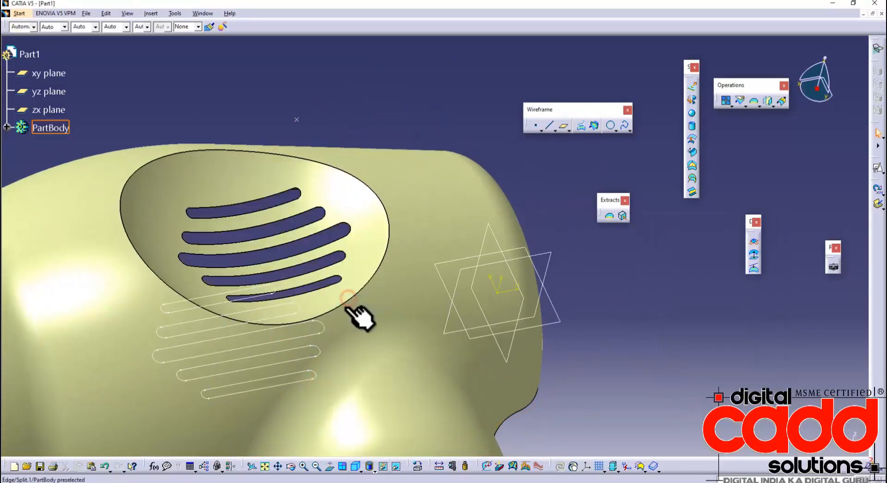
right_click(290, 383)
left_click(316, 207)
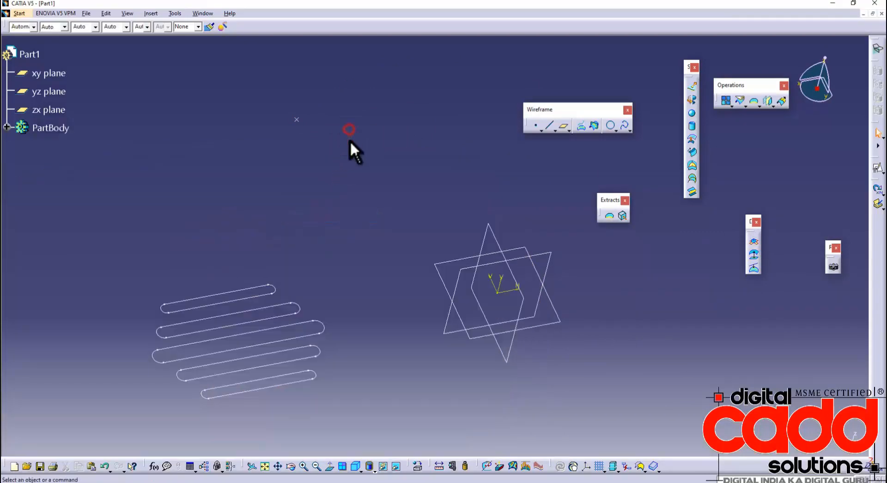
key("ctrl+z")
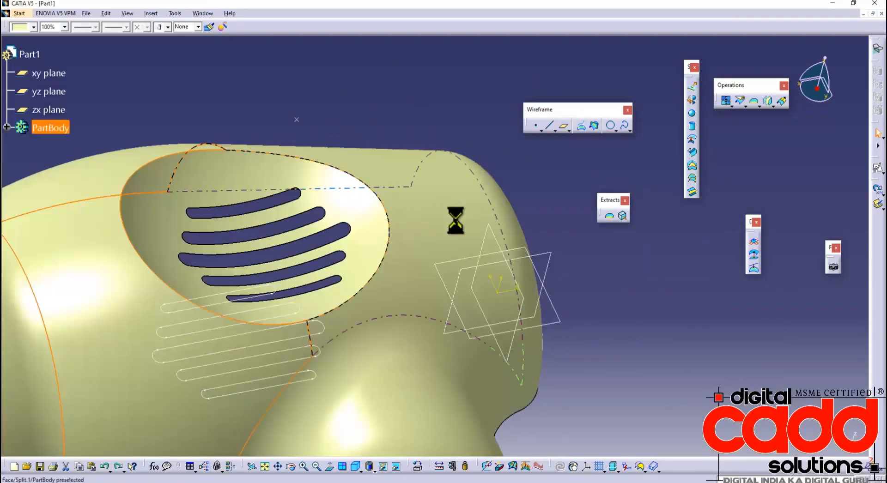
left_click(687, 344)
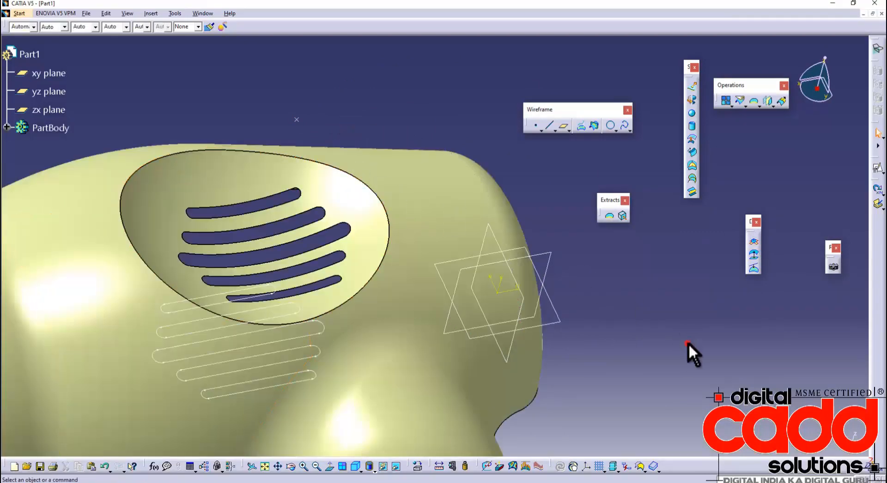
Step: Hide the elongated-hole sketch and the leftover point above the recess
right_click(284, 381)
left_click(308, 213)
mouse_move(365, 245)
middle_mouse_down()
mouse_move(446, 267)
mouse_move(442, 26)
mouse_move(418, 342)
mouse_move(406, 363)
mouse_move(443, 342)
middle_mouse_up()
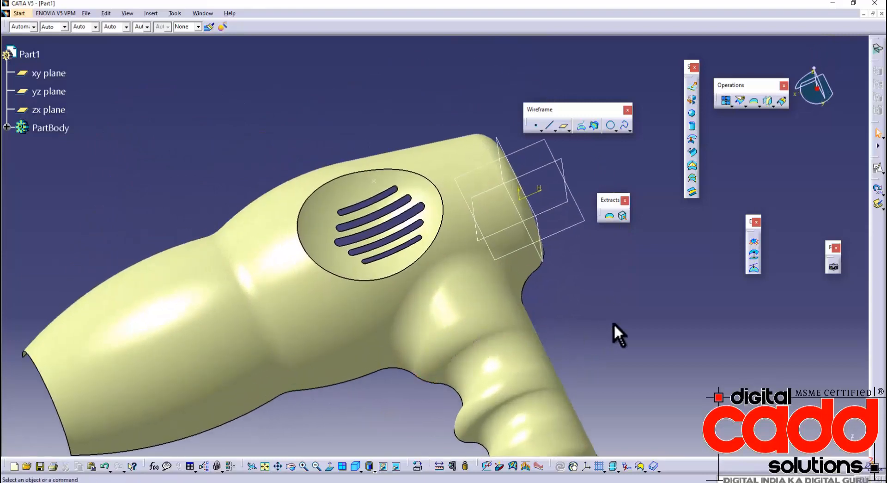
right_click(373, 182)
left_click(396, 208)
Step: Switch to the Generative Shape Design workbench and apply an edge fillet to the recess's rim with the preset radius
mouse_move(468, 332)
middle_mouse_down()
mouse_move(434, 232)
mouse_move(443, 235)
middle_mouse_up()
left_click(25, 16)
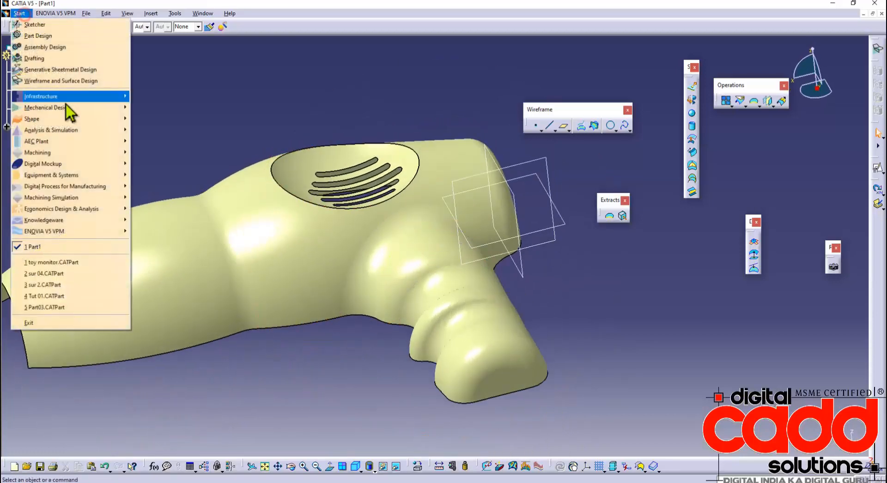
mouse_move(70, 120)
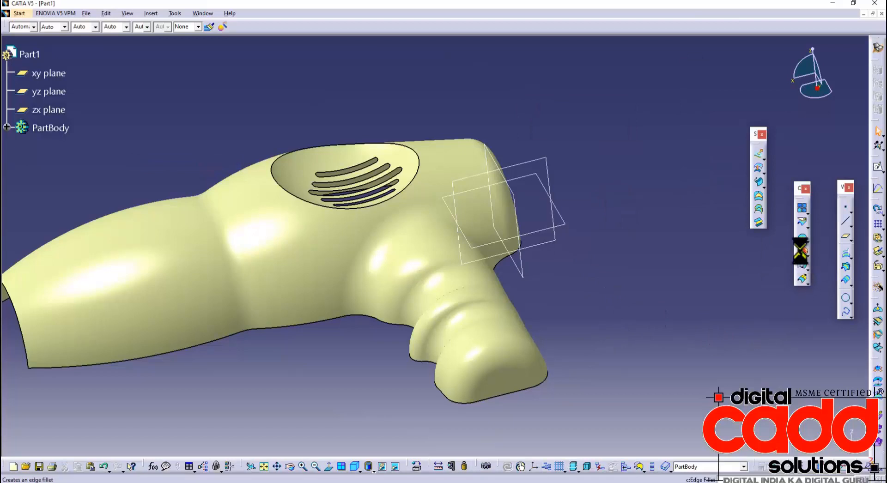
left_click(273, 172)
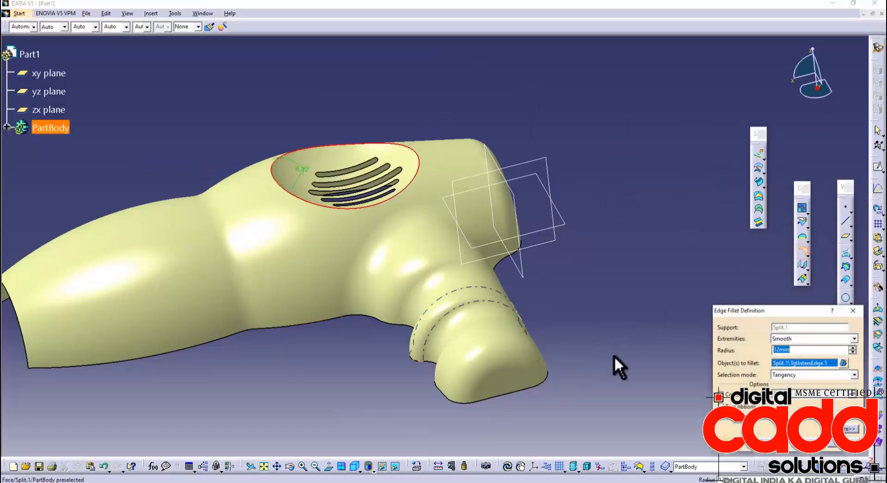
key("Return")
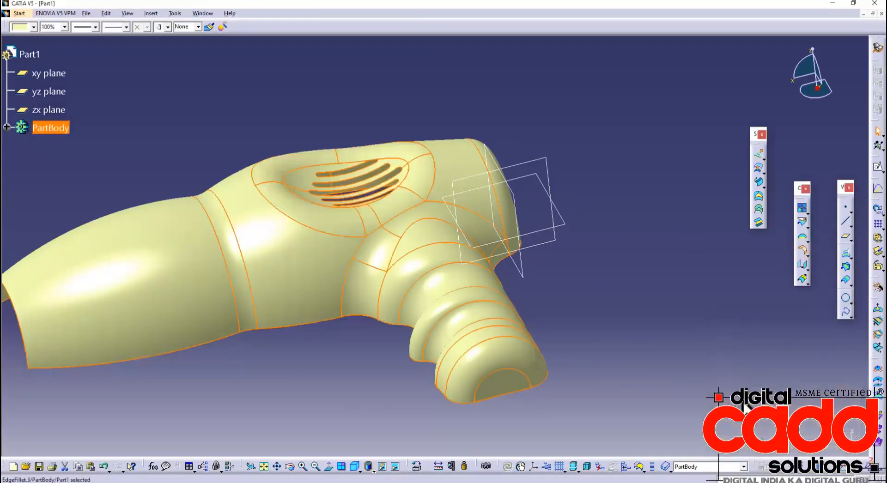
Step: Set the radius of the recess rim's edge fillet to 6 mm
double_click(318, 210)
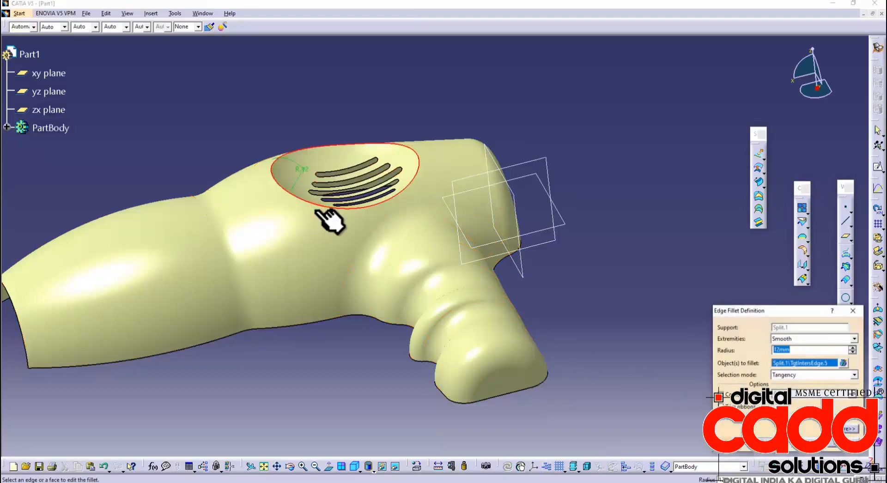
type("6")
key("Return")
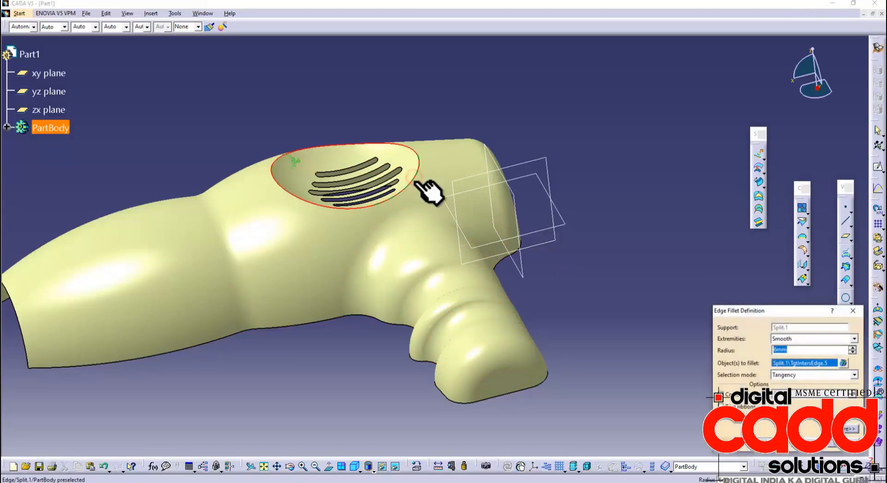
key("Return")
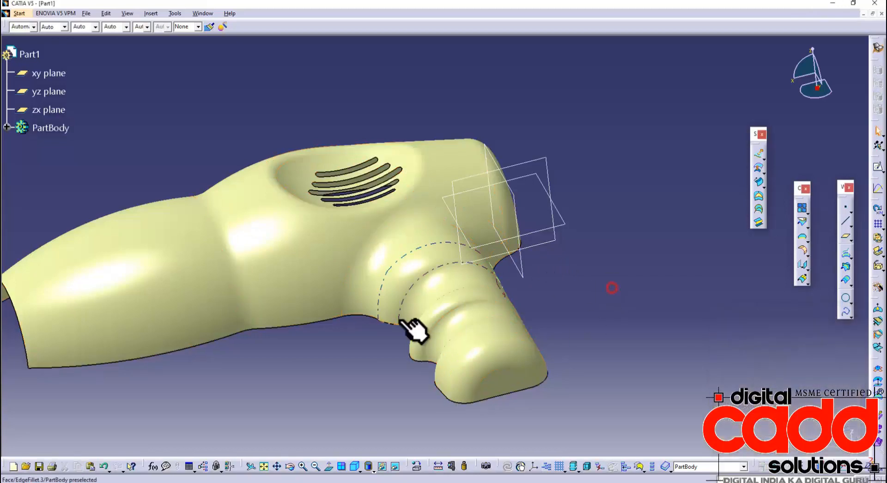
Step: Switch to the Wireframe and Surface Design workbench and mirror the filleted half body about the xy plane with Symmetry
middle_click_drag(415, 327, 457, 329)
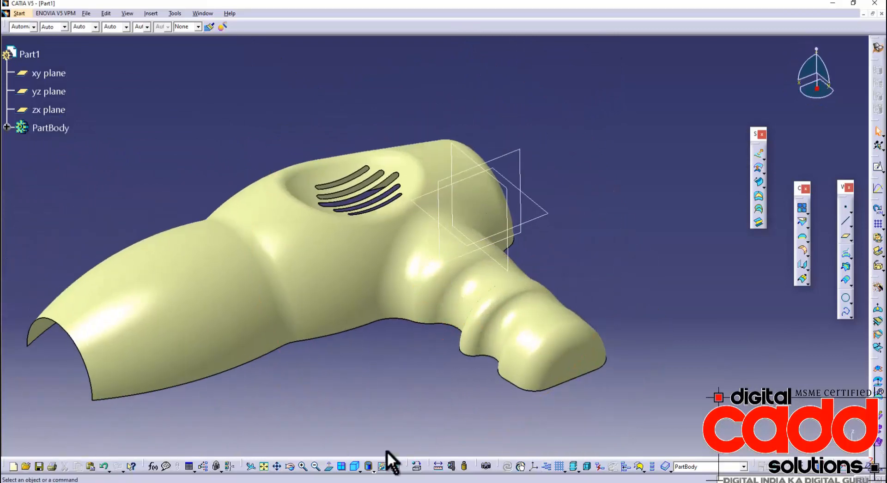
left_click(355, 467)
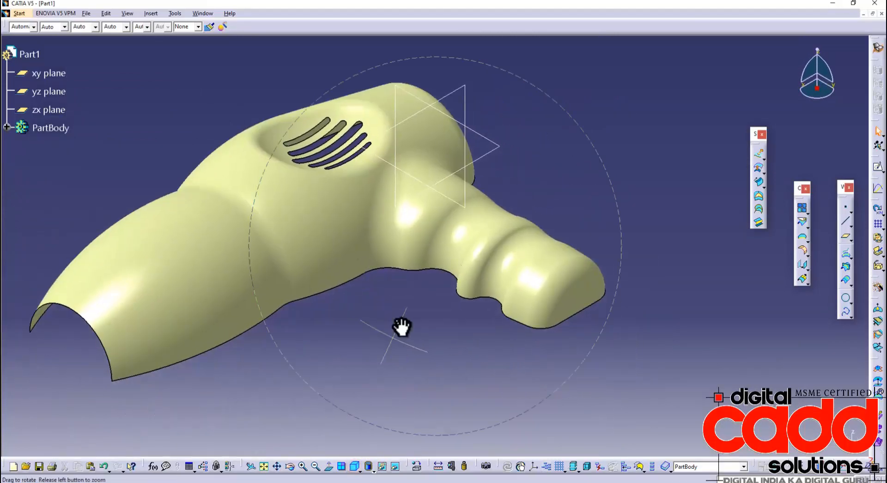
middle_click_drag(401, 327, 388, 369)
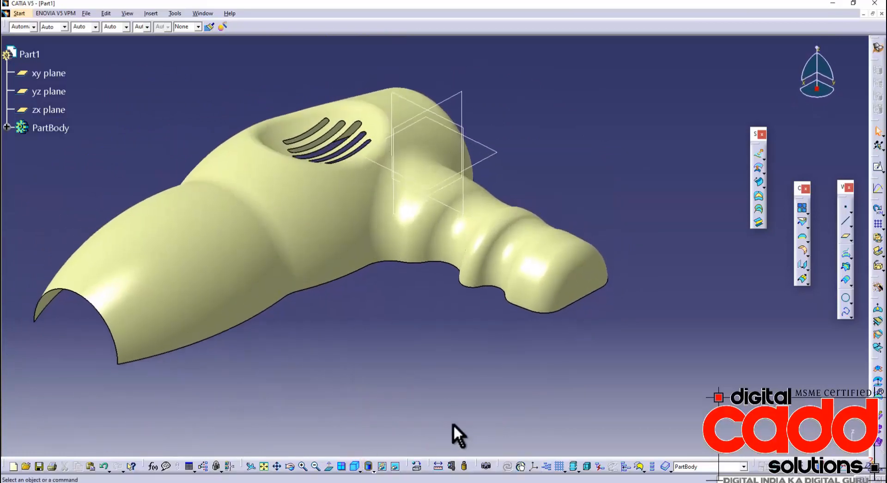
middle_click_drag(452, 425, 481, 353)
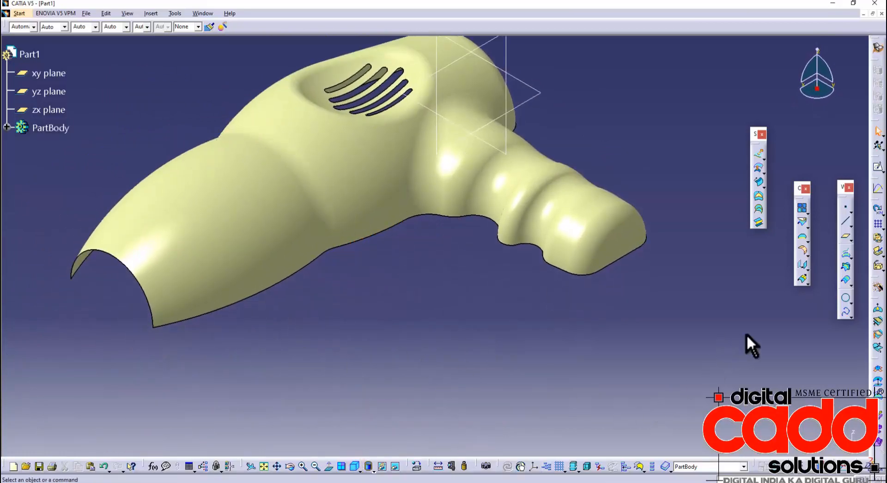
left_click(19, 13)
left_click(56, 78)
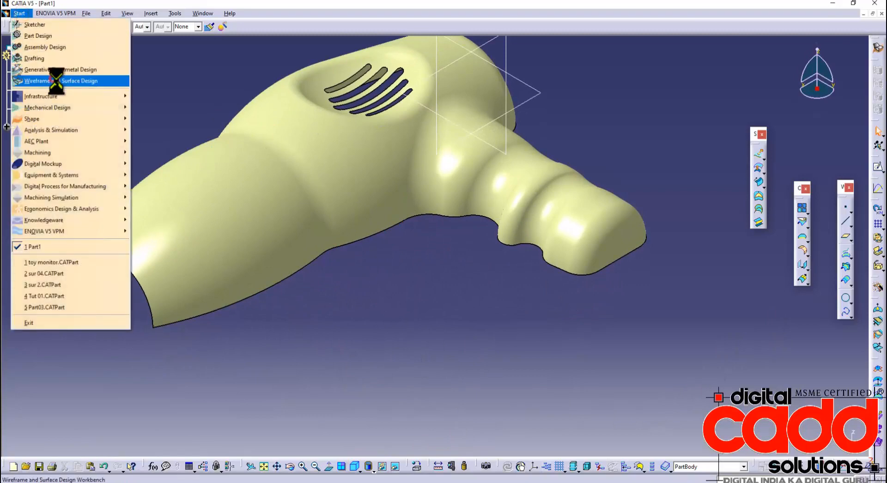
middle_click_drag(696, 358, 590, 370)
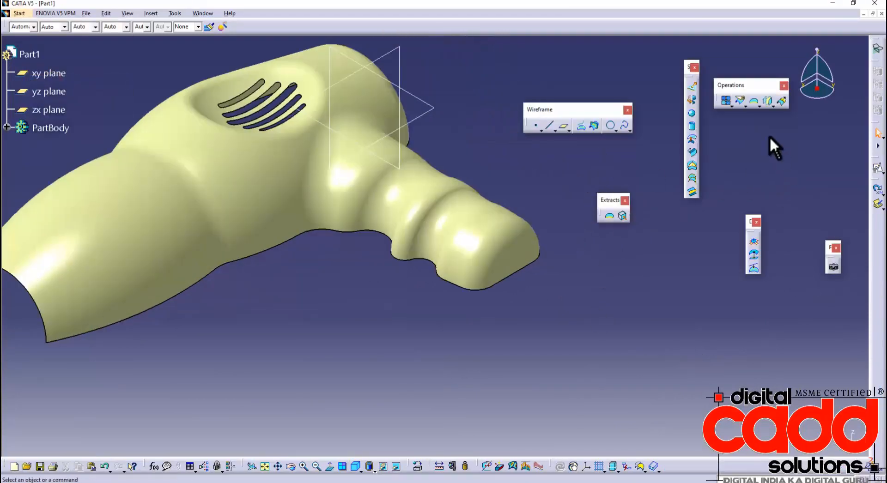
left_click(769, 102)
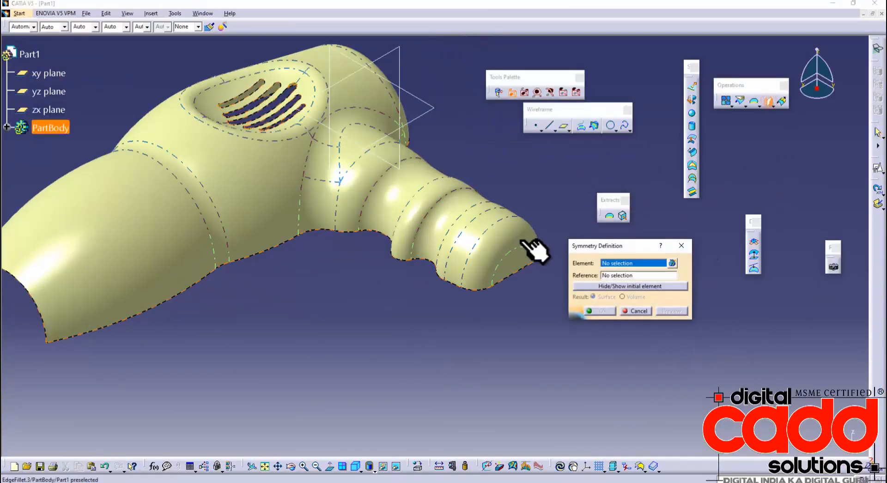
left_click(502, 234)
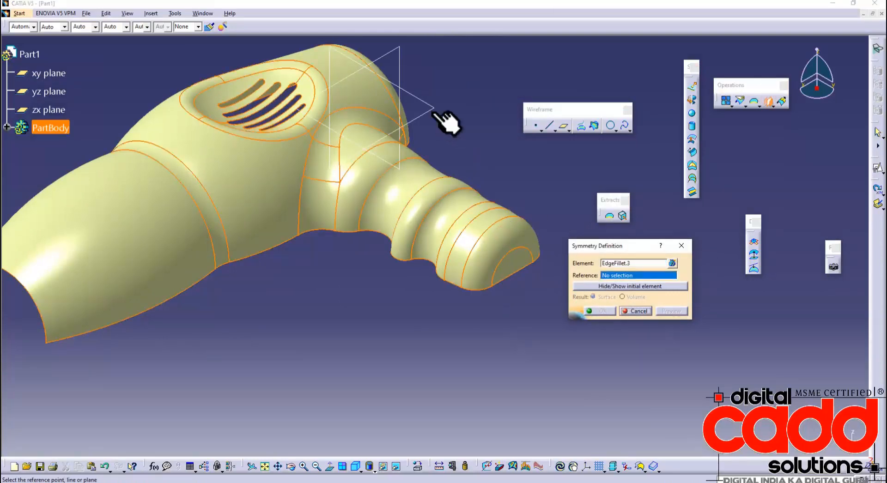
left_click(445, 122)
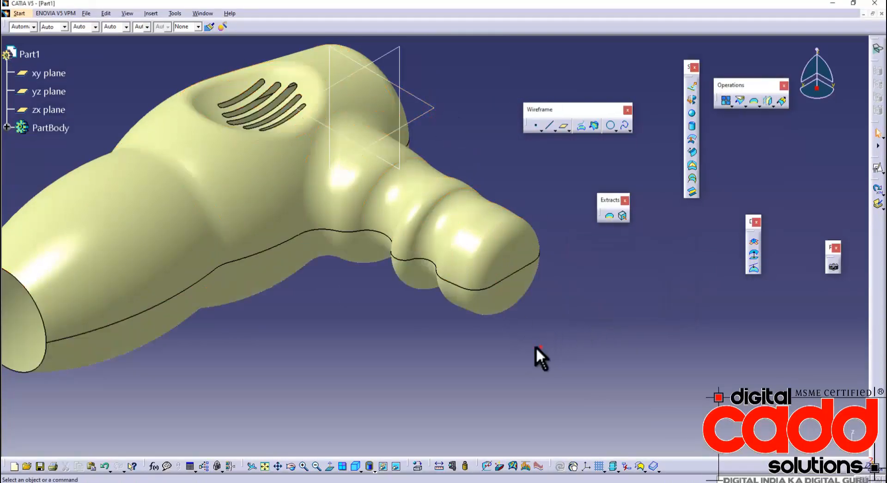
Step: Join the filleted half surface and its mirrored copy into one surface
middle_click_drag(363, 349, 356, 398)
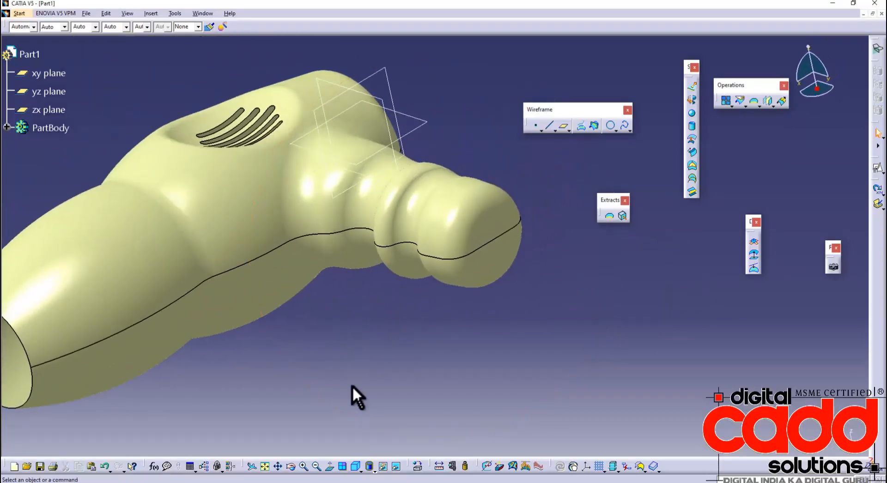
left_click(355, 470)
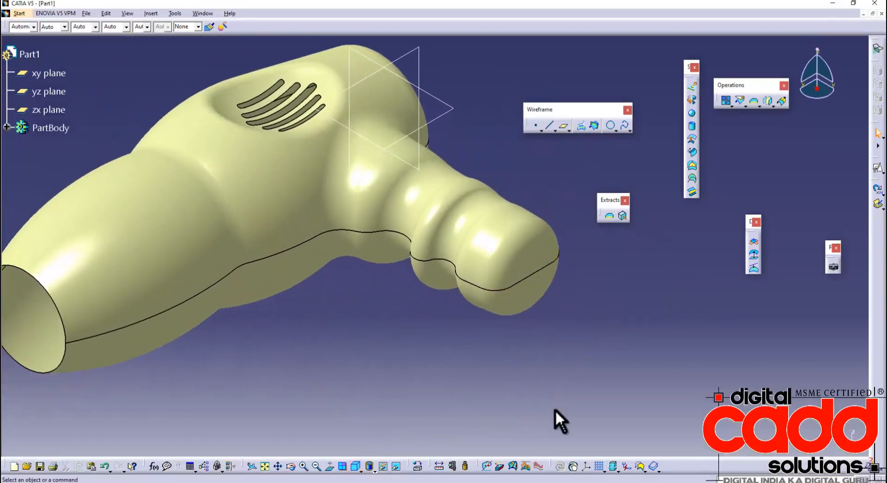
left_click(726, 101)
left_click(520, 251)
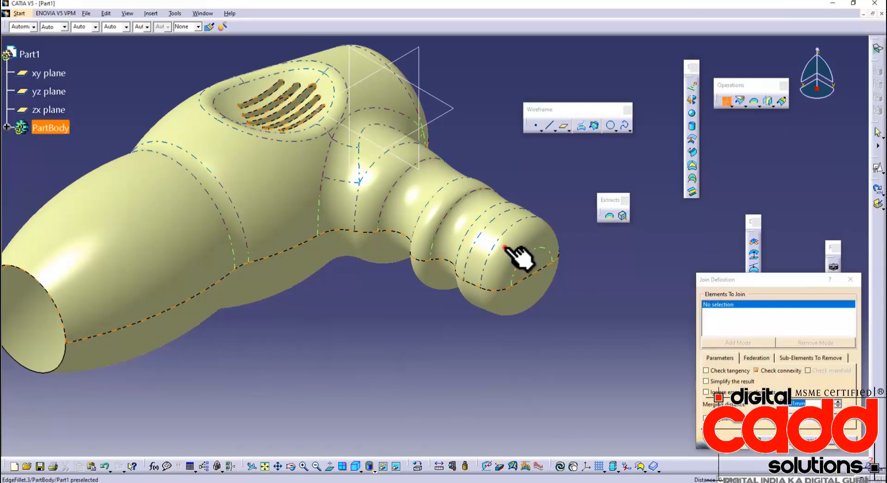
left_click(509, 303)
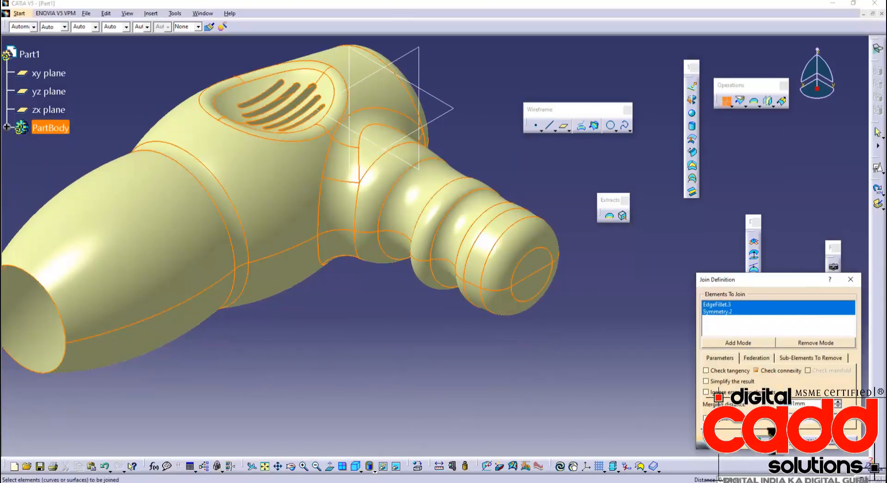
left_click(768, 430)
Step: Switch to the Part Design workbench and start a Thick Surface feature
middle_click_drag(358, 376, 366, 350)
left_click(356, 467)
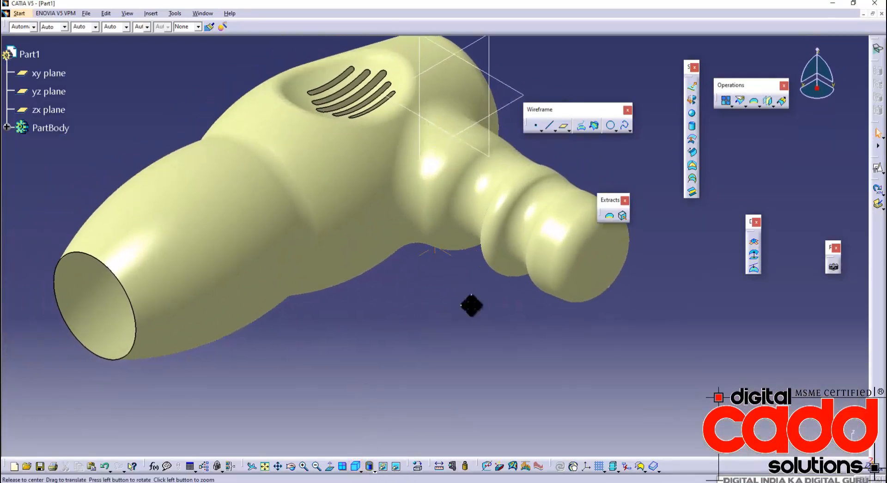
middle_click_drag(471, 306, 462, 327)
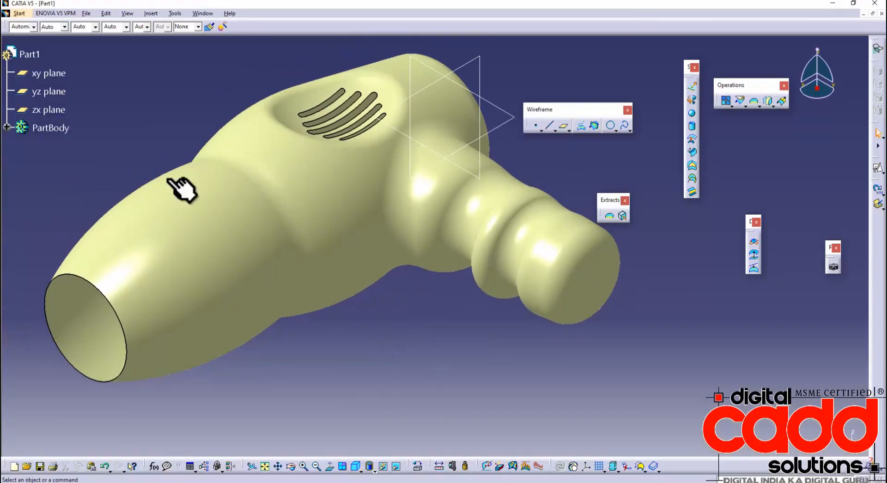
left_click(19, 13)
left_click(44, 37)
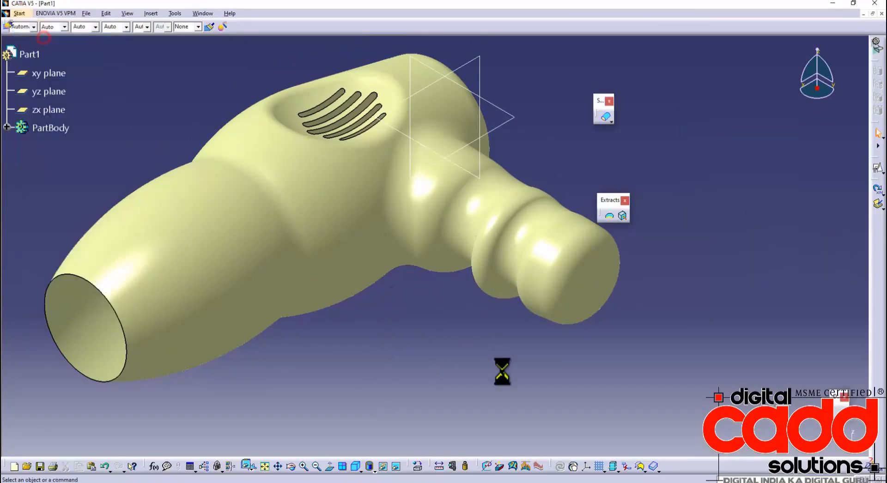
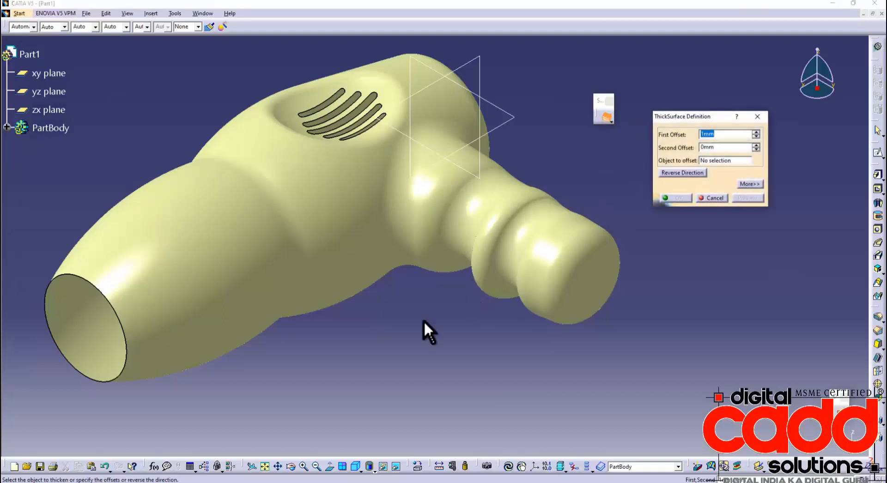
Step: Switch to the tutorial PDF, look up the wall thickness in the orthographic views, and return to CATIA
left_click(373, 482)
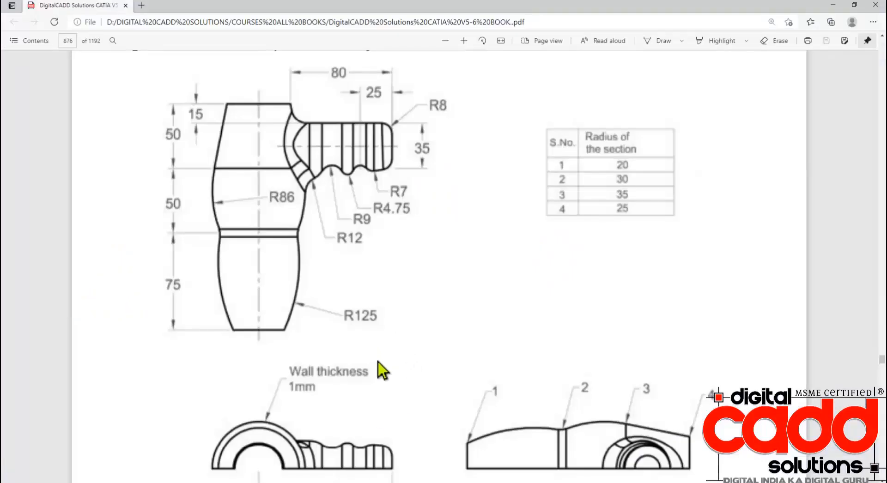
scroll(379, 410, "down", 3)
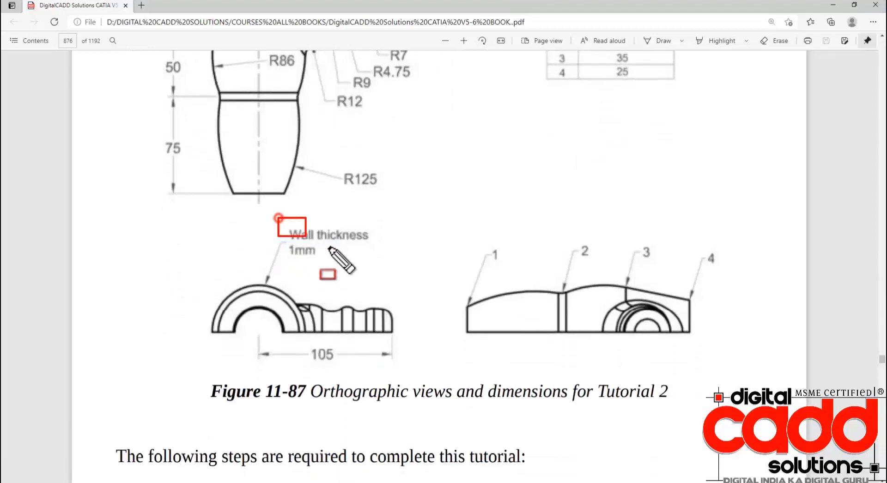
left_click_drag(329, 248, 387, 262)
left_click(443, 482)
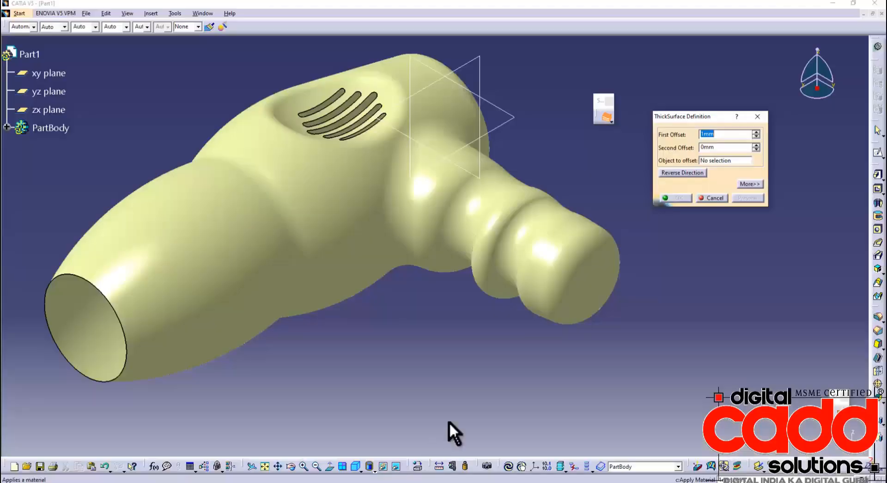
Step: Thicken the joined surface with a 1 mm first offset and a 0 mm second offset, directed toward the inside of the body
left_click(367, 206)
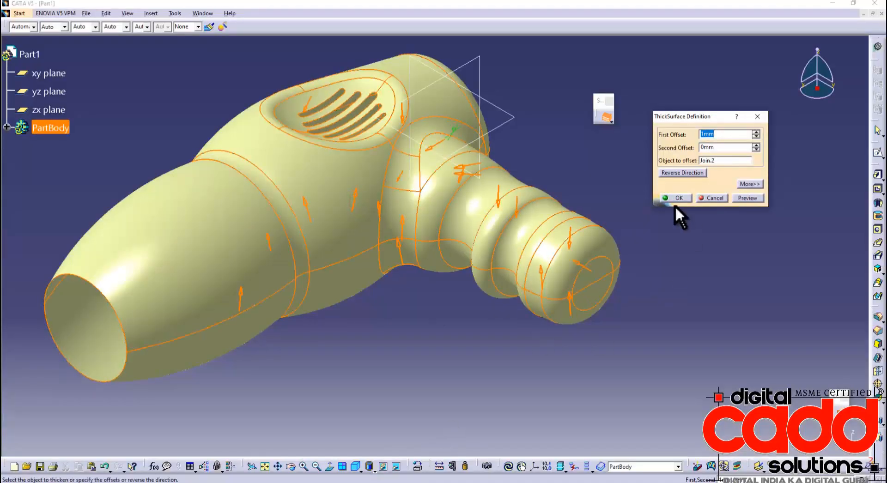
left_click(355, 198)
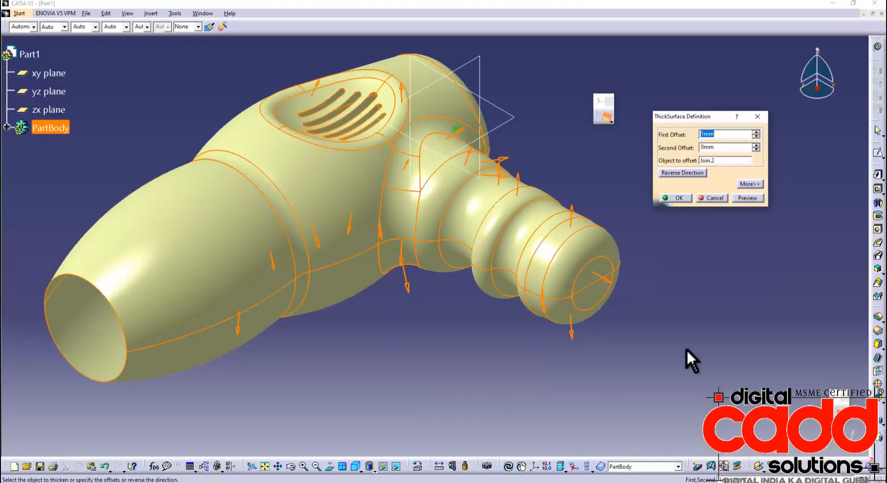
left_click(676, 198)
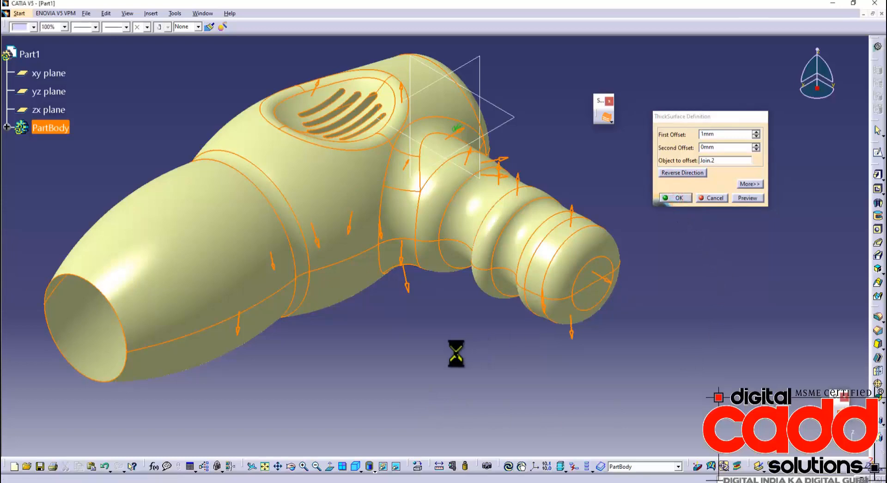
left_click(456, 354)
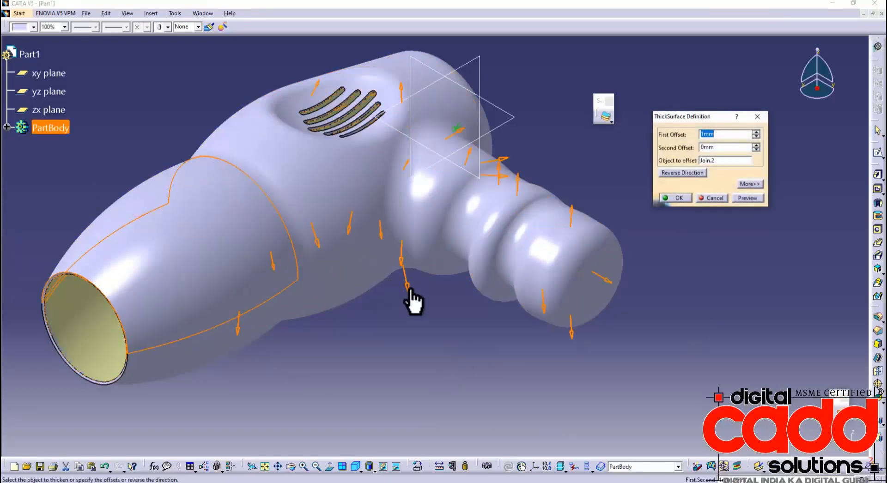
left_click(410, 290)
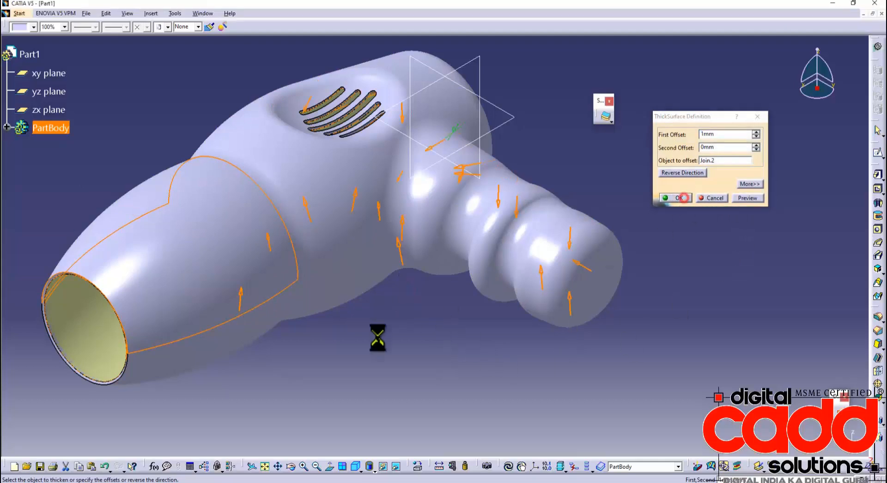
Step: Hide the joined surface in the specification tree and collapse the PartBody branch
mouse_move(386, 356)
middle_mouse_down()
mouse_move(481, 259)
mouse_move(531, 223)
mouse_move(372, 348)
middle_mouse_up()
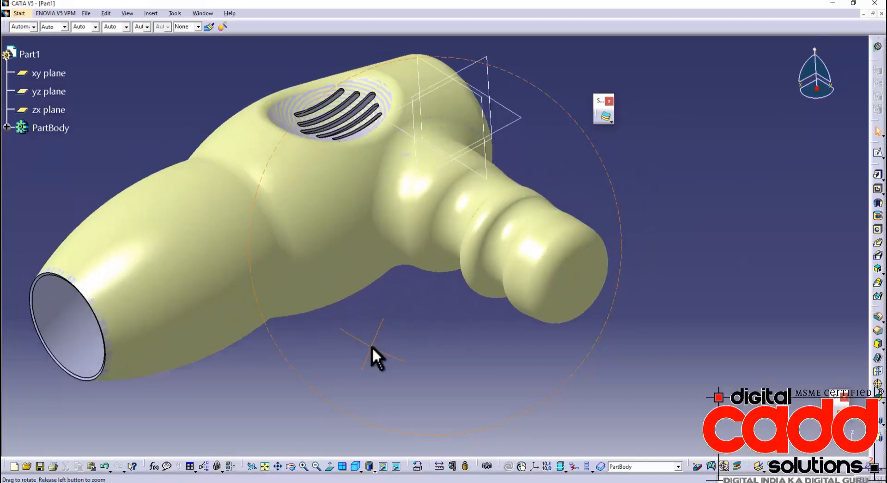
middle_click_drag(425, 344, 532, 299)
left_click(7, 127)
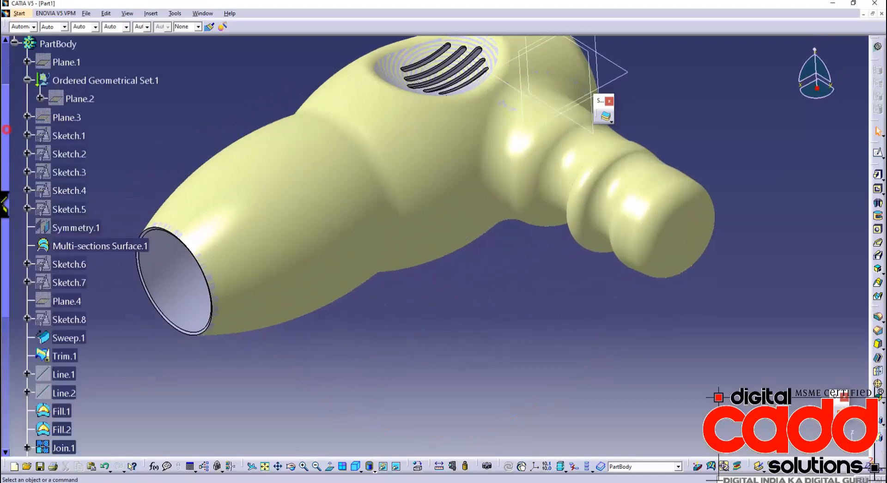
scroll(75, 362, "down", 8)
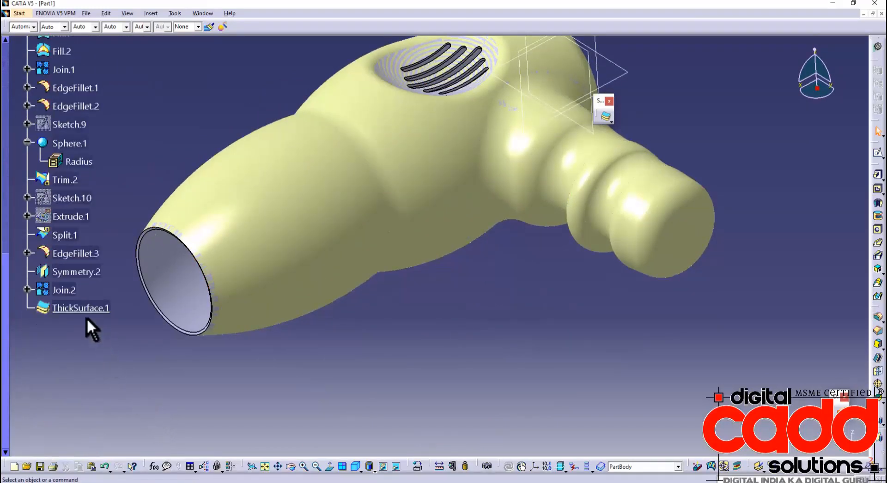
right_click(83, 307)
left_click(115, 337)
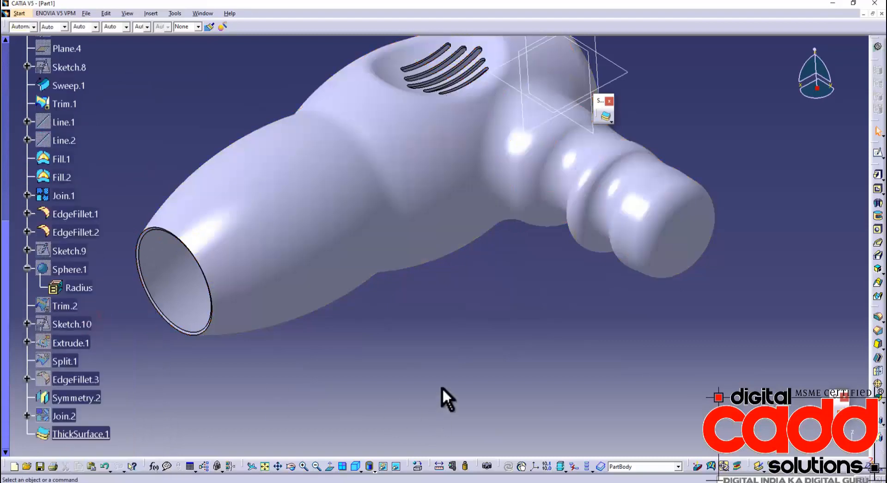
scroll(442, 387, "up", 7)
left_click(14, 85)
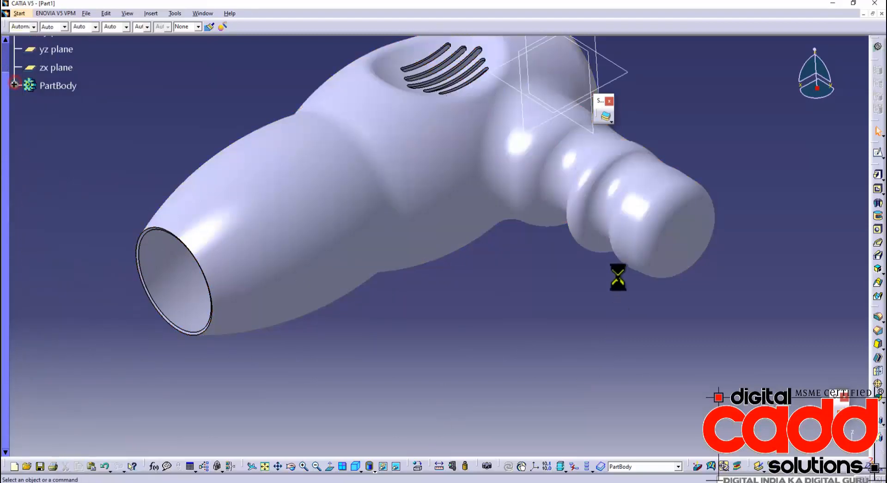
Step: Apply the CarPaint bump red material from the Car Paint library to the part body
middle_click_drag(576, 297, 477, 250)
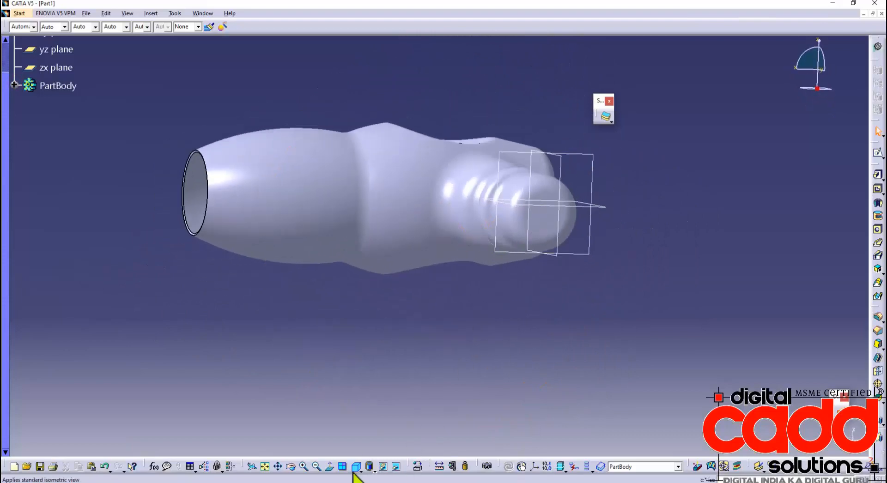
left_click(417, 467)
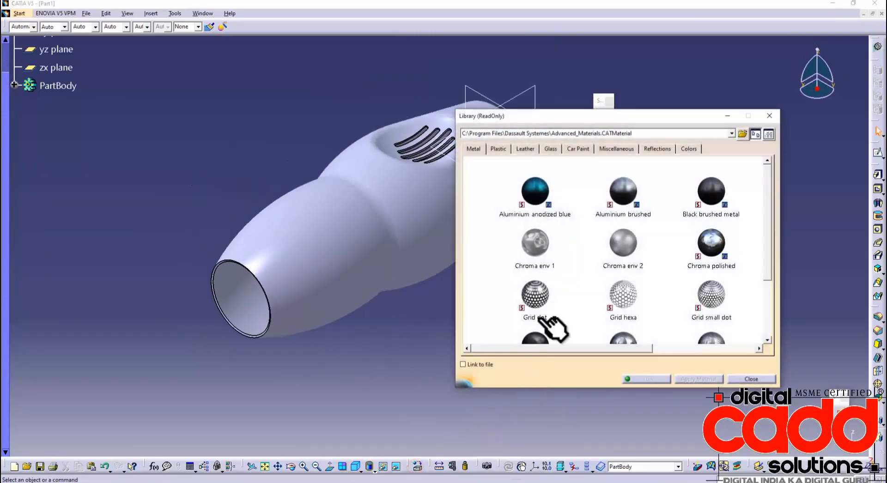
left_click(578, 148)
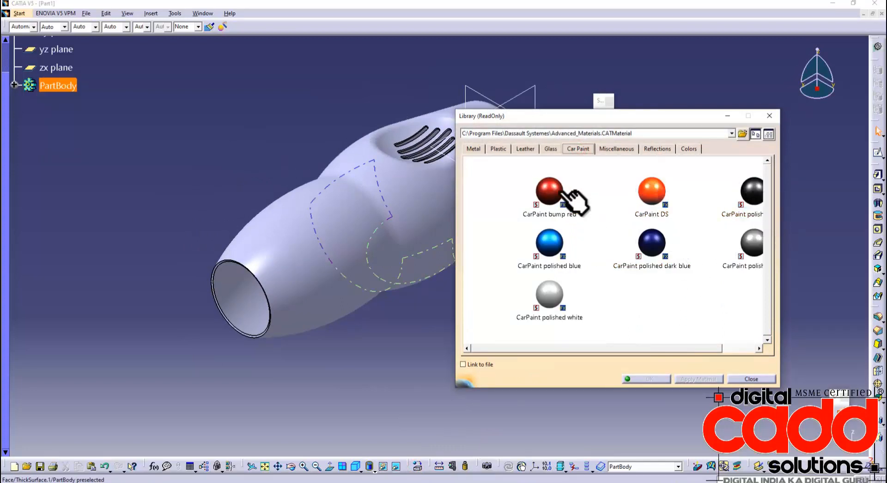
left_click_drag(555, 183, 406, 237)
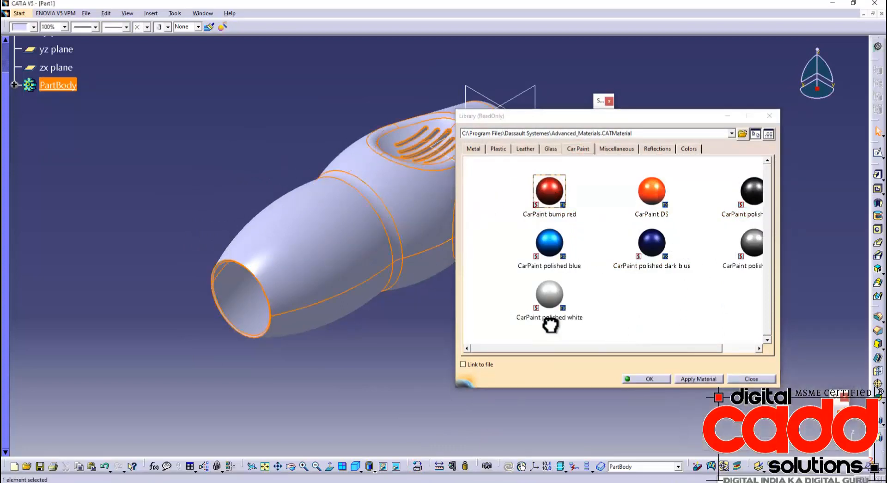
left_click(648, 380)
left_click(471, 342)
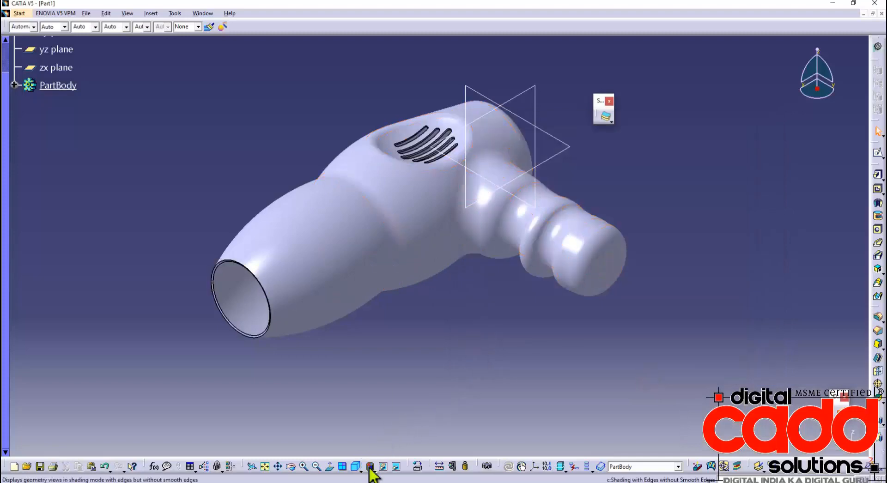
Step: Display the part in shading with material and inspect the painted finish around the vents, handle and nozzle
middle_click_drag(398, 409, 398, 303)
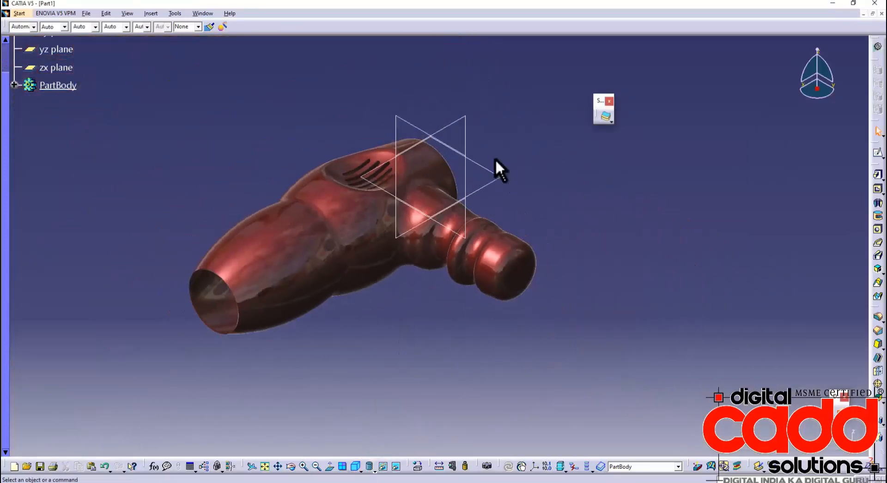
middle_click_drag(495, 159, 441, 280)
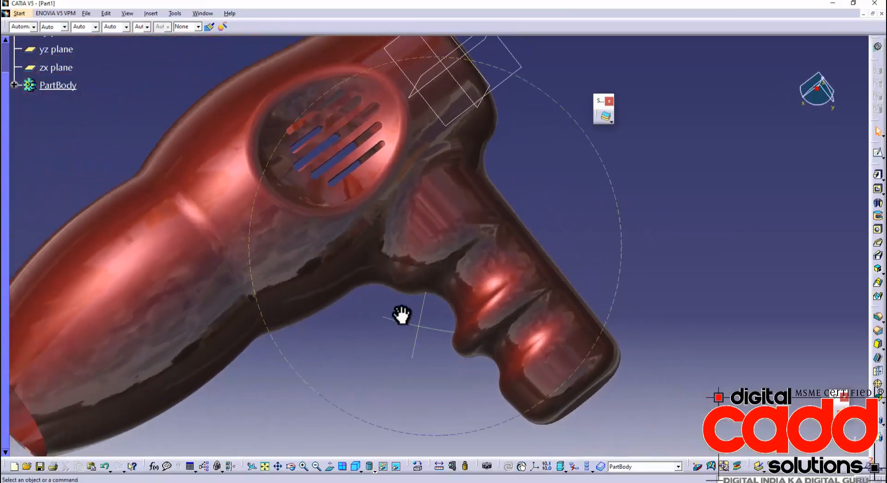
middle_click_drag(401, 315, 383, 455)
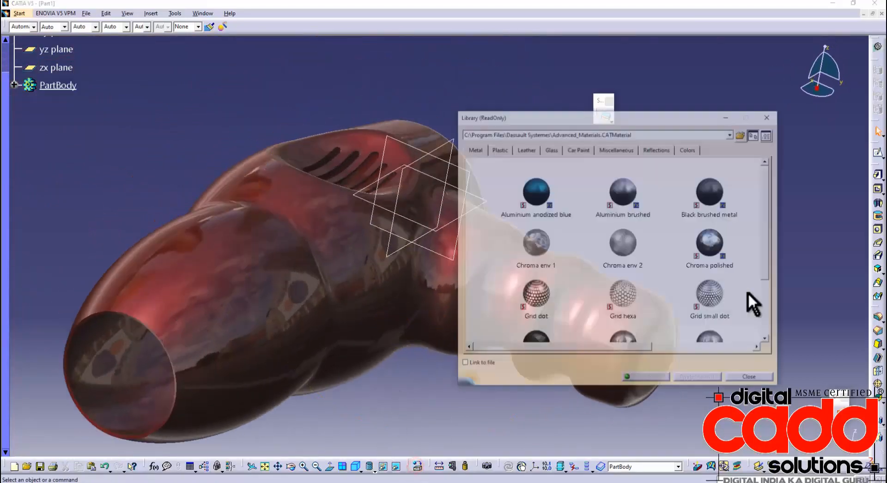
Step: Apply the Red material from the Colors library to the part body
left_click(627, 151)
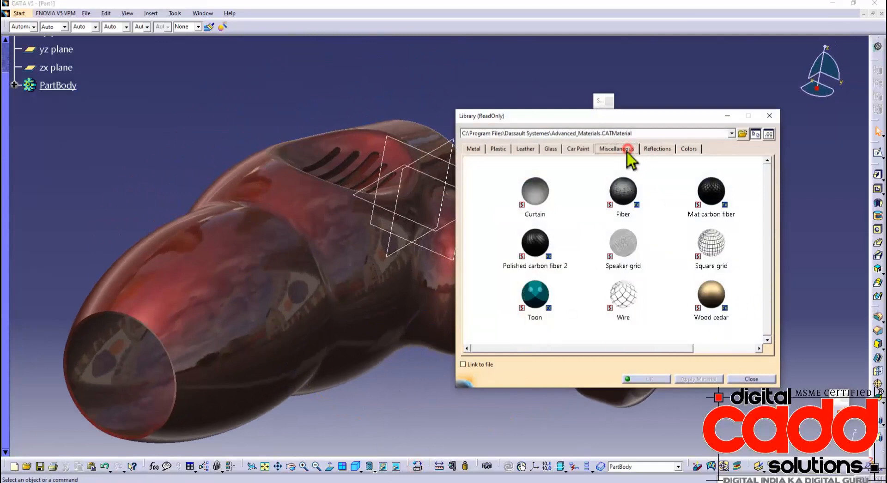
left_click(668, 149)
left_click(689, 149)
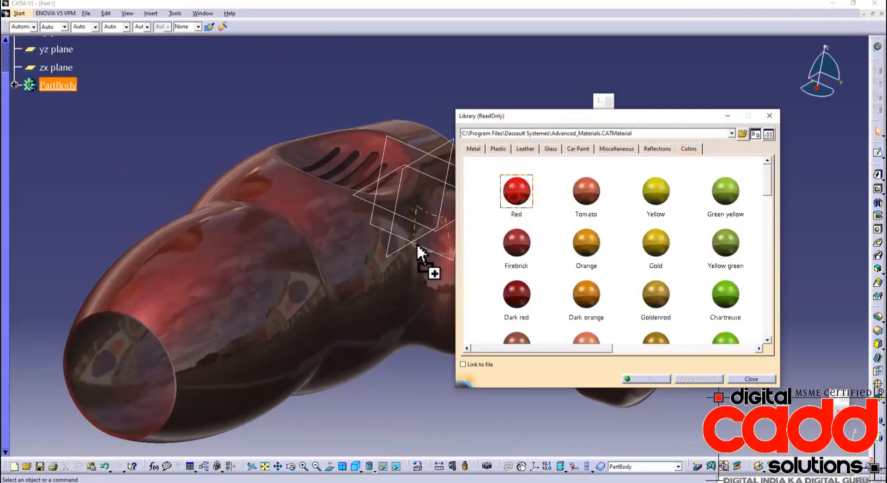
left_click_drag(419, 252, 366, 257)
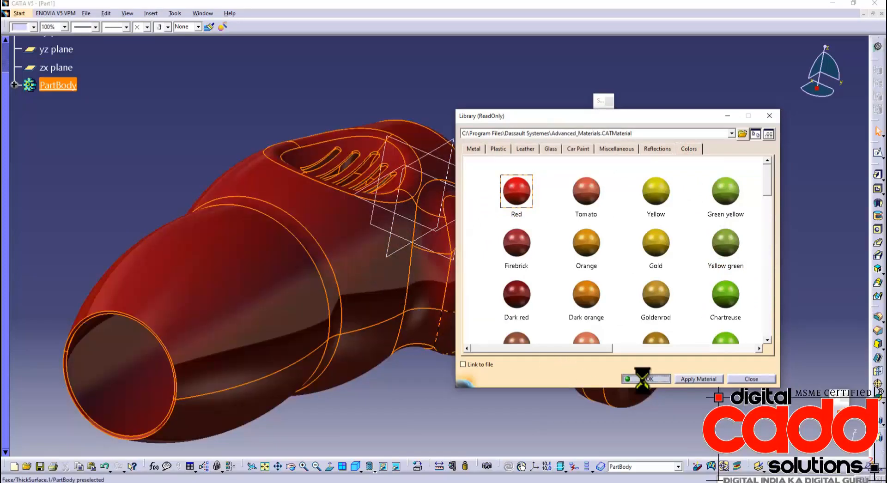
middle_click_drag(436, 420, 673, 278)
middle_click_drag(467, 311, 327, 263)
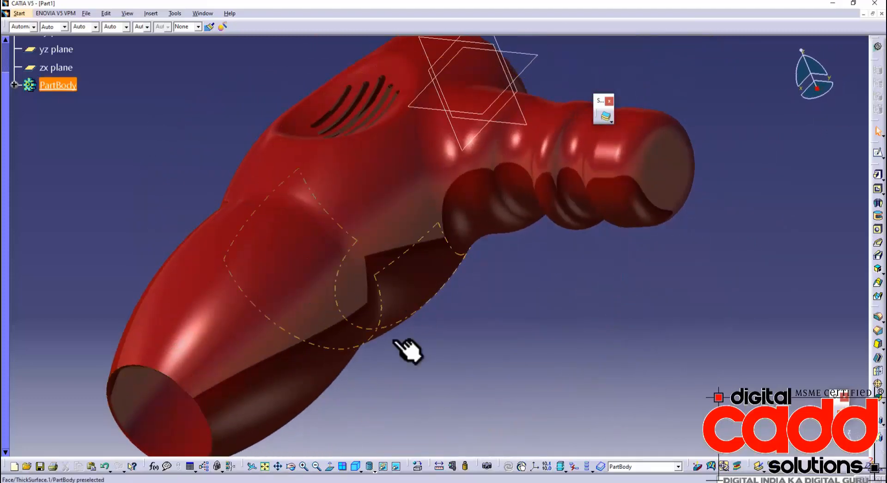
Step: Apply the Plastic red rough material from the Plastic library to the part body
left_click(352, 471)
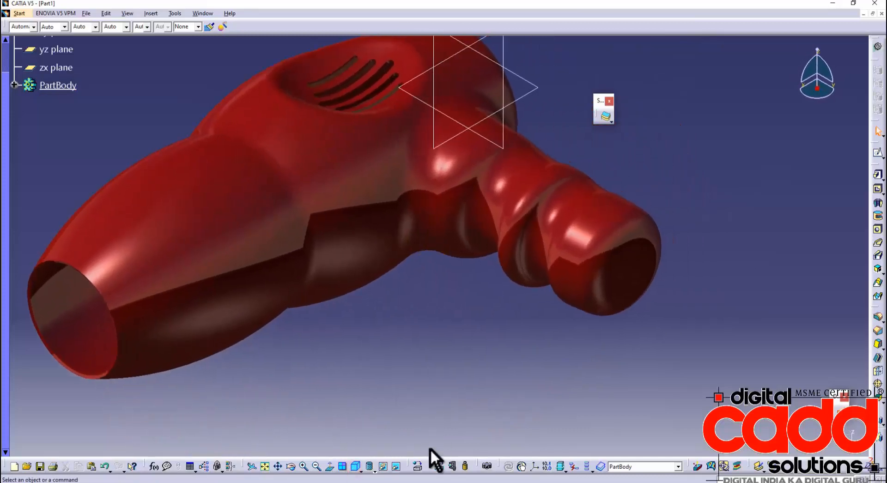
left_click(416, 466)
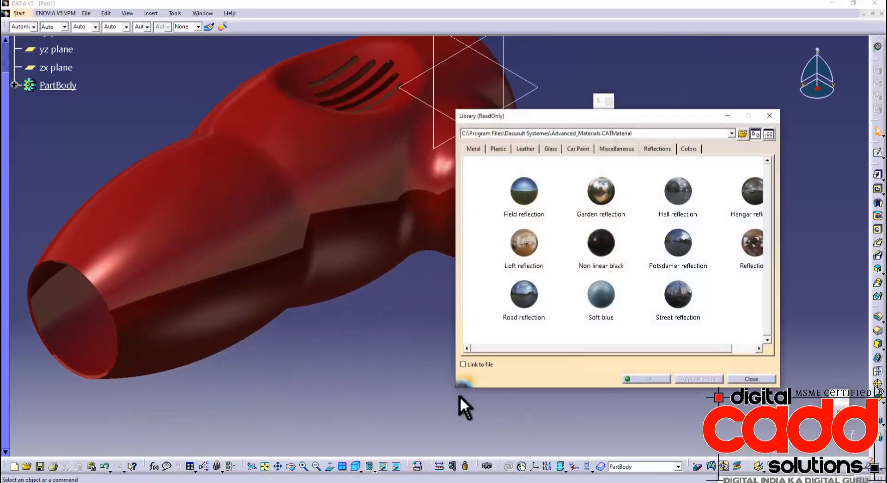
left_click(522, 149)
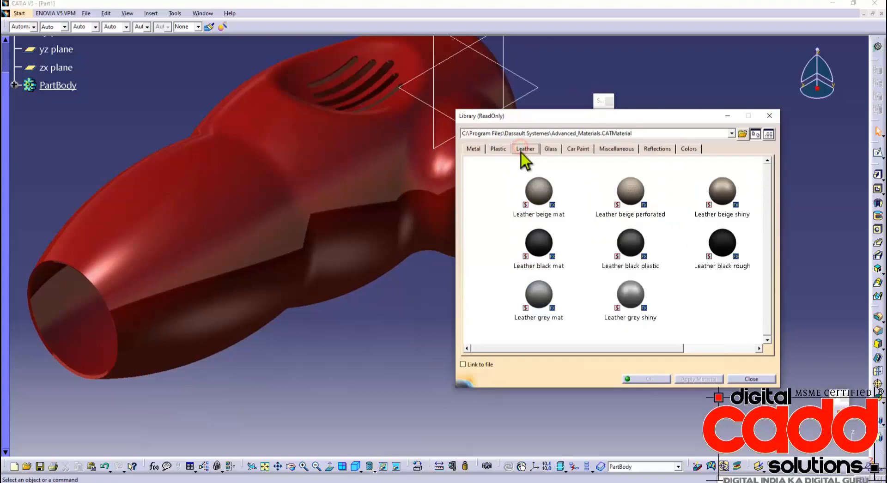
left_click(498, 149)
left_click(512, 265)
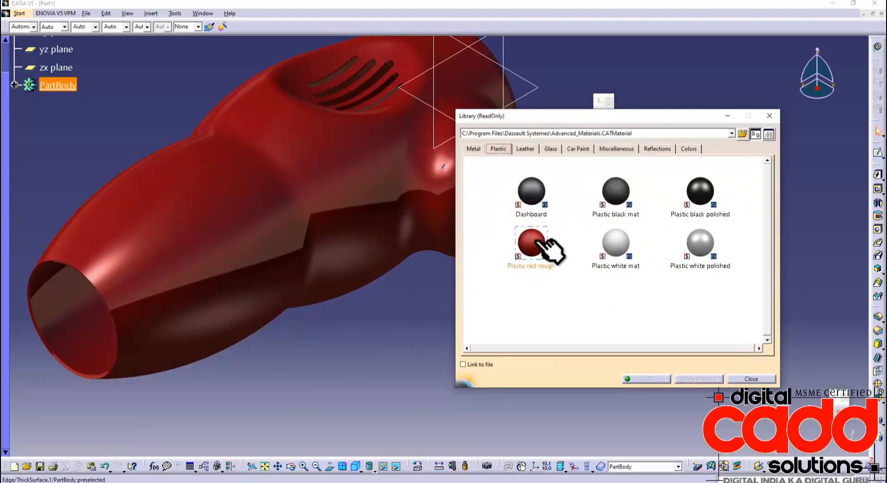
left_click_drag(549, 250, 364, 254)
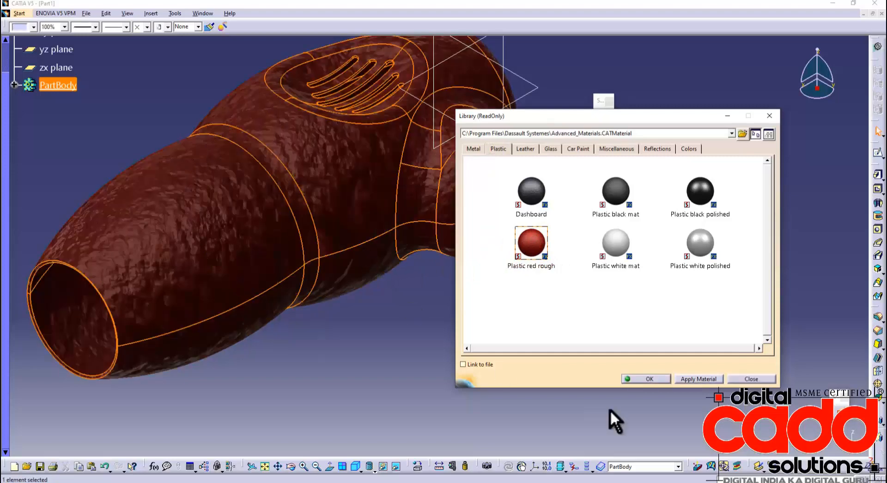
left_click(647, 379)
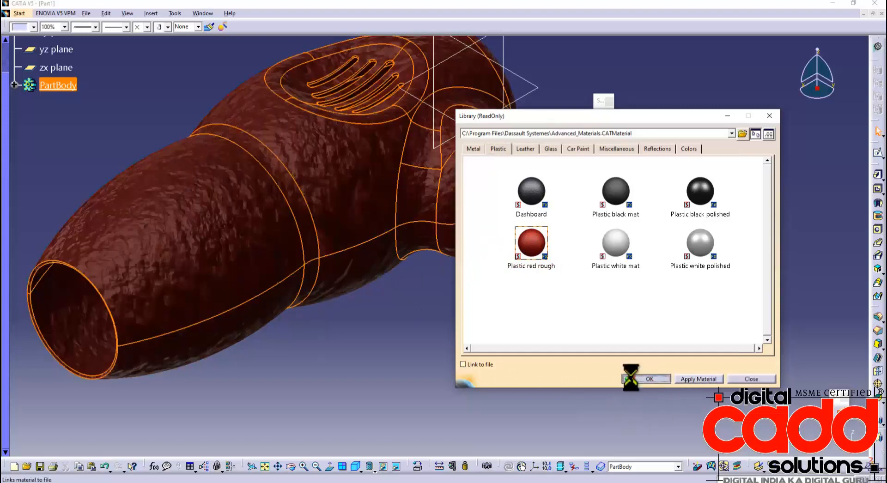
Step: Apply the CarPaint polished blue material from the Car Paint library to the part body and return to the isometric view
middle_click_drag(629, 376, 484, 300)
middle_click(483, 301)
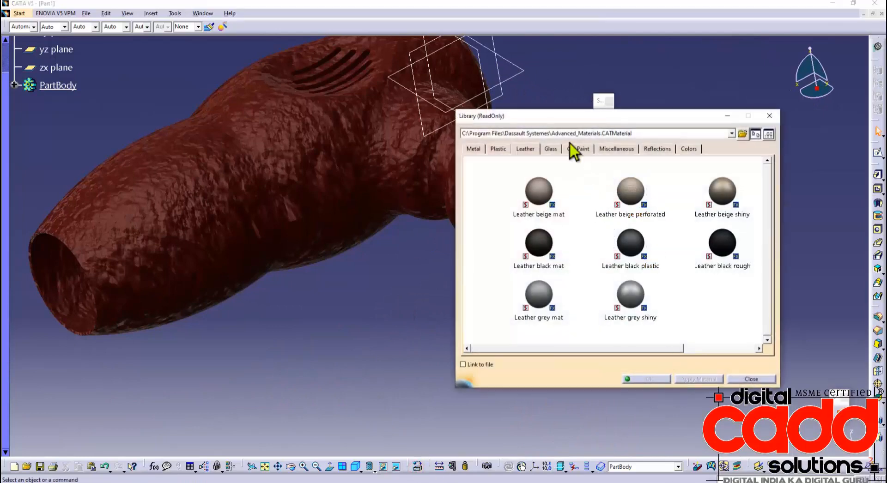
left_click(573, 149)
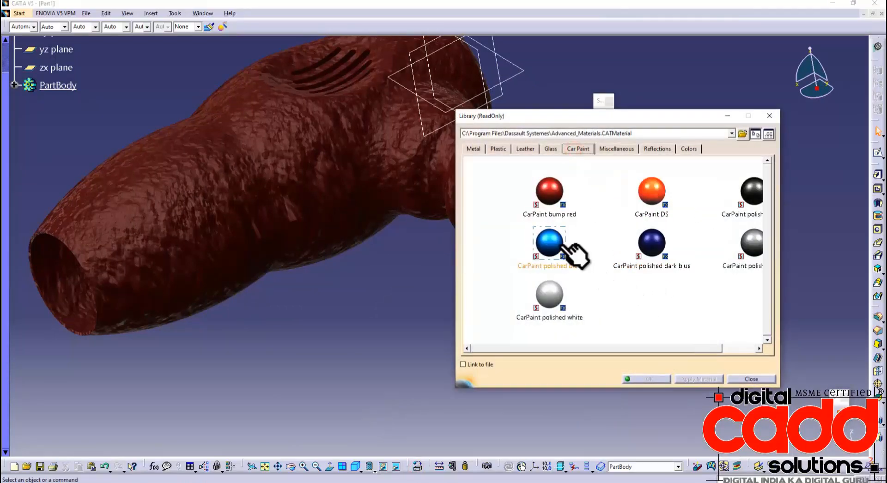
left_click_drag(543, 248, 317, 228)
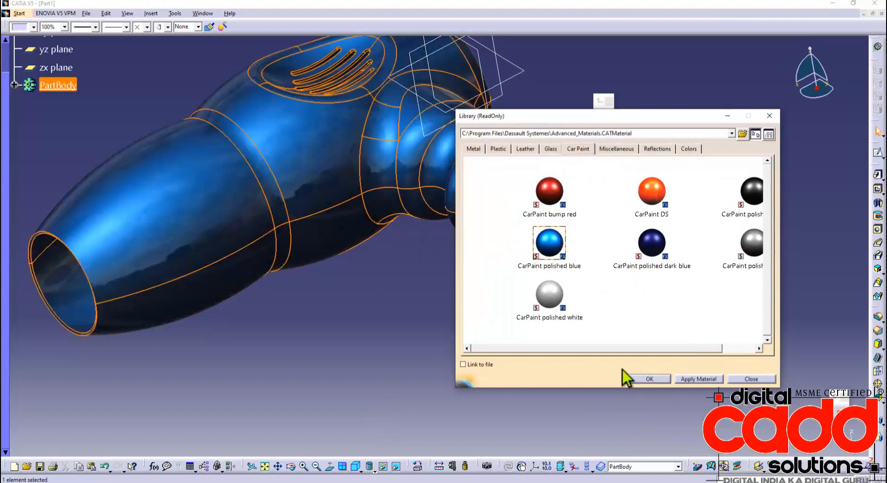
left_click(646, 379)
middle_click_drag(392, 350, 362, 369)
left_click(356, 467)
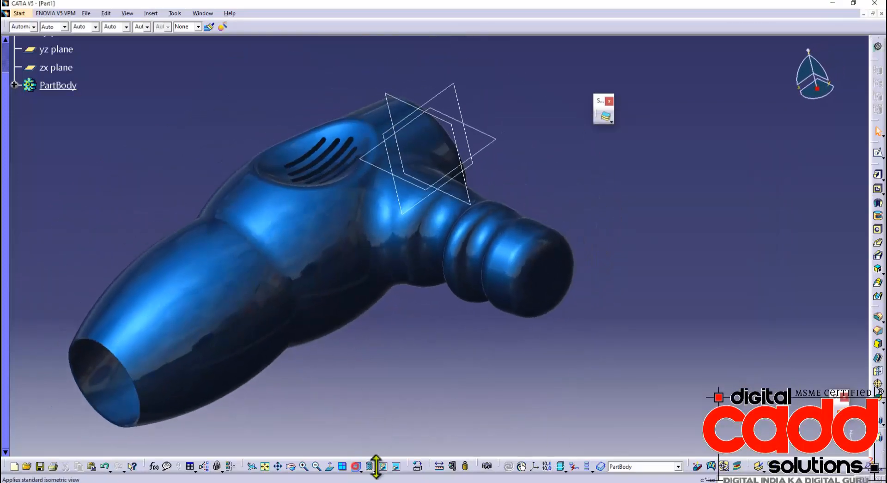
middle_click_drag(636, 301, 371, 455)
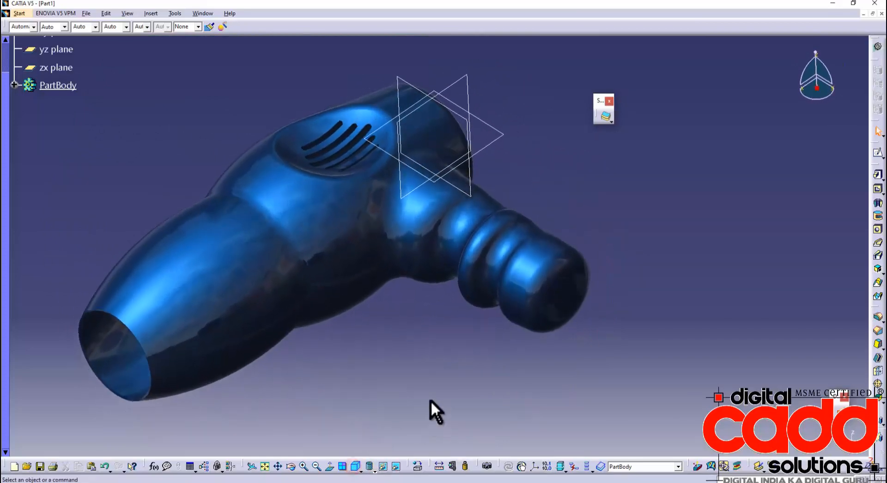